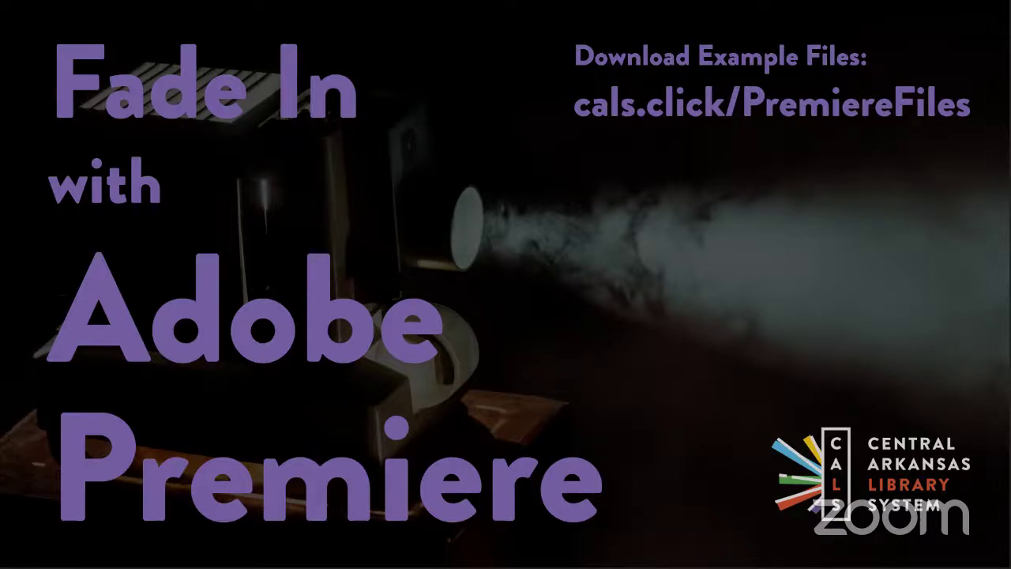
# - Bring up the Windows task switcher over the IrfanView title image
pyautogui.hotkey('alt', 'Tab')
pyautogui.hotkey('alt', 'Tab')
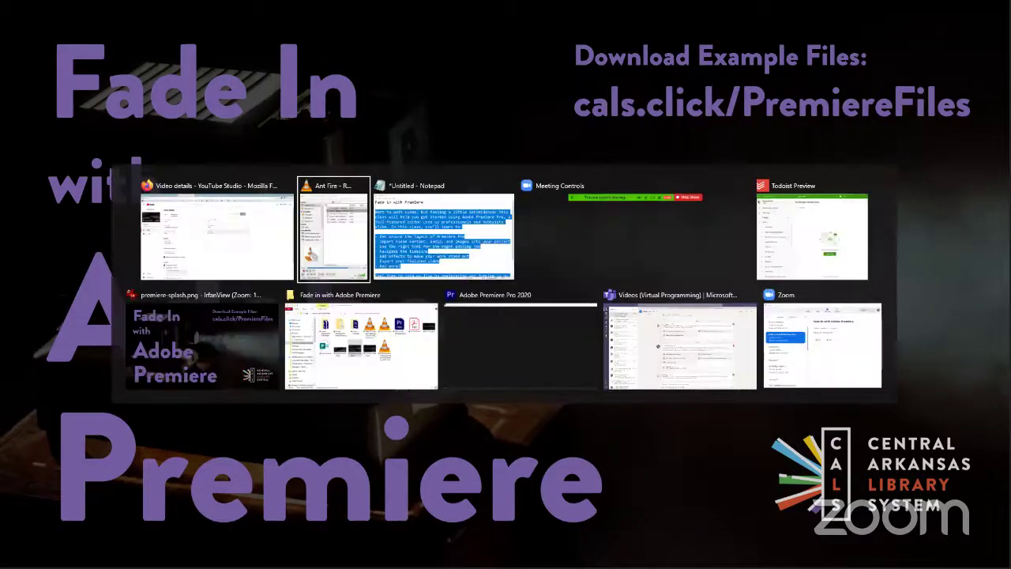
# - Cycle the task switcher to another open window
pyautogui.press('Tab')
pyautogui.press('Tab')
pyautogui.press('Tab')
pyautogui.press('Tab')
pyautogui.press('Tab')
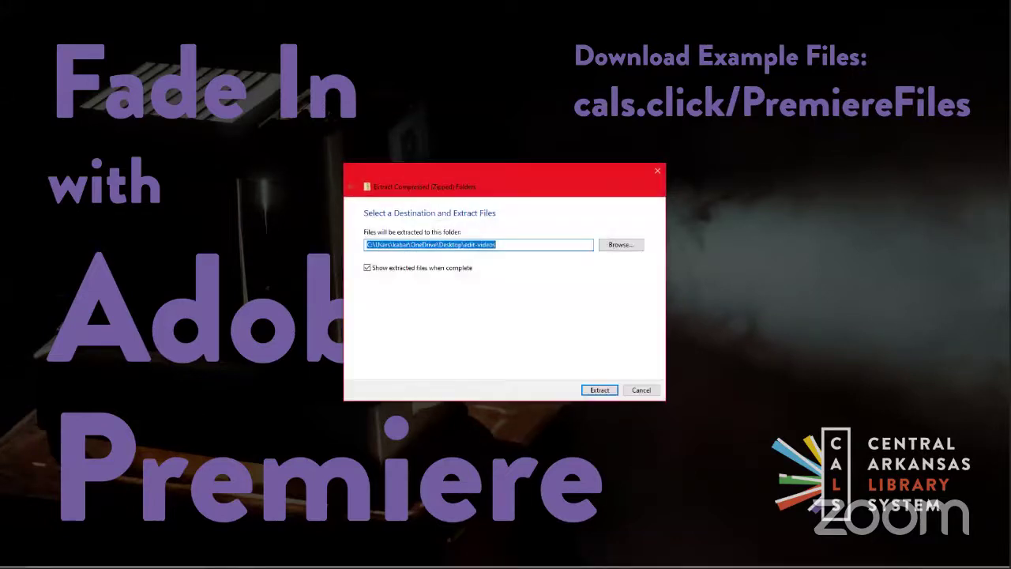
# - Extract the example files into the Desktop edit-videos folder and dismiss the progress window
pyautogui.click(609, 393)
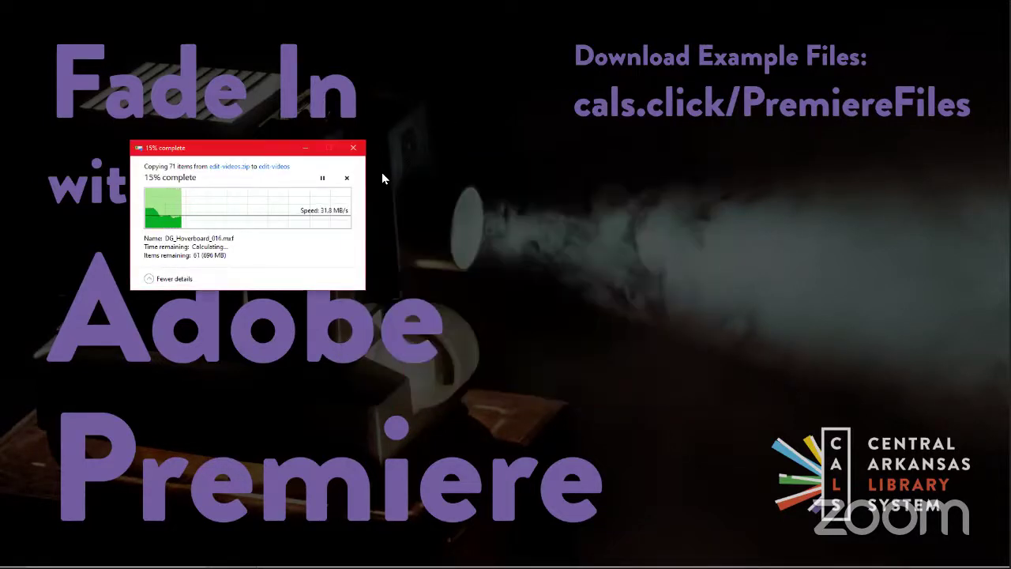
pyautogui.click(353, 148)
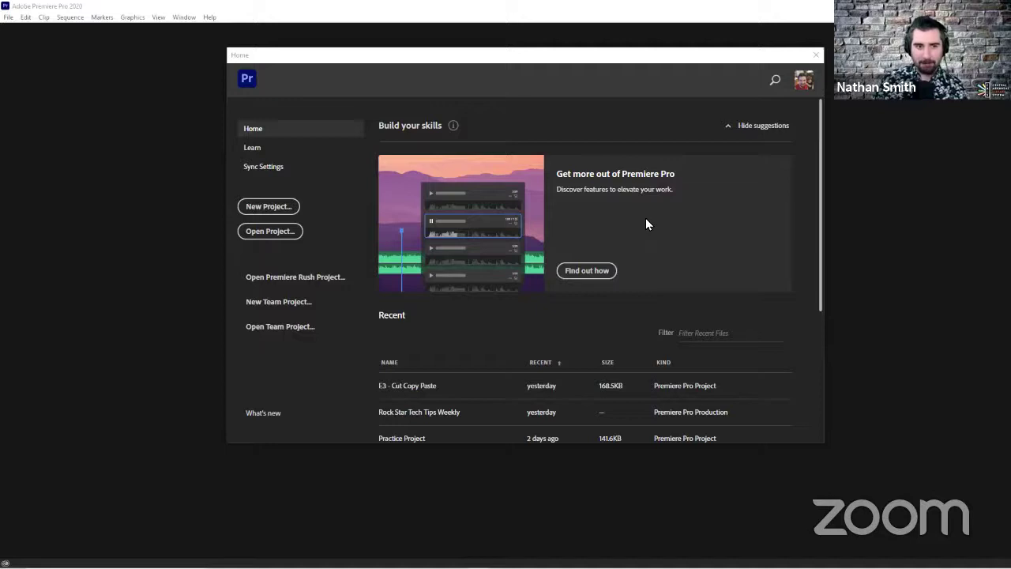
# - Move the Home window slightly lower and start a new project from it
pyautogui.moveTo(578, 55); pyautogui.dragTo(587, 77)
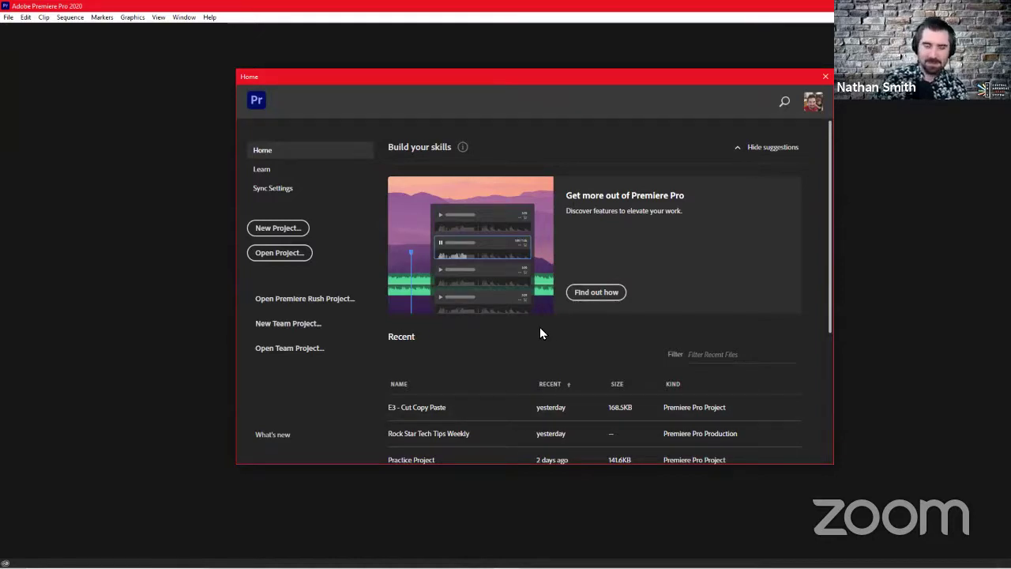
pyautogui.click(294, 228)
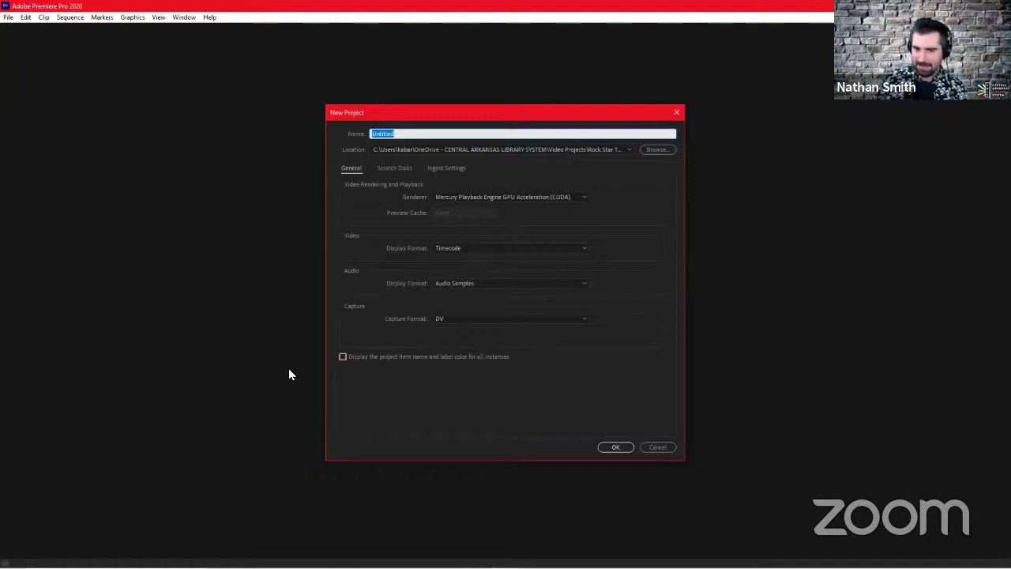
pyautogui.click(11, 19)
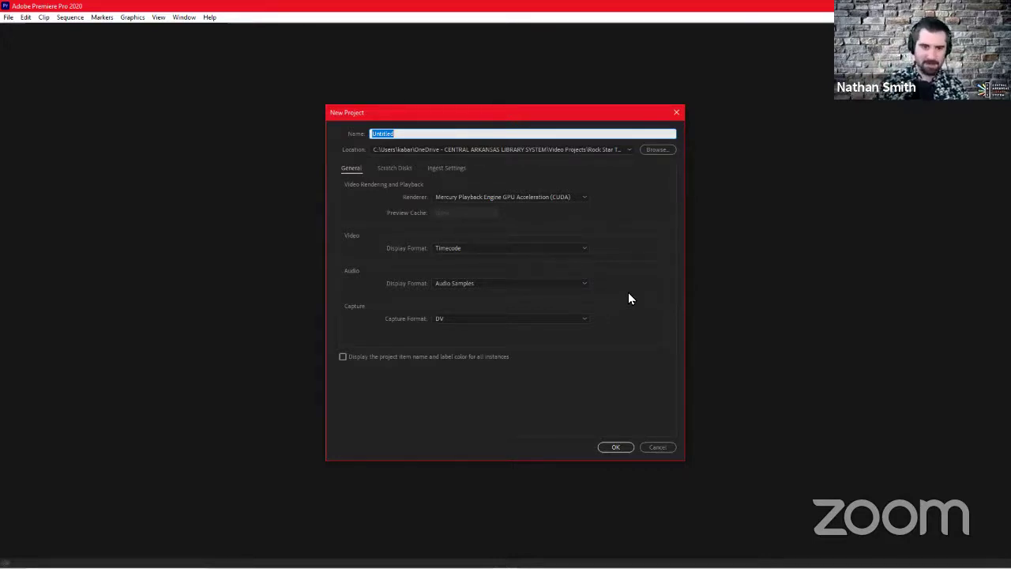
# - Browse for a different project location and create a new folder on the Desktop
pyautogui.click(654, 154)
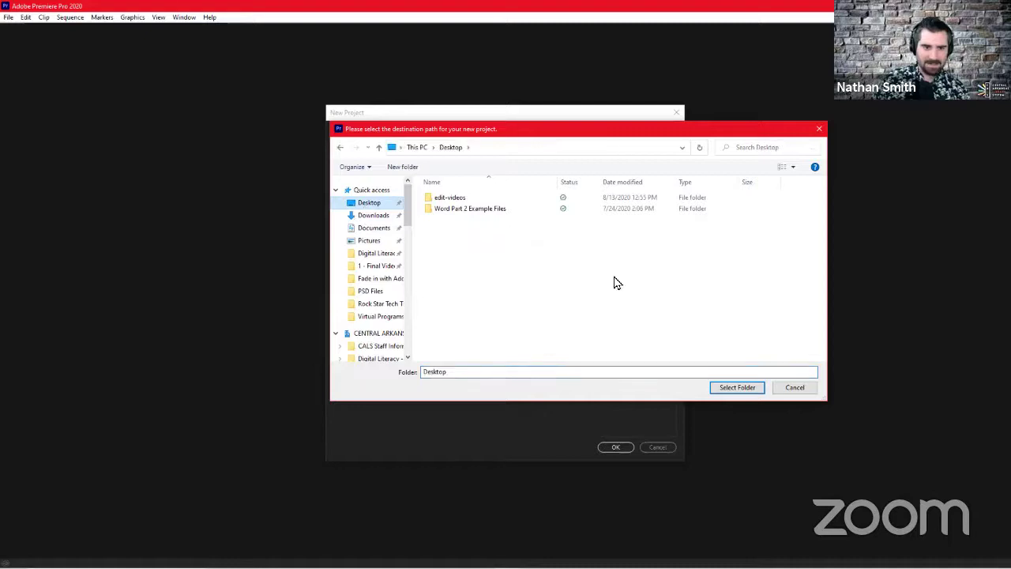
pyautogui.rightClick(473, 236)
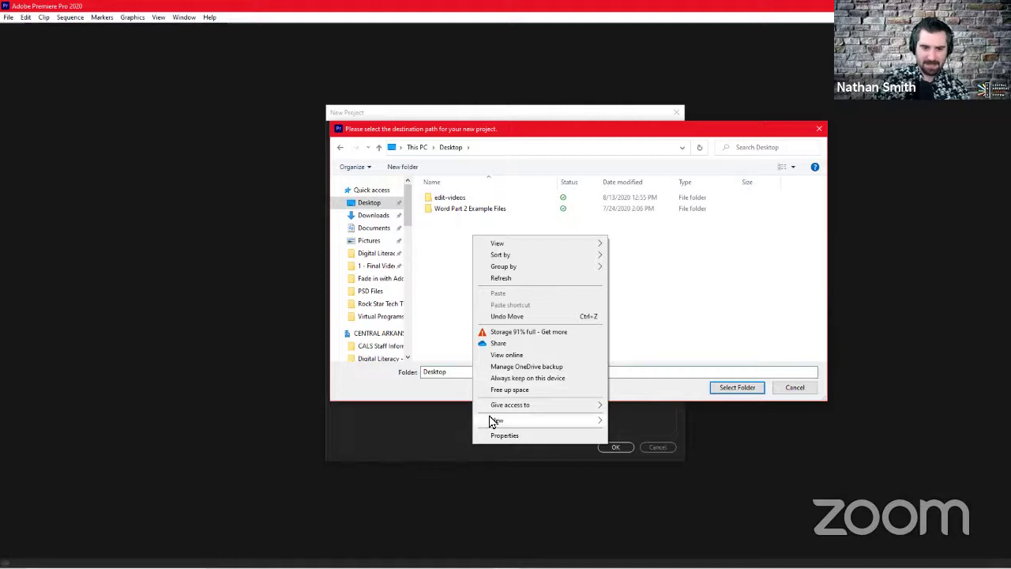
pyautogui.moveTo(492, 420)
pyautogui.click(621, 425)
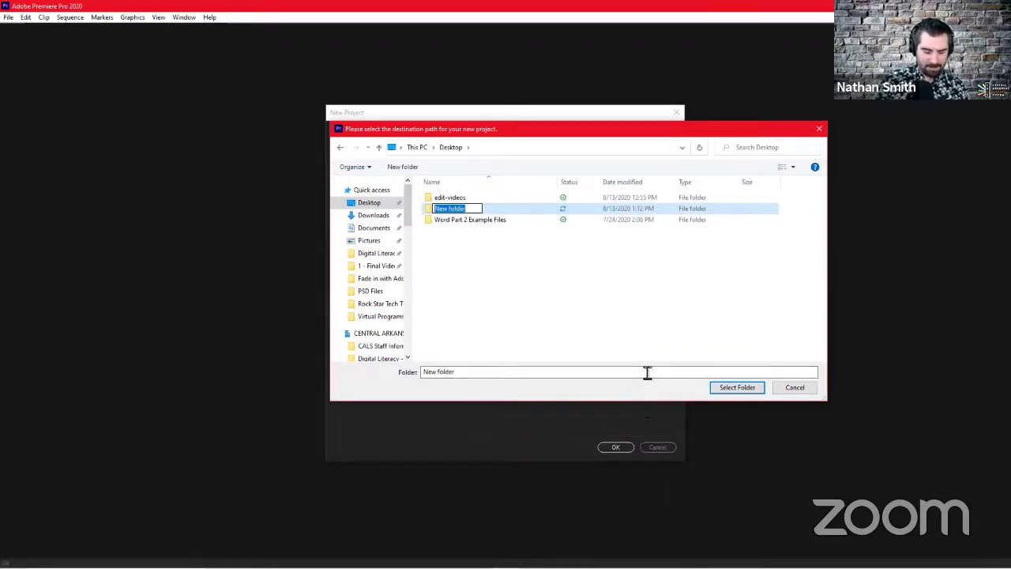
# - Name the new folder 'Premiere 8-13' and select it as the project location
pyautogui.write('Premire')
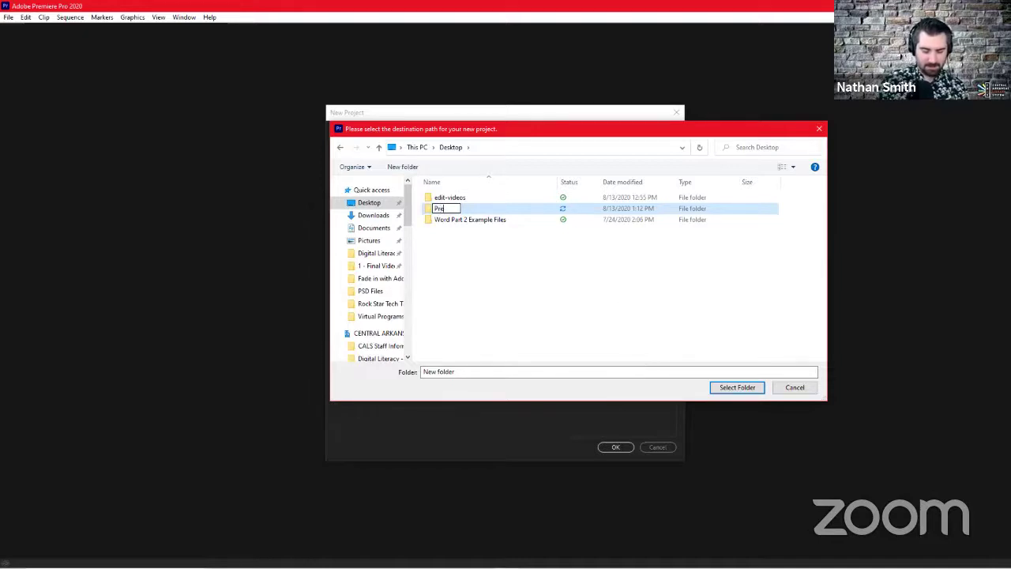
pyautogui.press('Left')
pyautogui.press('Left')
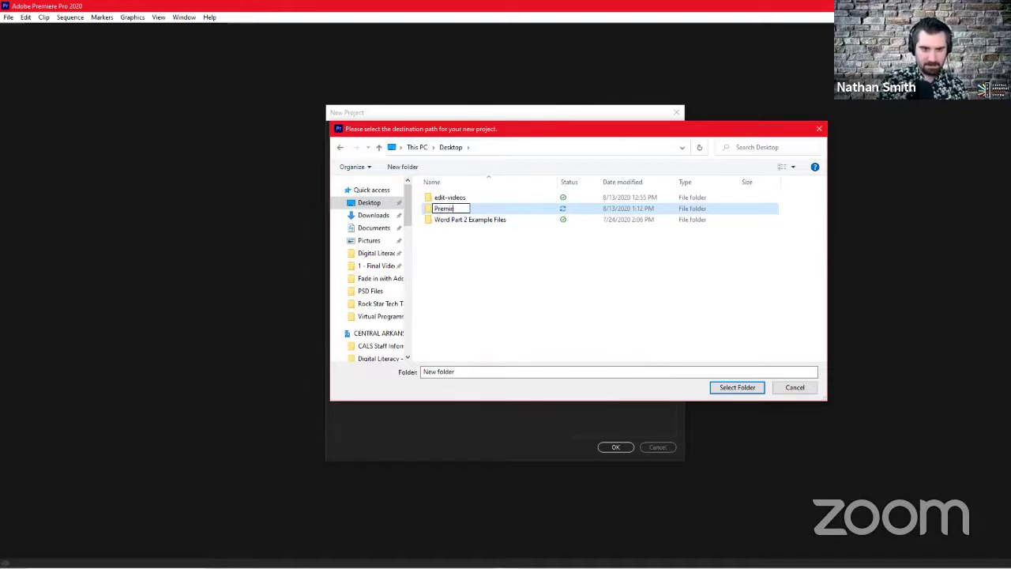
pyautogui.write('ere')
pyautogui.press('End')
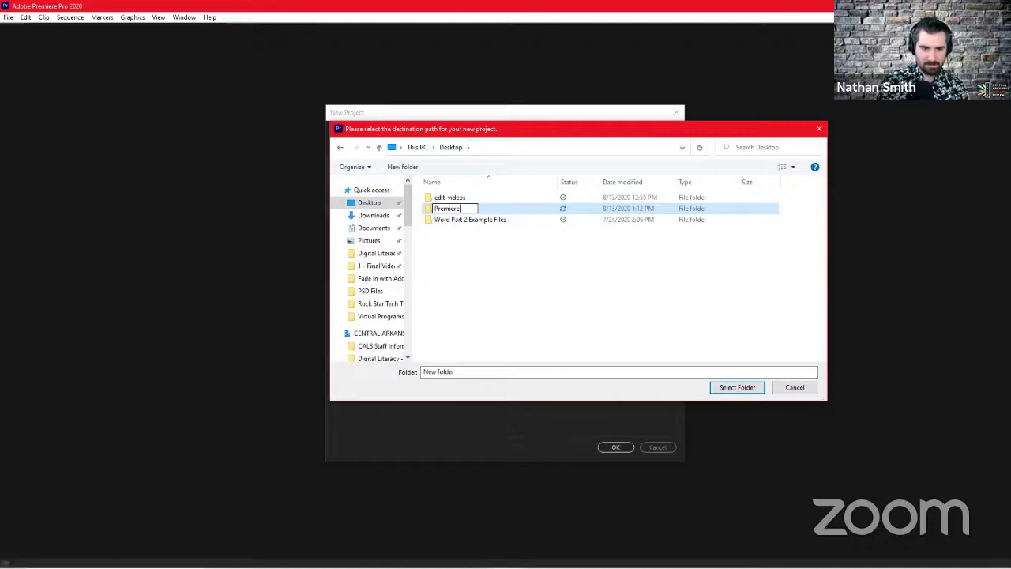
pyautogui.write('B')
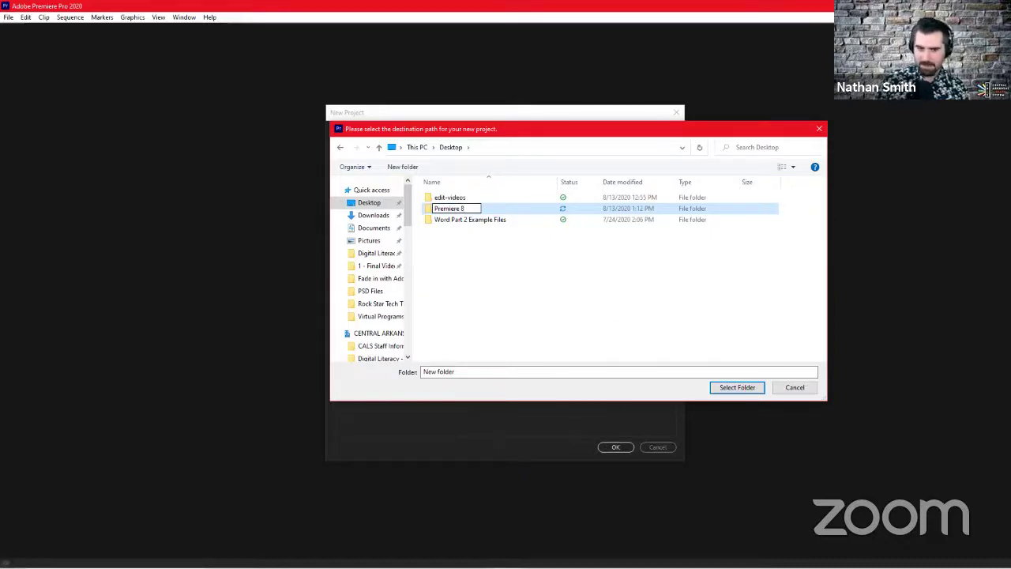
pyautogui.press(':')
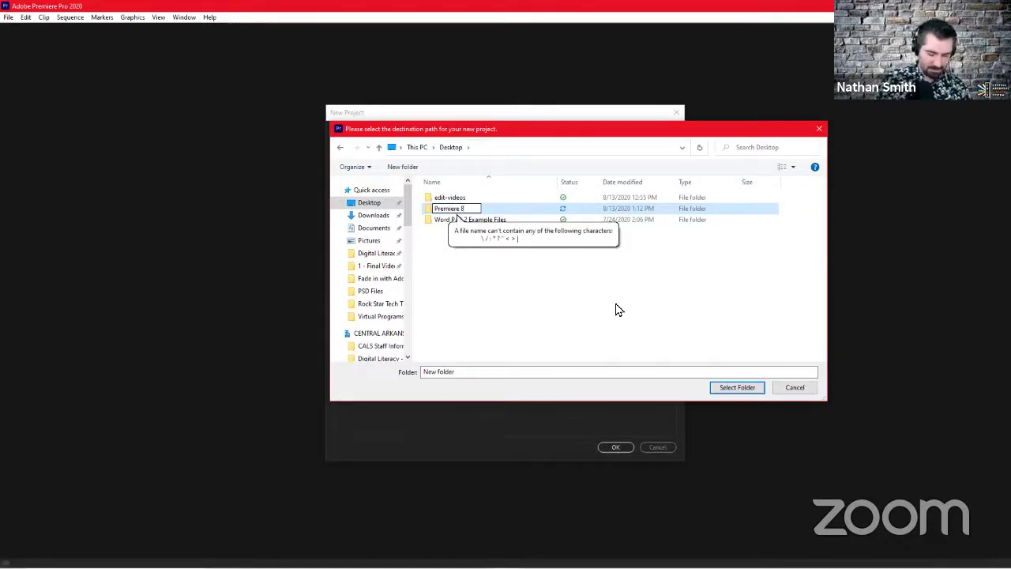
pyautogui.write('13')
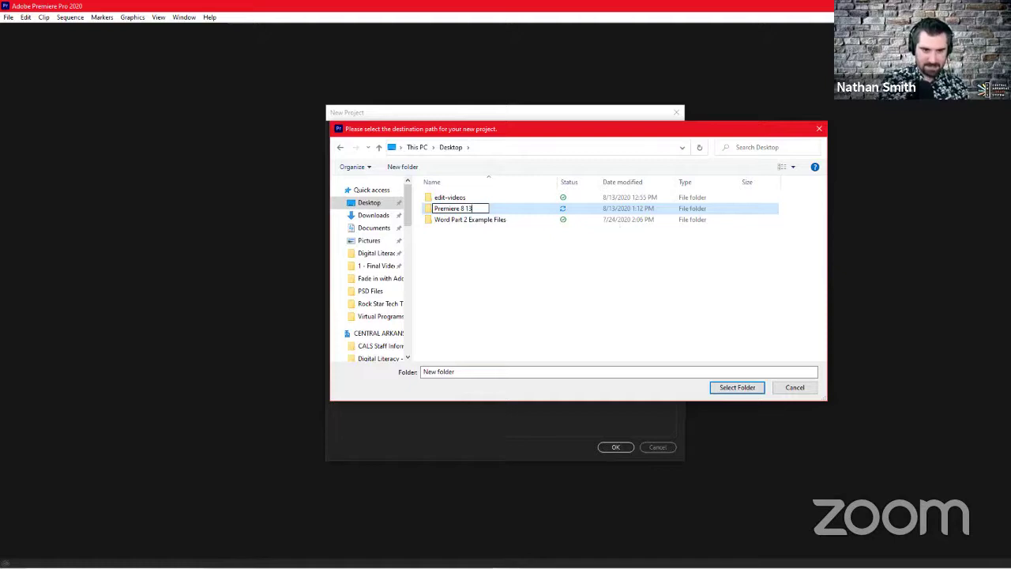
pyautogui.press('BackSpace')
pyautogui.press('BackSpace')
pyautogui.press('BackSpace')
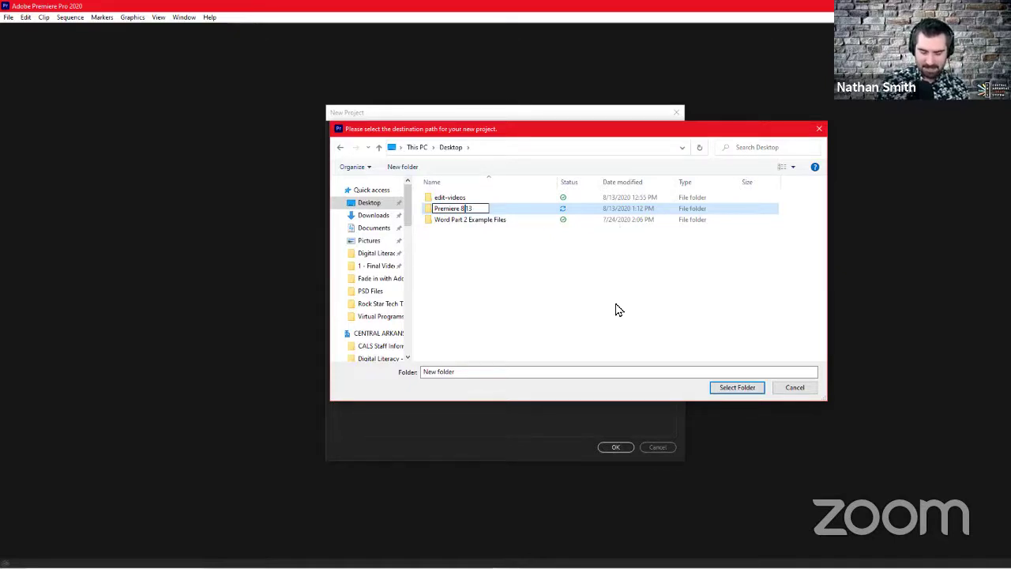
pyautogui.write('-13')
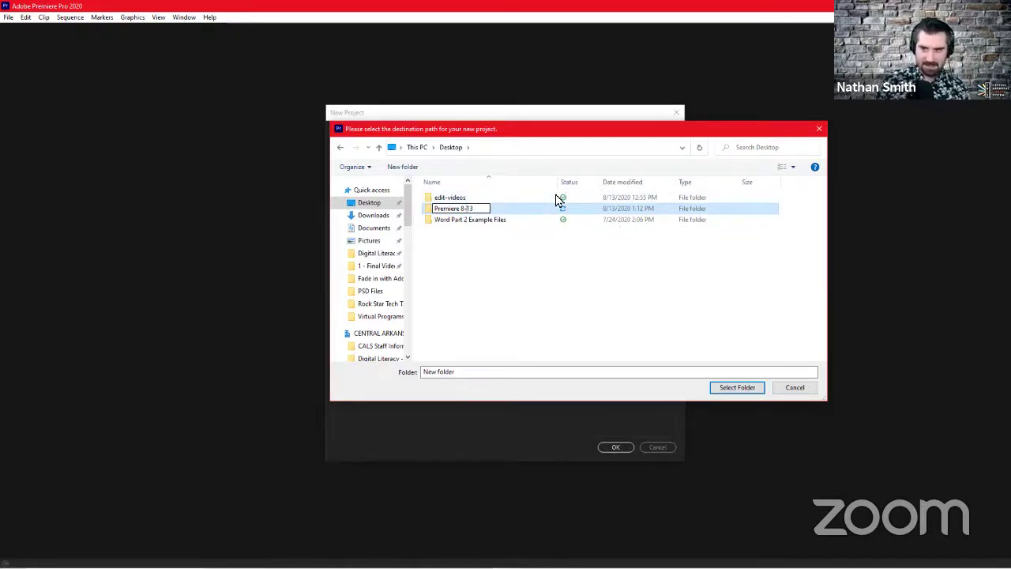
pyautogui.press('Return')
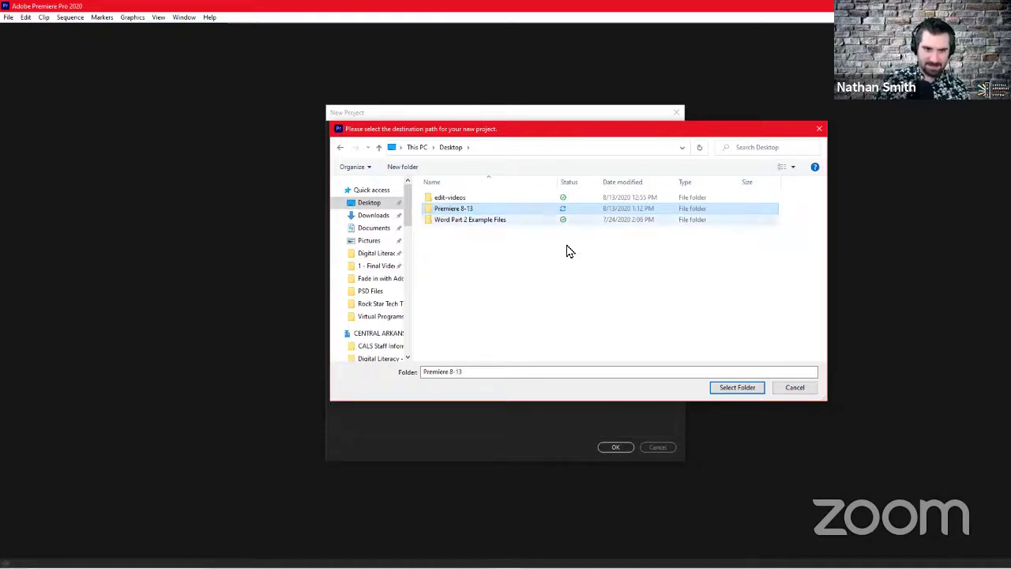
pyautogui.click(737, 387)
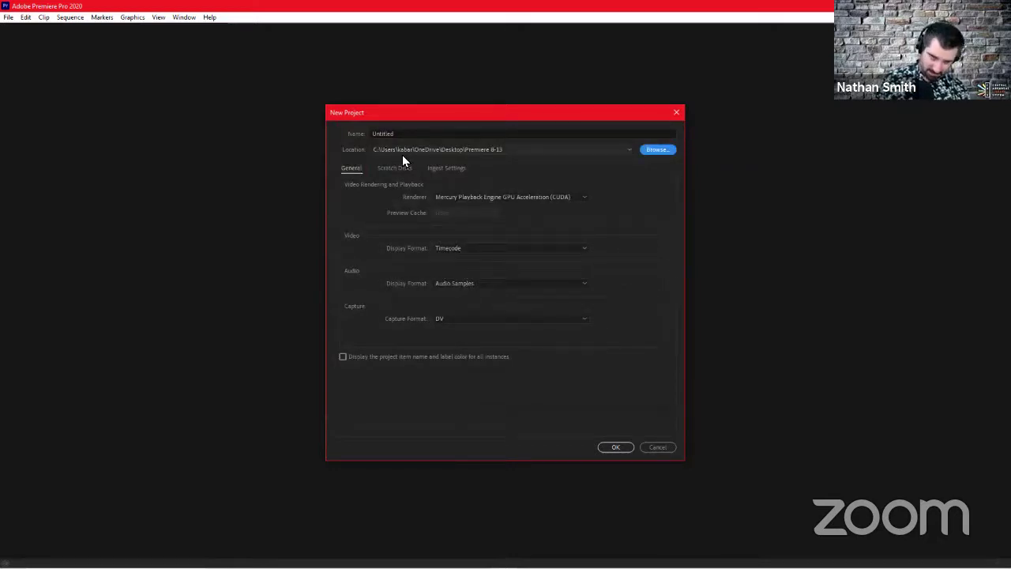
# - Replace 'Untitled' with the project name 'Premiere Demo 8-13' and bring up Scratch Disks
pyautogui.click(480, 134)
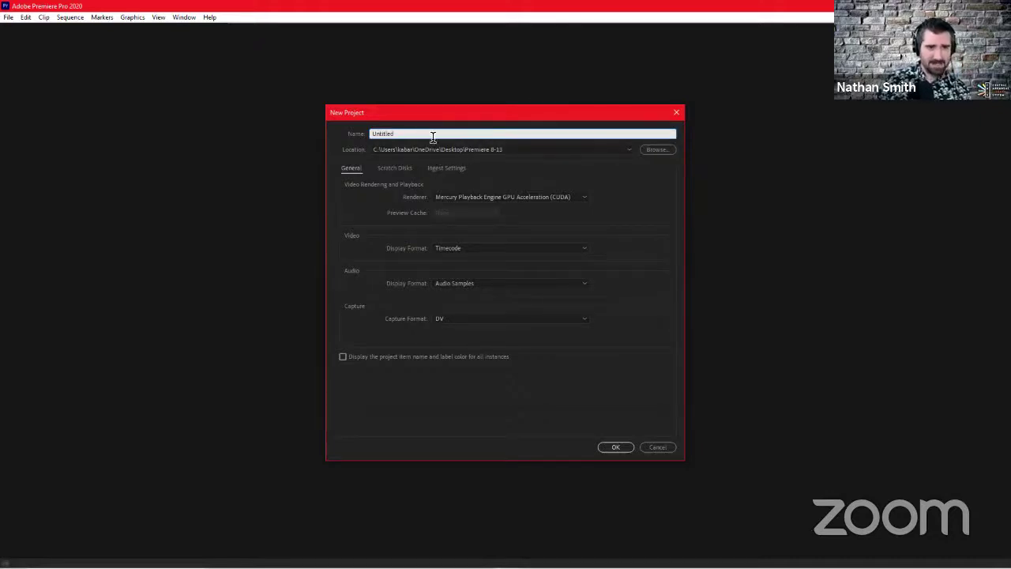
pyautogui.hotkey('ctrl', 'a')
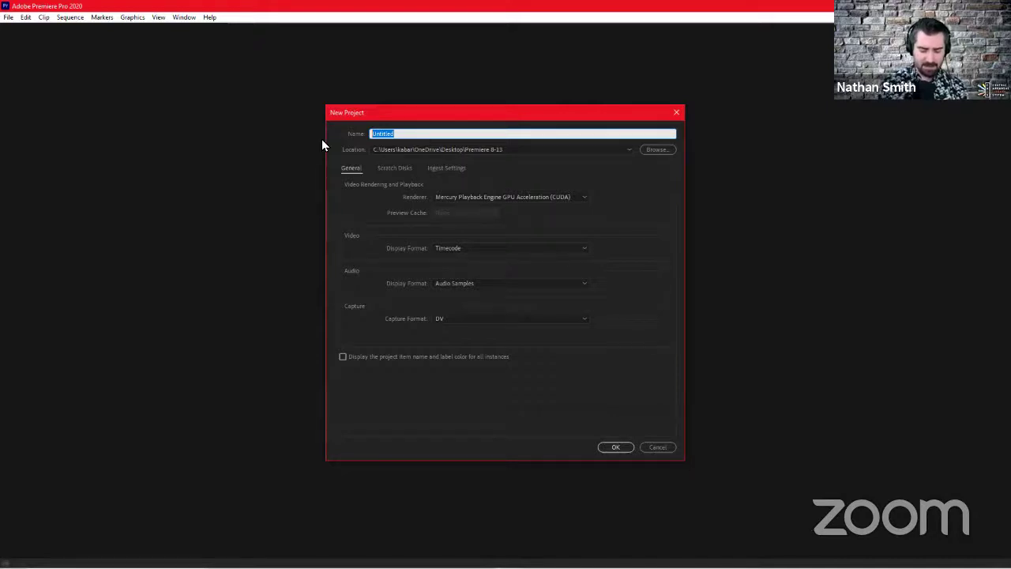
pyautogui.press('BackSpace')
pyautogui.write('Premi')
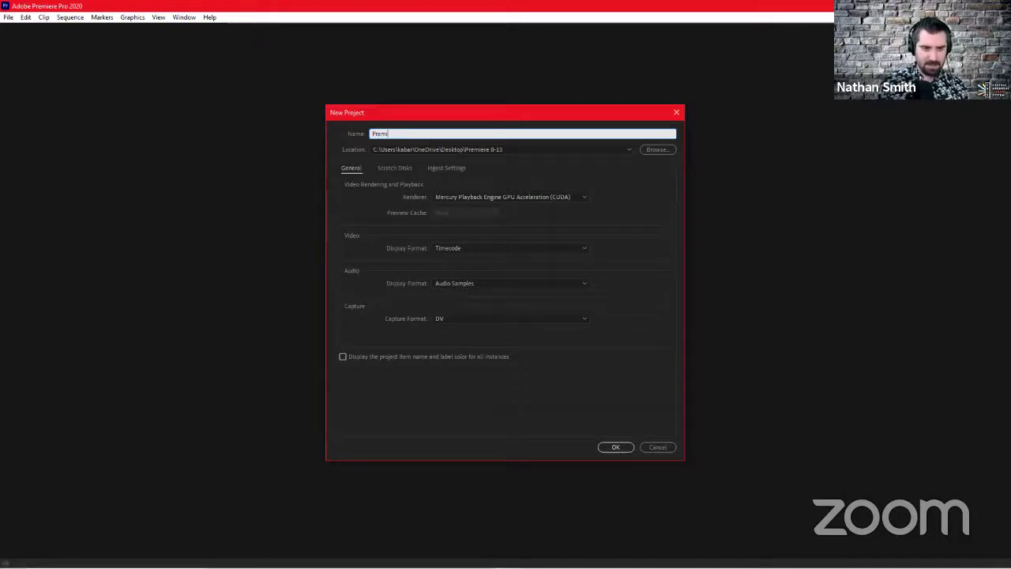
pyautogui.write('ere Demo')
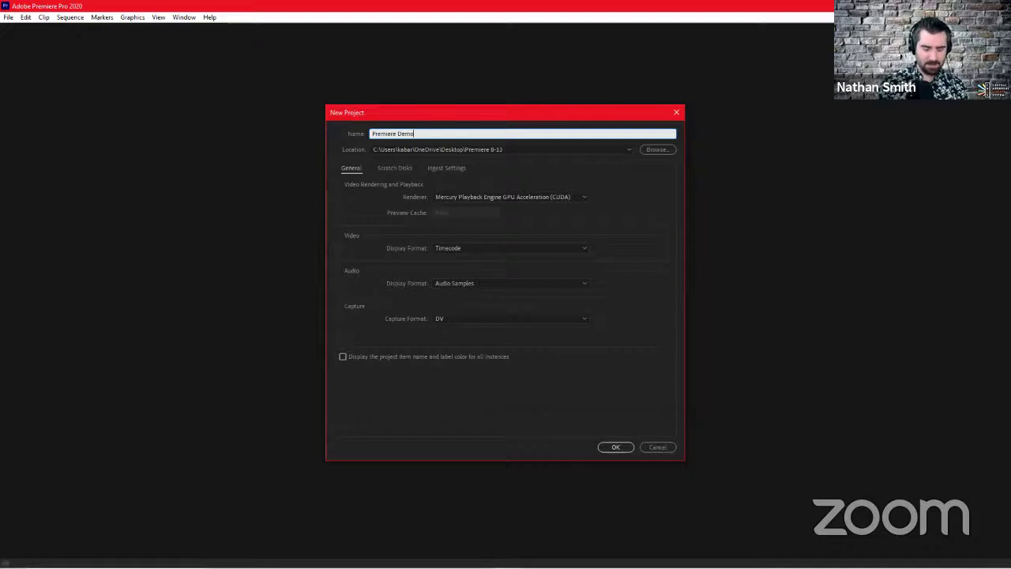
pyautogui.write(' 8-13')
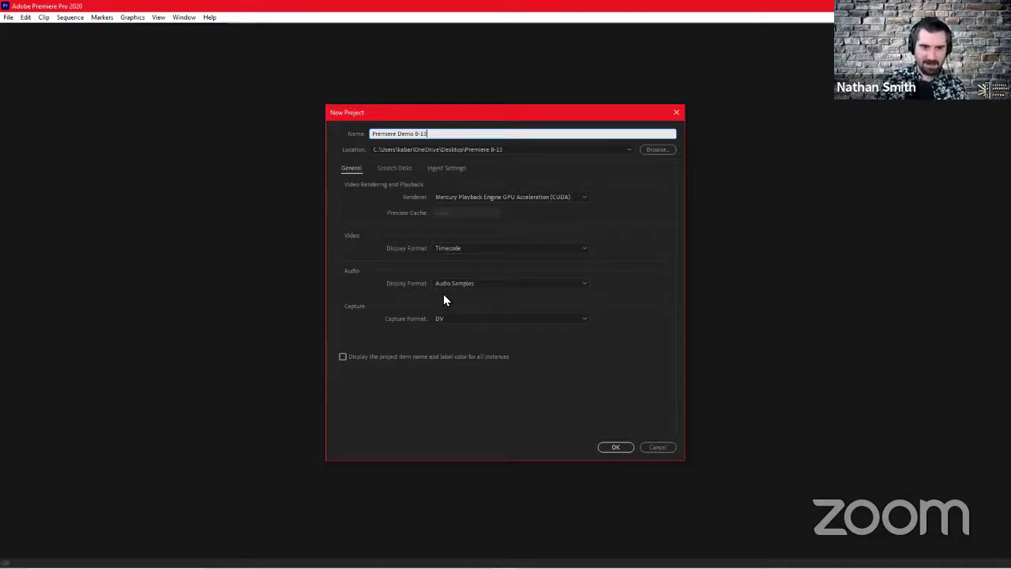
pyautogui.hotkey('ctrl', 'Tab')
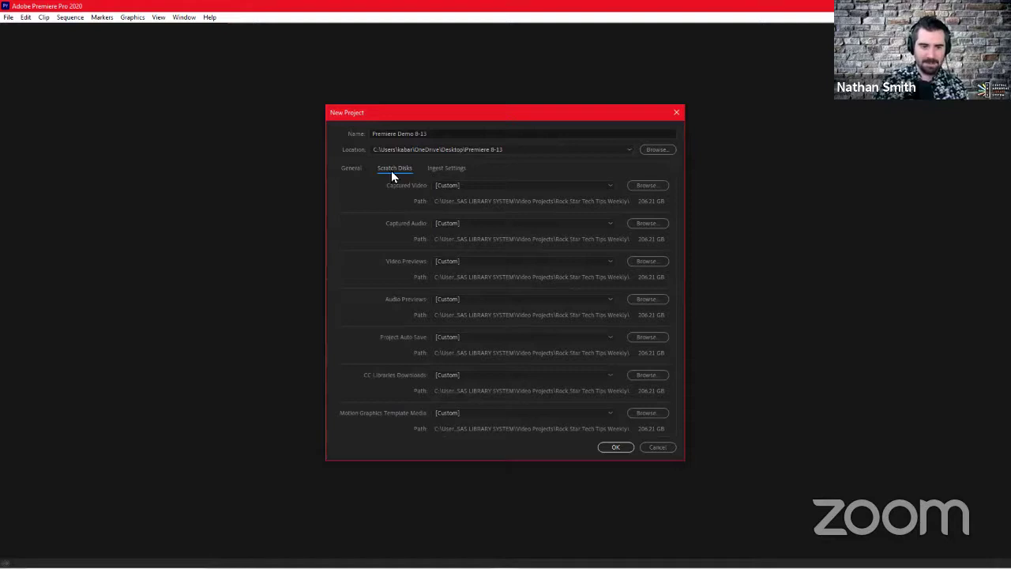
# - Back on the Scratch Disks tab, set Captured Video to Same as Project
pyautogui.click(368, 168)
pyautogui.click(395, 168)
pyautogui.click(456, 168)
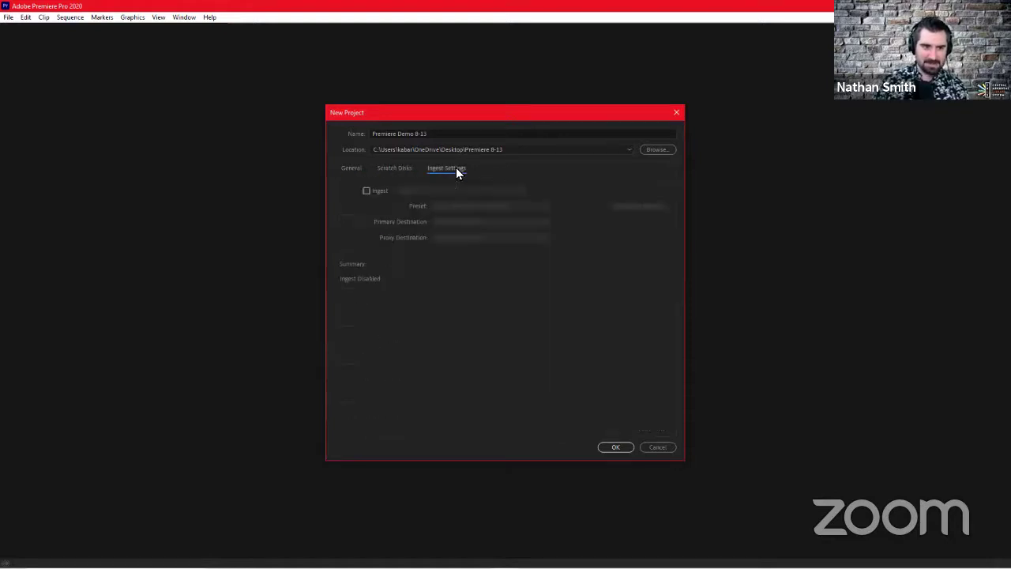
pyautogui.click(394, 168)
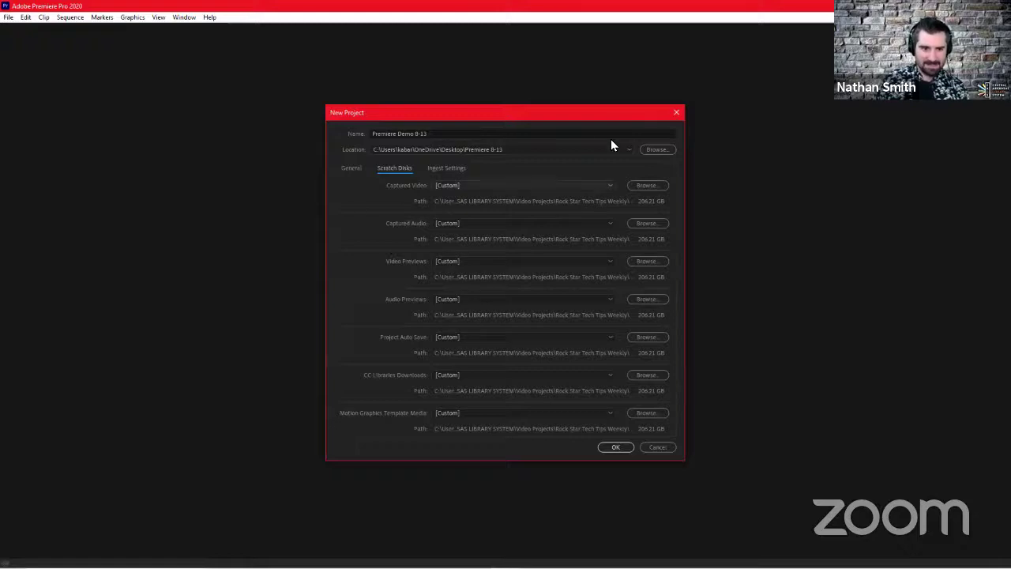
pyautogui.click(562, 198)
pyautogui.click(335, 198)
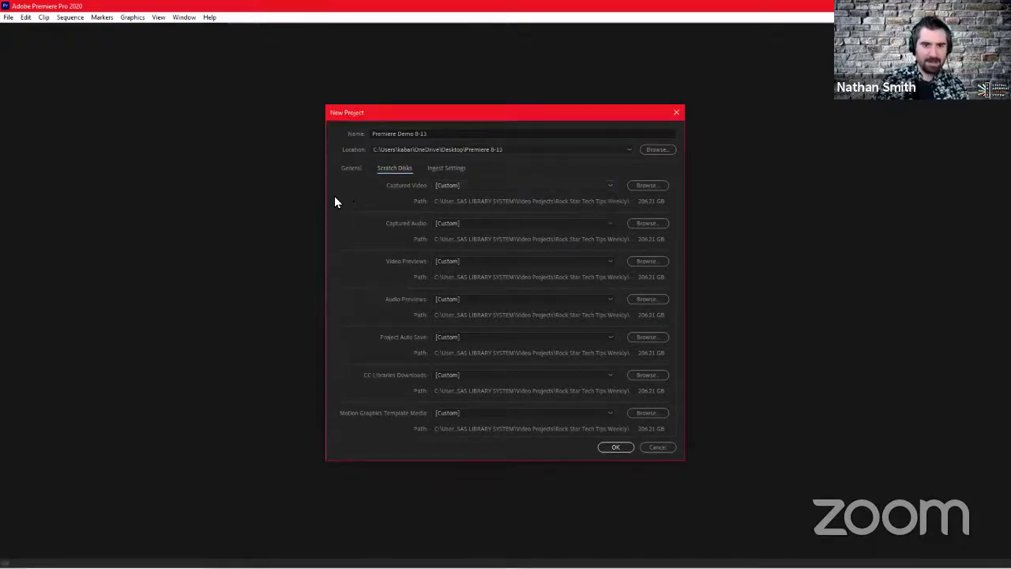
pyautogui.click(564, 192)
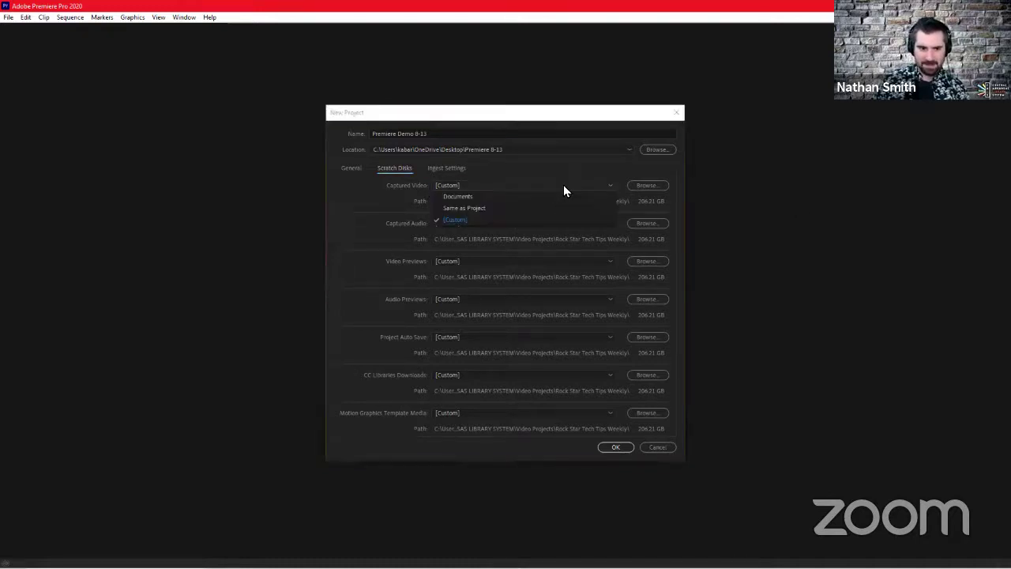
pyautogui.click(534, 212)
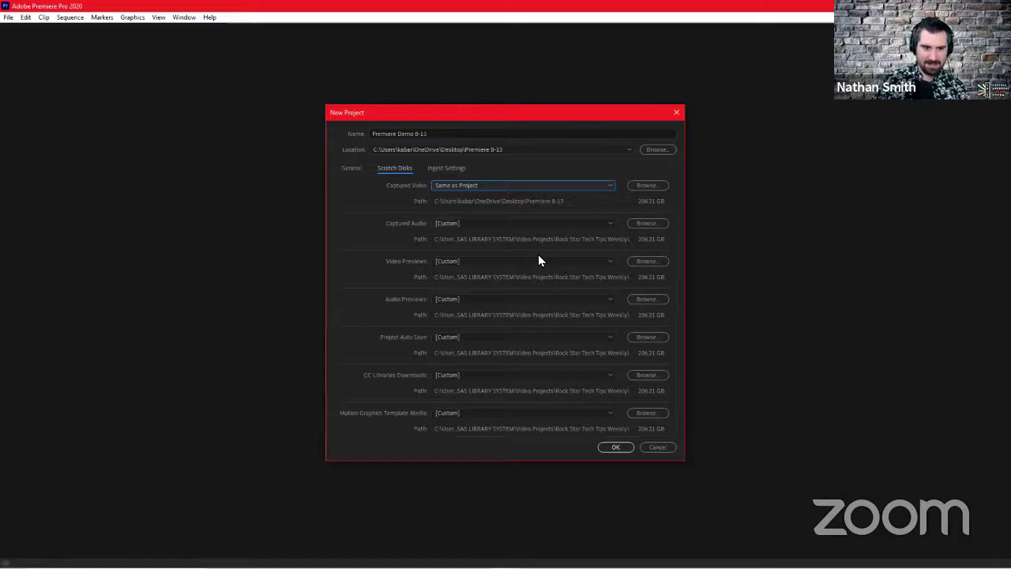
# - Set Captured Audio, both previews, Auto Save, CC Libraries and Motion Graphics media to Same as Project
pyautogui.click(528, 224)
pyautogui.click(525, 244)
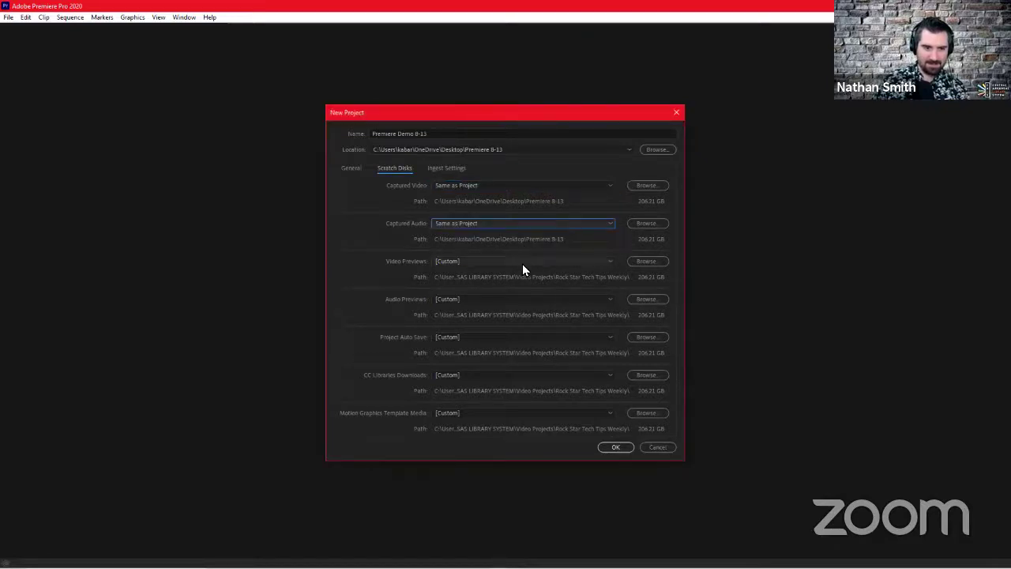
pyautogui.click(523, 264)
pyautogui.click(520, 287)
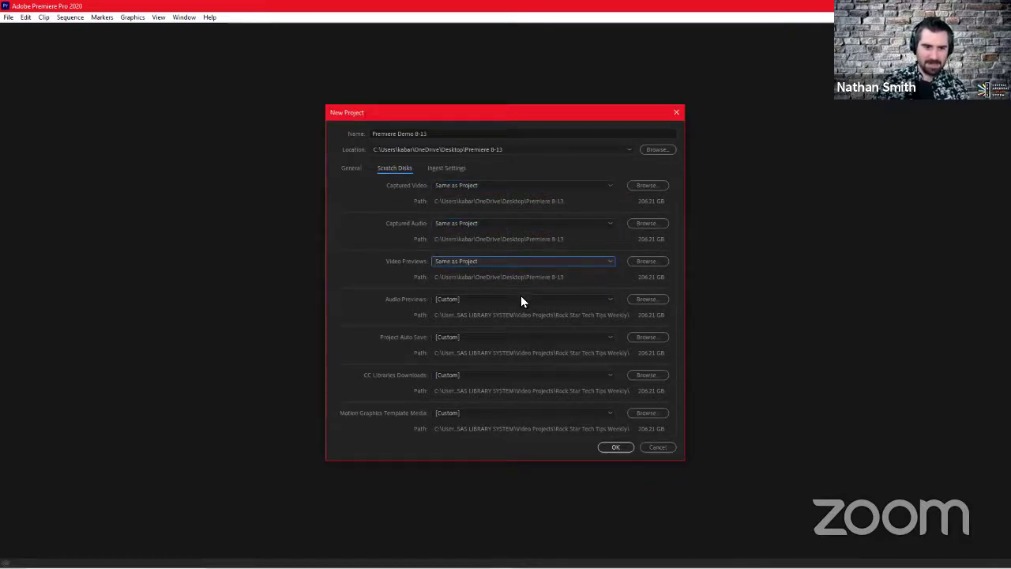
pyautogui.click(521, 299)
pyautogui.click(517, 320)
pyautogui.click(518, 338)
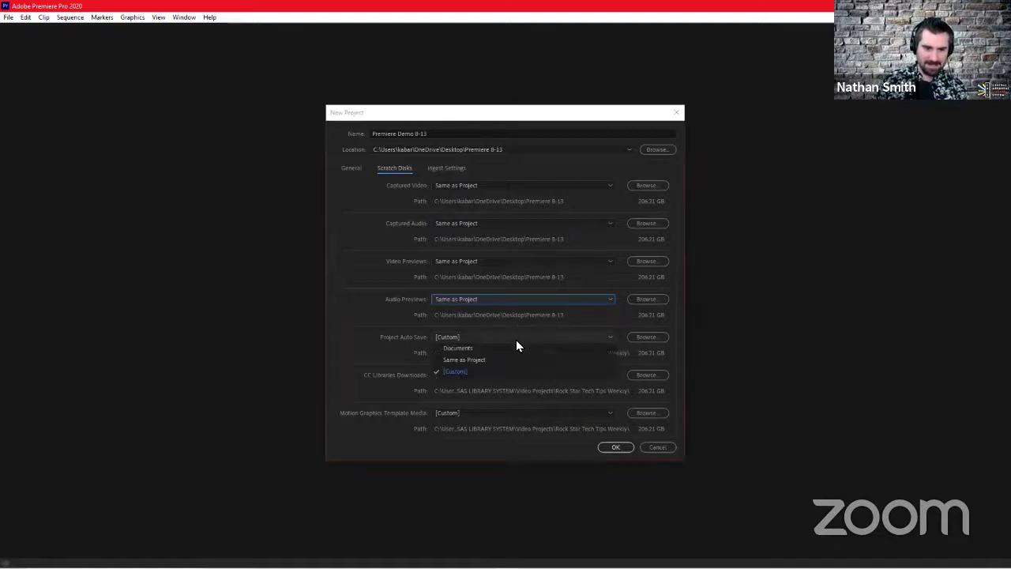
pyautogui.click(494, 362)
pyautogui.click(490, 374)
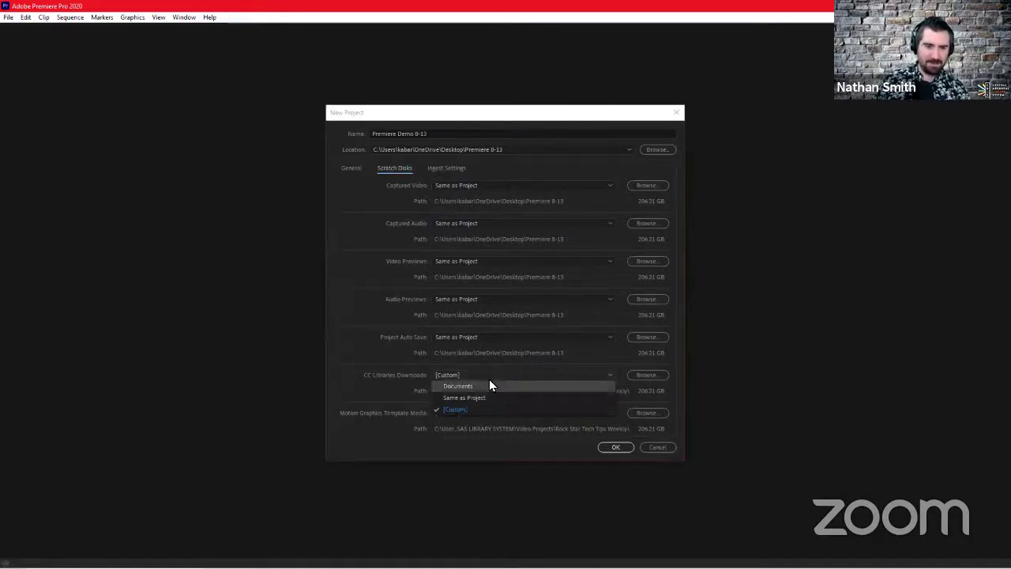
pyautogui.click(478, 397)
pyautogui.click(478, 412)
pyautogui.click(483, 434)
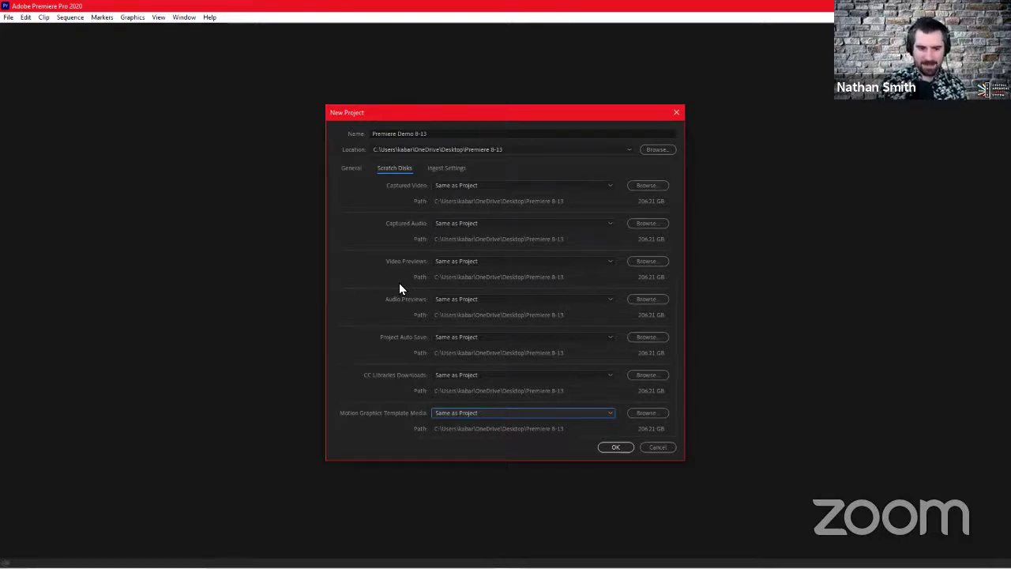
# - Enable ingest on the Ingest Settings tab, copying with MD5 verification to the project folder
pyautogui.click(438, 168)
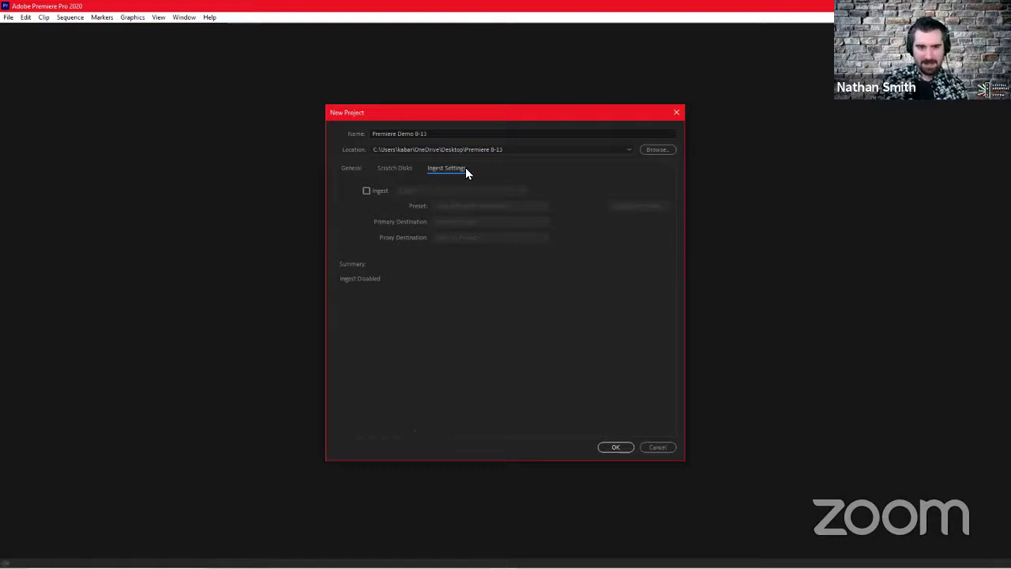
pyautogui.press('space')
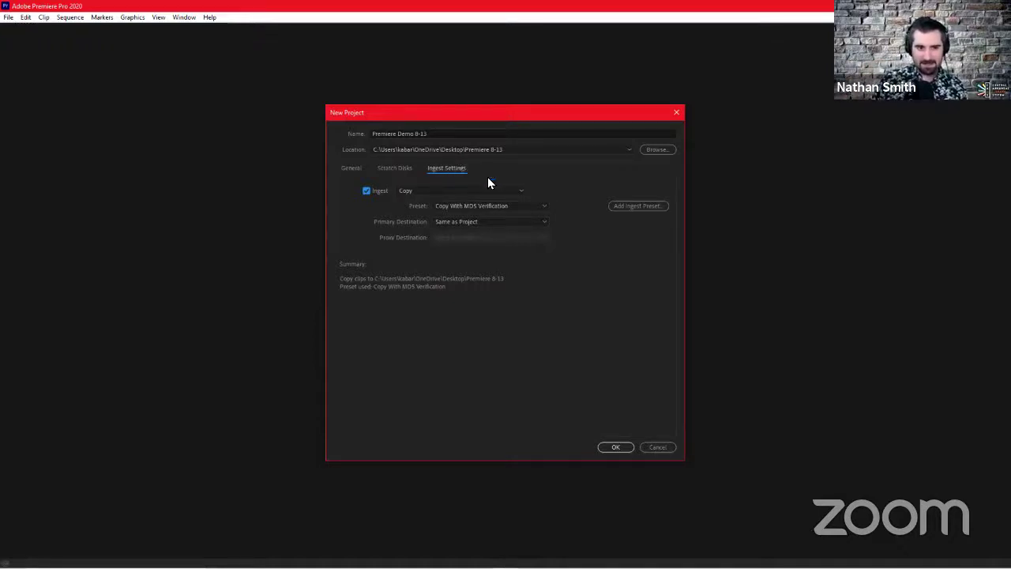
# - Toggle ingest off and back on, revisit Scratch Disks, then open the ingest action list
pyautogui.click(368, 192)
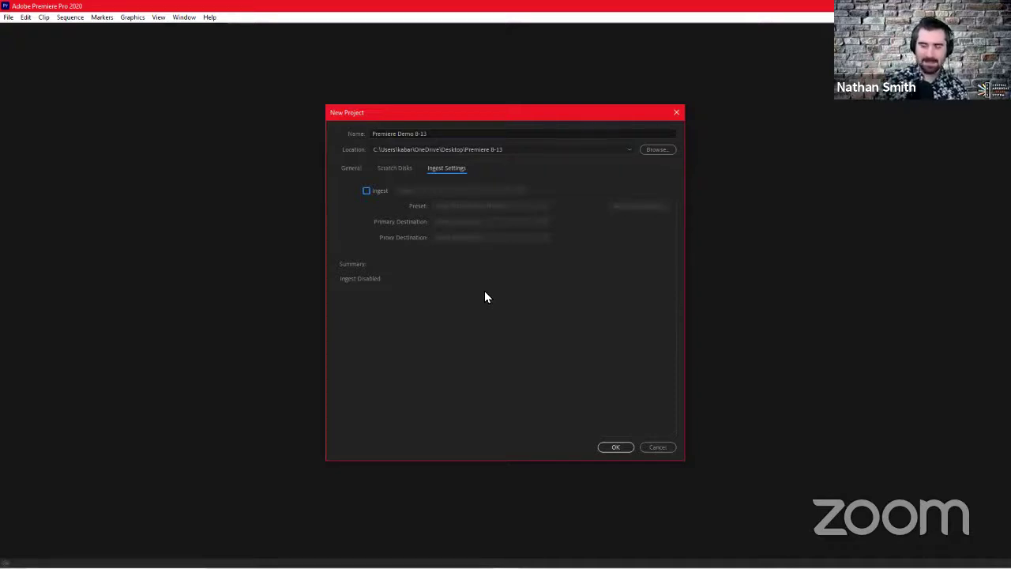
pyautogui.click(367, 191)
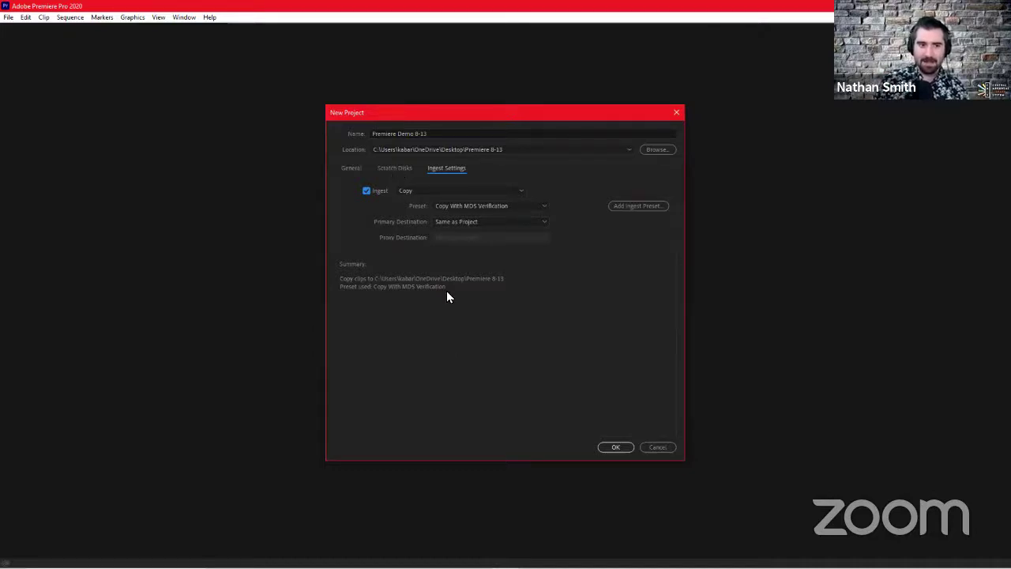
pyautogui.click(399, 169)
pyautogui.click(451, 171)
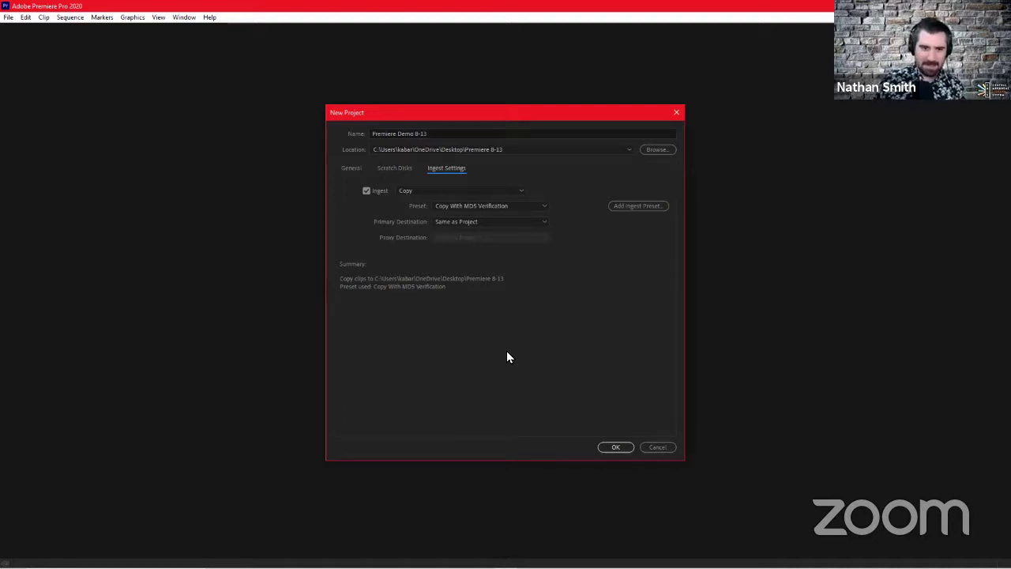
pyautogui.click(447, 191)
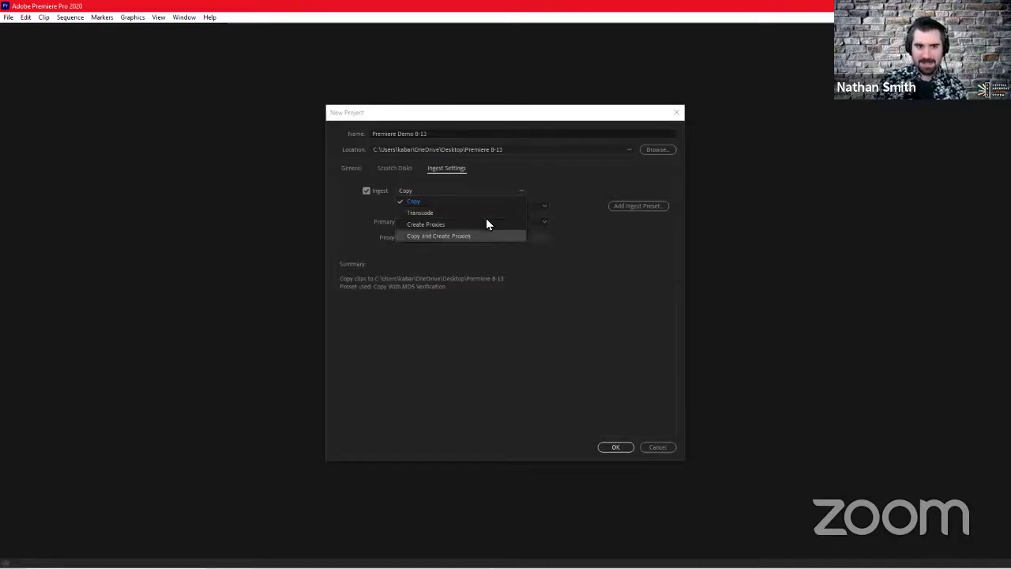
# - Try Transcode and its presets, then set ingest to Create Proxies with H.264 Low Resolution Proxy
pyautogui.click(459, 210)
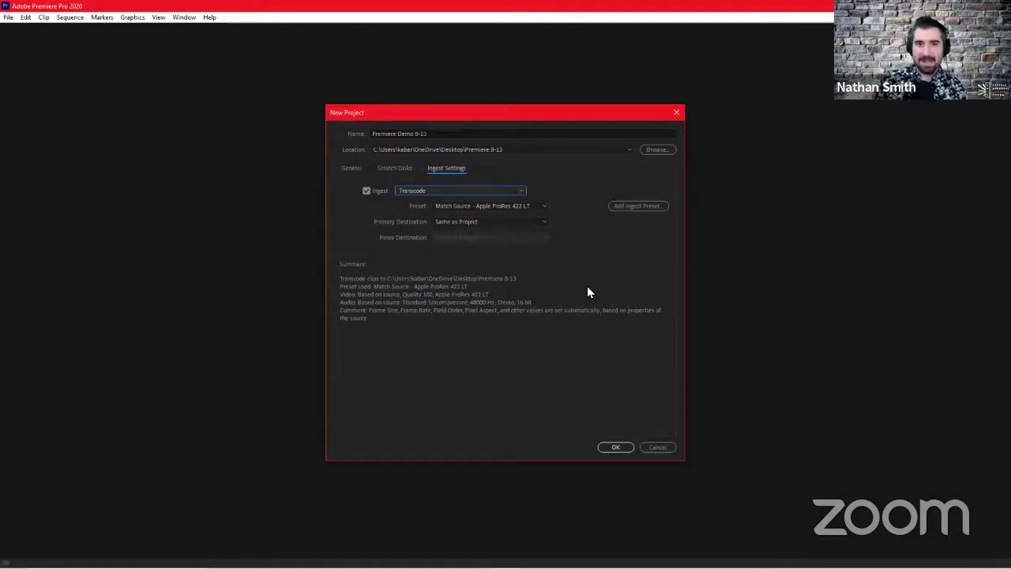
pyautogui.click(503, 202)
pyautogui.click(504, 203)
pyautogui.click(503, 204)
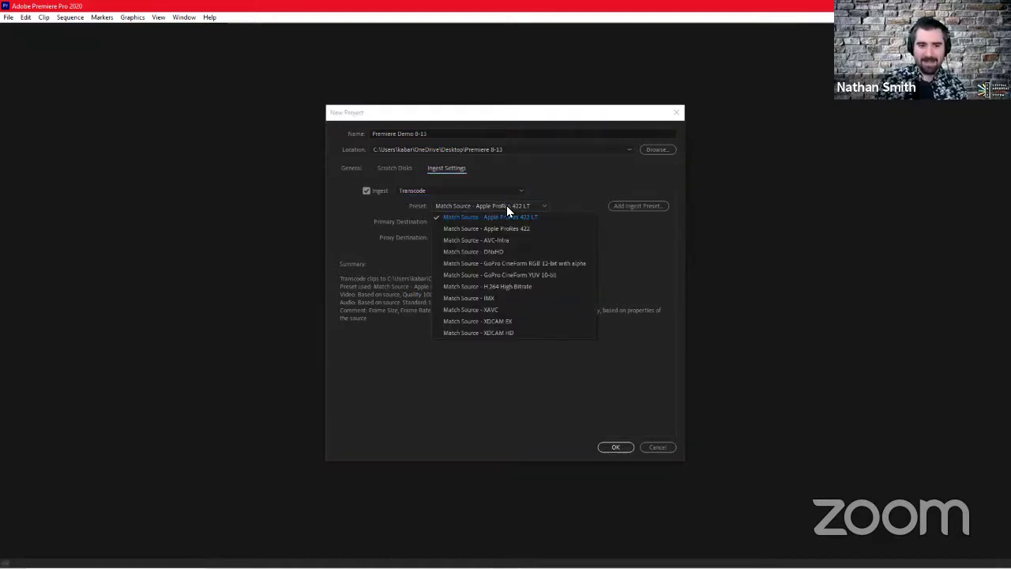
pyautogui.click(556, 207)
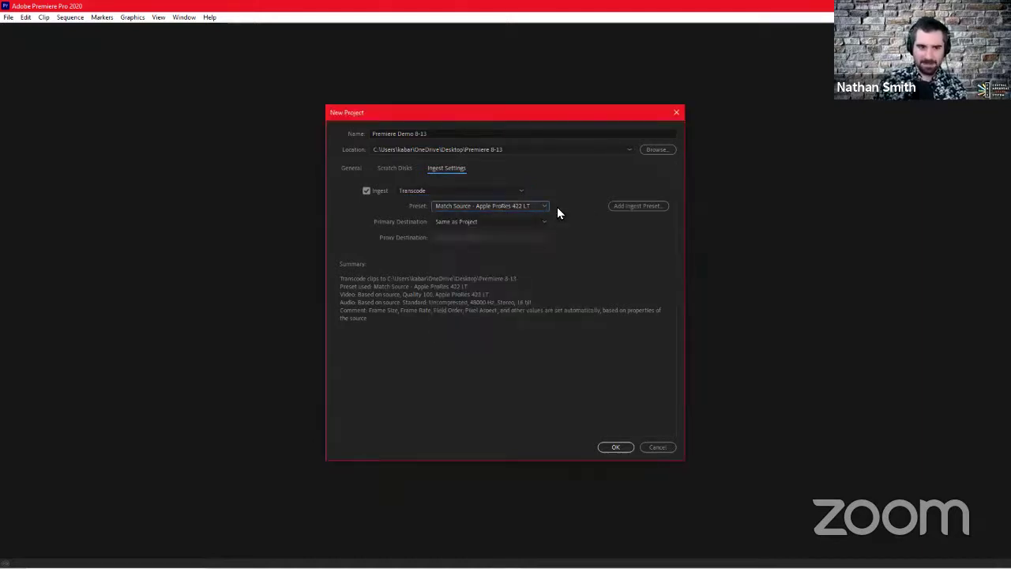
pyautogui.click(507, 195)
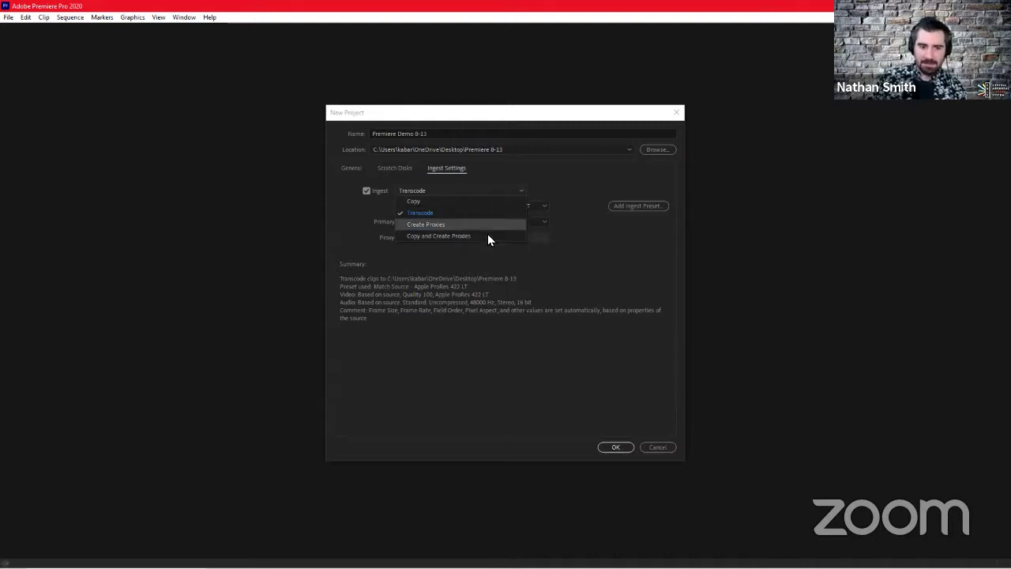
pyautogui.press('Escape')
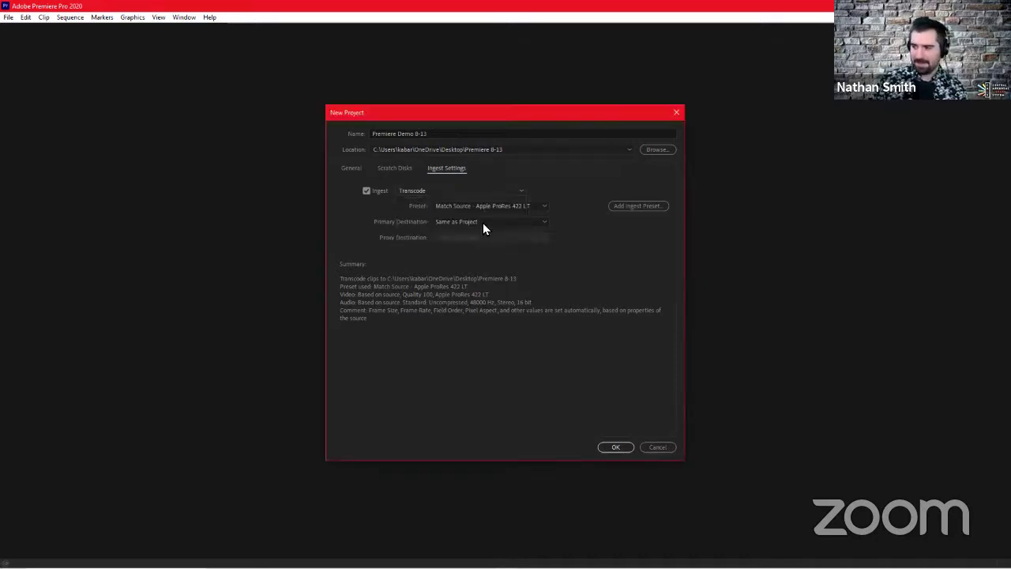
pyautogui.press('Down')
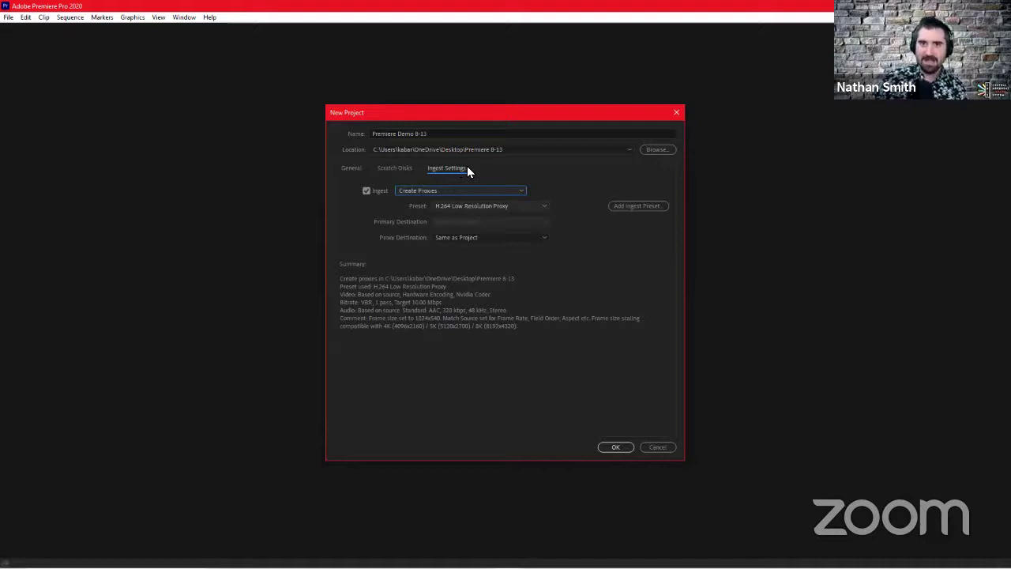
# - Set the ingest mode to Copy and Create Proxies in the Ingest Settings
pyautogui.click(494, 207)
pyautogui.click(502, 205)
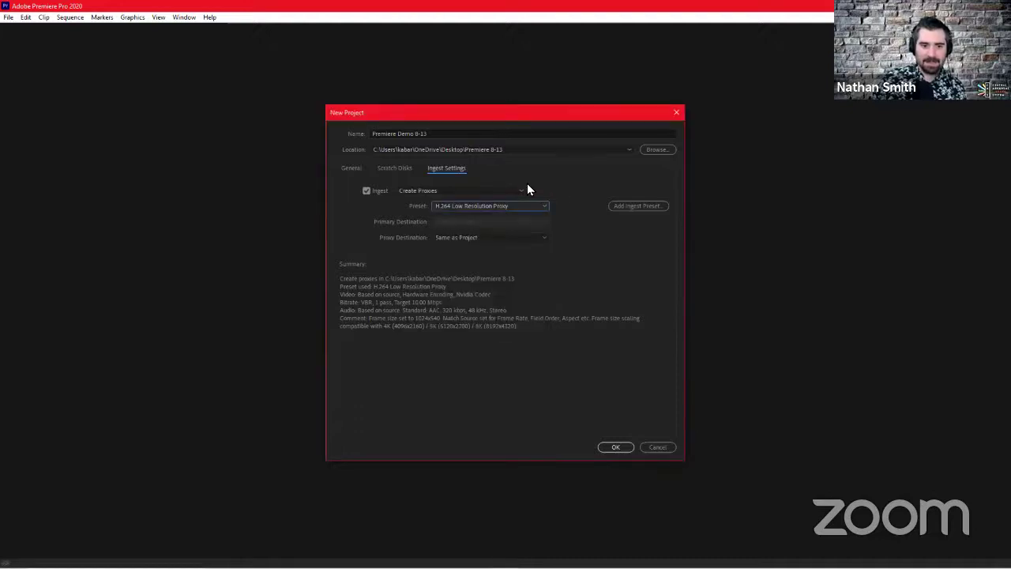
pyautogui.click(519, 190)
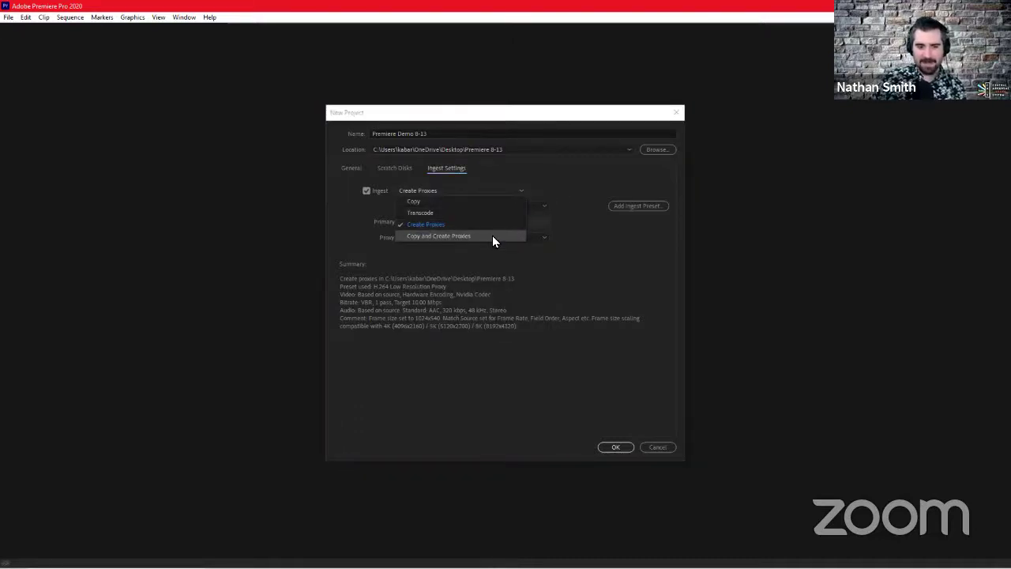
pyautogui.click(492, 236)
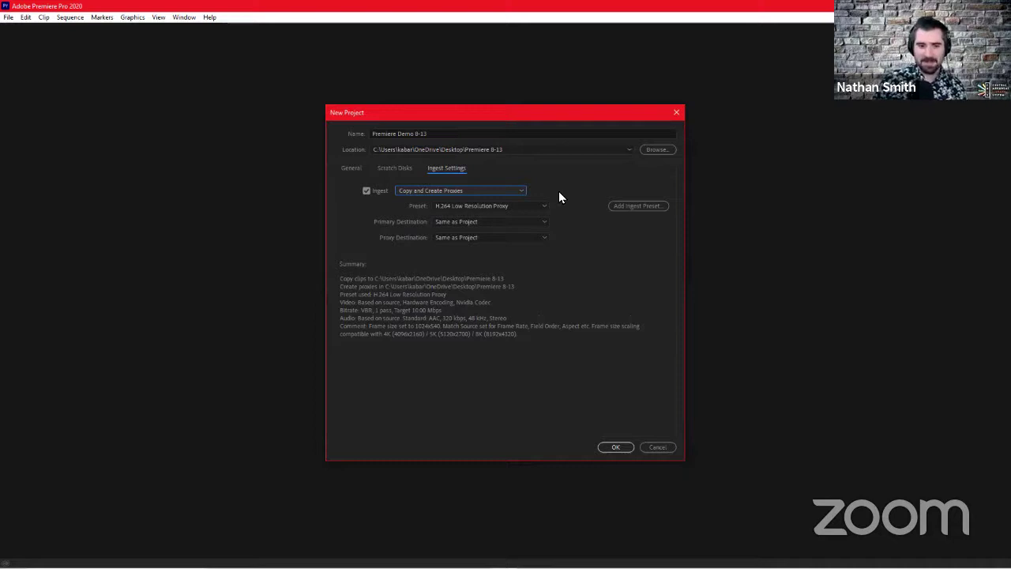
# - Disable ingest and create the Premiere Demo 8-13 project
pyautogui.click(365, 190)
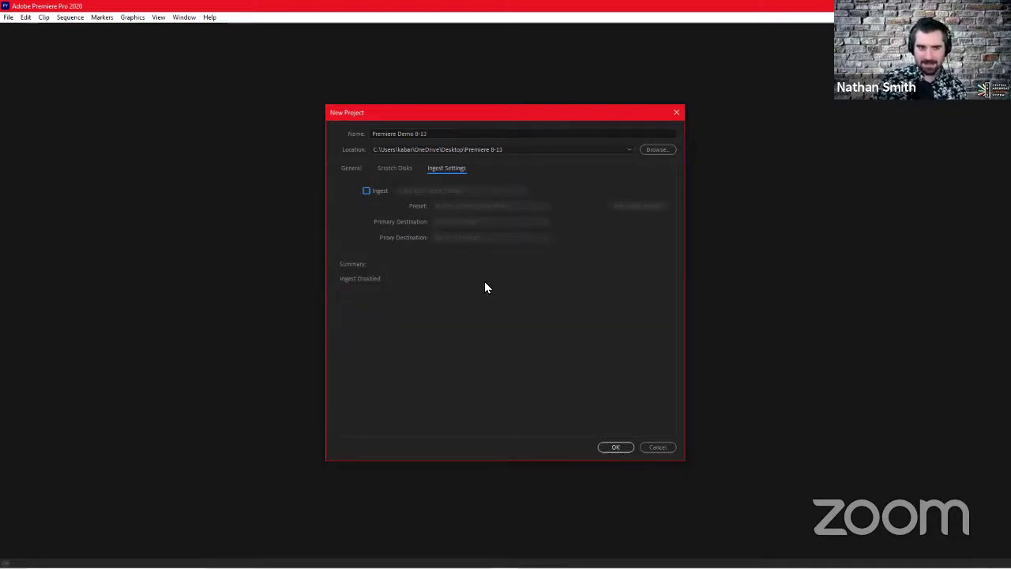
pyautogui.click(352, 170)
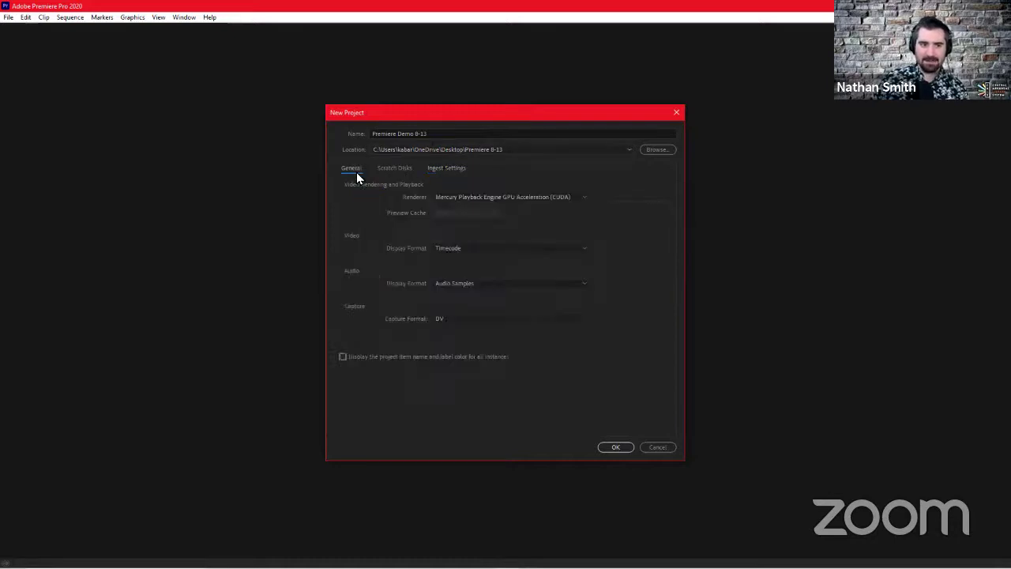
pyautogui.click(618, 456)
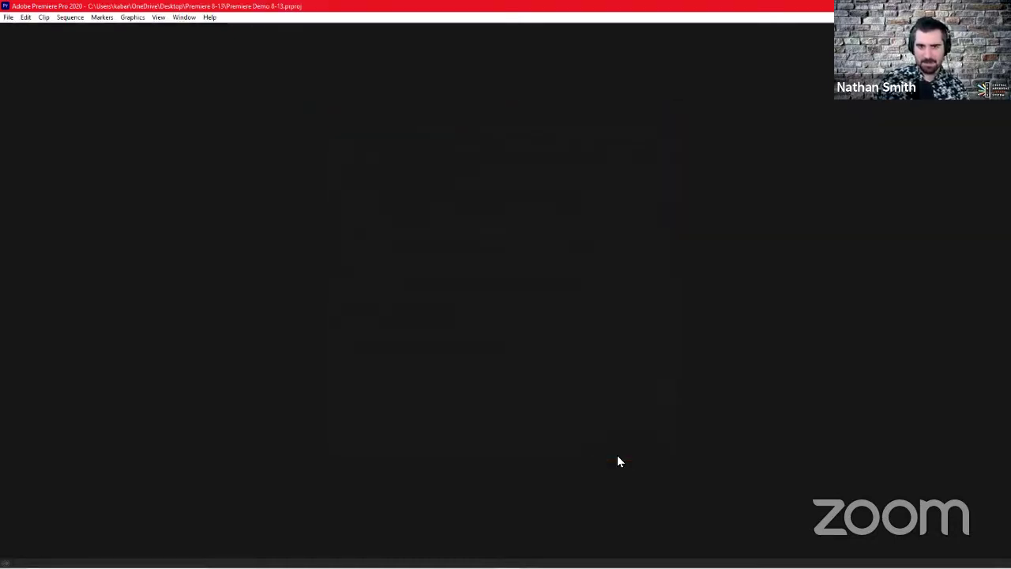
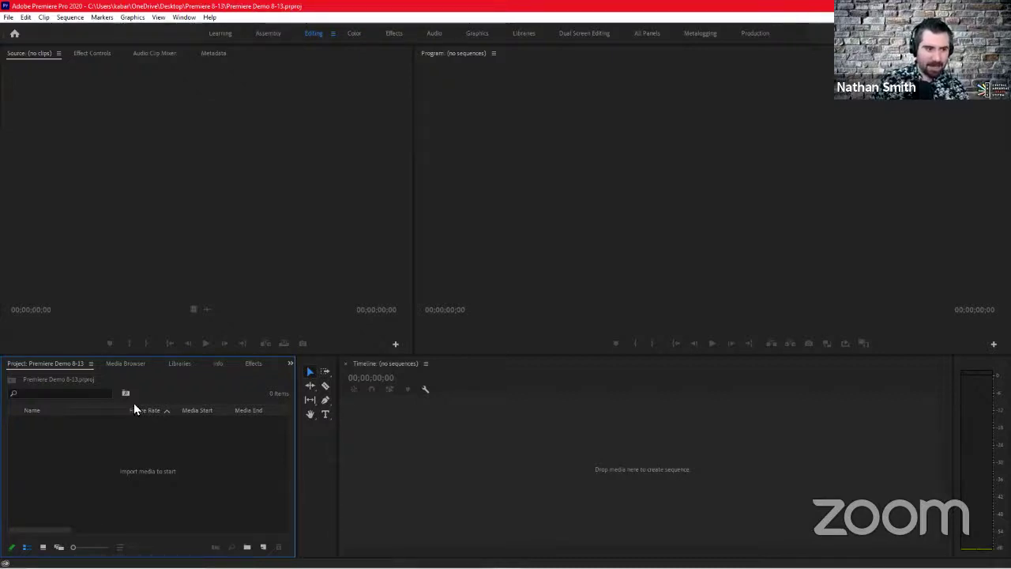
# - Open the Project panel's context menu, dismiss it without importing, and reactivate the panels
pyautogui.rightClick(265, 545)
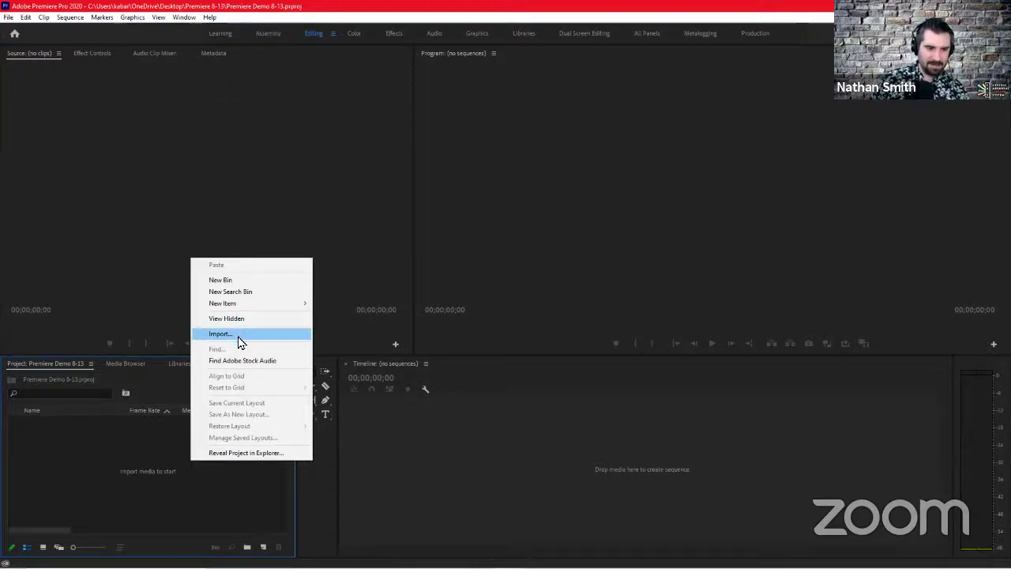
pyautogui.click(91, 455)
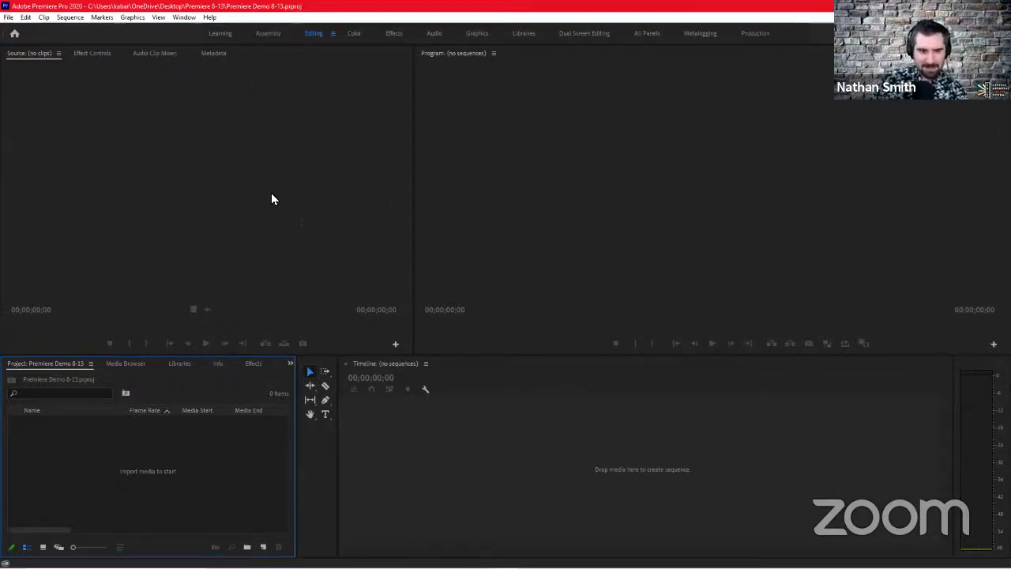
pyautogui.click(326, 174)
pyautogui.click(580, 174)
pyautogui.click(501, 463)
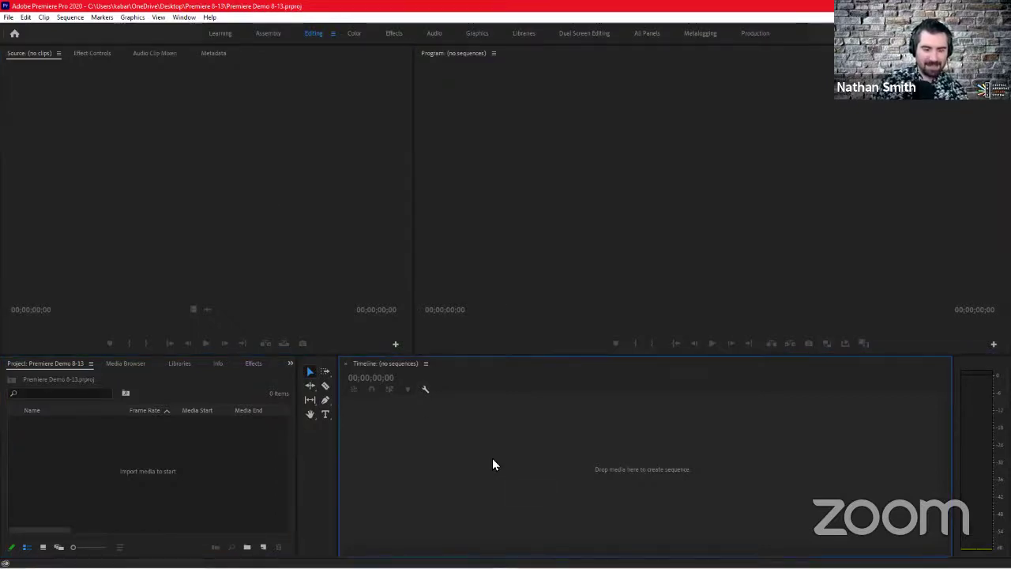
pyautogui.click(316, 474)
pyautogui.click(298, 475)
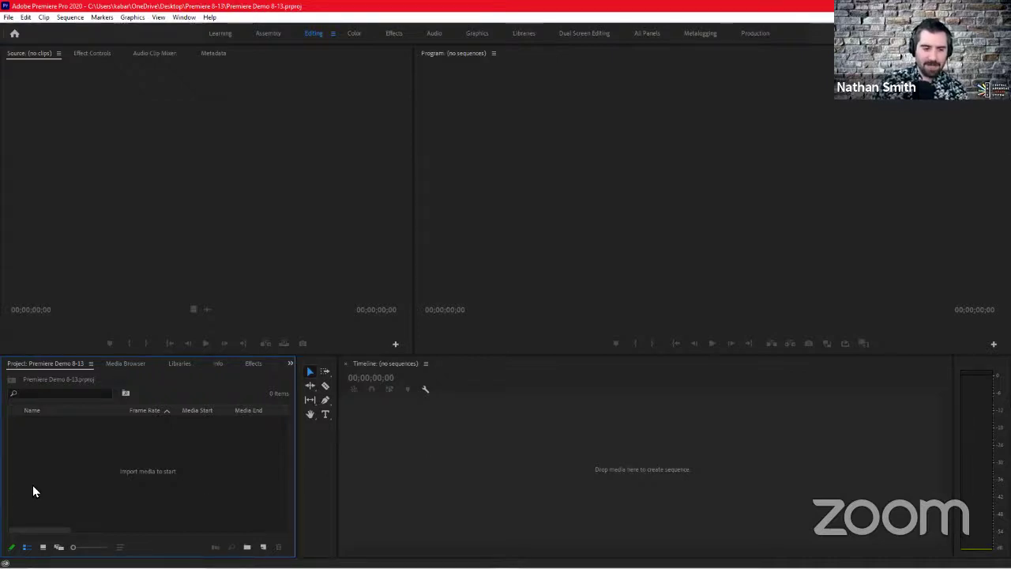
# - Reopen the Project panel menu, close it with Escape, and activate the timeline
pyautogui.rightClick(133, 472)
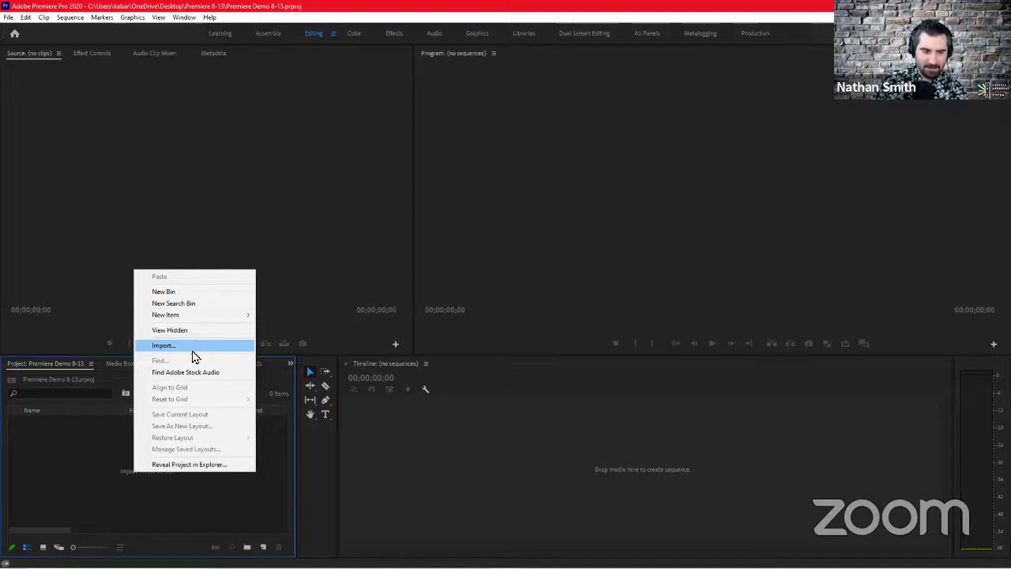
pyautogui.press('Escape')
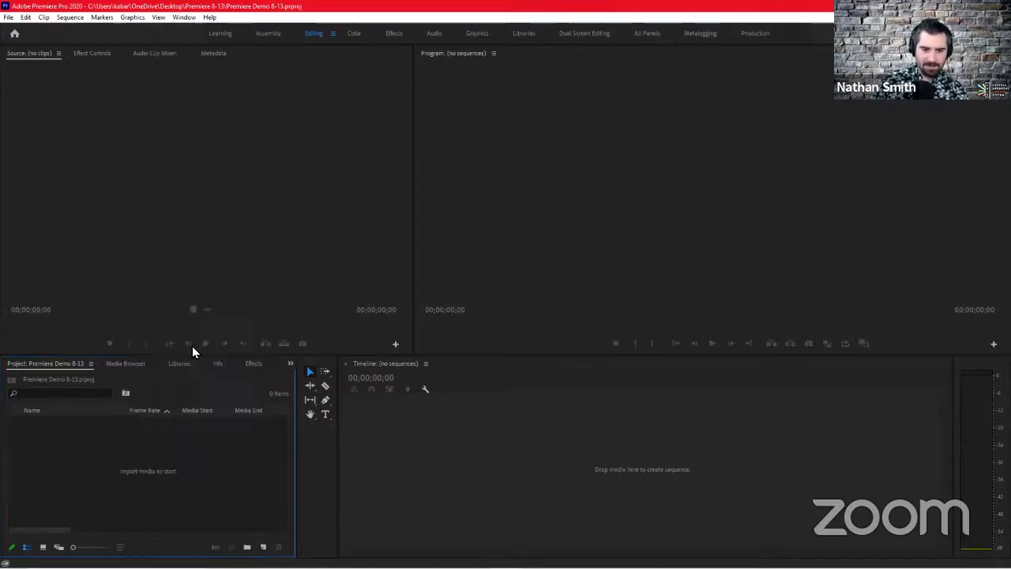
pyautogui.click(872, 450)
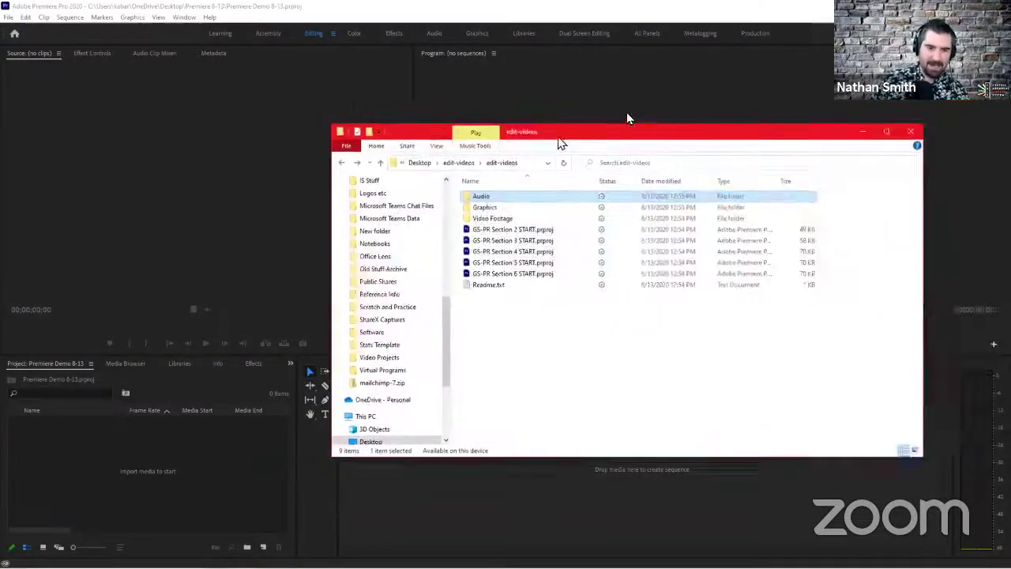
# - Open the Video Footage folder in the edit-videos Explorer window
pyautogui.moveTo(559, 141); pyautogui.dragTo(629, 116)
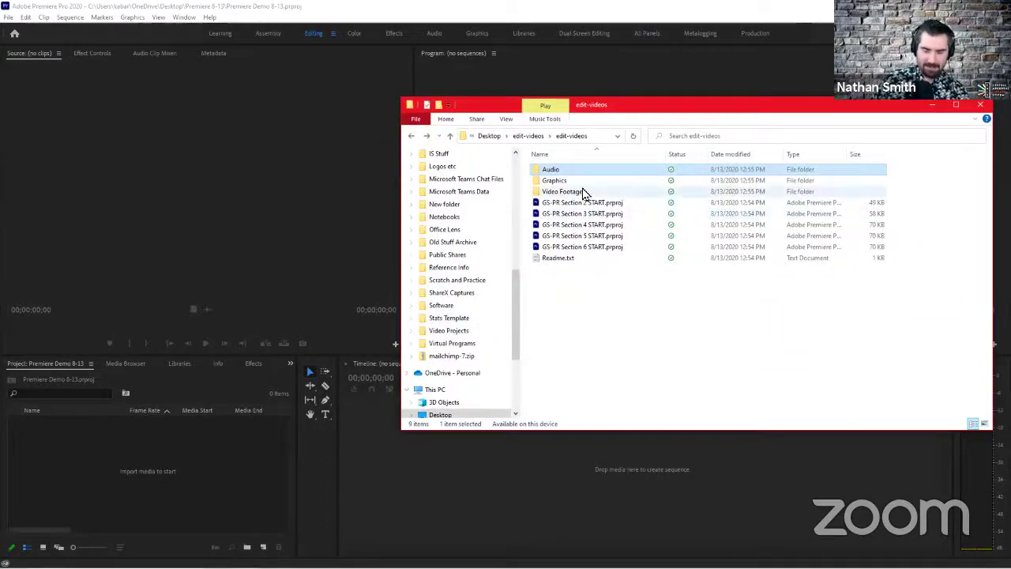
pyautogui.hotkey('shift', 'Down')
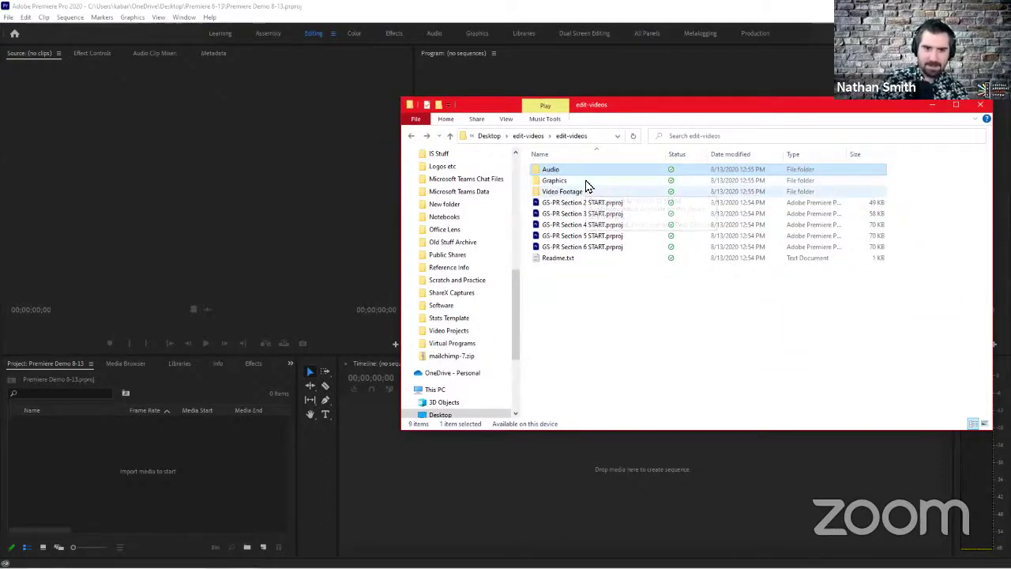
pyautogui.click(585, 191)
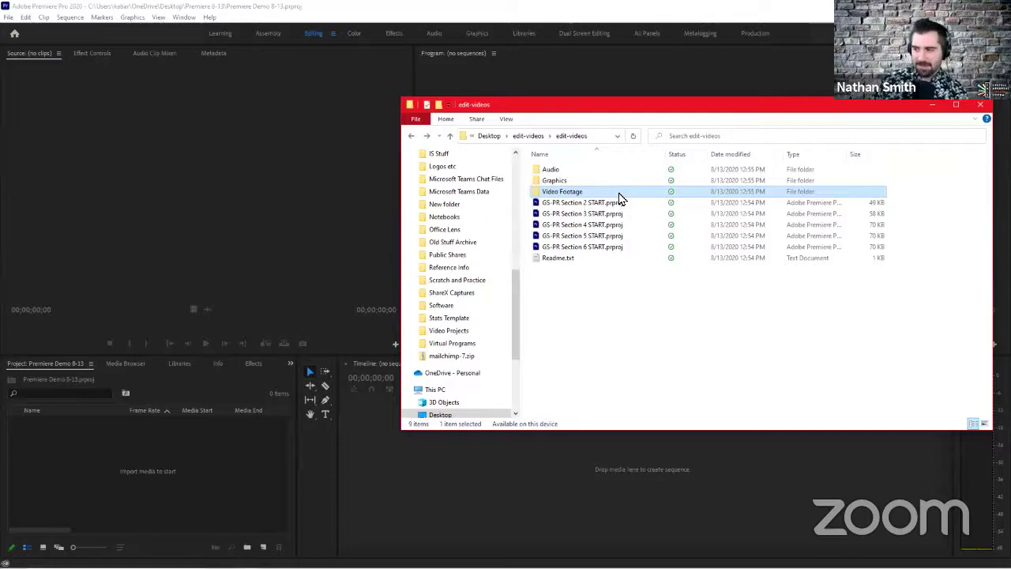
pyautogui.doubleClick(620, 197)
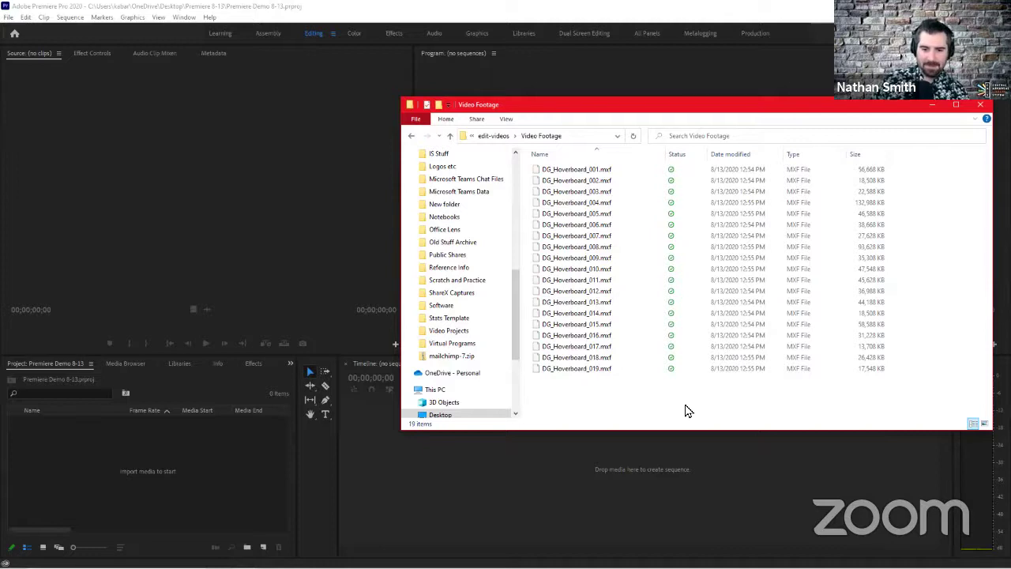
# - Select all 19 DG_Hoverboard .mxf files and drag them into Premiere's Project panel
pyautogui.moveTo(770, 415); pyautogui.dragTo(573, 165)
pyautogui.click(604, 170)
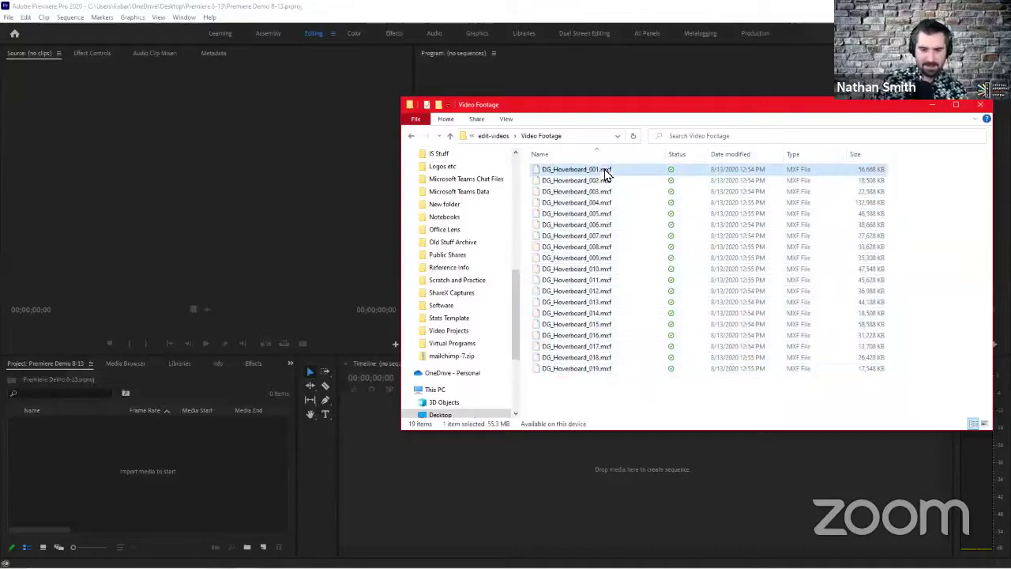
pyautogui.keyDown('shift'); pyautogui.click(573, 370); pyautogui.keyUp('shift')
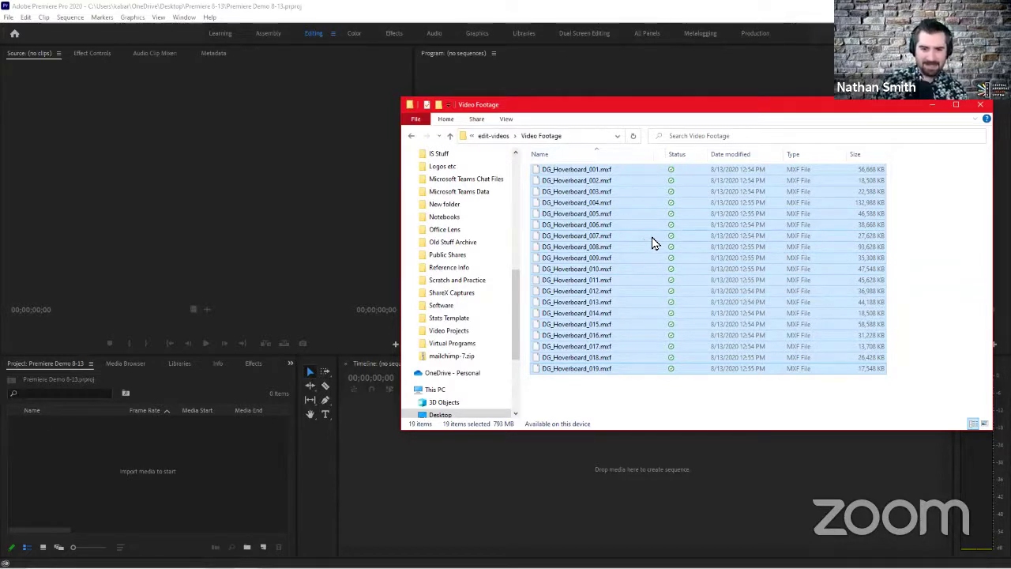
pyautogui.moveTo(653, 243); pyautogui.dragTo(221, 483)
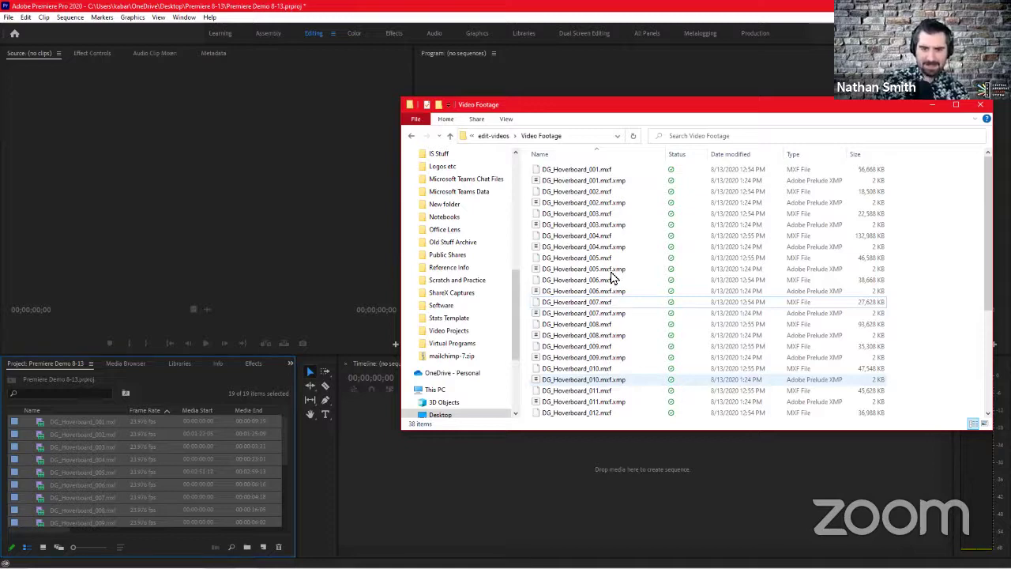
# - Bring Premiere forward, select DG_Hoverboard_001, and scroll through the 19 imported clips
pyautogui.click(662, 8)
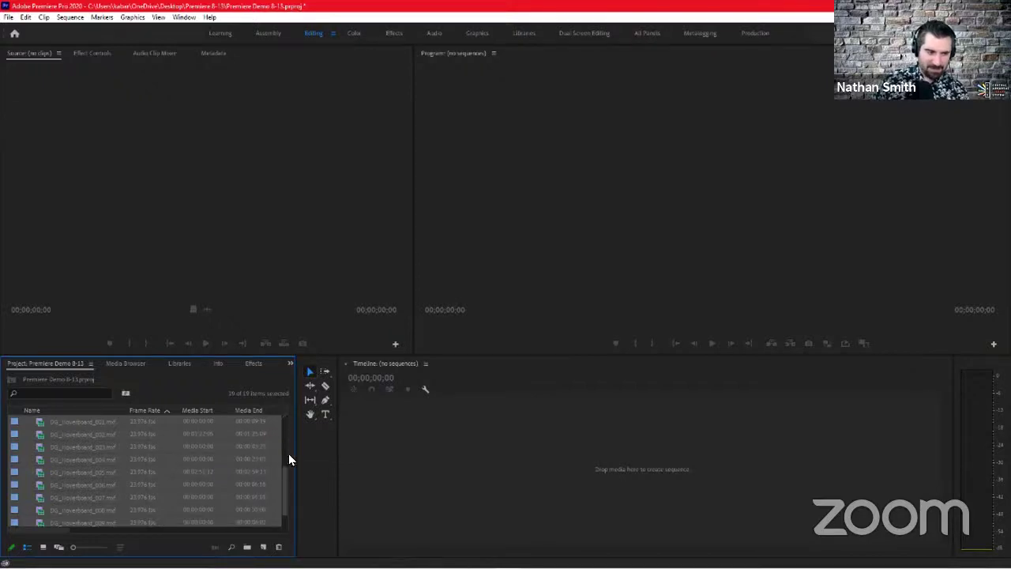
pyautogui.click(218, 425)
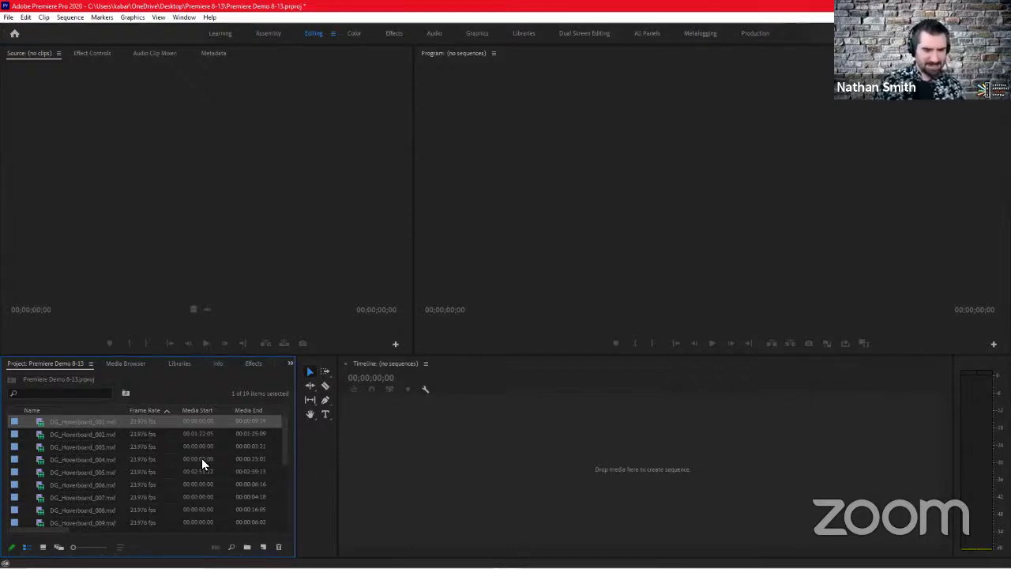
pyautogui.moveTo(411, 565)
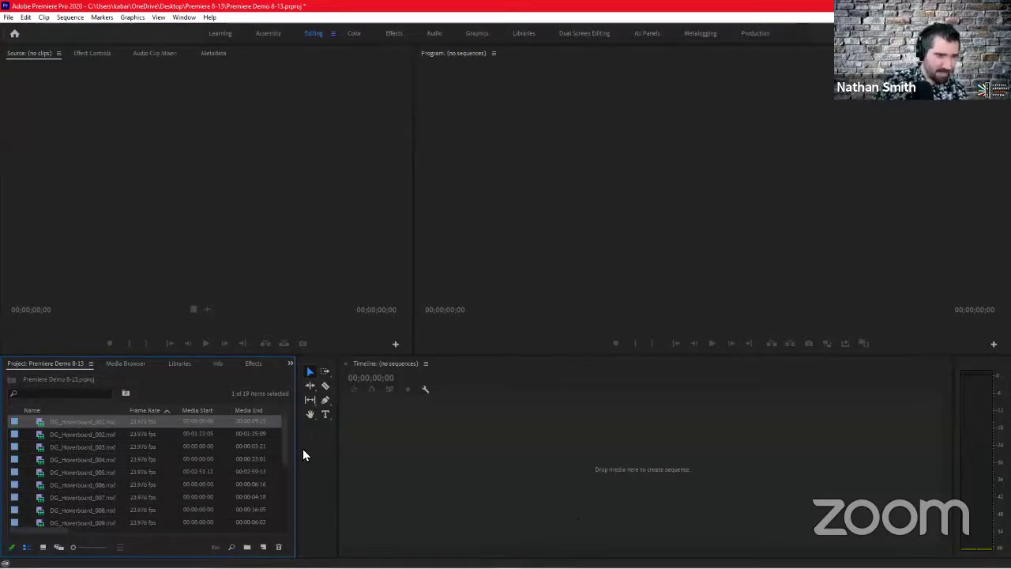
pyautogui.scroll(-3, 164, 453)
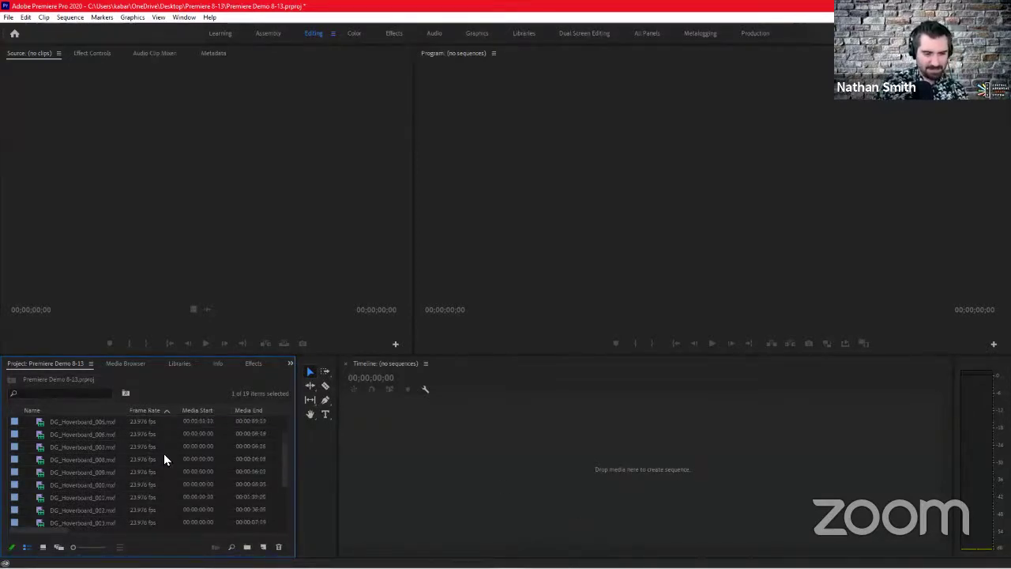
pyautogui.scroll(3, 154, 458)
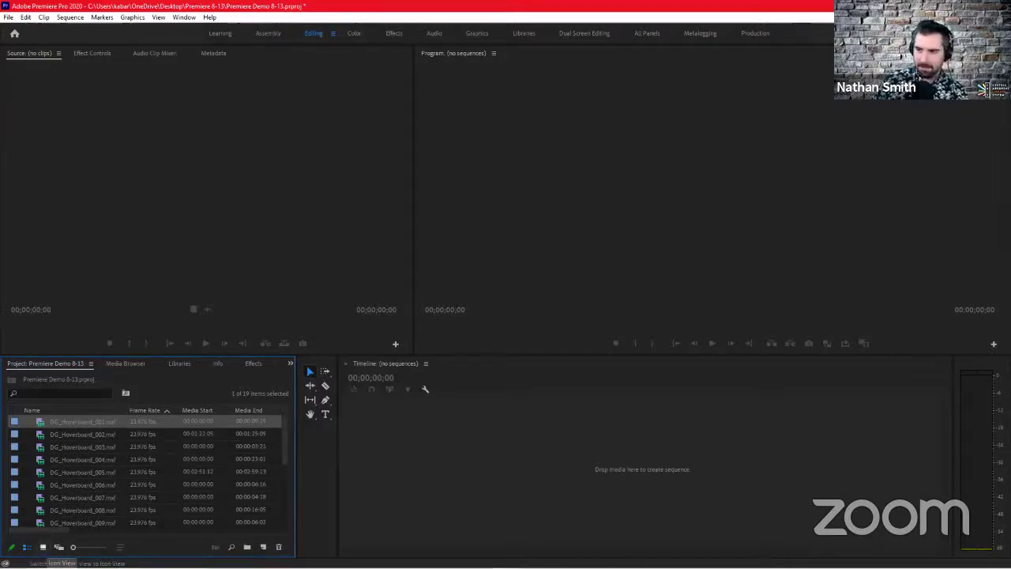
# - Switch the Project panel to Icon View and browse the hoverboard clip thumbnails
pyautogui.click(43, 546)
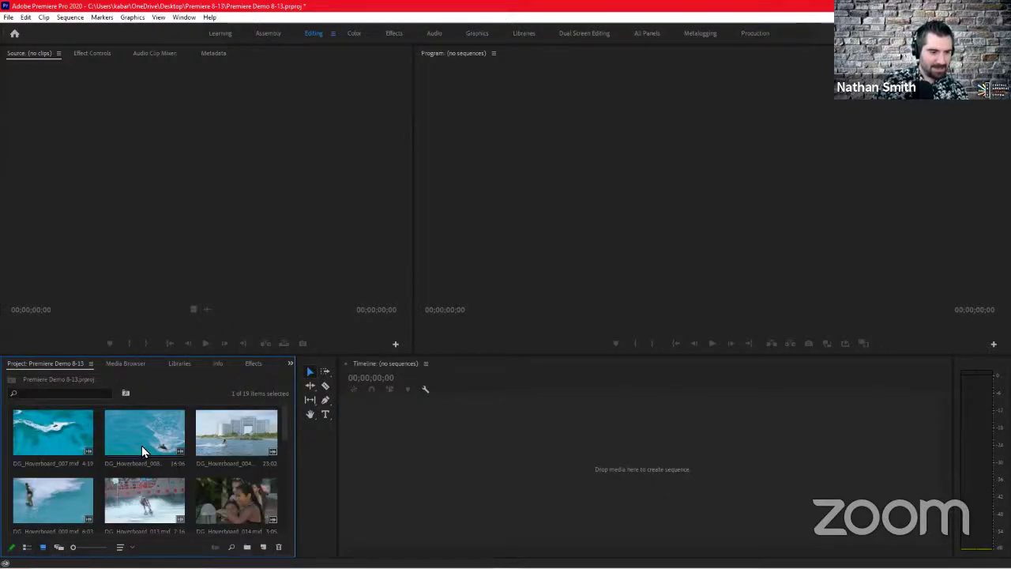
pyautogui.scroll(-2, 163, 448)
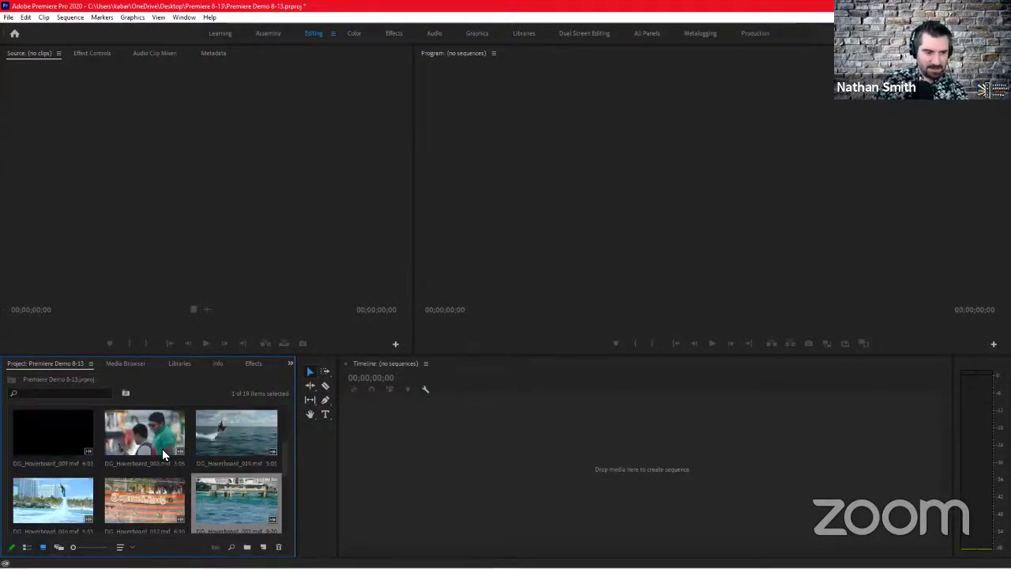
pyautogui.scroll(2, 162, 450)
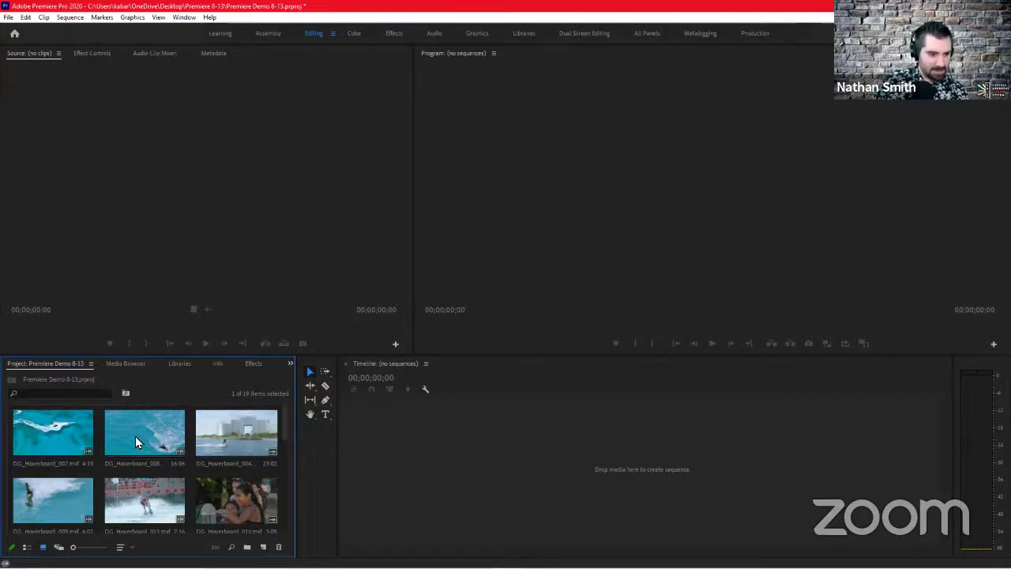
pyautogui.scroll(-1, 139, 441)
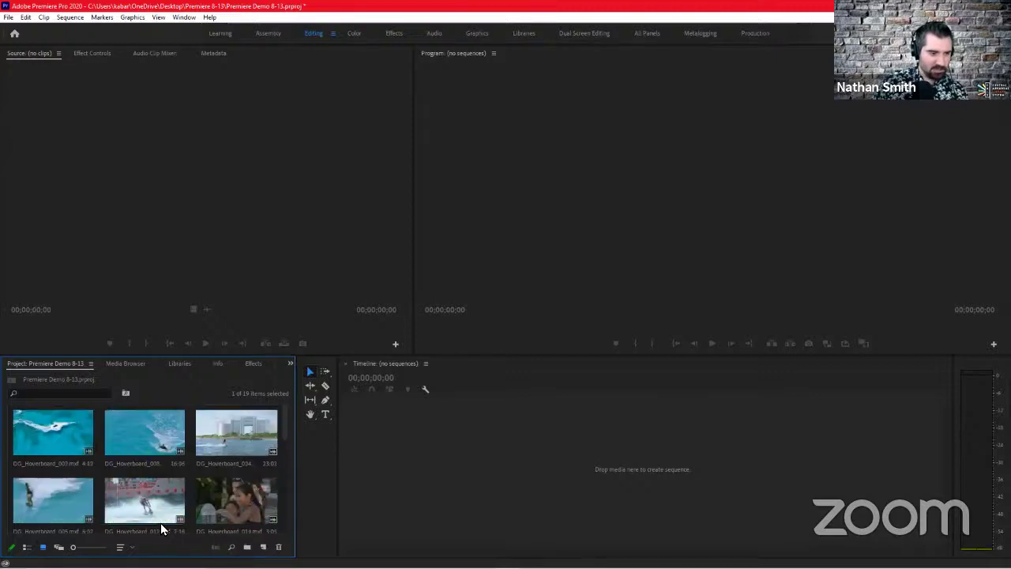
pyautogui.scroll(-3, 157, 494)
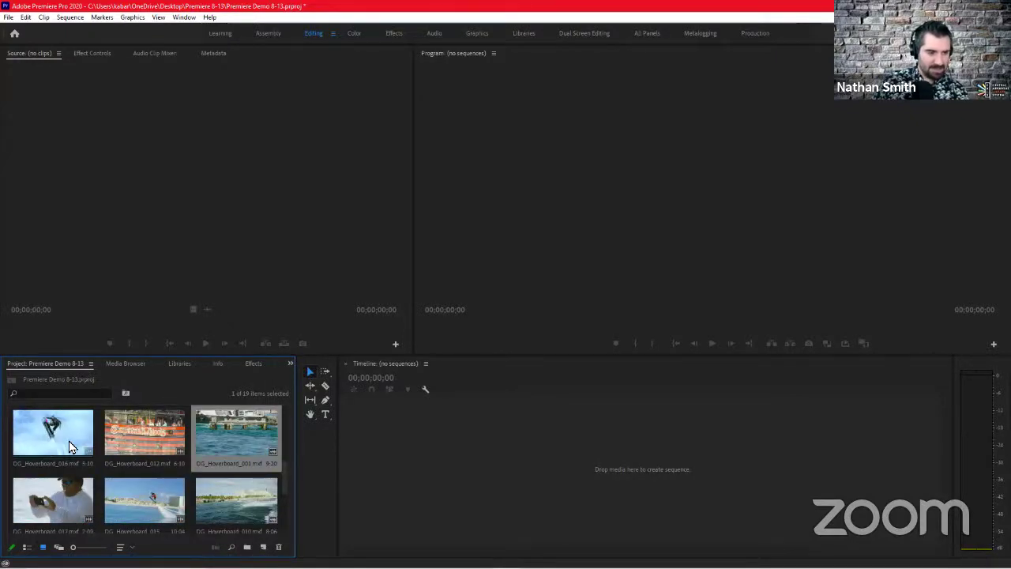
pyautogui.doubleClick(26, 440)
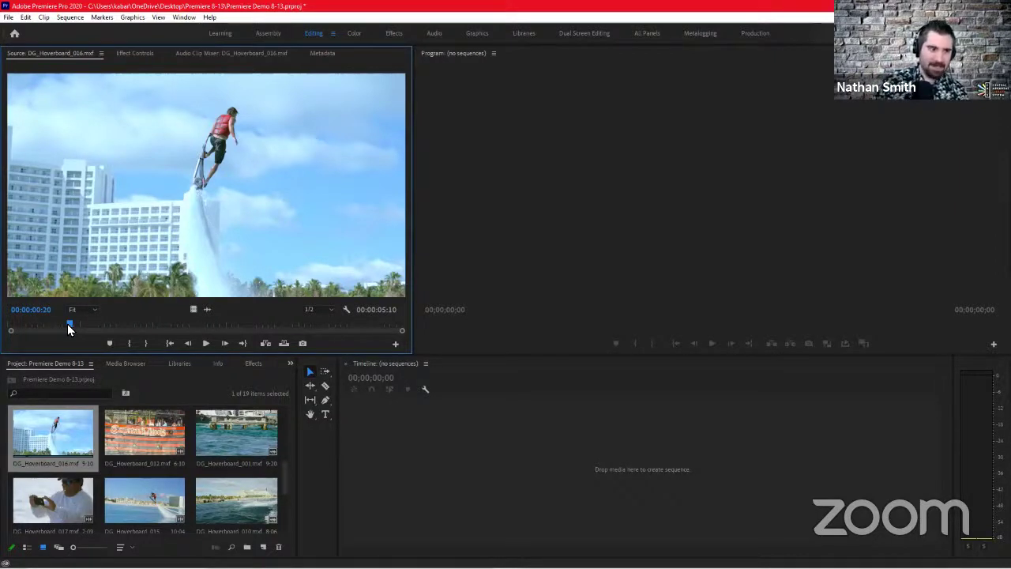
pyautogui.moveTo(14, 330); pyautogui.dragTo(8, 327)
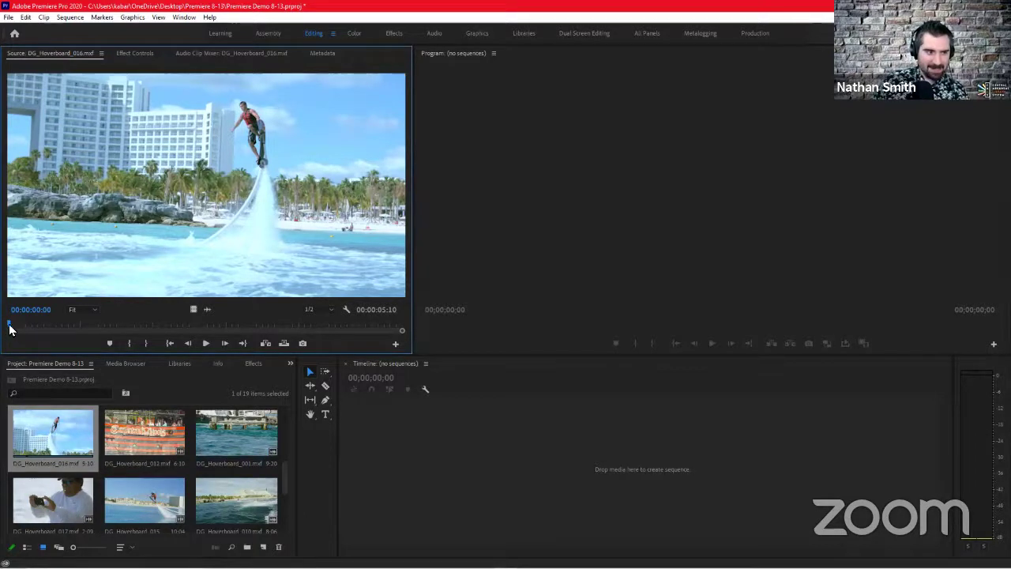
pyautogui.moveTo(6, 329); pyautogui.dragTo(16, 327)
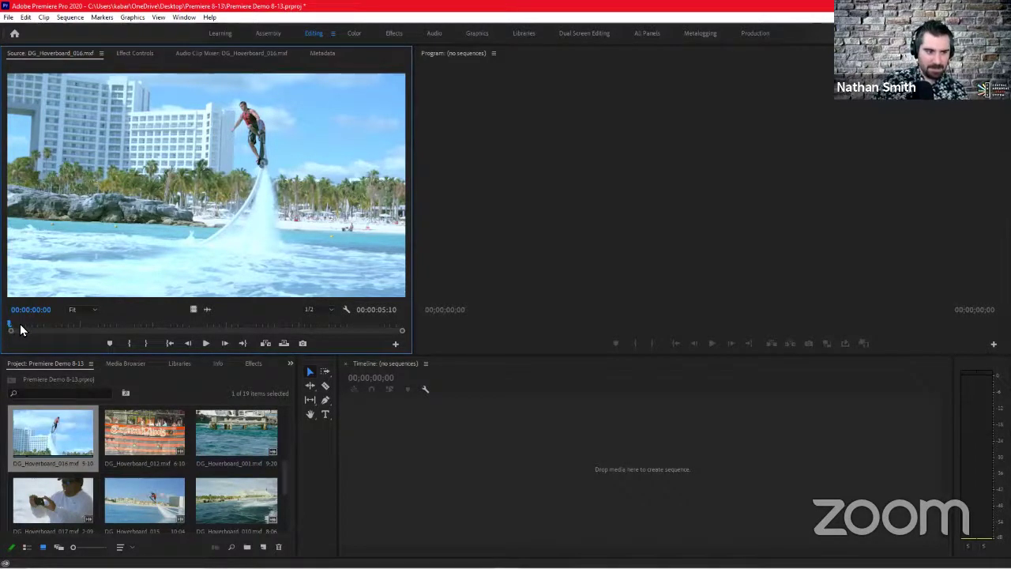
pyautogui.moveTo(85, 338); pyautogui.dragTo(1, 335)
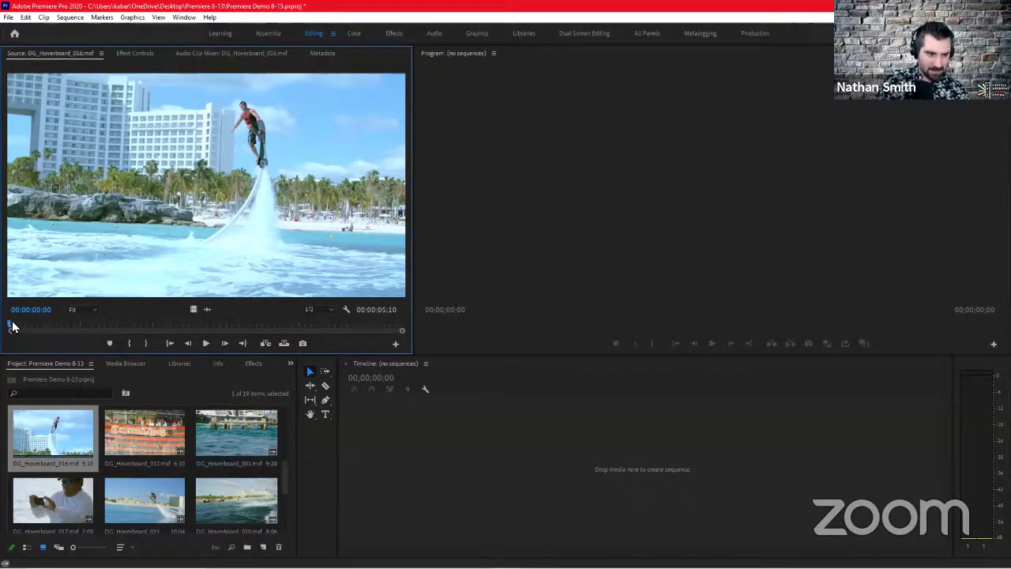
pyautogui.moveTo(12, 326)
pyautogui.mouseDown()
pyautogui.moveTo(287, 319)
pyautogui.moveTo(109, 327)
pyautogui.moveTo(6, 344)
pyautogui.mouseUp()
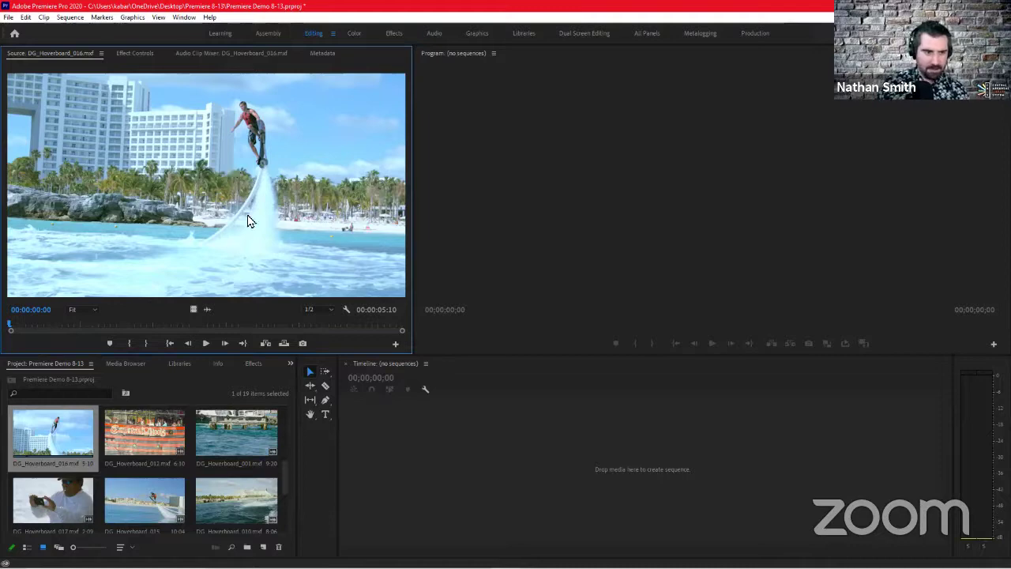
# - Play DG_Hoverboard_016 in the Source Monitor and scrub to the airborne section
pyautogui.press('space')
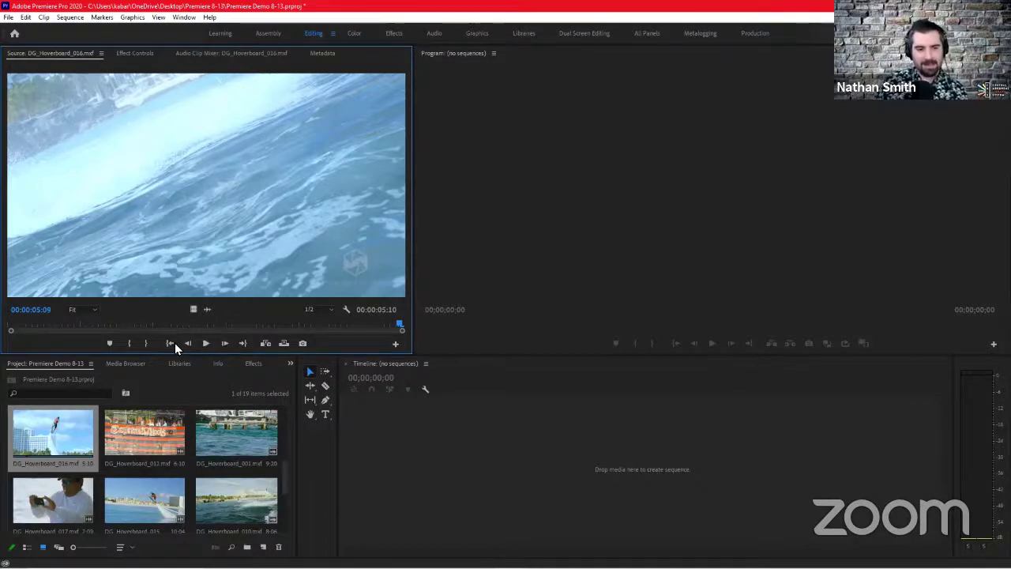
pyautogui.moveTo(184, 319); pyautogui.dragTo(110, 326)
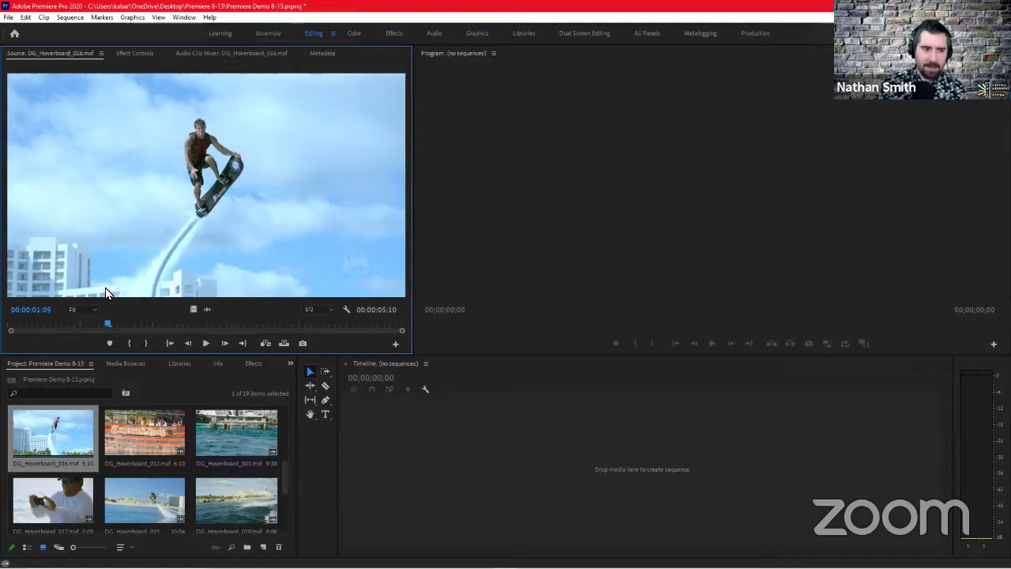
# - Step the source clip back to 00:00:01:00, then forward to 00:00:01:13
pyautogui.press('Left')
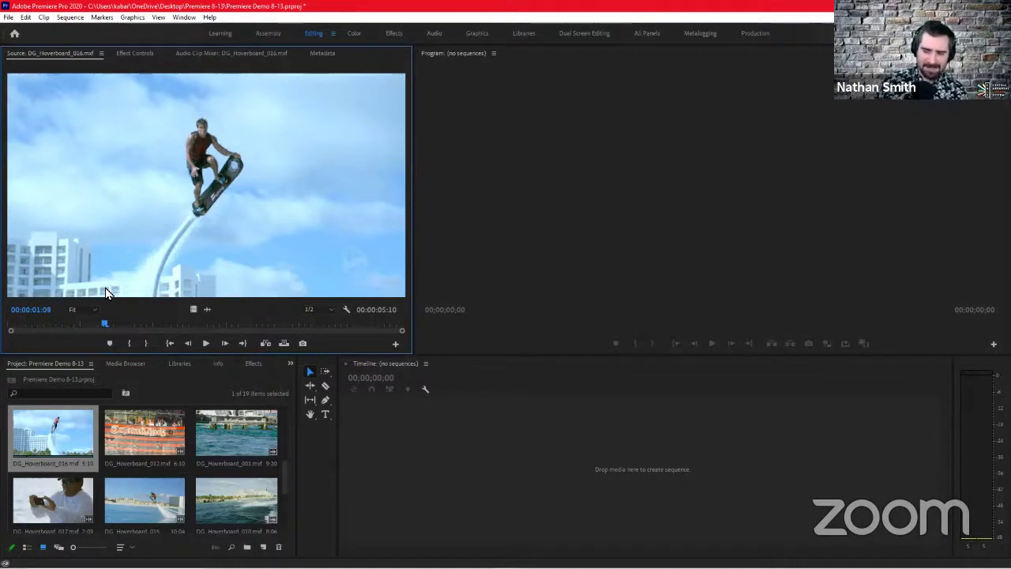
pyautogui.press('Left')
pyautogui.press('Left')
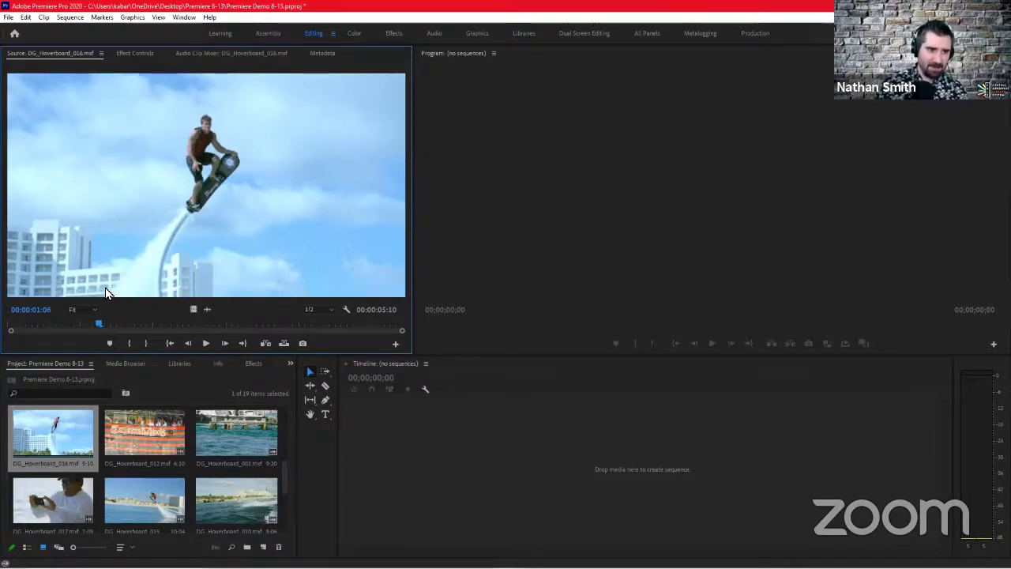
pyautogui.press('Left')
pyautogui.press('Left')
pyautogui.press('Left')
pyautogui.press('Left')
pyautogui.press('Left')
pyautogui.press('Left')
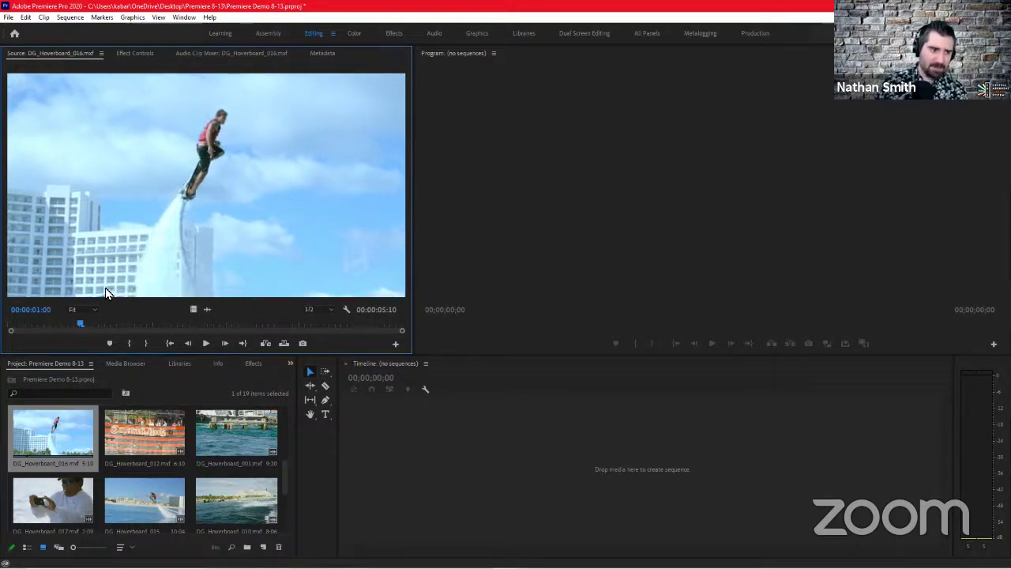
pyautogui.press('Right')
pyautogui.press('Right')
pyautogui.press('Right')
pyautogui.press('Right')
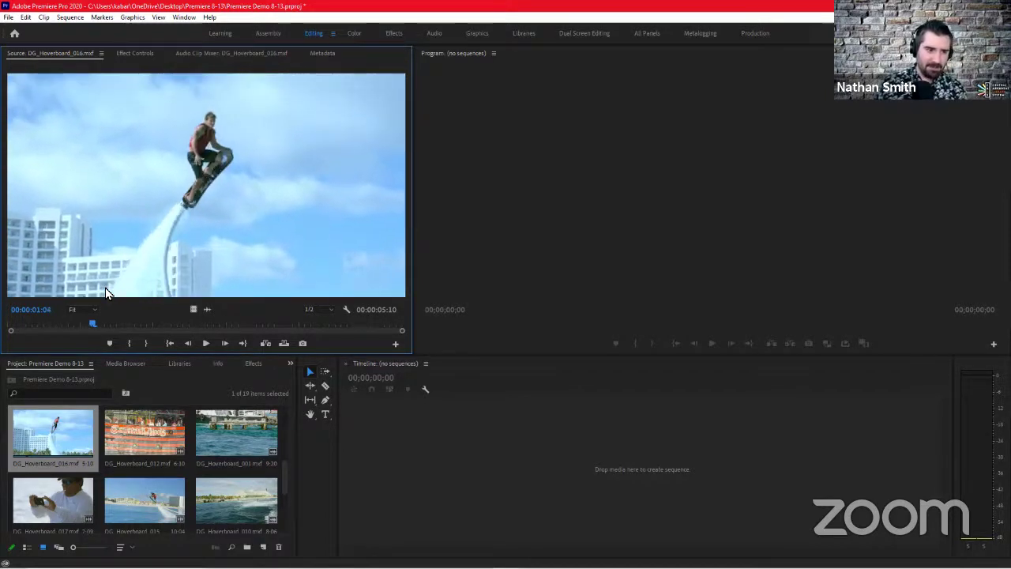
pyautogui.press('Right')
pyautogui.press('Right')
pyautogui.press('Right')
pyautogui.press('Right')
pyautogui.press('Right')
pyautogui.press('Right')
pyautogui.press('Right')
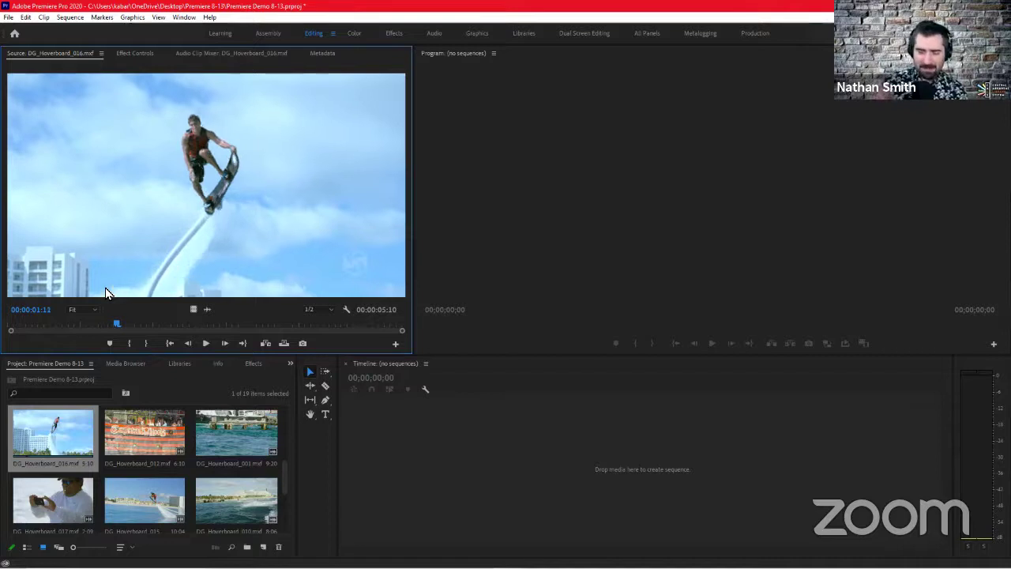
pyautogui.press('Right')
pyautogui.press('Right')
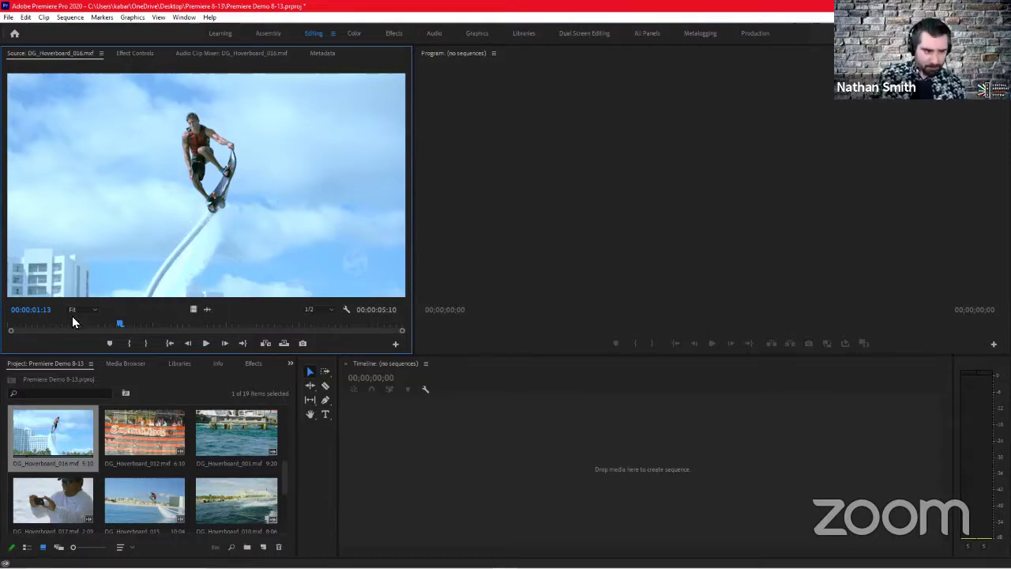
# - Jump to the clip start and 00:00:00:16, then scrub the source playhead to 00:00:01:13
pyautogui.click(10, 326)
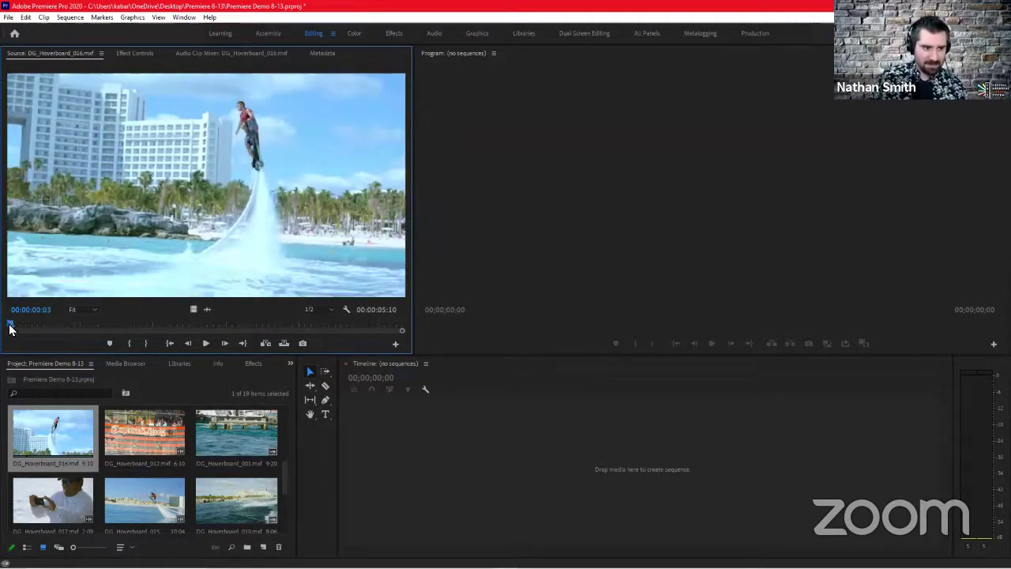
pyautogui.click(56, 327)
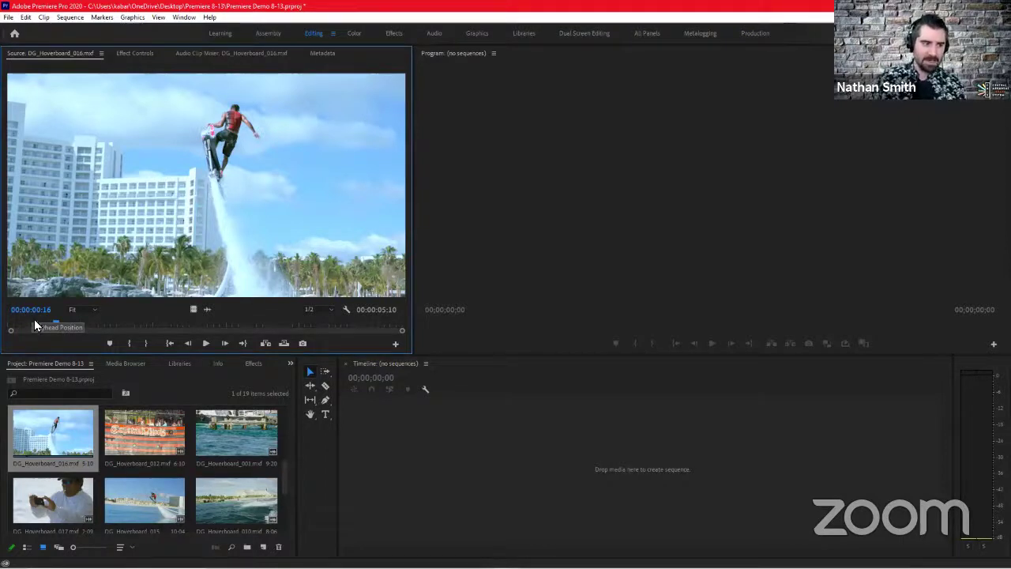
pyautogui.moveTo(98, 328); pyautogui.dragTo(121, 327)
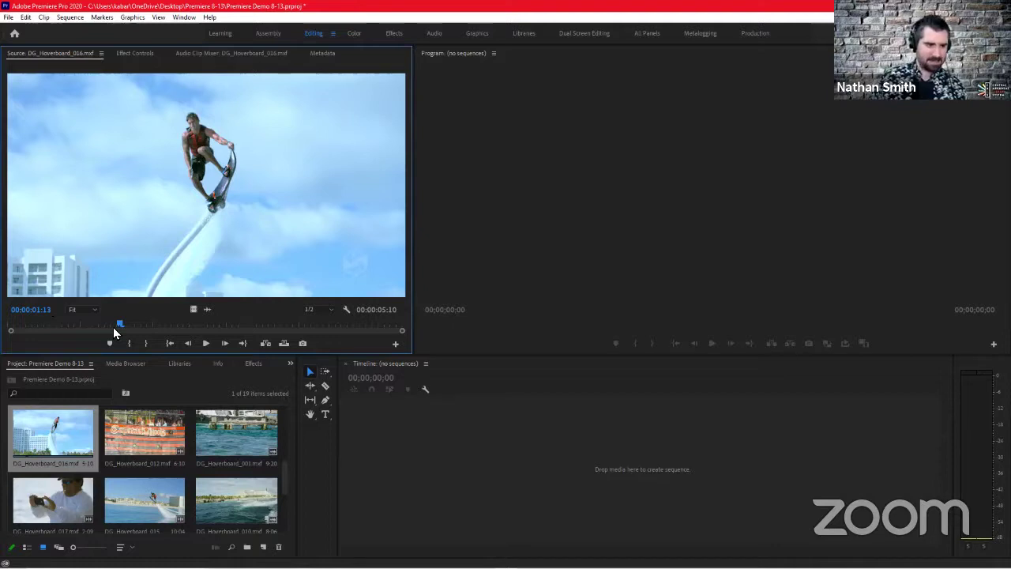
# - Scroll the Source Monitor scrubber back toward the start, then forward to 00:00:01:00
pyautogui.scroll(7, 113, 327)
pyautogui.scroll(6, 113, 327)
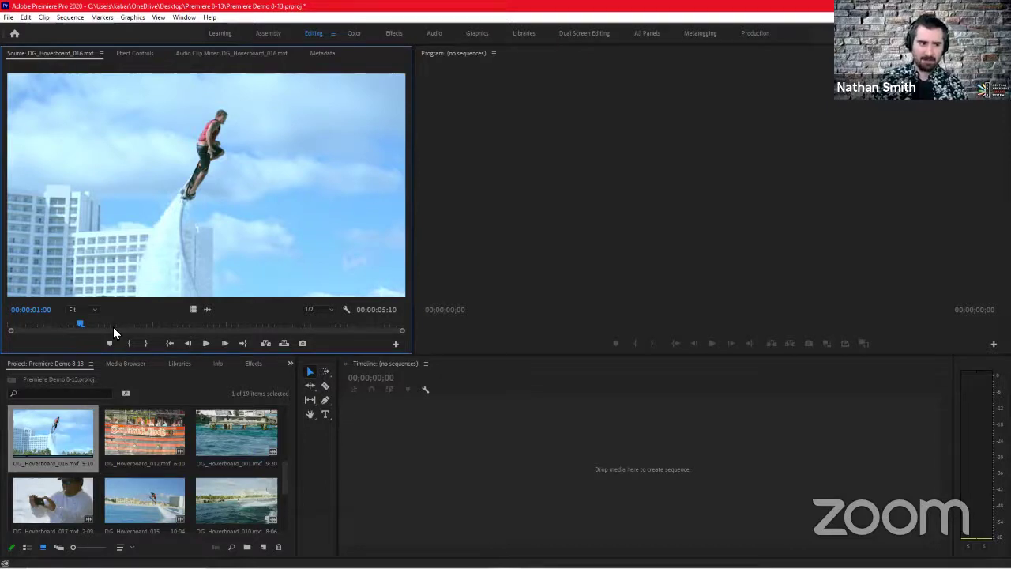
pyautogui.scroll(1, 113, 327)
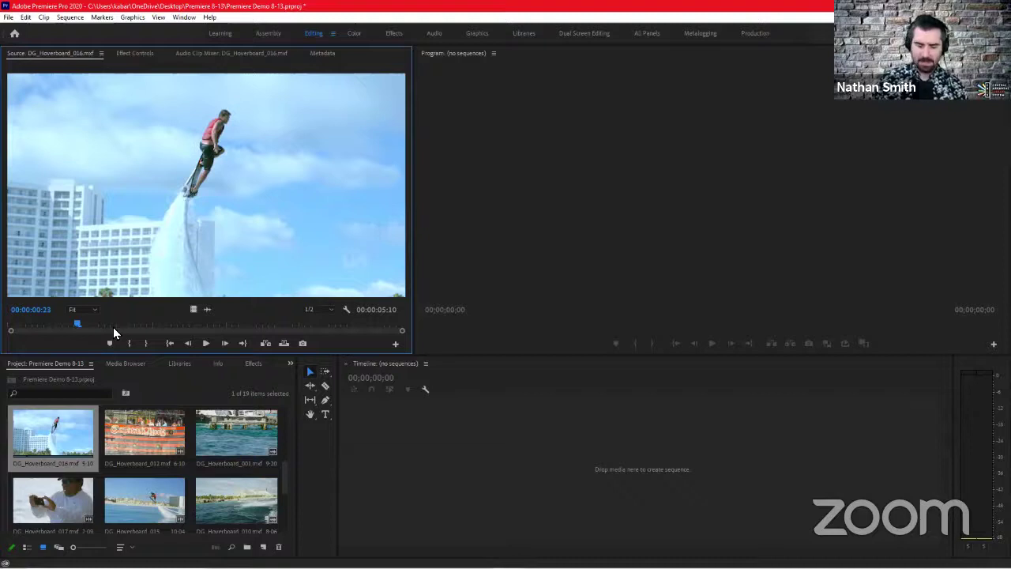
pyautogui.scroll(20, 113, 327)
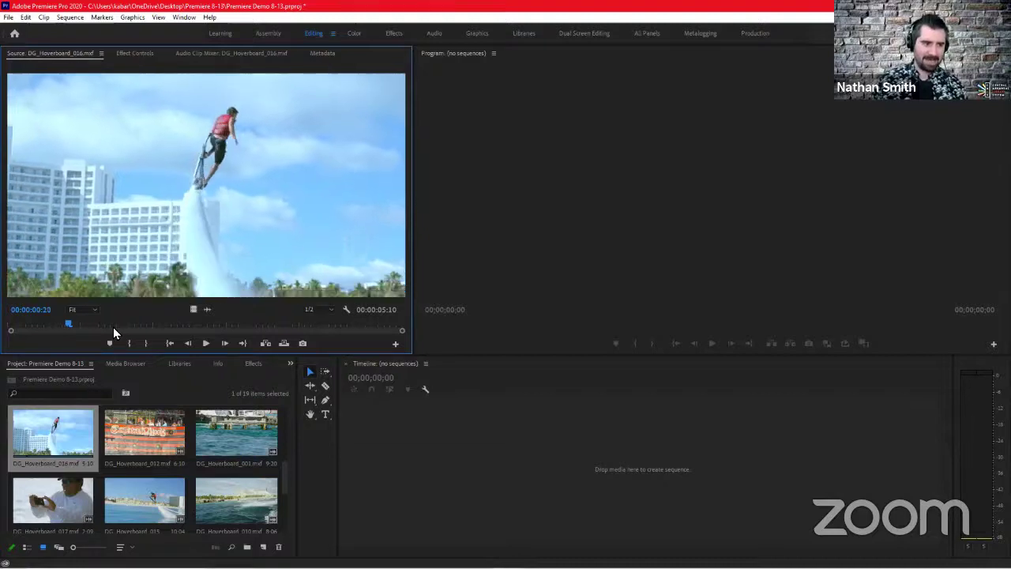
pyautogui.scroll(2, 113, 327)
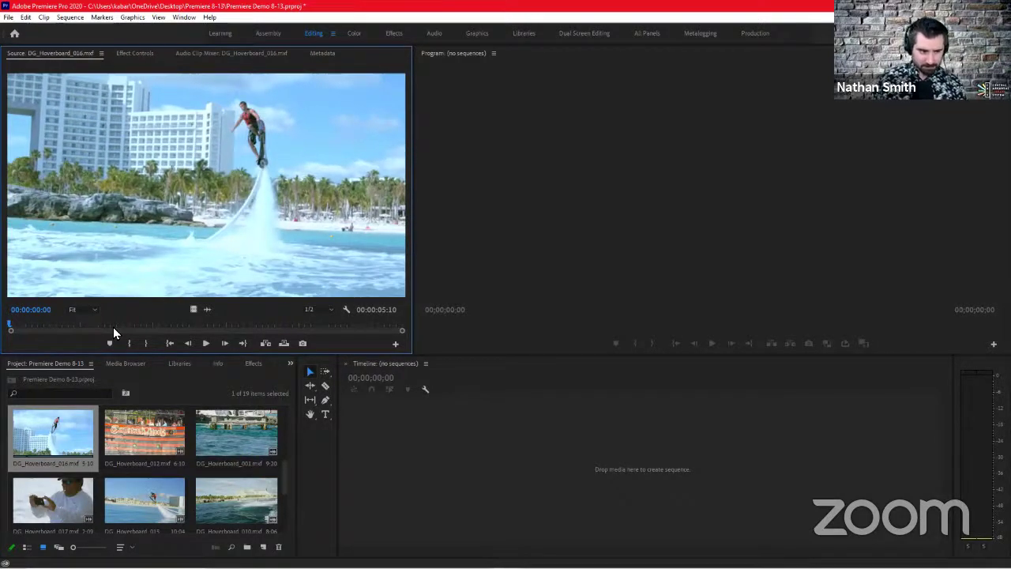
pyautogui.scroll(-3, 113, 327)
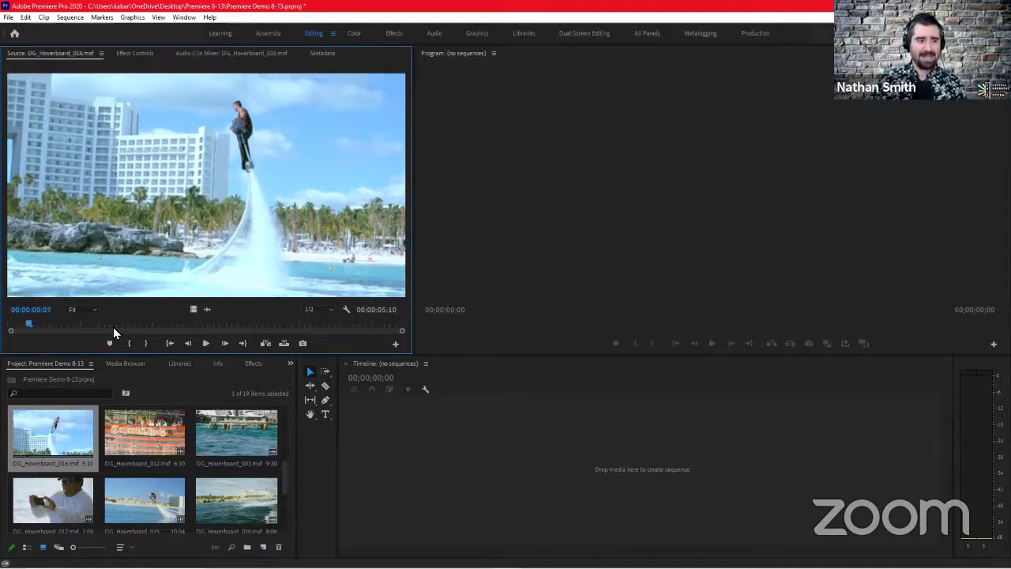
pyautogui.scroll(-13, 113, 327)
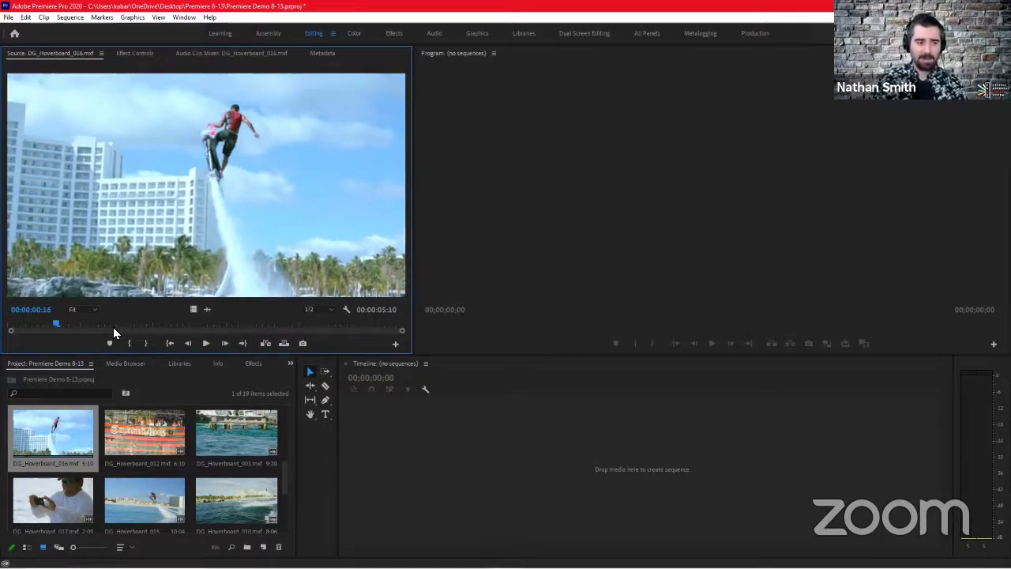
pyautogui.scroll(-7, 113, 327)
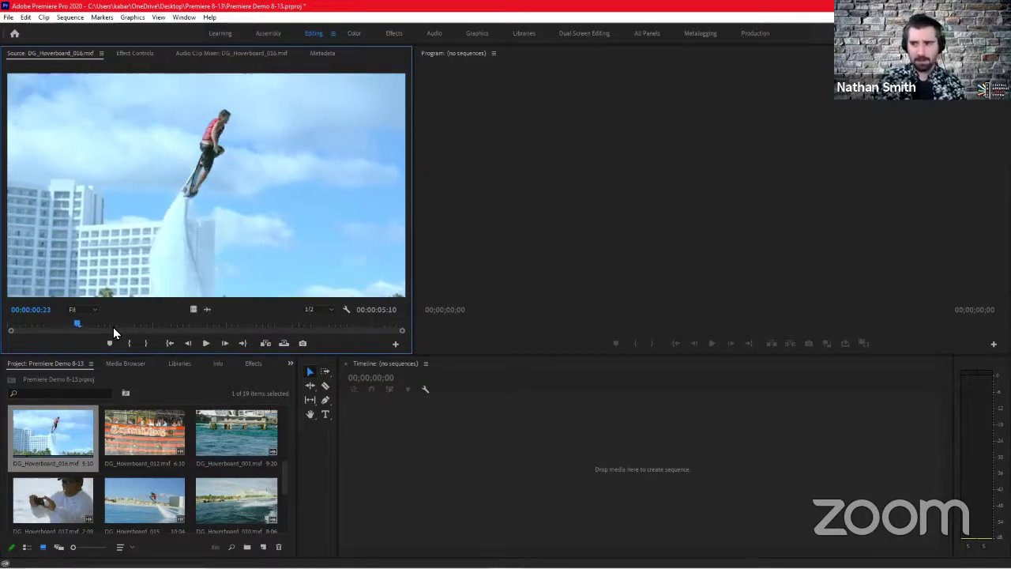
pyautogui.scroll(-1, 113, 327)
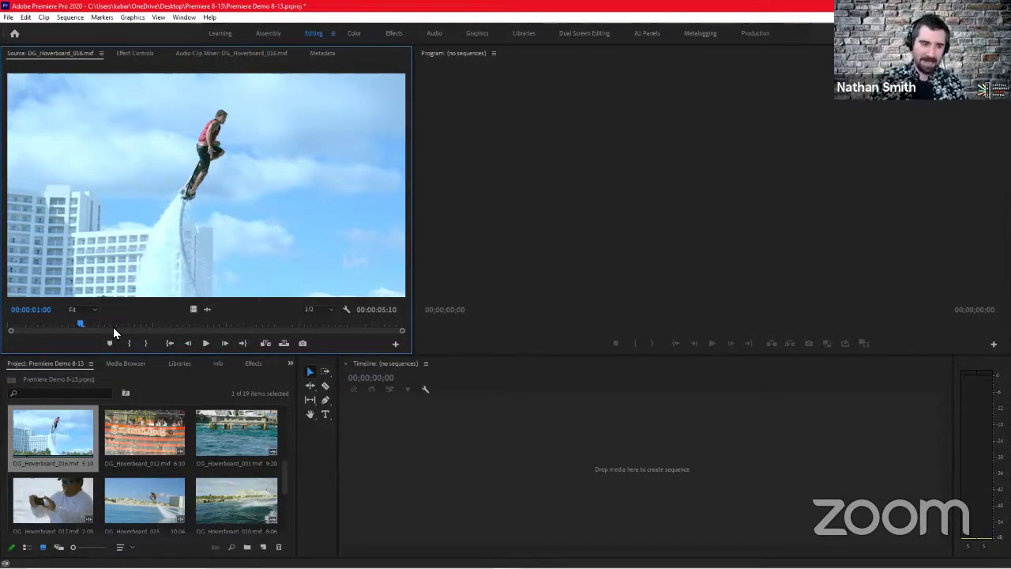
# - Step DG_Hoverboard_016 forward from 00:00:01:00 to the 00:00:02:00 mark
pyautogui.press('Right')
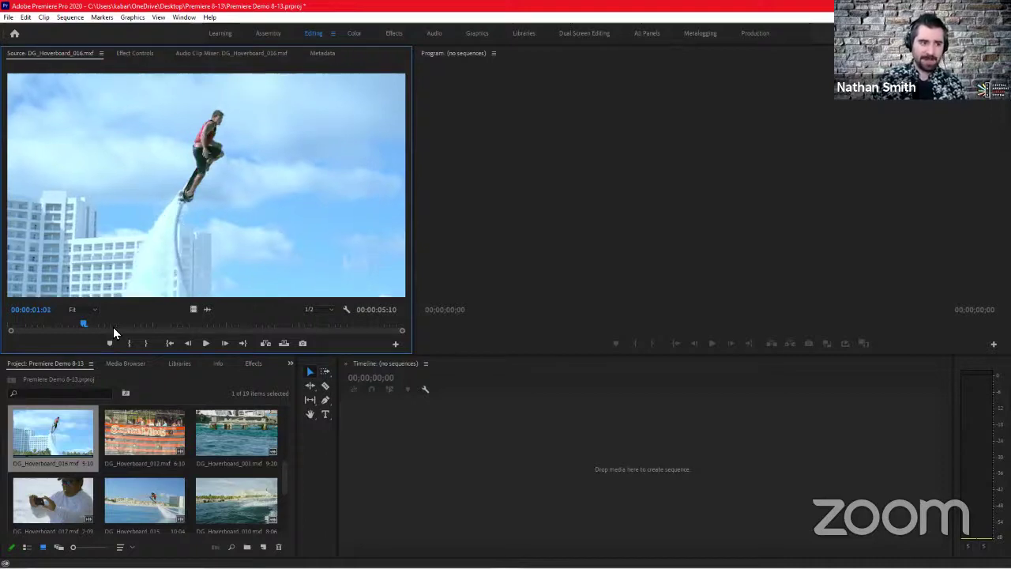
pyautogui.press('Right')
pyautogui.press('Right')
pyautogui.press('Right')
pyautogui.press('Right')
pyautogui.press('Right')
pyautogui.press('Right')
pyautogui.press('Right')
pyautogui.press('Right')
pyautogui.press('Right')
pyautogui.press('Right')
pyautogui.press('Right')
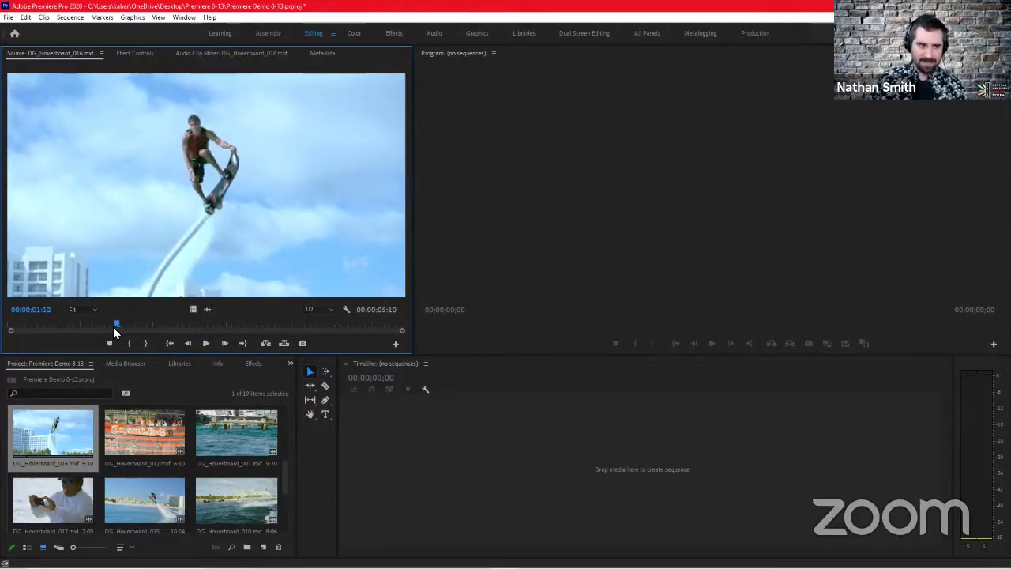
pyautogui.press('Right')
pyautogui.press('Right')
pyautogui.press('Right')
pyautogui.press('Right')
pyautogui.press('Right')
pyautogui.press('Right')
pyautogui.press('Right')
pyautogui.press('Right')
pyautogui.press('Right')
pyautogui.press('Right')
pyautogui.press('Right')
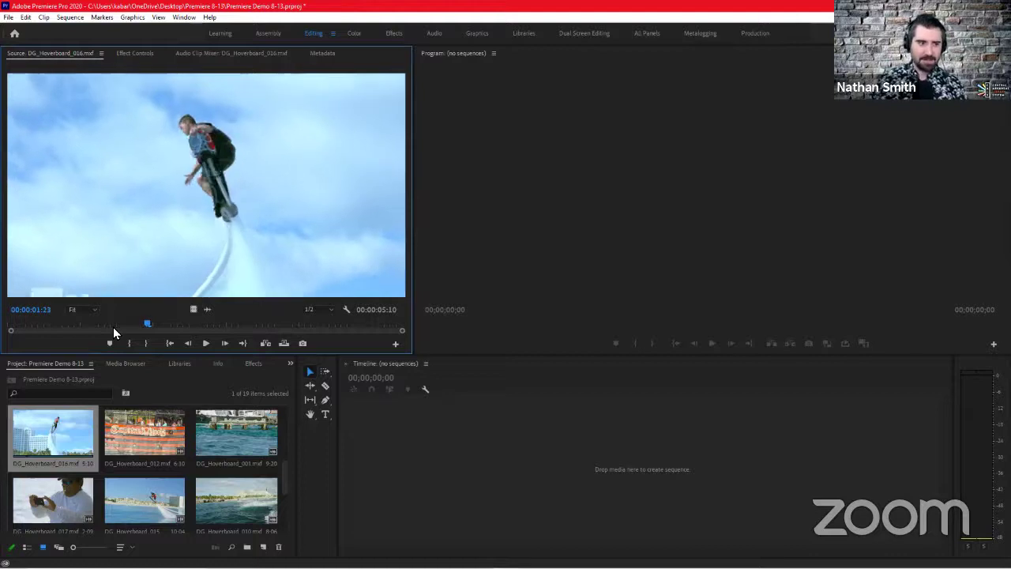
pyautogui.press('Right')
pyautogui.press('Right')
pyautogui.press('Right')
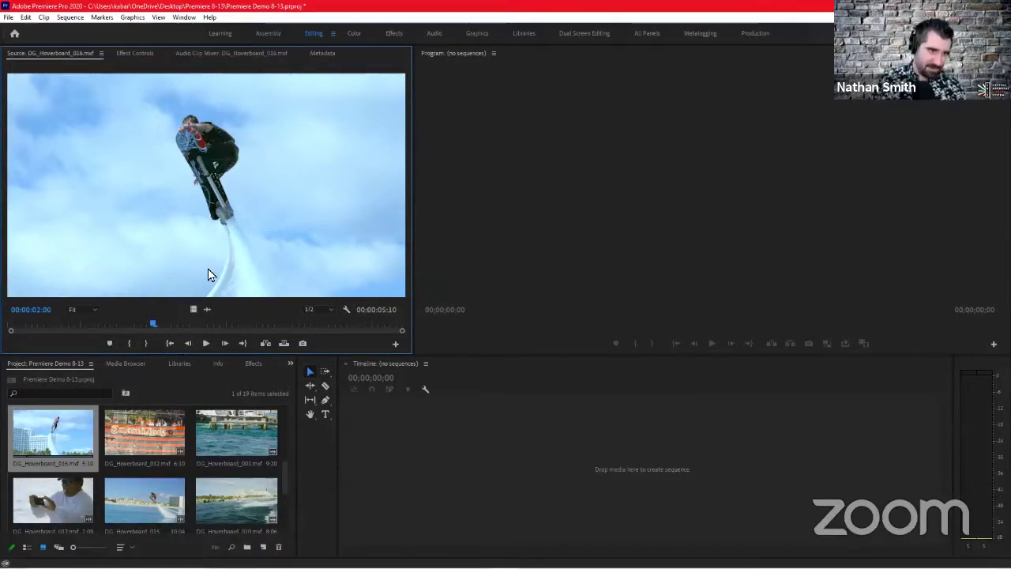
pyautogui.click(211, 343)
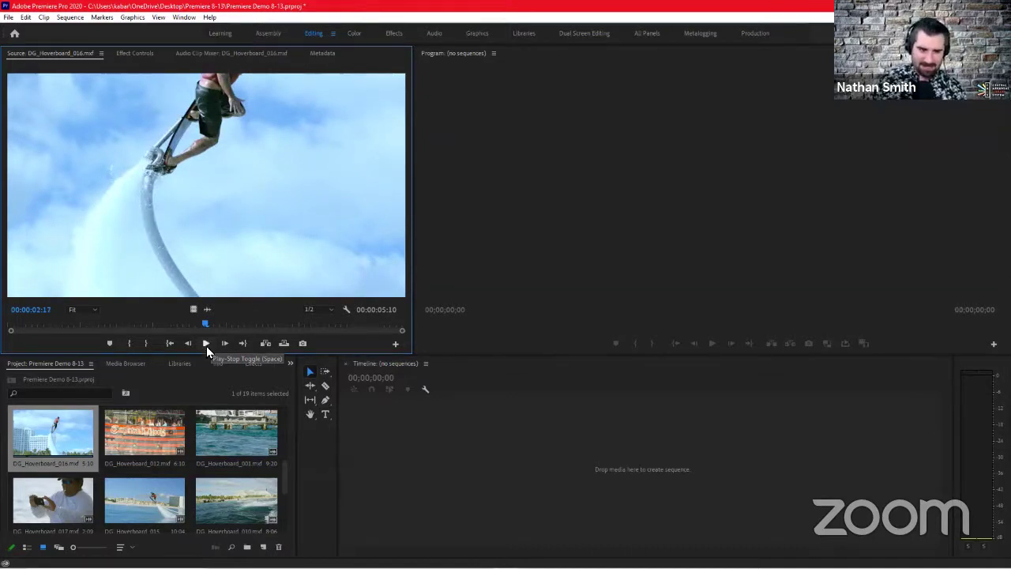
pyautogui.click(189, 343)
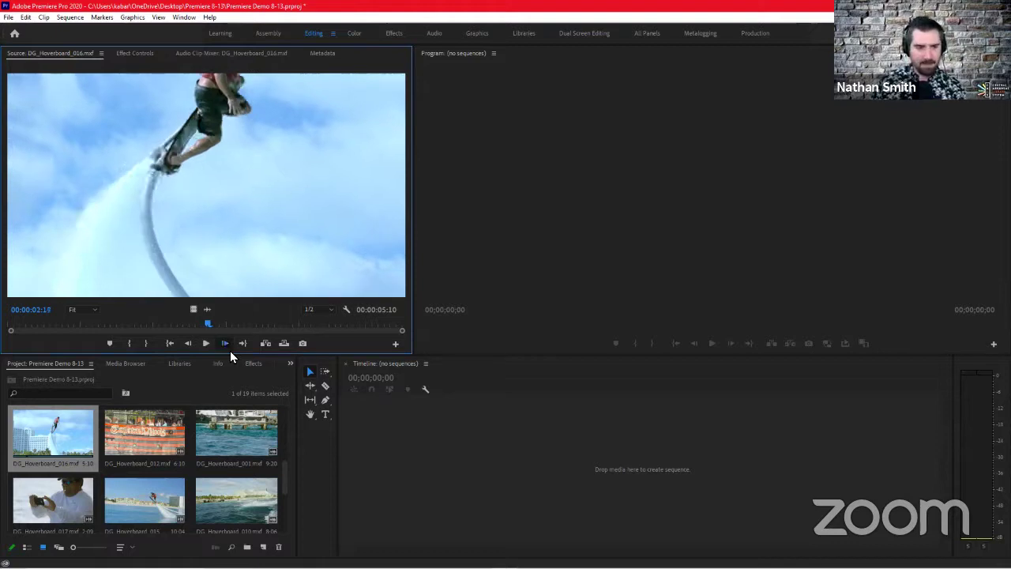
pyautogui.press('Left')
pyautogui.click(226, 342)
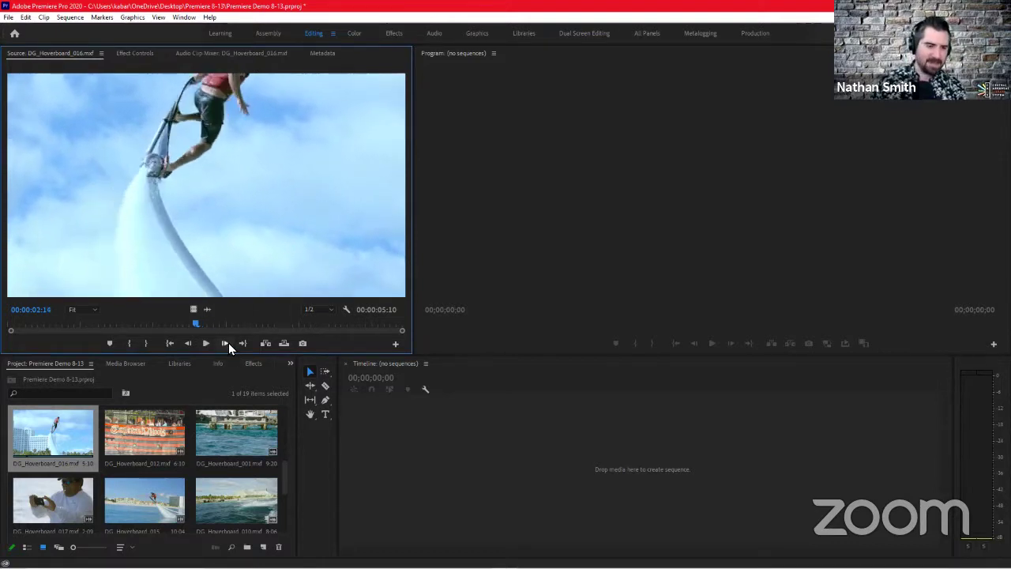
pyautogui.click(225, 343)
pyautogui.click(225, 343)
pyautogui.click(225, 343)
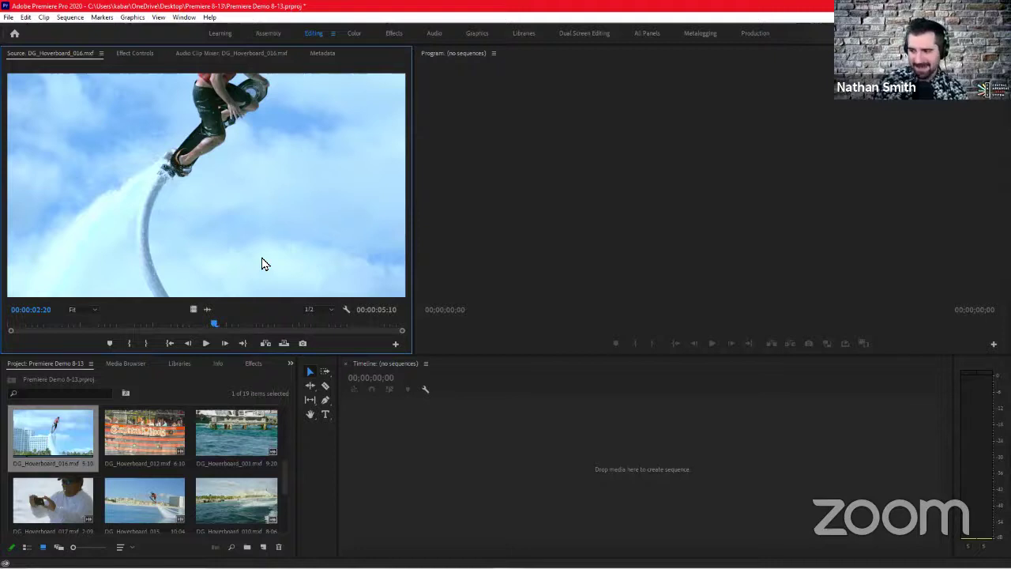
# - Park the DG_Hoverboard_016 source playhead at 00:00:04:09 as the clip's end frame
pyautogui.click(301, 323)
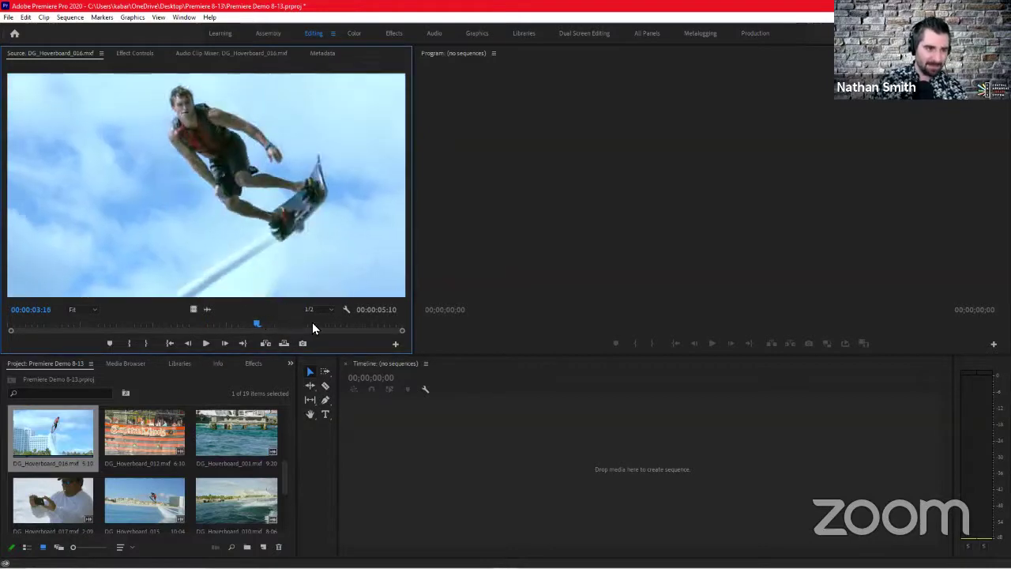
pyautogui.click(317, 323)
pyautogui.moveTo(333, 327)
pyautogui.mouseDown()
pyautogui.moveTo(355, 327)
pyautogui.moveTo(317, 322)
pyautogui.moveTo(375, 325)
pyautogui.moveTo(329, 328)
pyautogui.mouseUp()
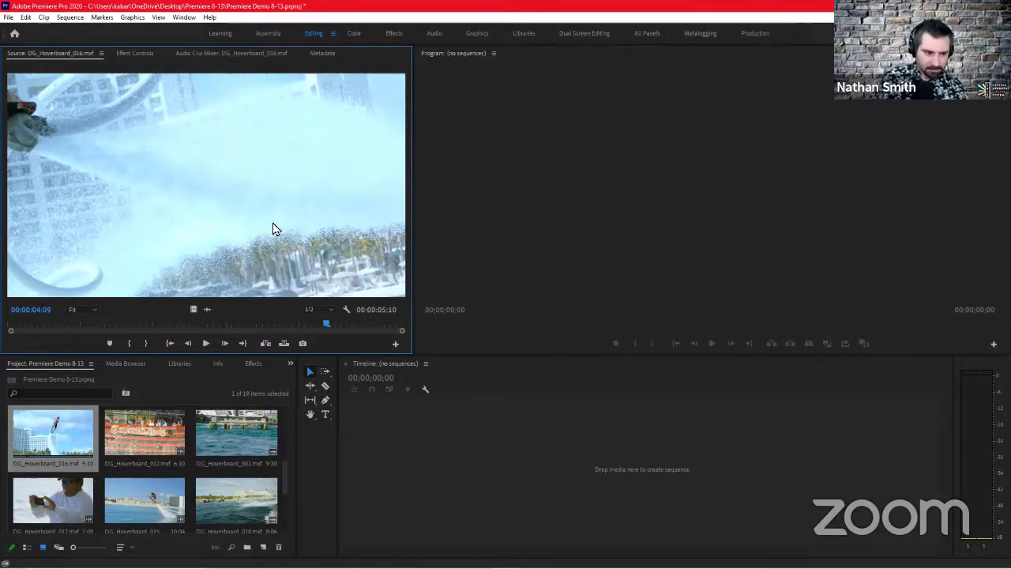
# - Set the DG_Hoverboard_016 Out point at 00:00:04:09 and play back the 4:10 clip
pyautogui.click(150, 347)
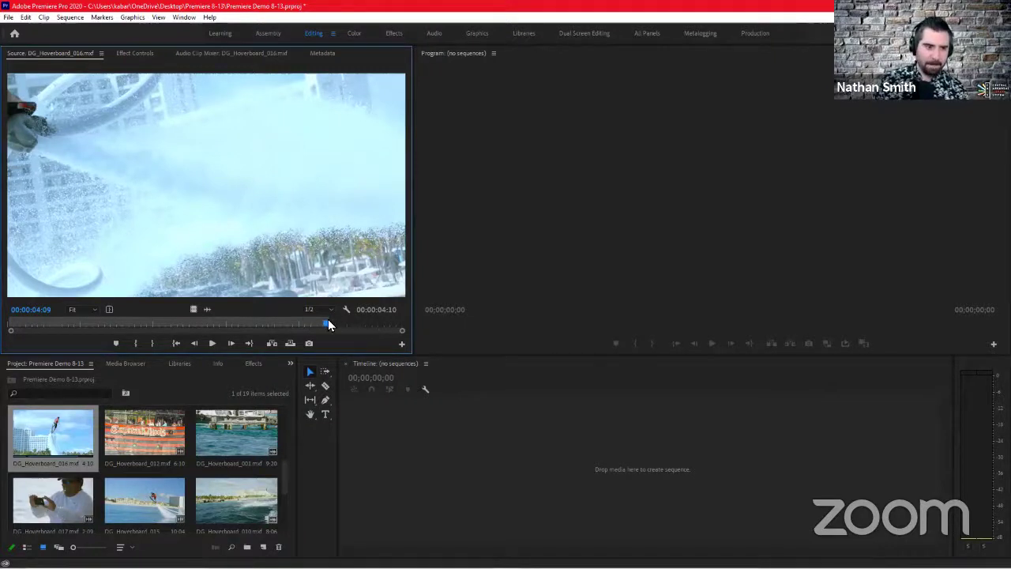
pyautogui.press('space')
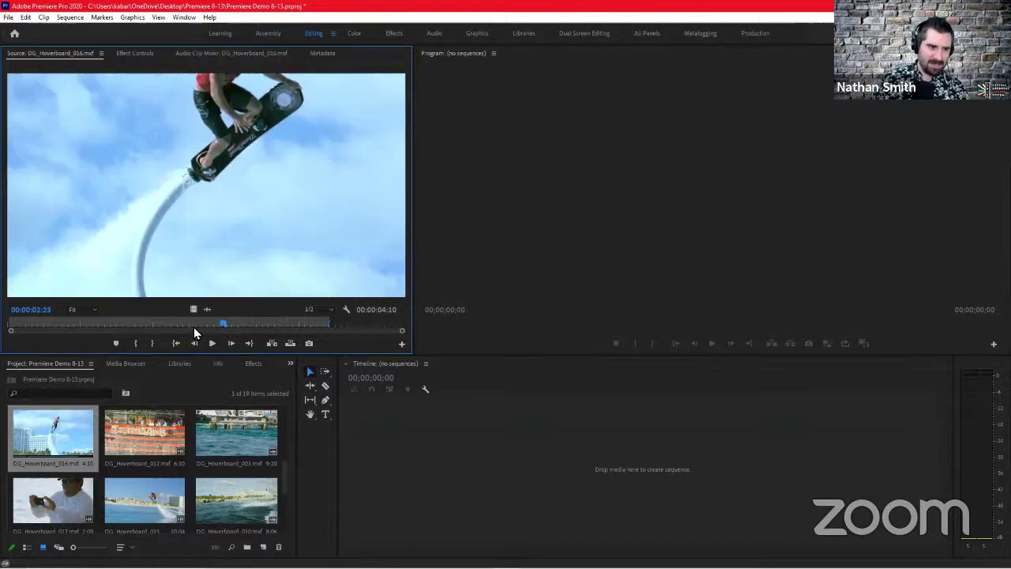
pyautogui.press('j')
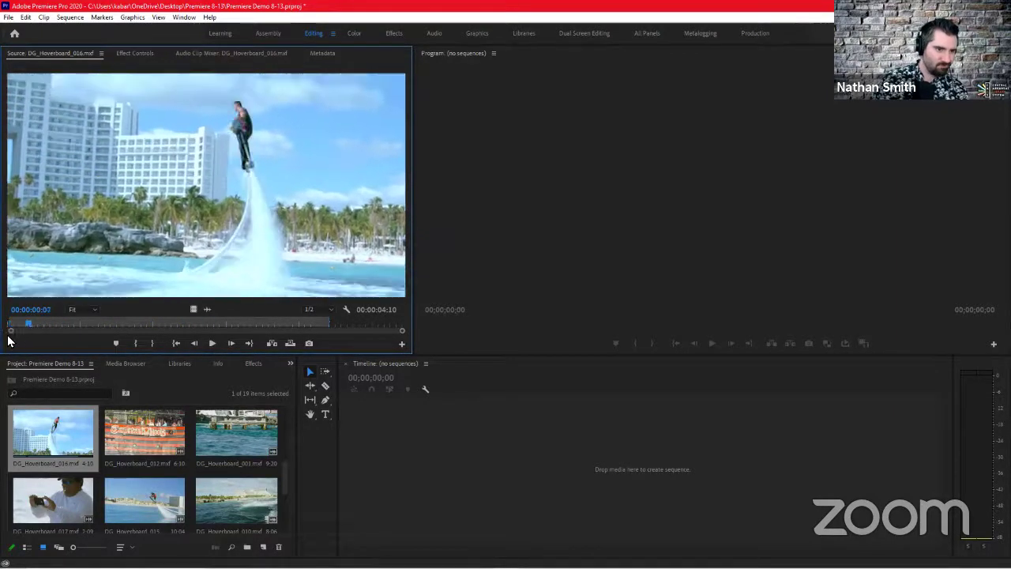
pyautogui.moveTo(29, 335)
pyautogui.mouseDown()
pyautogui.moveTo(91, 332)
pyautogui.moveTo(22, 336)
pyautogui.moveTo(33, 338)
pyautogui.mouseUp()
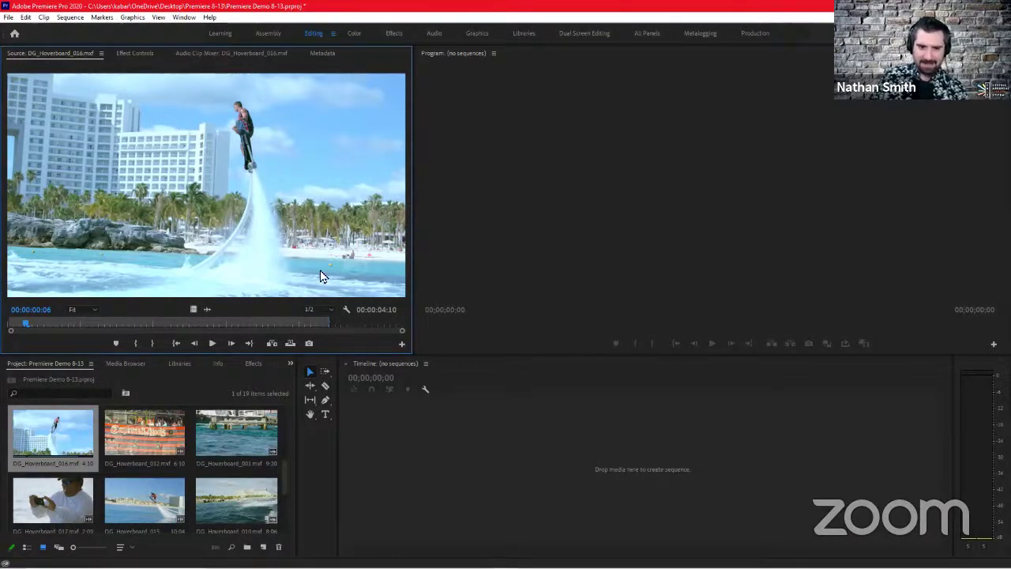
# - Drop the trimmed clip on the empty timeline to create the DG_Hoverboard_016 sequence and scrub it
pyautogui.moveTo(319, 275); pyautogui.dragTo(486, 464)
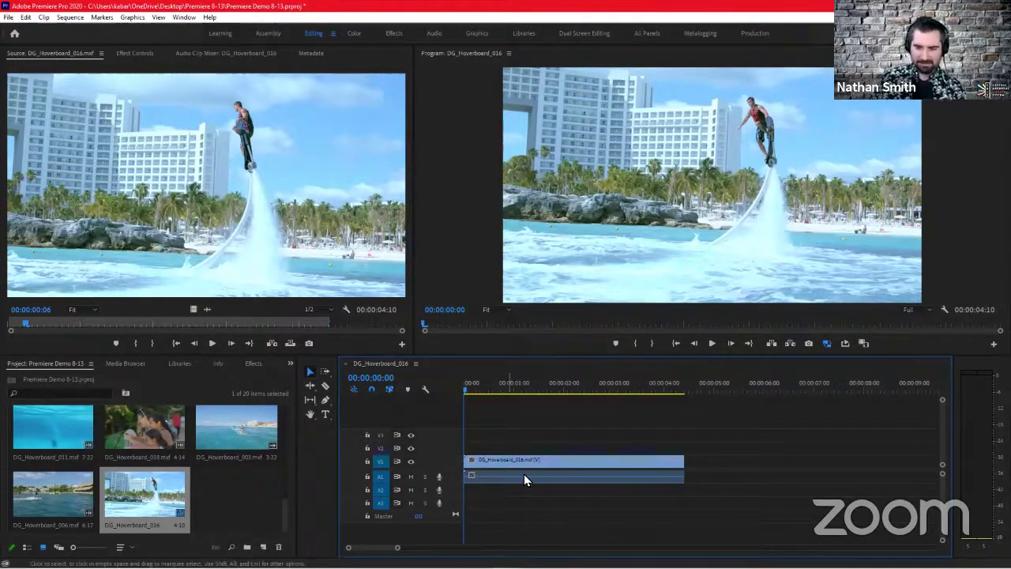
pyautogui.click(499, 389)
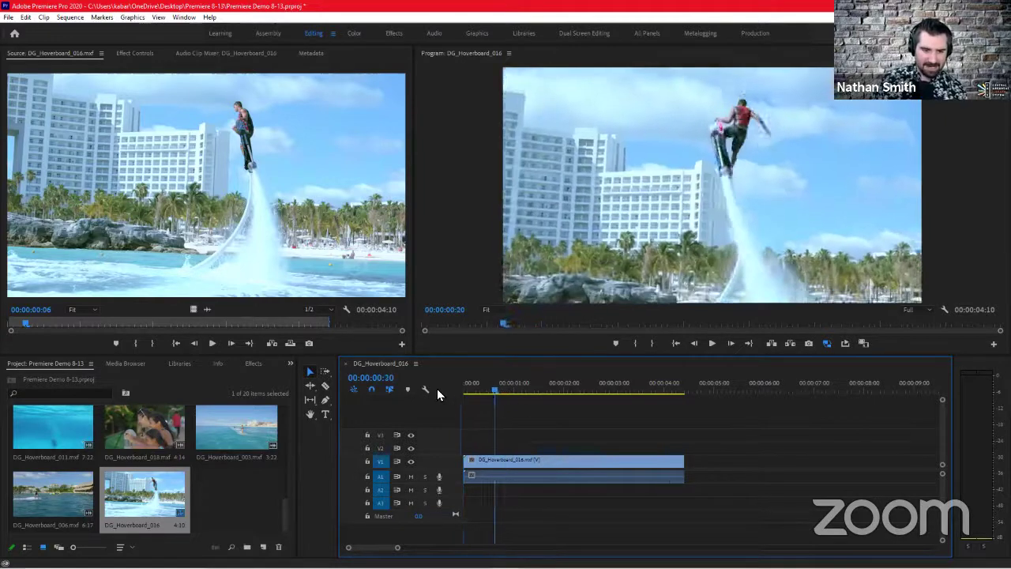
pyautogui.press('Home')
pyautogui.click(489, 389)
pyautogui.press('Home')
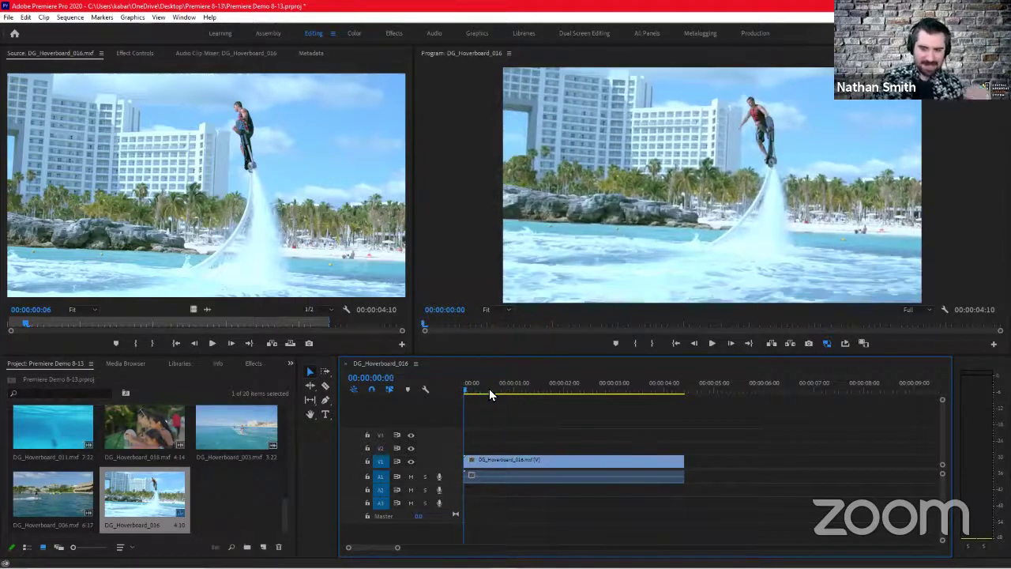
pyautogui.moveTo(489, 389); pyautogui.dragTo(472, 401)
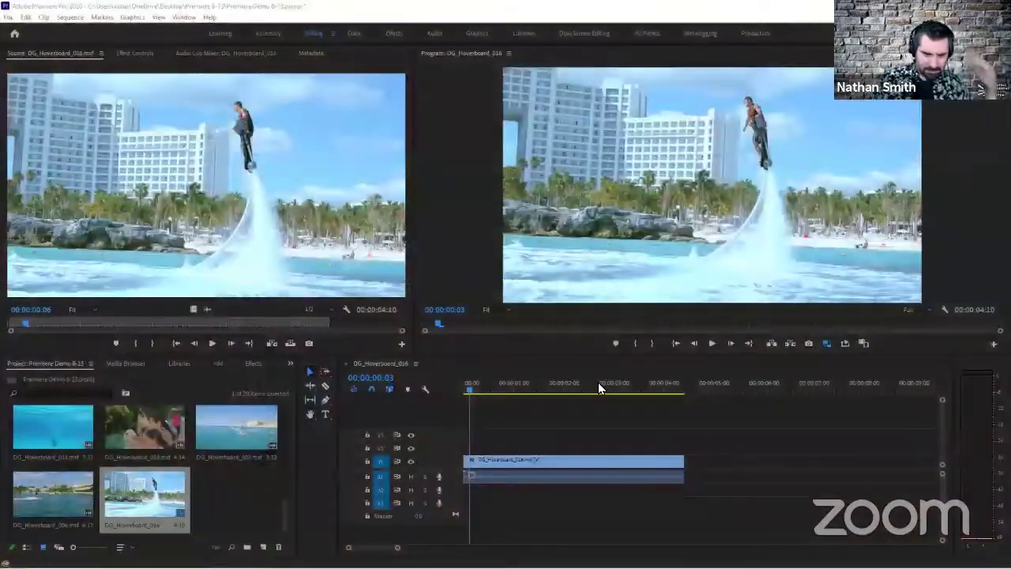
pyautogui.click(471, 388)
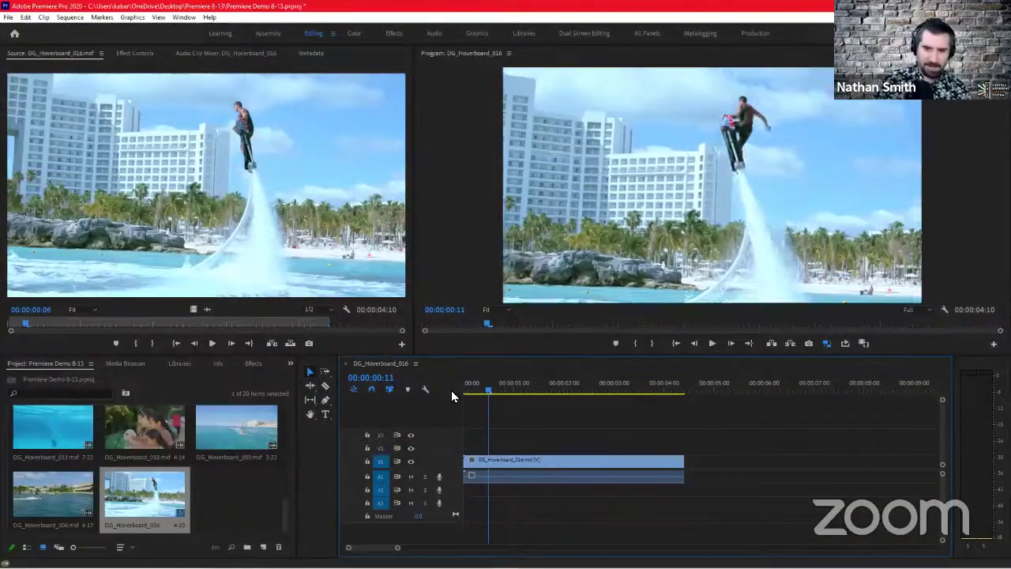
pyautogui.moveTo(476, 391); pyautogui.dragTo(421, 409)
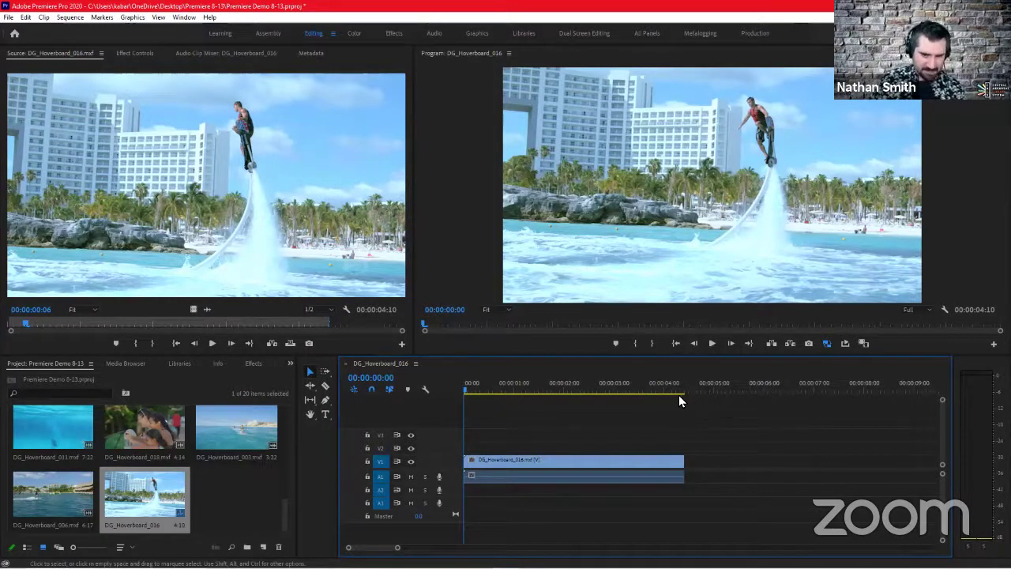
pyautogui.click(538, 472)
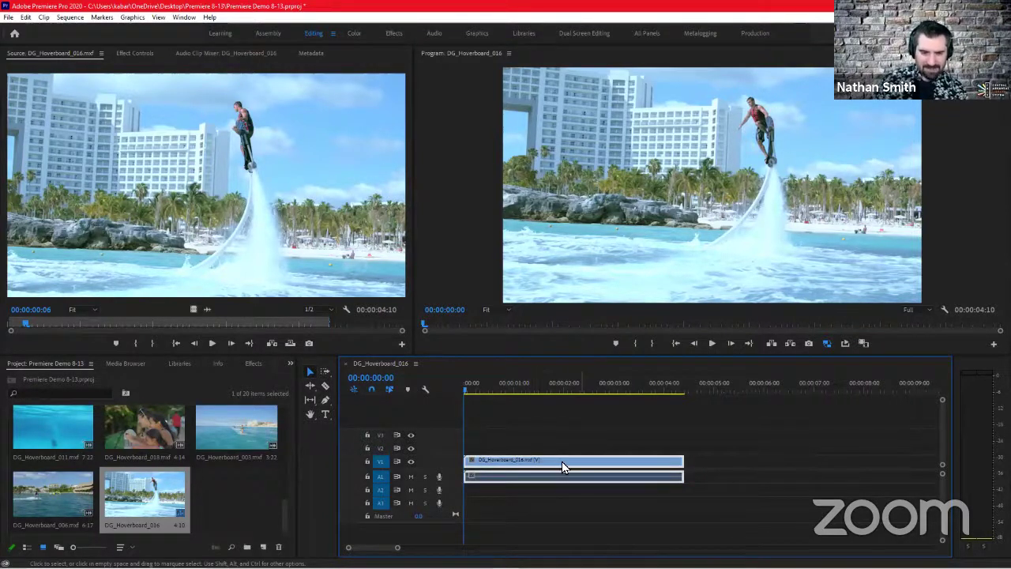
pyautogui.hotkey('ctrl', 'shift', 'a')
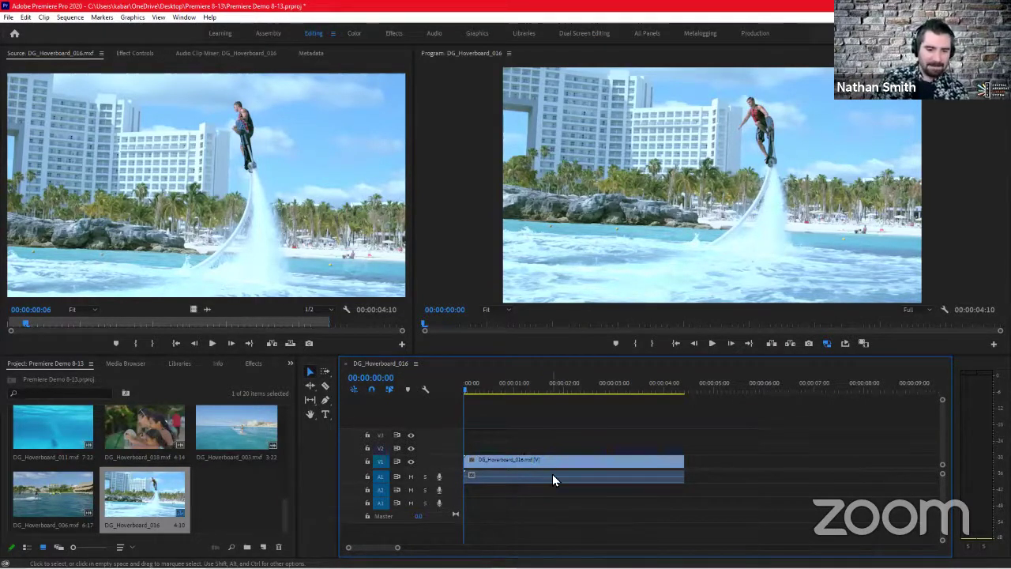
pyautogui.click(487, 479)
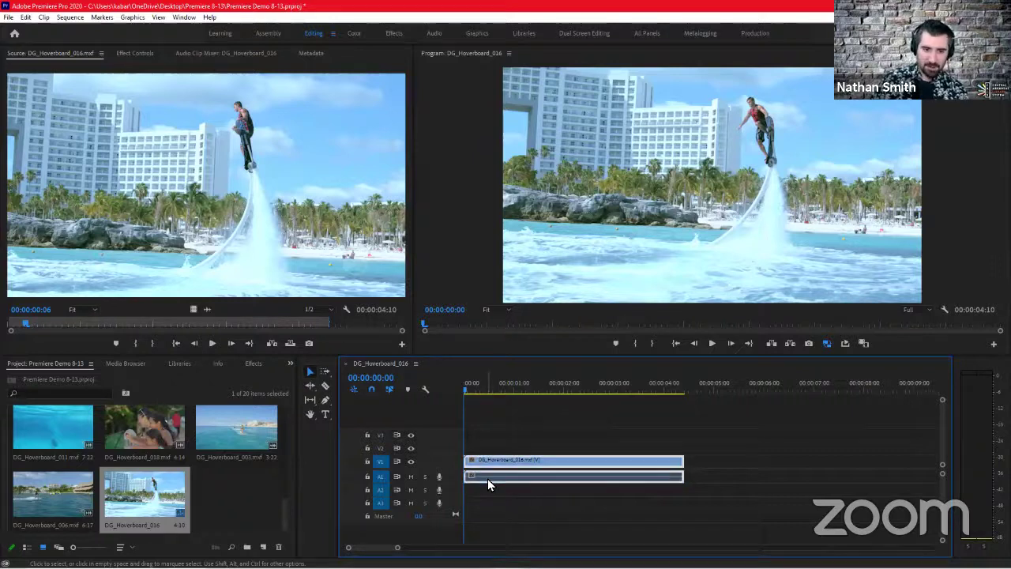
pyautogui.click(562, 430)
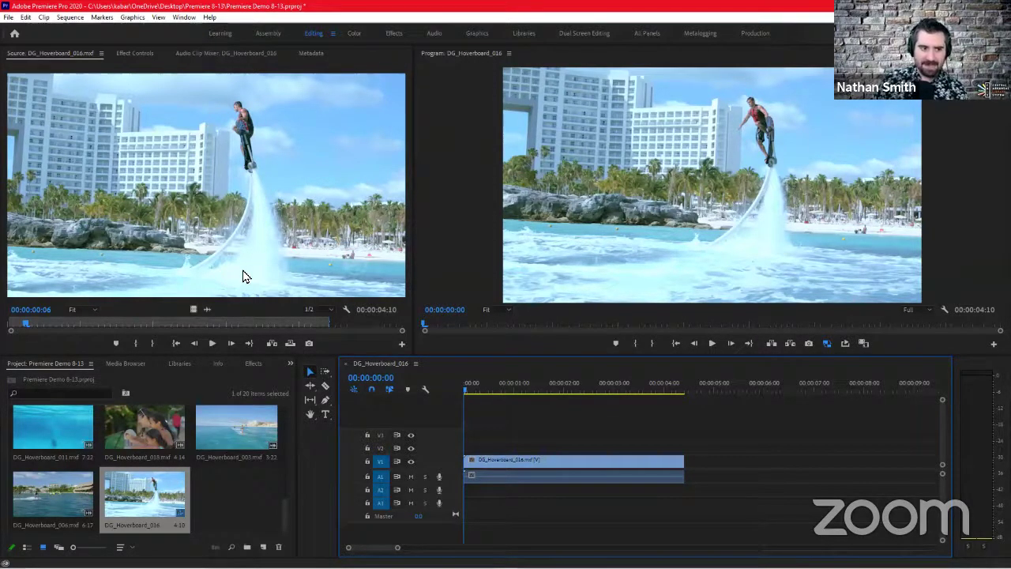
pyautogui.click(194, 310)
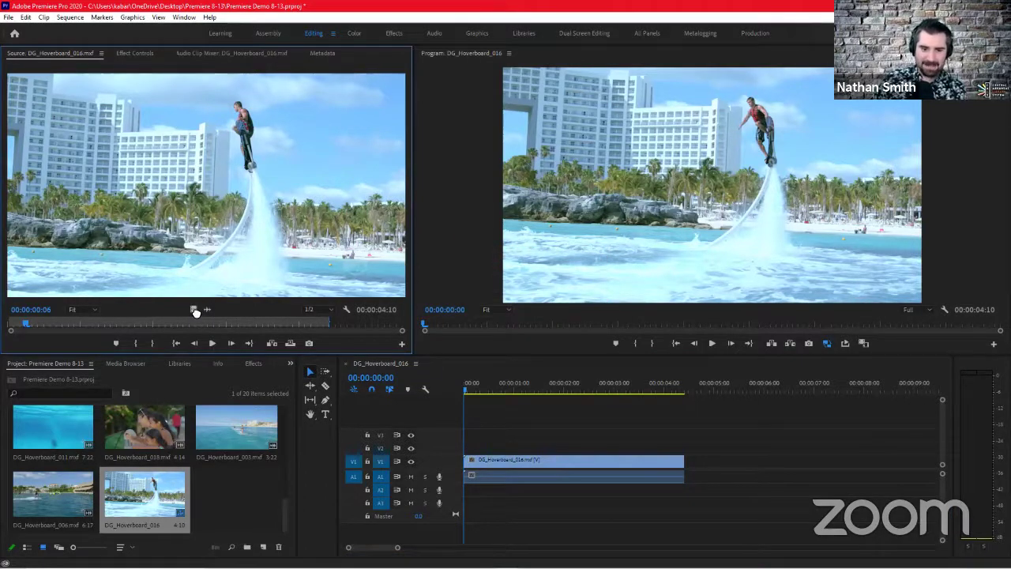
pyautogui.moveTo(196, 312); pyautogui.dragTo(715, 471)
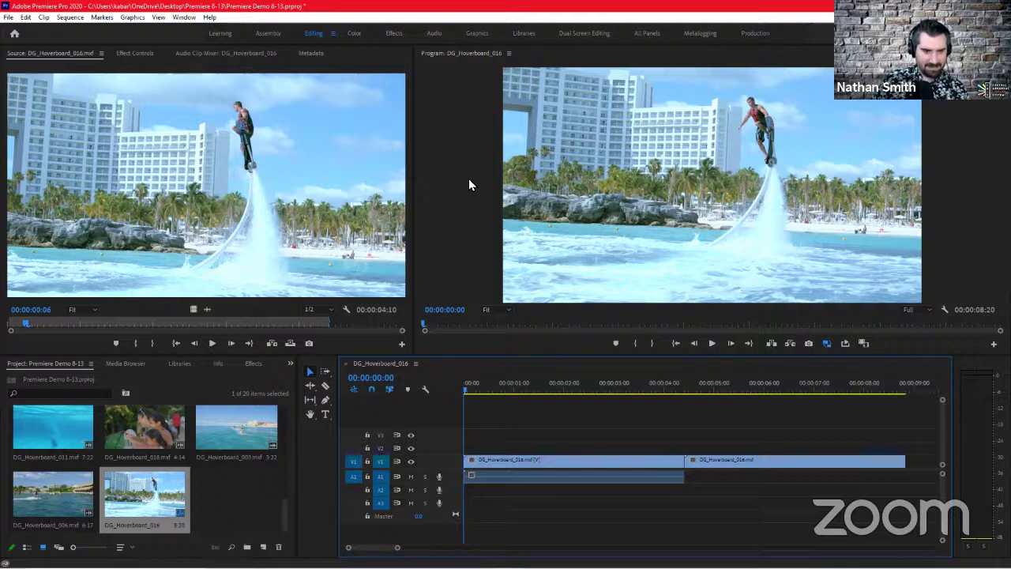
pyautogui.hotkey('ctrl', 'z')
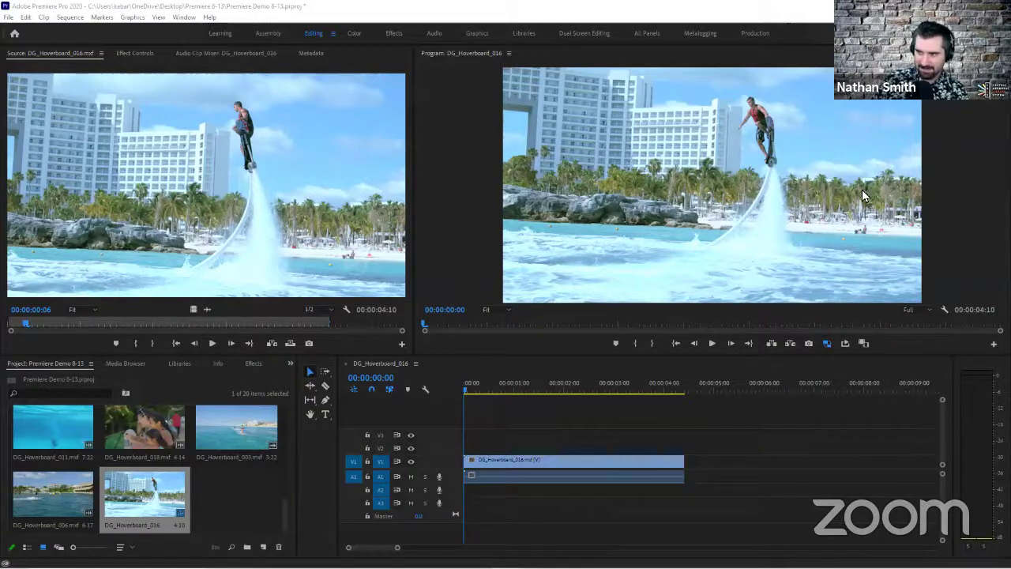
# - Switch back to the Premiere Pro window
pyautogui.click(831, 7)
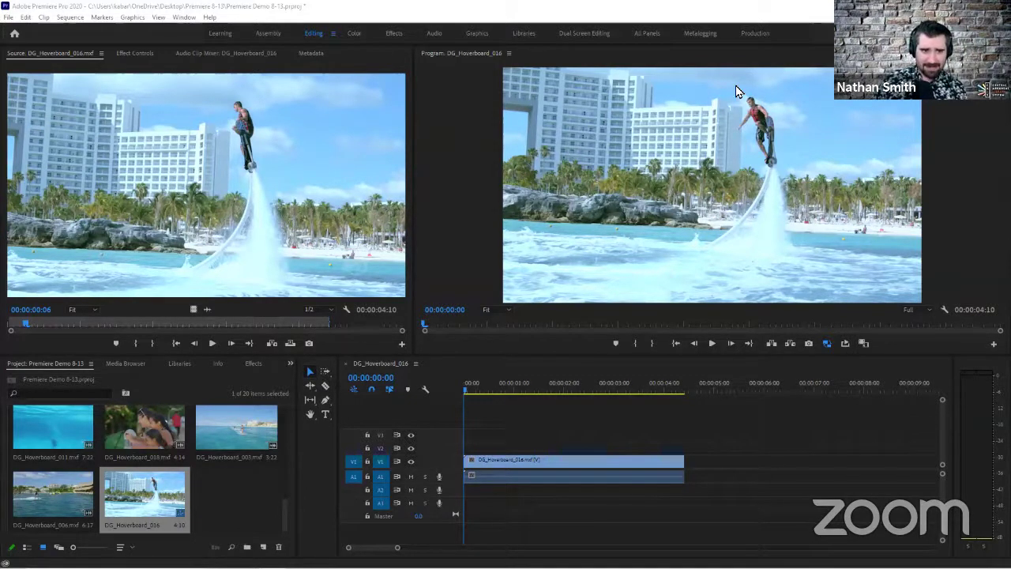
pyautogui.click(649, 10)
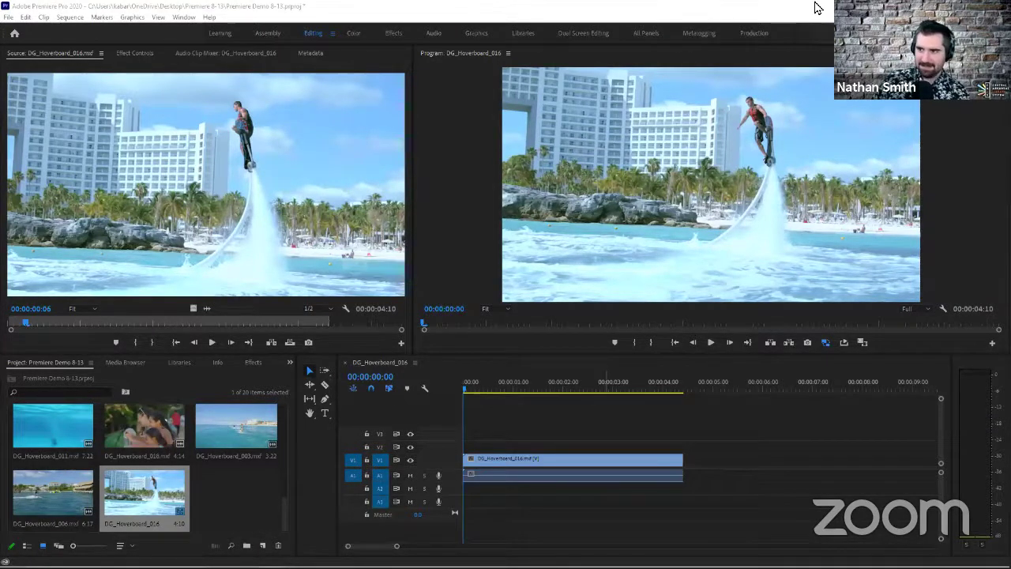
pyautogui.hotkey('alt', 'Tab')
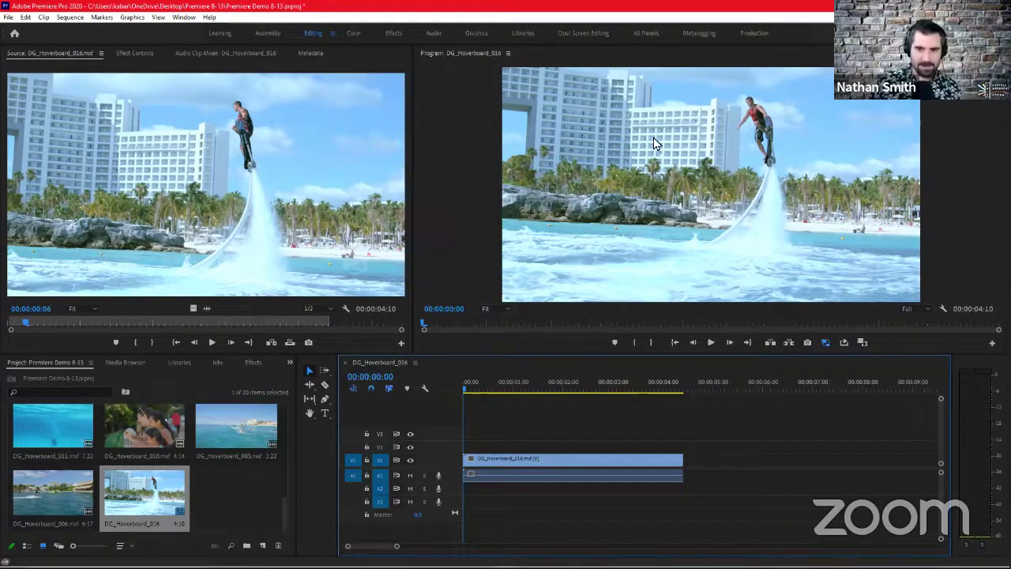
# - Scrub through the sequence, then drag the monitor divider right to widen the Source monitor
pyautogui.click(482, 388)
pyautogui.moveTo(484, 391); pyautogui.dragTo(437, 387)
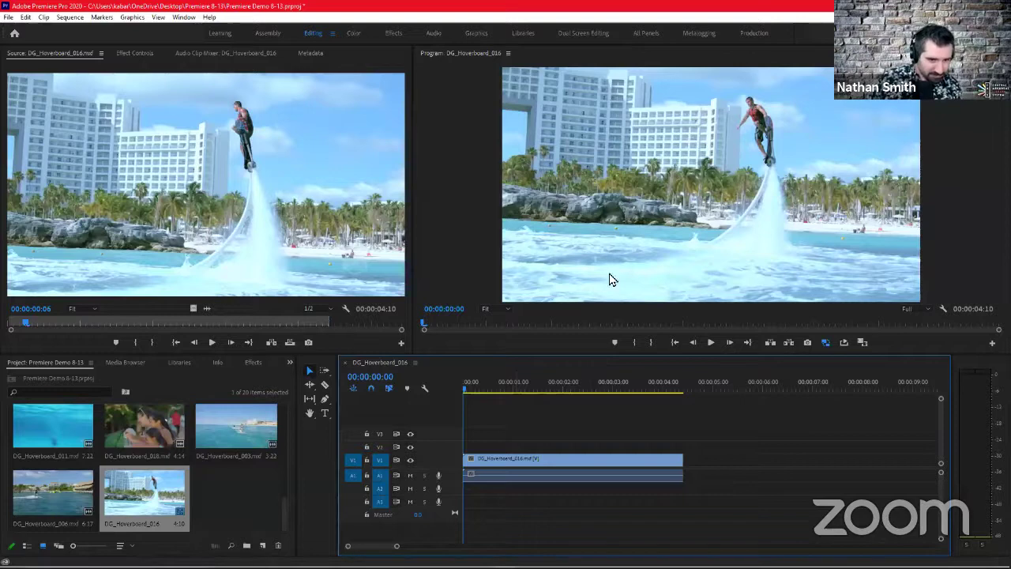
pyautogui.moveTo(524, 388); pyautogui.dragTo(458, 387)
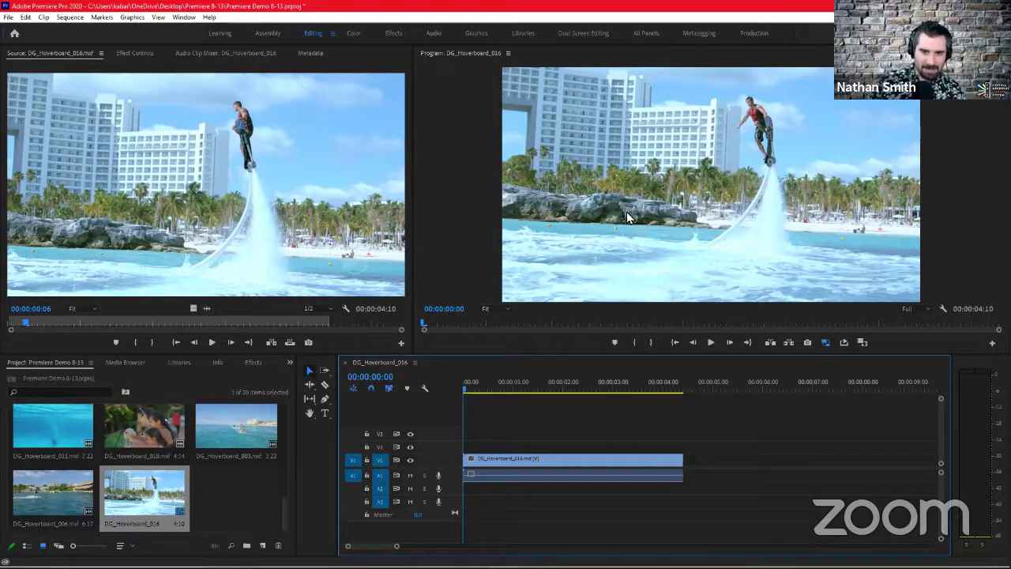
pyautogui.moveTo(484, 395); pyautogui.dragTo(715, 382)
pyautogui.press('Home')
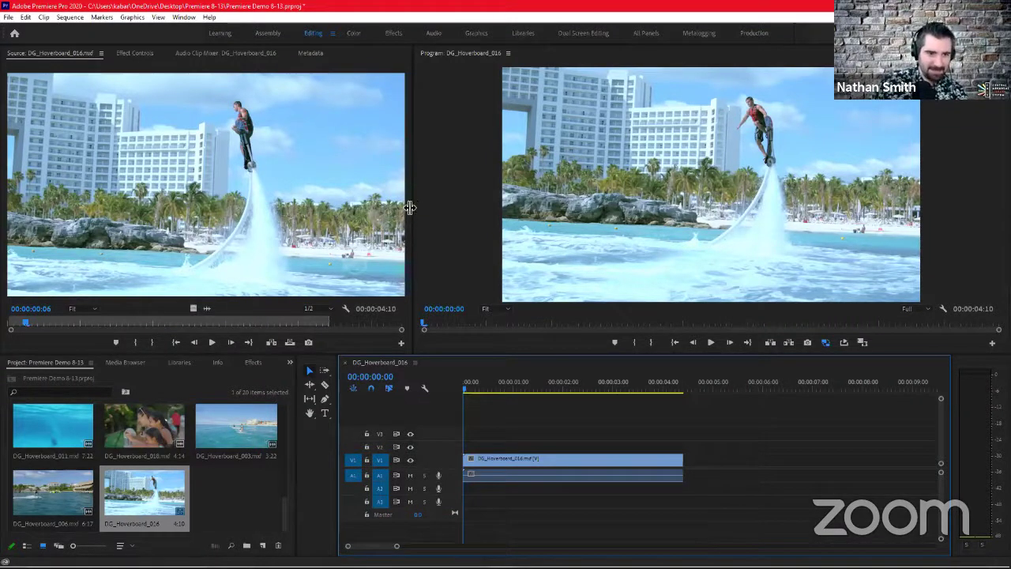
pyautogui.moveTo(417, 206); pyautogui.dragTo(436, 204)
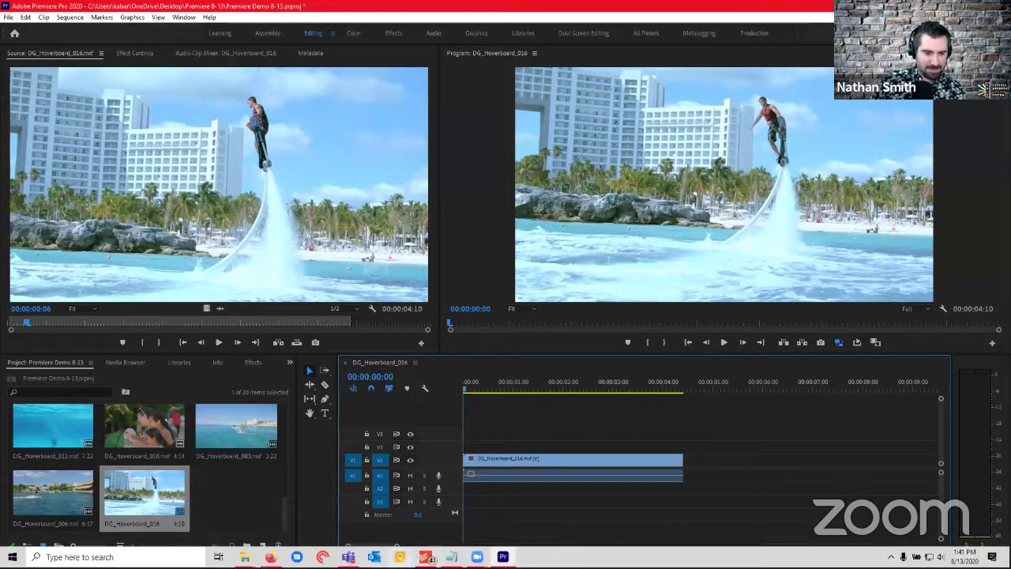
pyautogui.moveTo(245, 557)
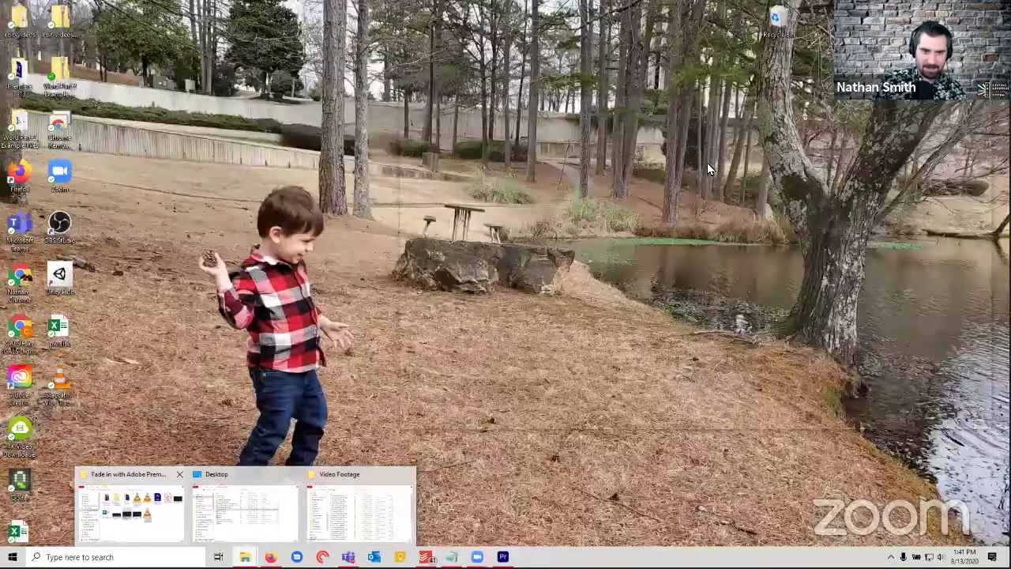
pyautogui.click(359, 509)
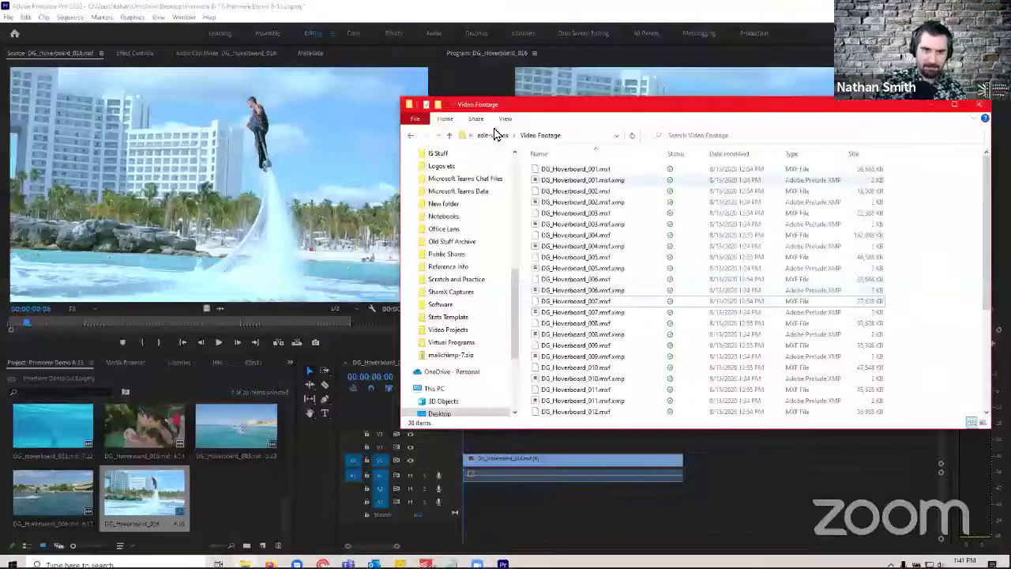
pyautogui.click(451, 136)
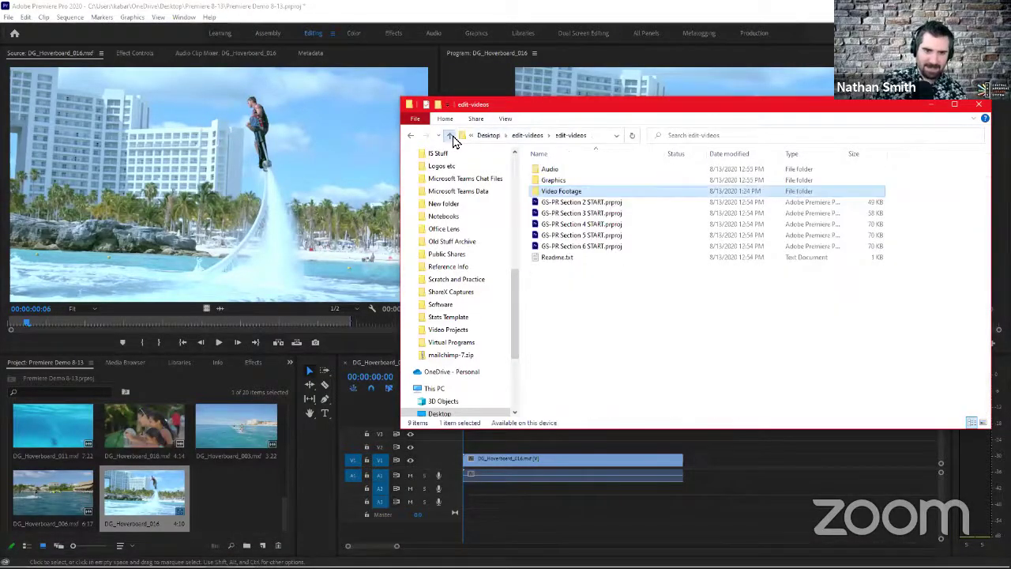
pyautogui.click(451, 136)
pyautogui.click(450, 135)
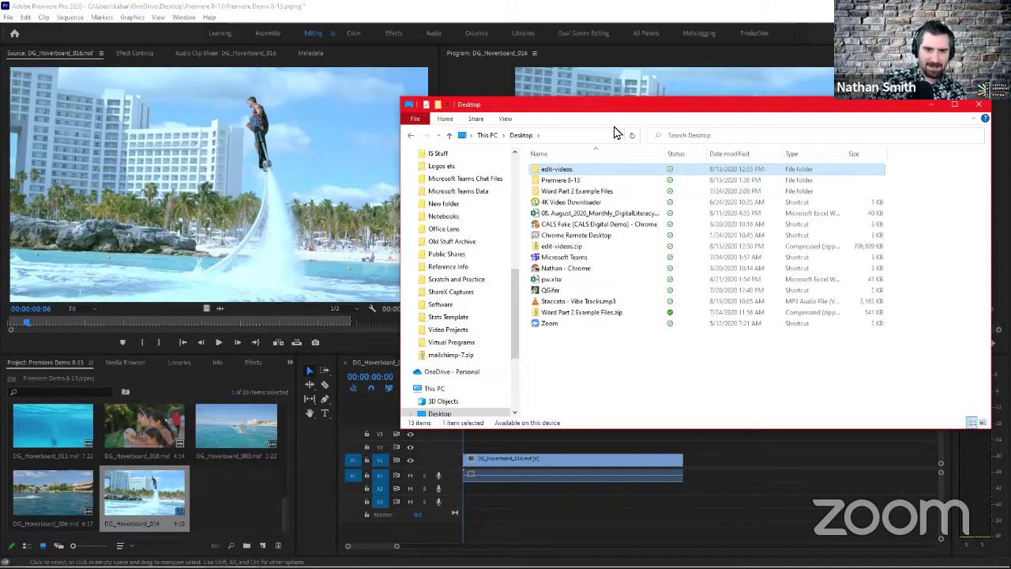
pyautogui.moveTo(621, 114); pyautogui.dragTo(746, 124)
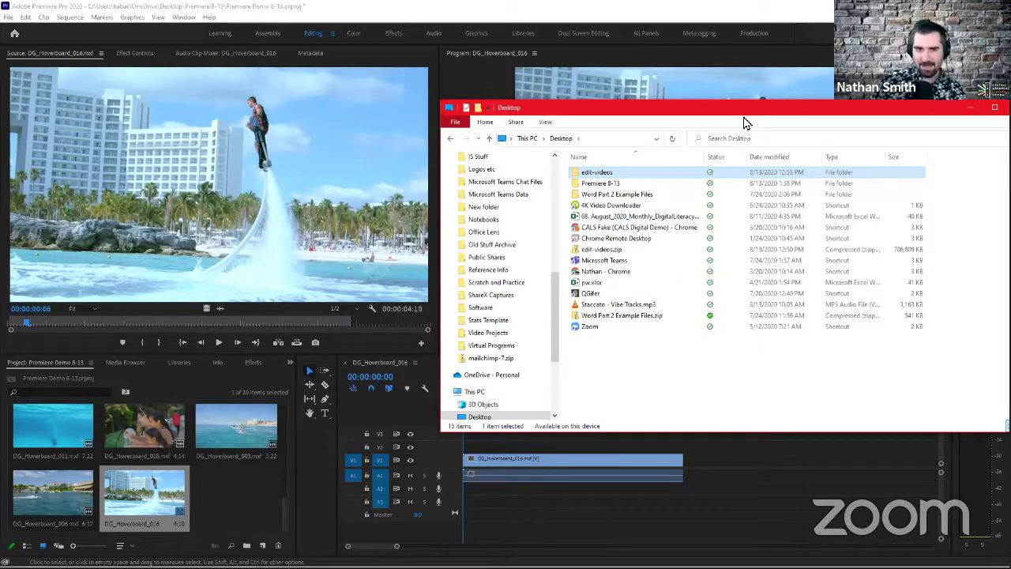
pyautogui.moveTo(746, 124); pyautogui.dragTo(1010, 126)
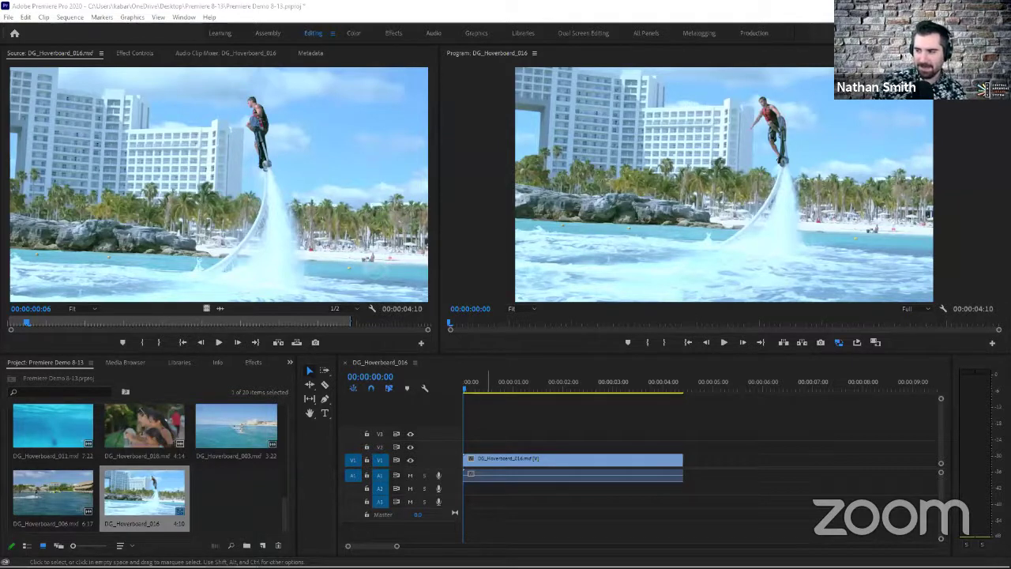
# - Import Staccato - Vibe Tracks.mp3 from the Desktop Explorer window into the Project panel, then minimize Explorer
pyautogui.moveTo(1010, 304)
pyautogui.mouseDown()
pyautogui.moveTo(795, 300)
pyautogui.moveTo(564, 344)
pyautogui.moveTo(235, 472)
pyautogui.moveTo(563, 425)
pyautogui.moveTo(1010, 316)
pyautogui.mouseUp()
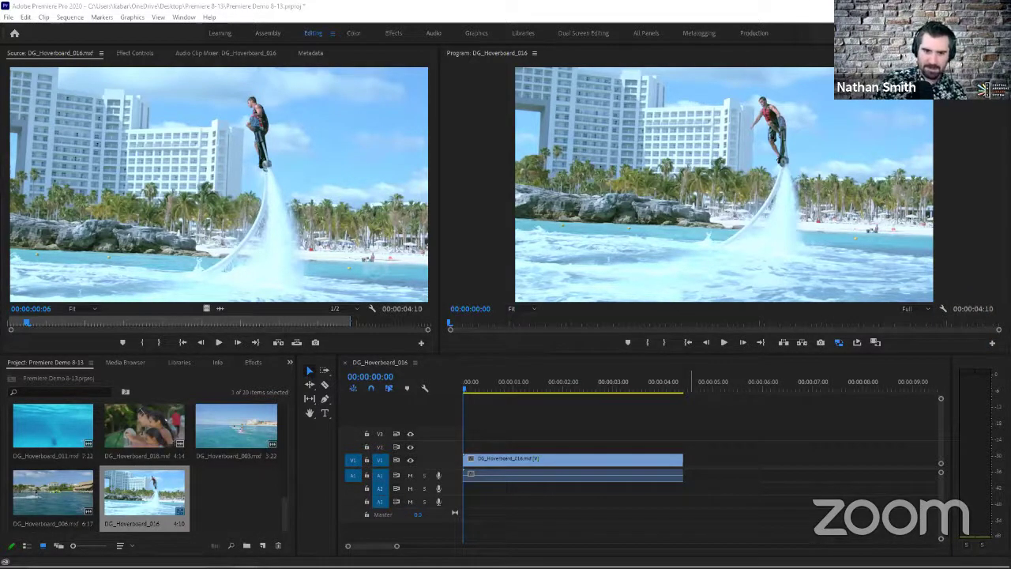
pyautogui.press('super+shift+Left')
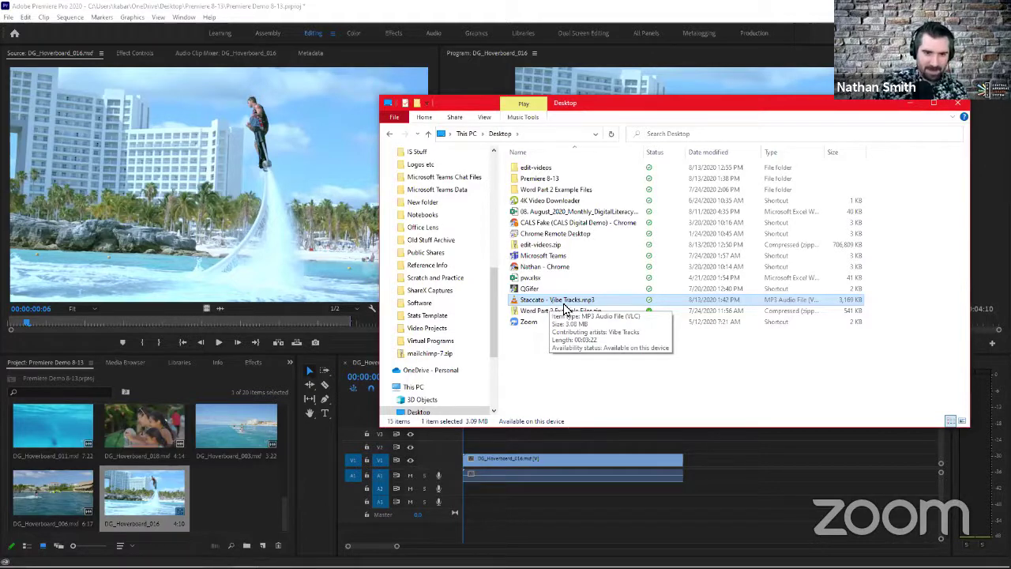
pyautogui.moveTo(575, 304); pyautogui.dragTo(242, 506)
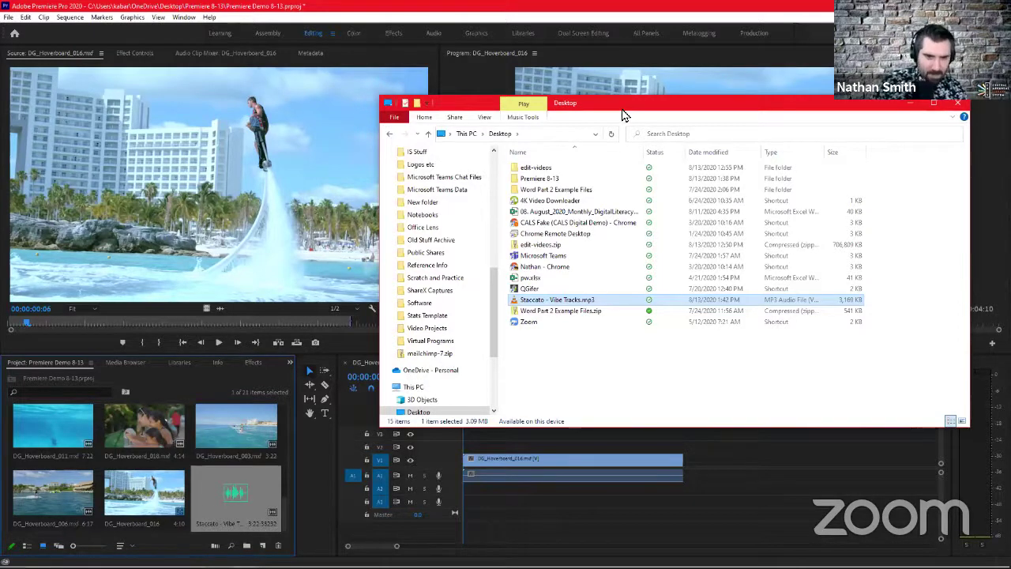
pyautogui.moveTo(624, 116); pyautogui.dragTo(619, 120)
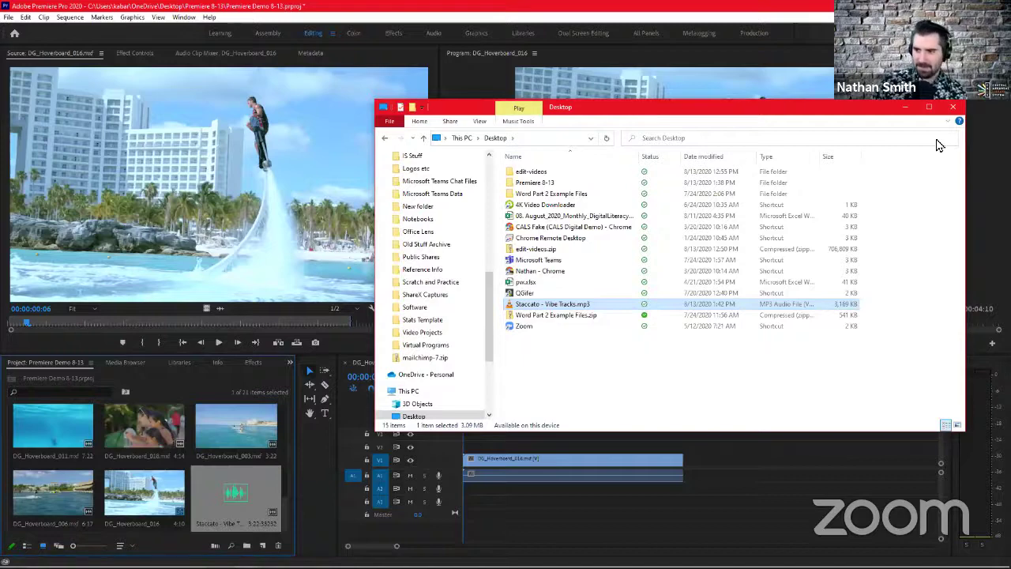
pyautogui.click(905, 107)
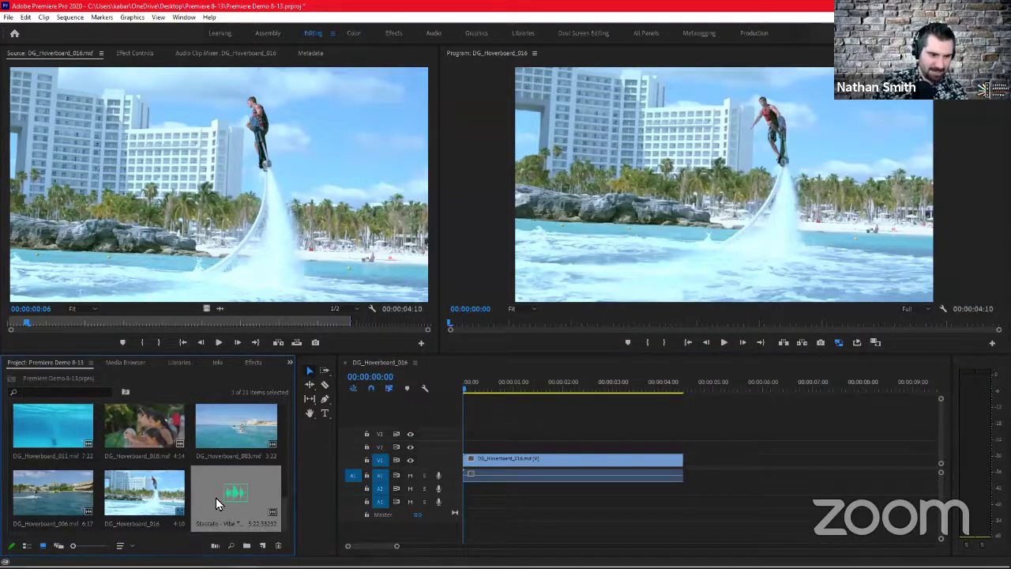
# - Place Staccato - Vibe Tracks.mp3 from the Project panel onto audio track A3
pyautogui.moveTo(241, 495); pyautogui.dragTo(456, 506)
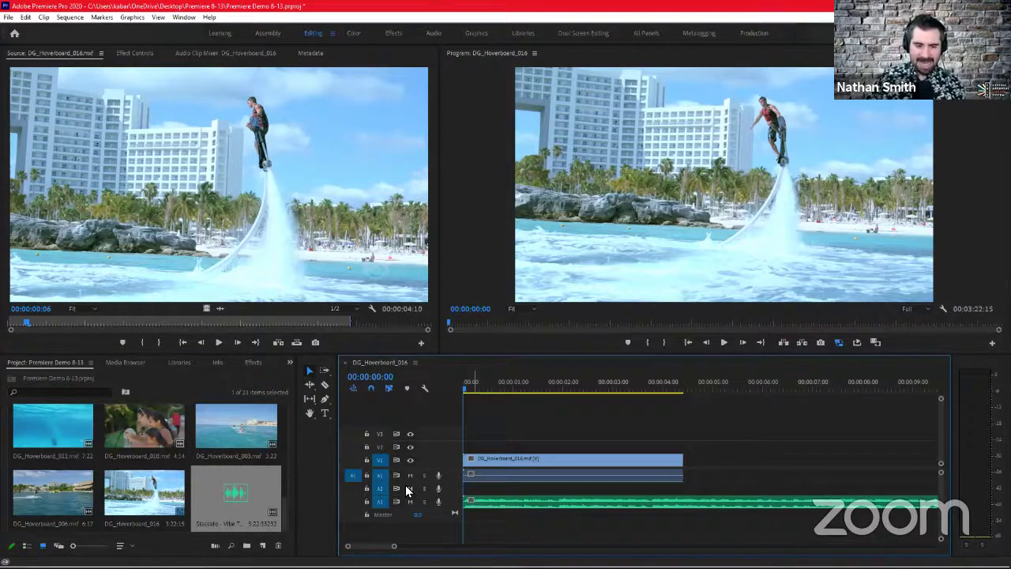
# - Dismiss the source patching menu and bring up the audio track header's context menu
pyautogui.rightClick(354, 500)
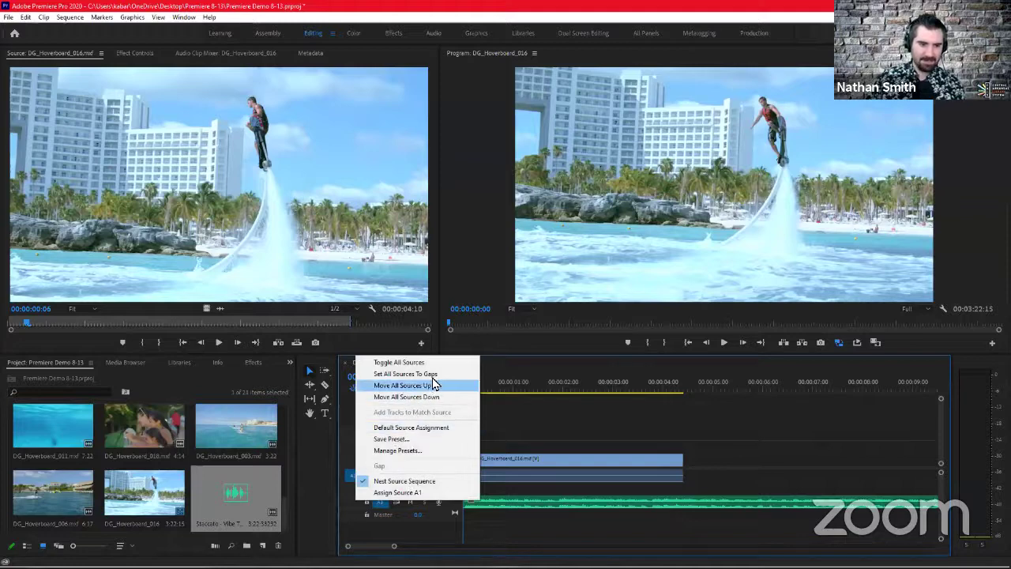
pyautogui.click(435, 504)
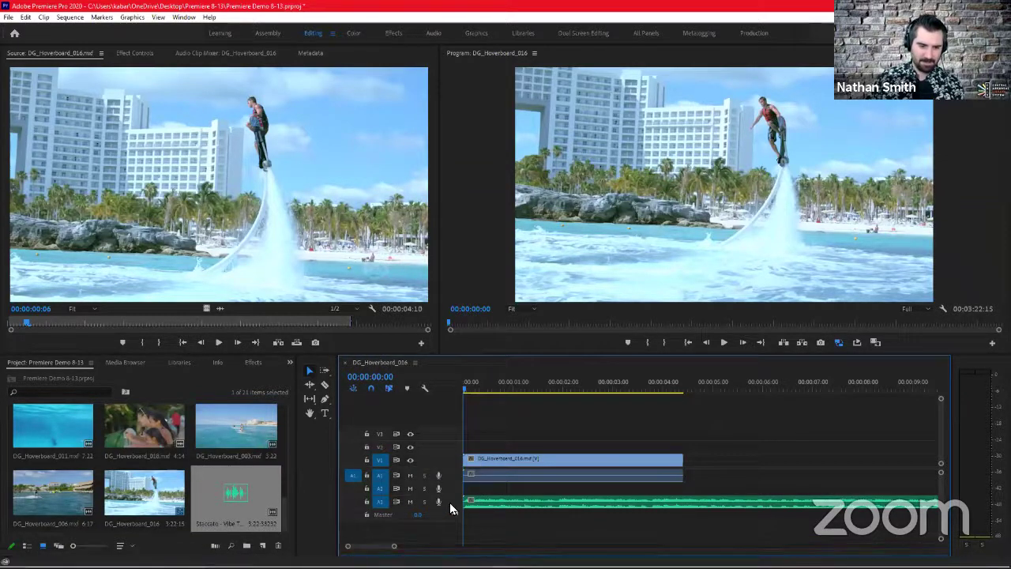
pyautogui.rightClick(449, 505)
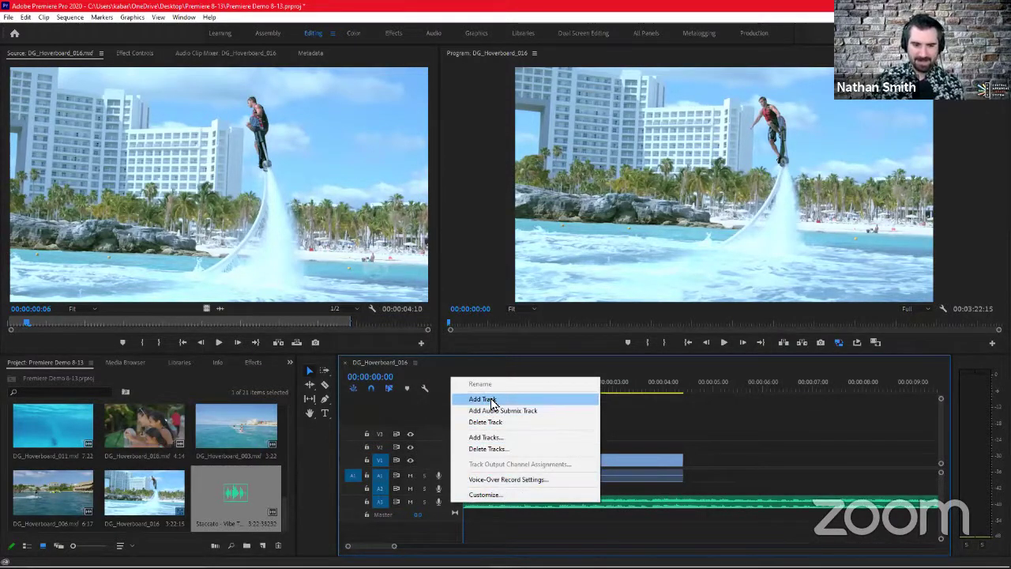
# - Close the audio track header menu without choosing any command
pyautogui.click(448, 520)
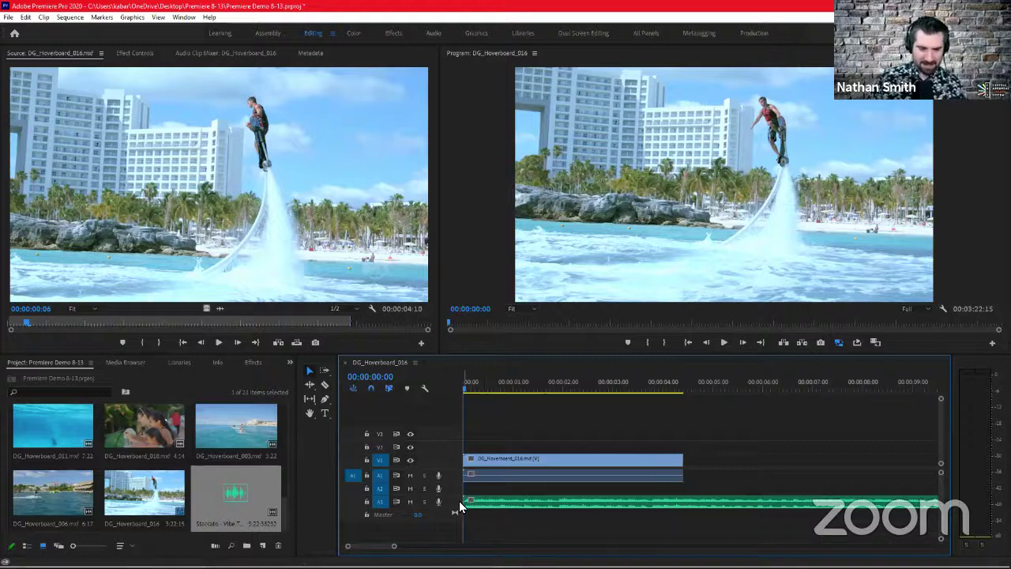
# - Slide the Staccato clip on A3 to 00:00:00:00, preview the sequence, and return to the start
pyautogui.moveTo(475, 501)
pyautogui.mouseDown()
pyautogui.moveTo(451, 505)
pyautogui.moveTo(469, 501)
pyautogui.mouseUp()
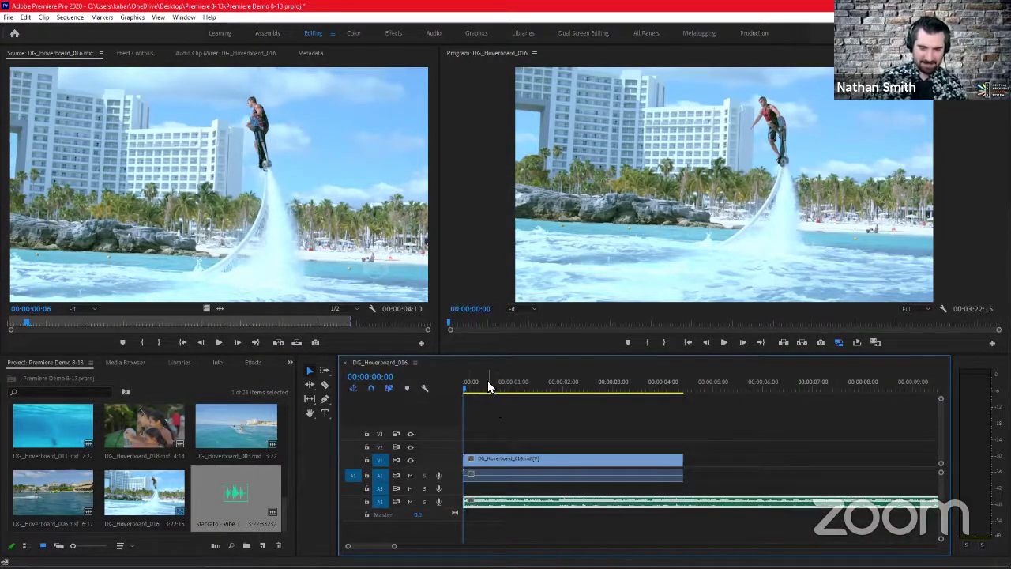
pyautogui.press('space')
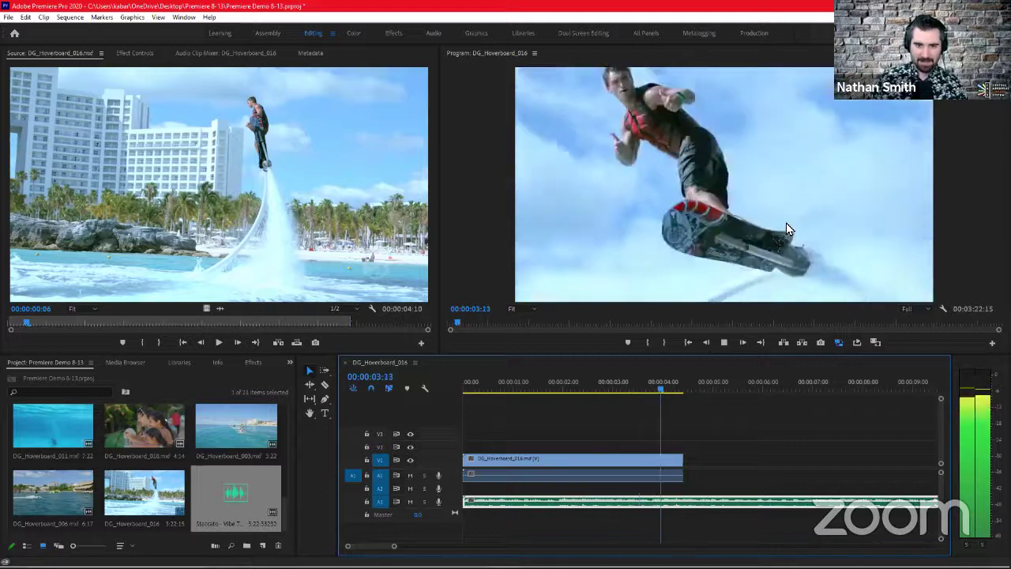
pyautogui.press('space')
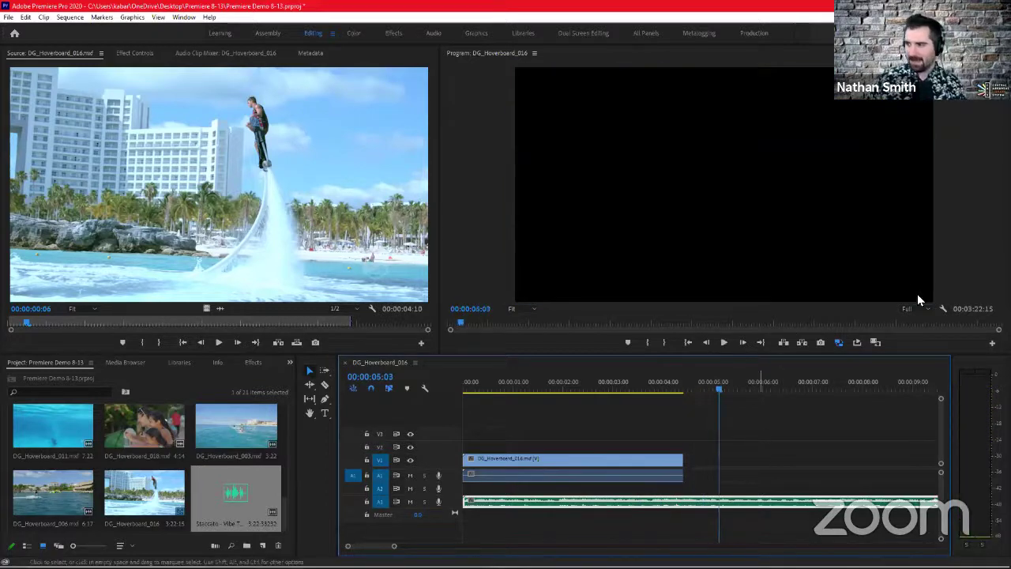
pyautogui.click(660, 383)
pyautogui.press('Home')
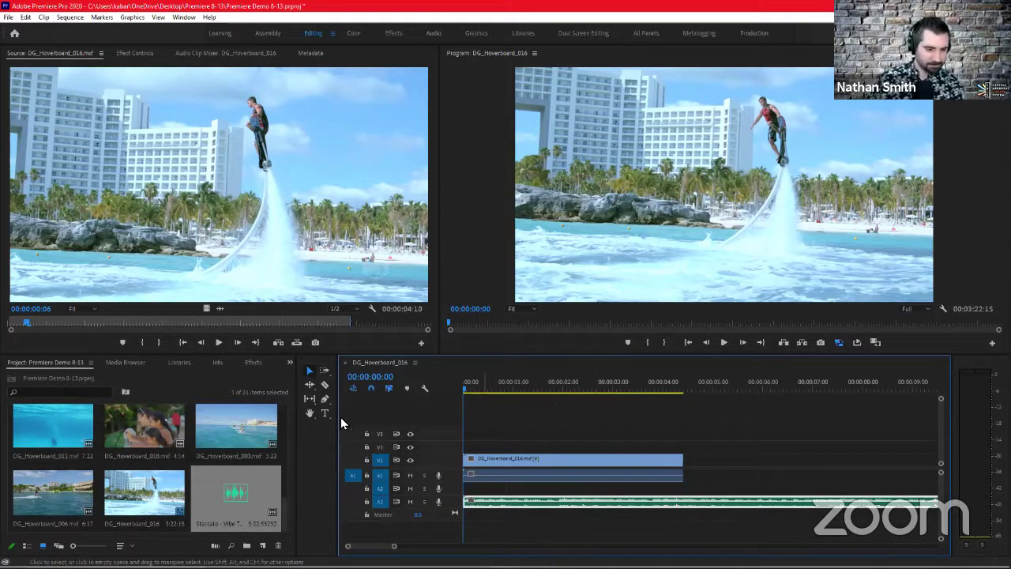
# - Load DG_Hoverboard_018.mxf (00:00:08:06) into the Source monitor, play it, and return to its first frame
pyautogui.moveTo(282, 509); pyautogui.dragTo(296, 412)
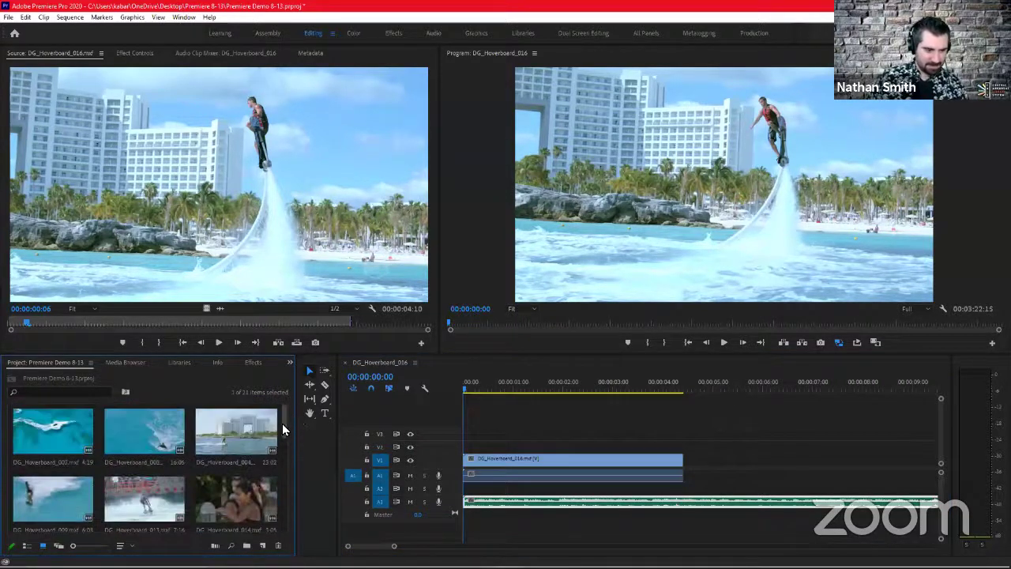
pyautogui.moveTo(282, 433); pyautogui.dragTo(278, 485)
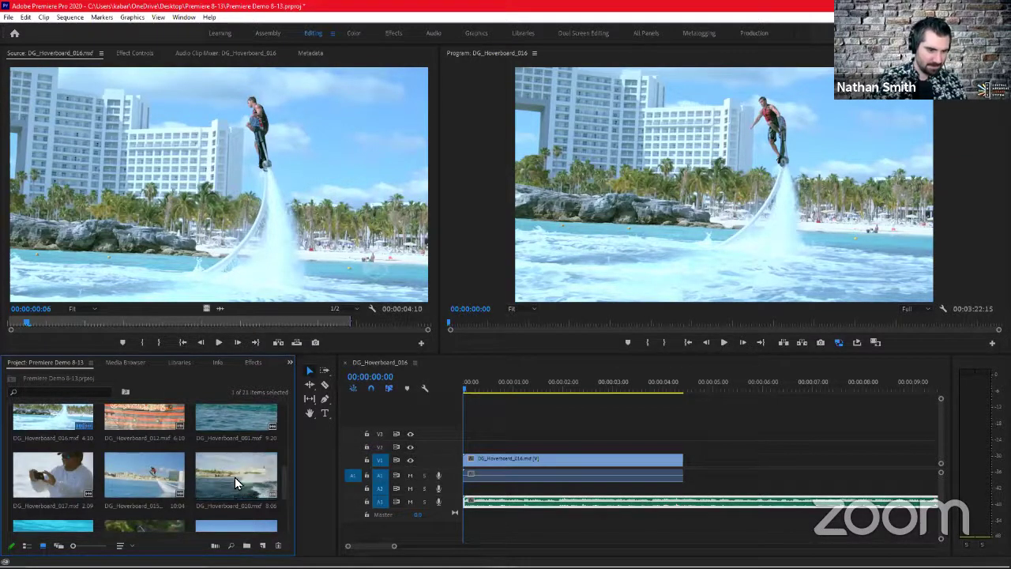
pyautogui.doubleClick(209, 479)
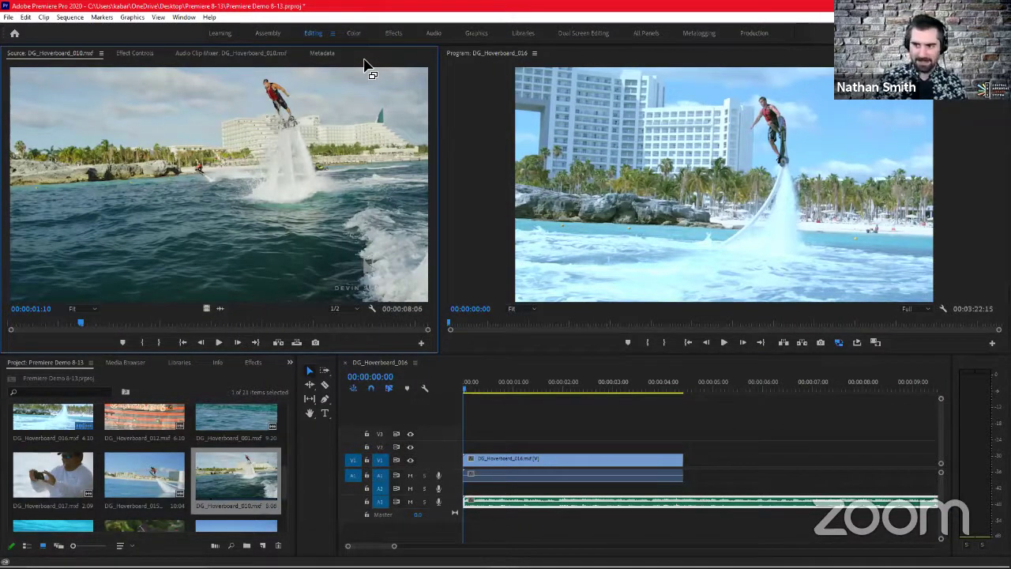
pyautogui.press('Home')
pyautogui.press('space')
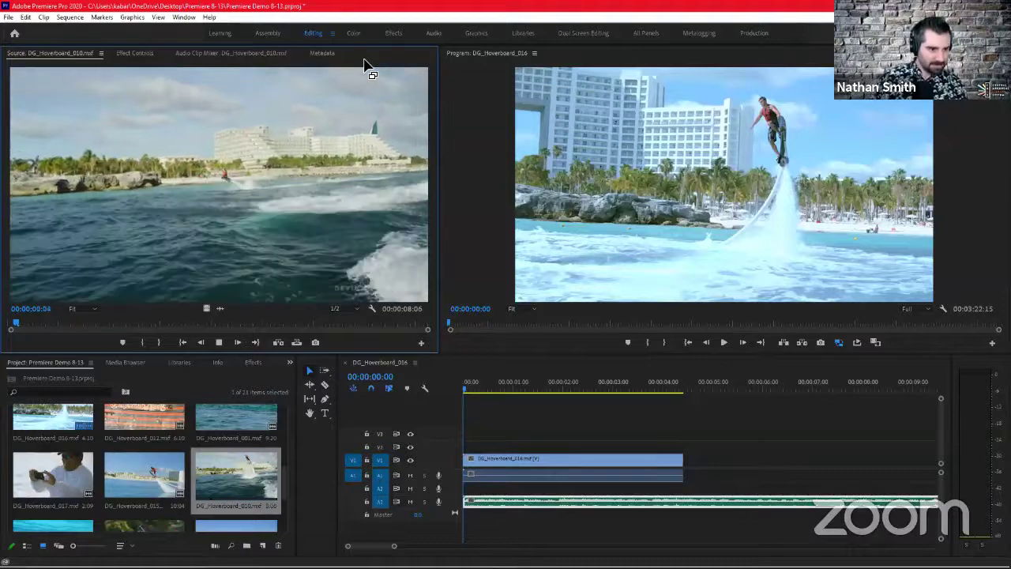
pyautogui.press('space')
pyautogui.press('Home')
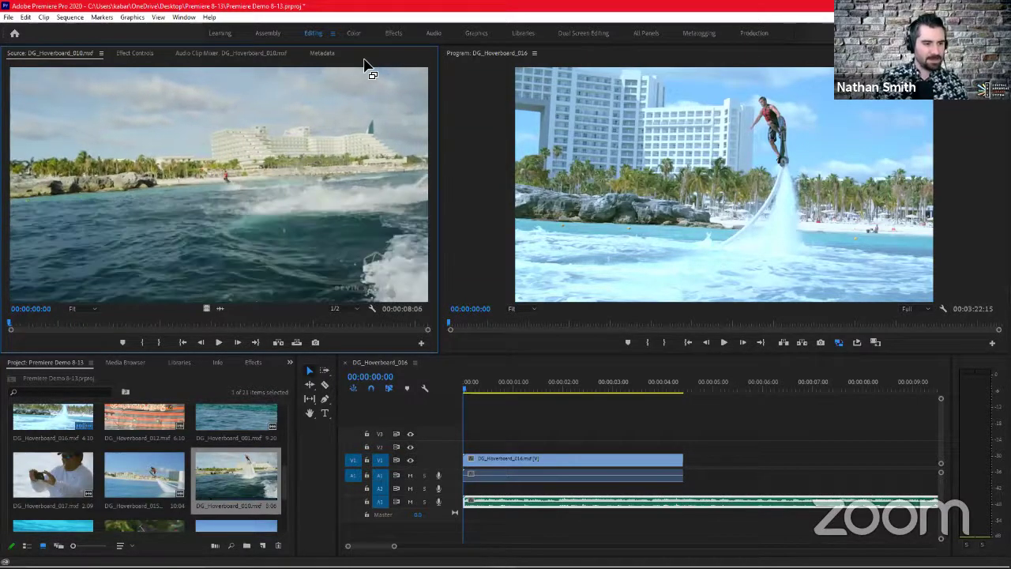
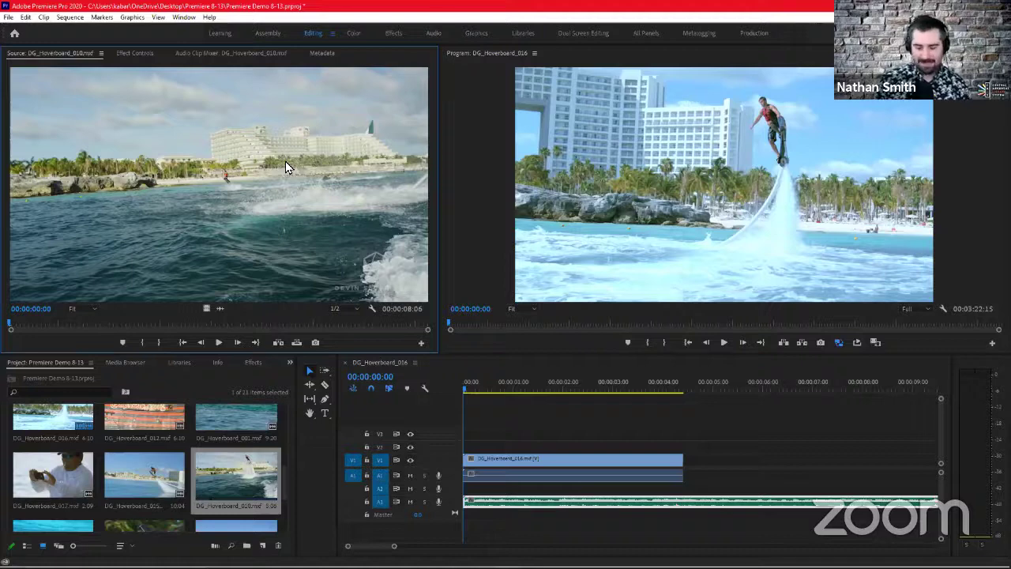
# - Preview the DG_Hoverboard_010 source clip, then insert the full 8:06 clip at the sequence start
pyautogui.press('space')
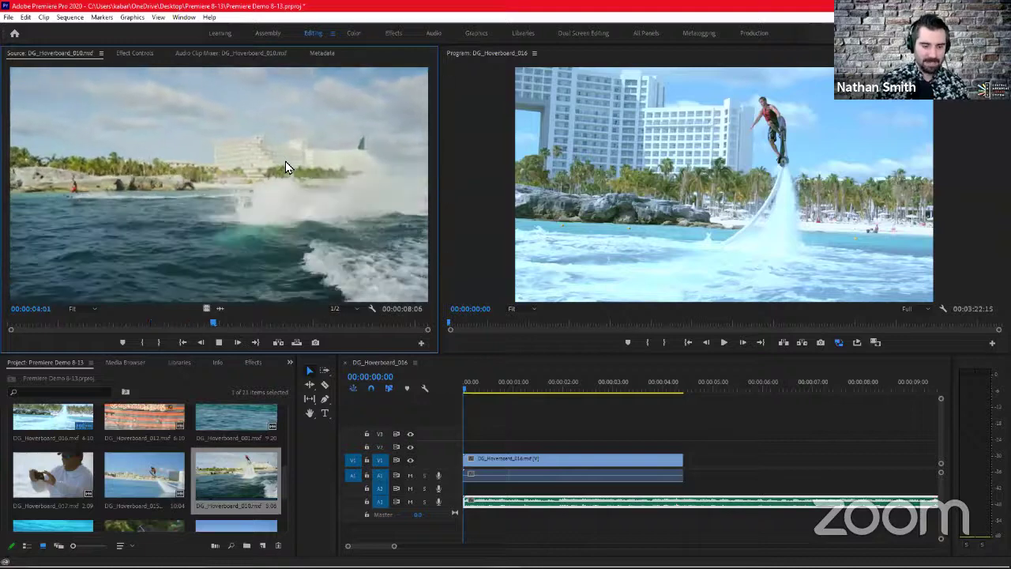
pyautogui.press('space')
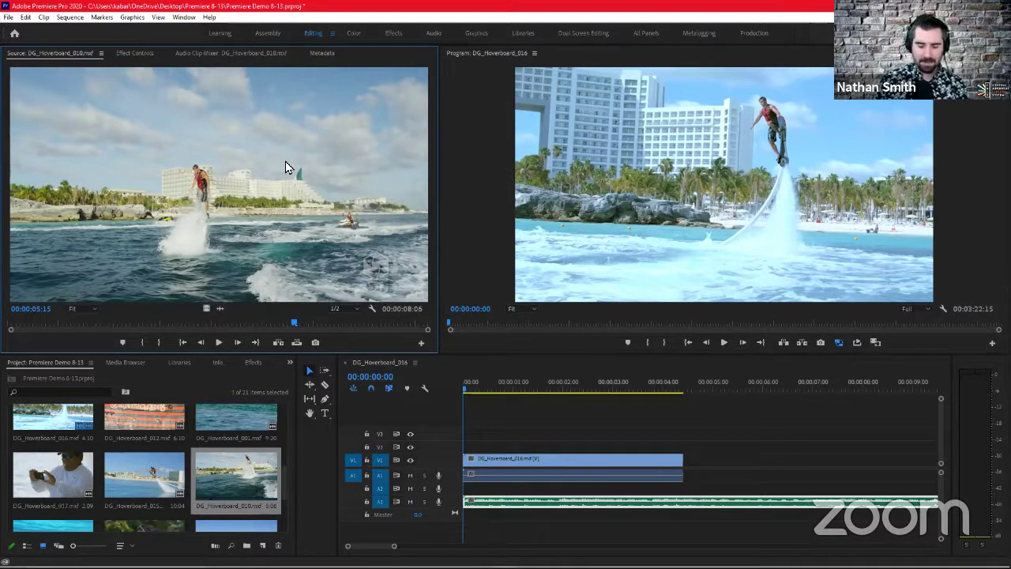
pyautogui.press('j')
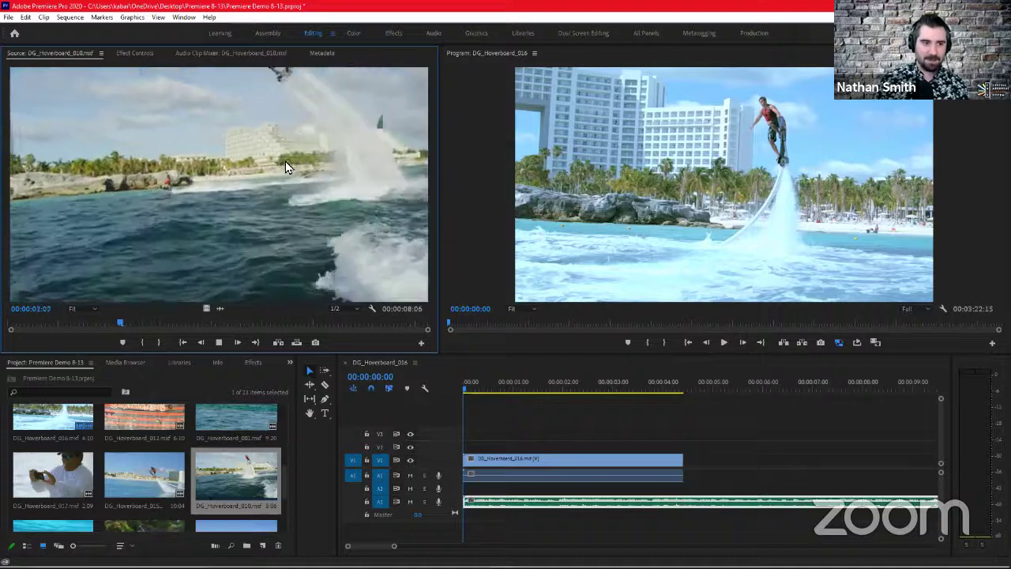
pyautogui.press('k')
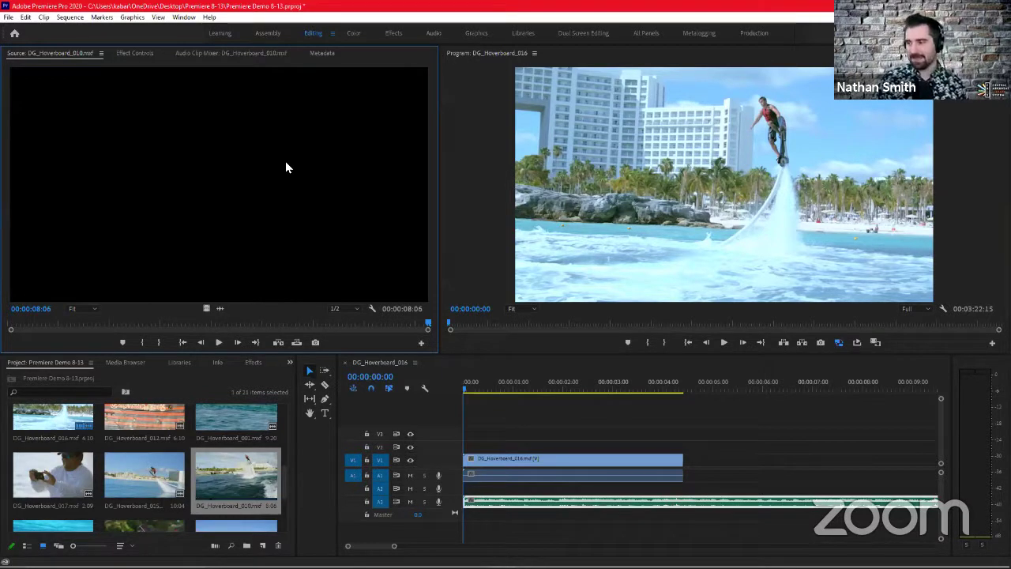
pyautogui.press('space')
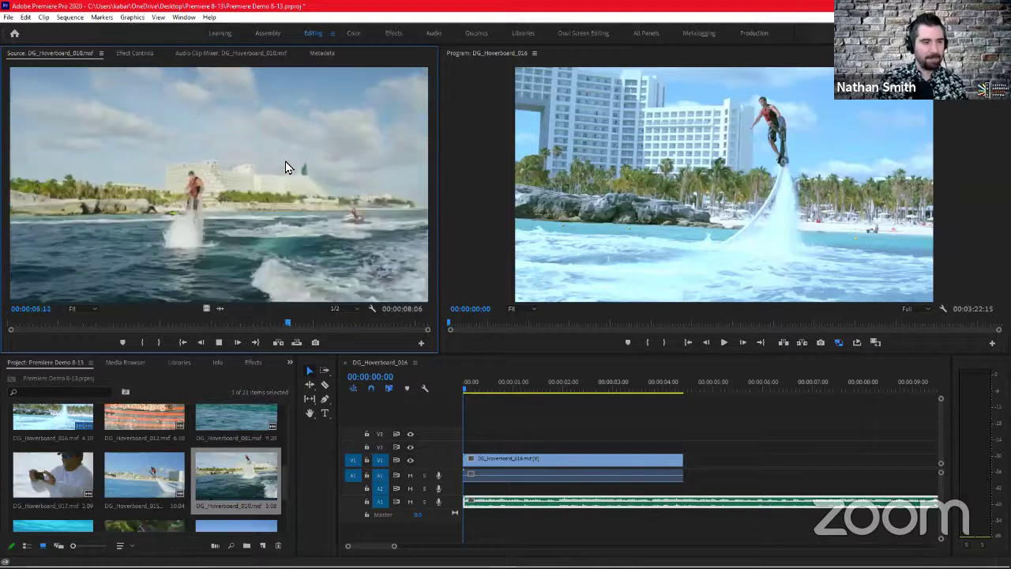
pyautogui.press('Home')
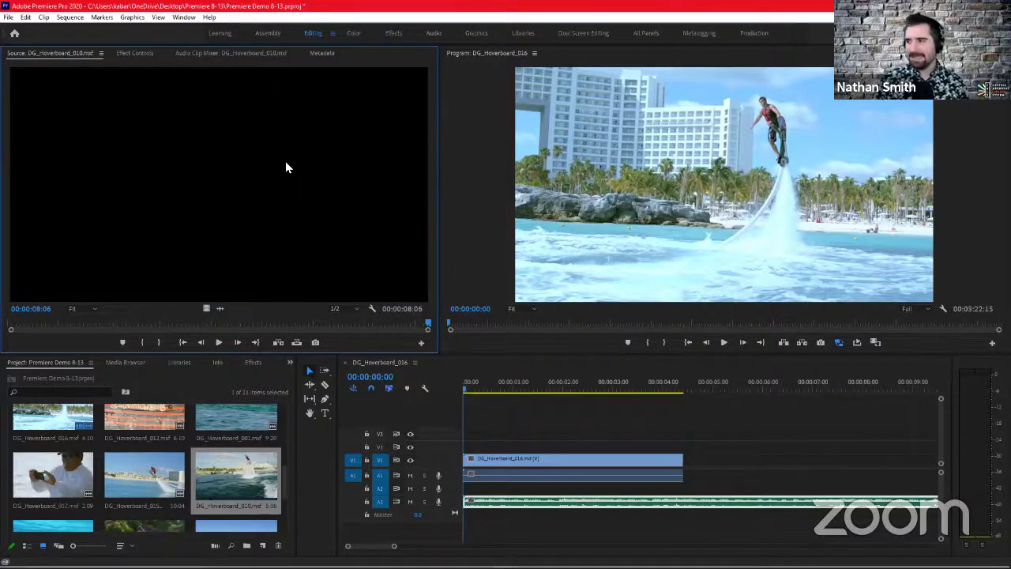
pyautogui.press('space')
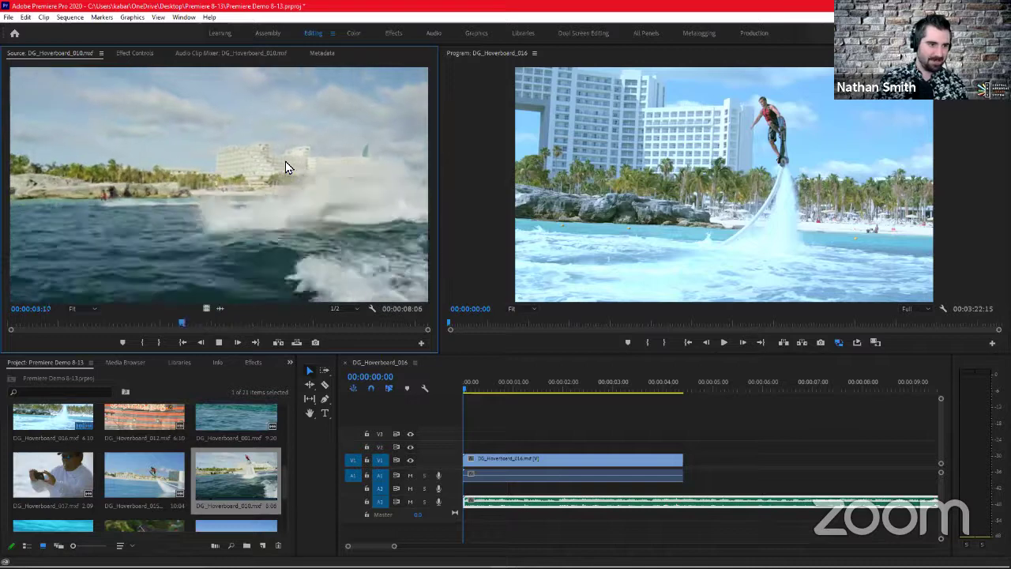
pyautogui.press(',')
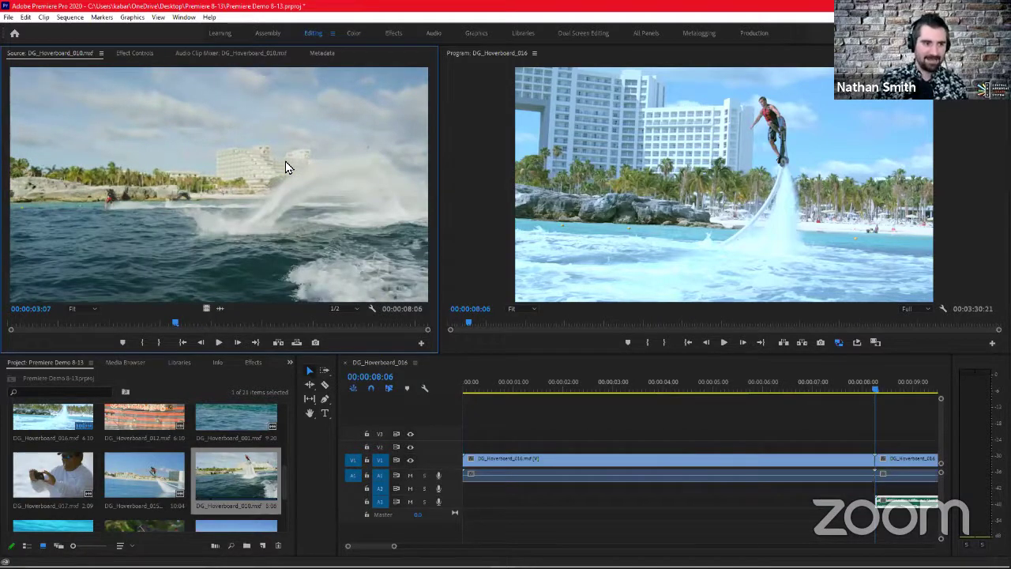
# - Preview the source clip briefly, then undo the 010 insert so 016 leads again
pyautogui.press('space')
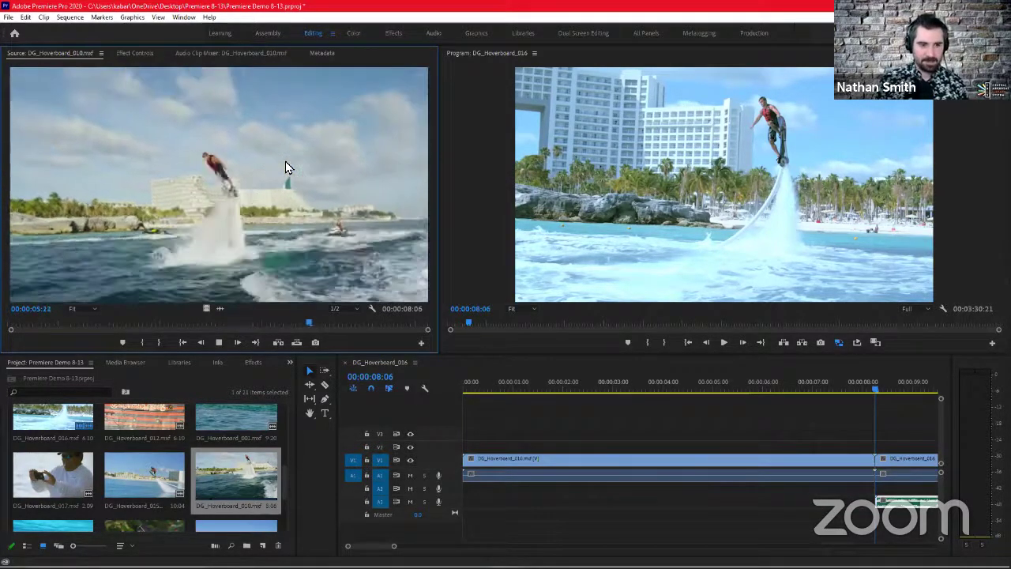
pyautogui.press('space')
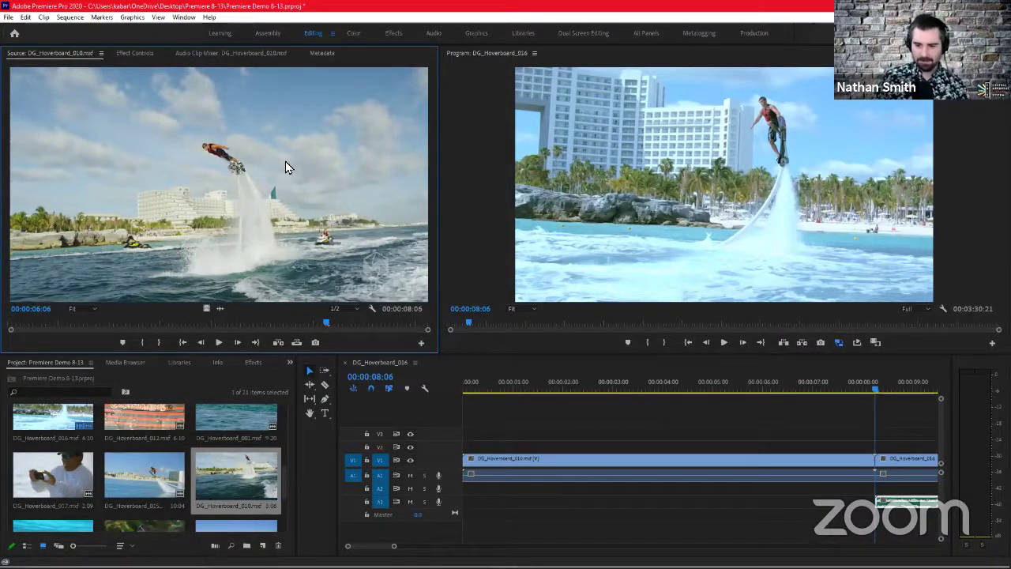
pyautogui.click(25, 17)
pyautogui.click(38, 32)
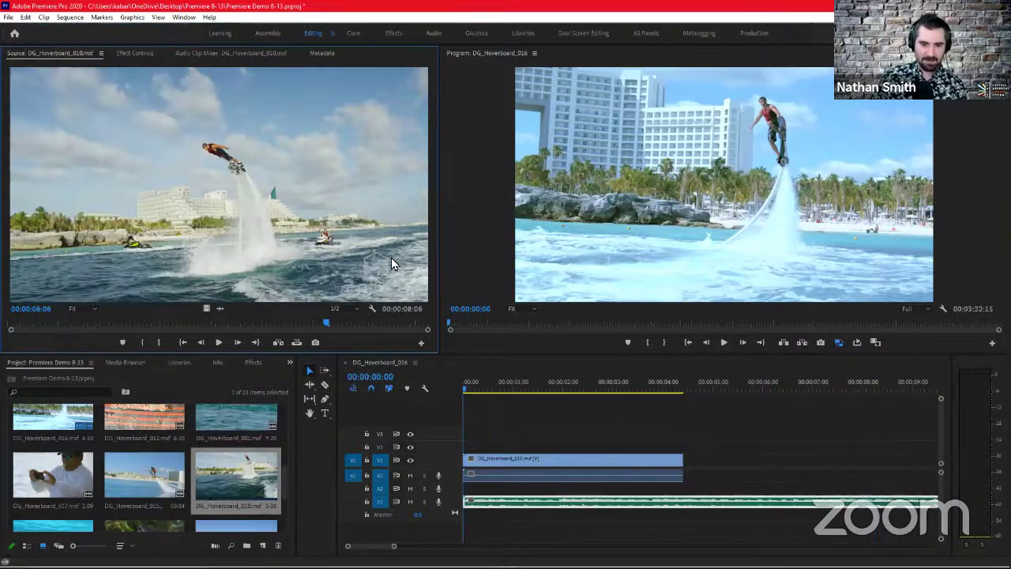
pyautogui.moveTo(501, 384); pyautogui.dragTo(456, 376)
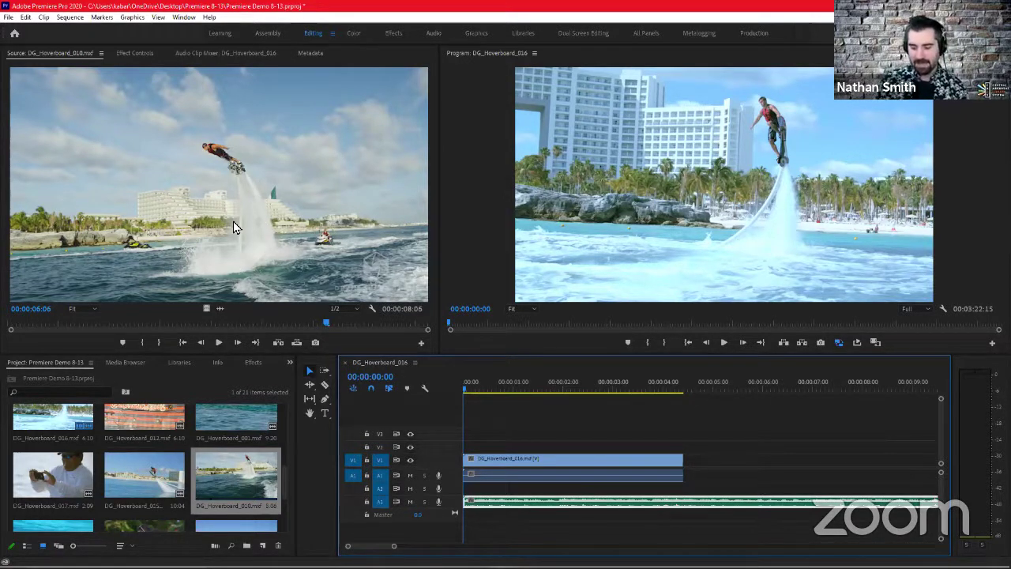
# - Play the sequence and return the playhead to its start
pyautogui.press('space')
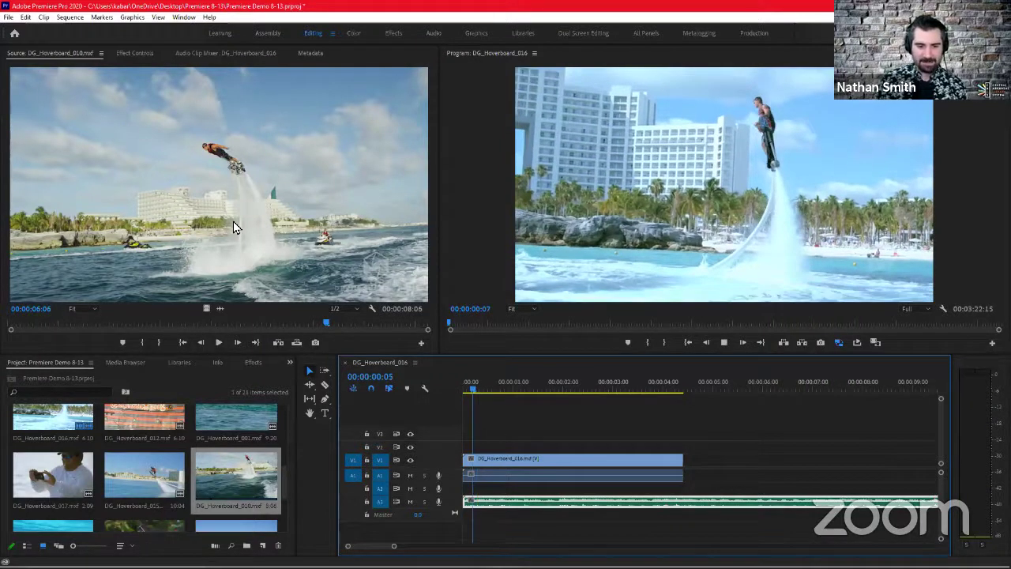
pyautogui.press('space')
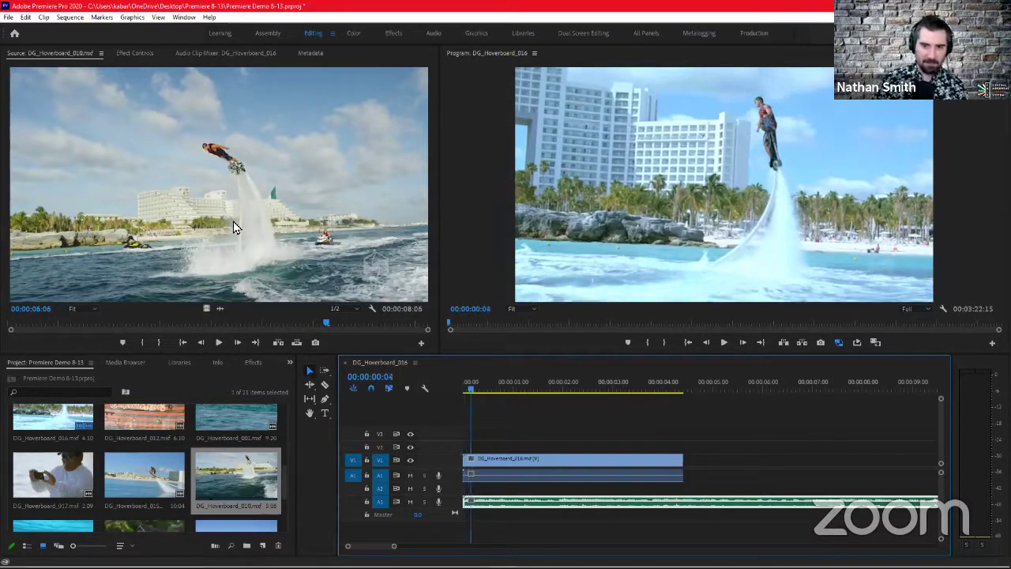
pyautogui.press('space')
pyautogui.press('space')
pyautogui.press('Home')
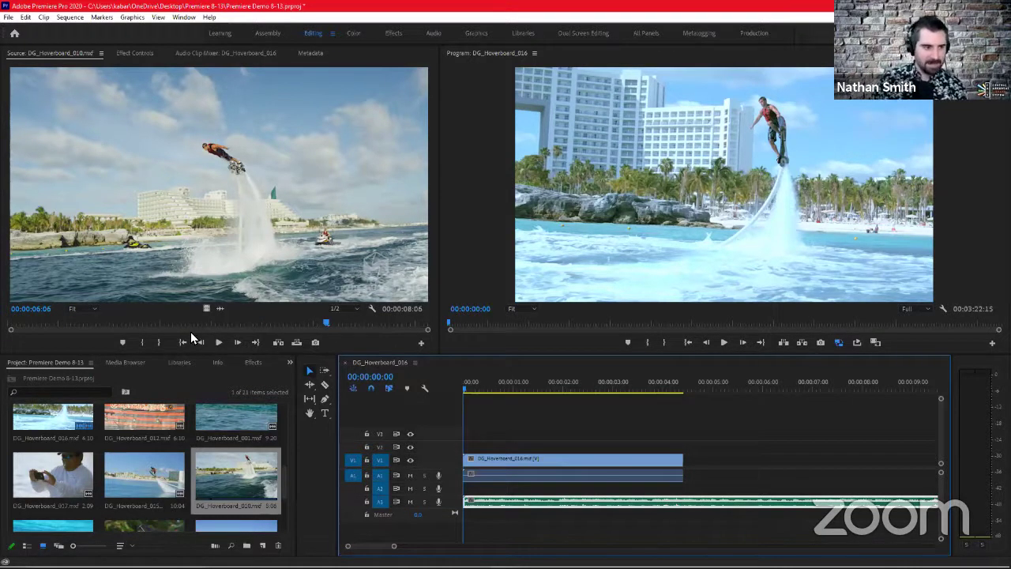
# - Rewind the 010 source clip to its start and drag it toward V1 after 016
pyautogui.moveTo(122, 327); pyautogui.dragTo(10, 327)
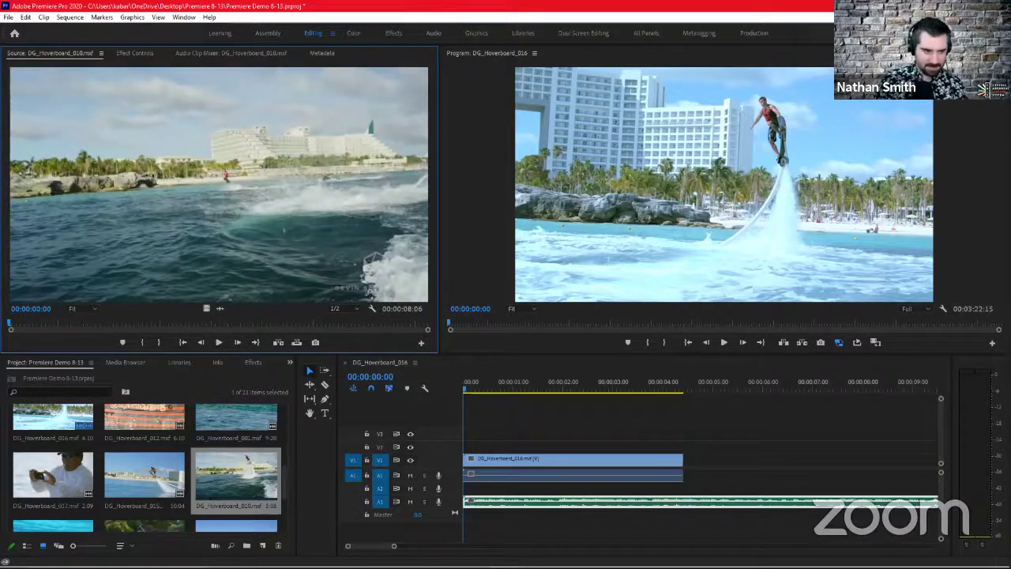
pyautogui.press('space')
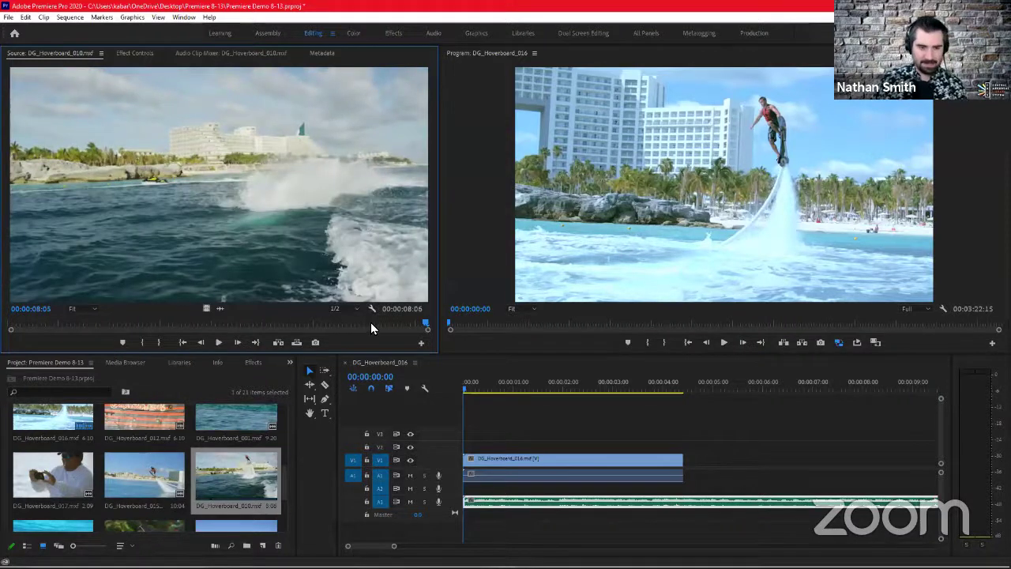
pyautogui.moveTo(390, 324); pyautogui.dragTo(10, 324)
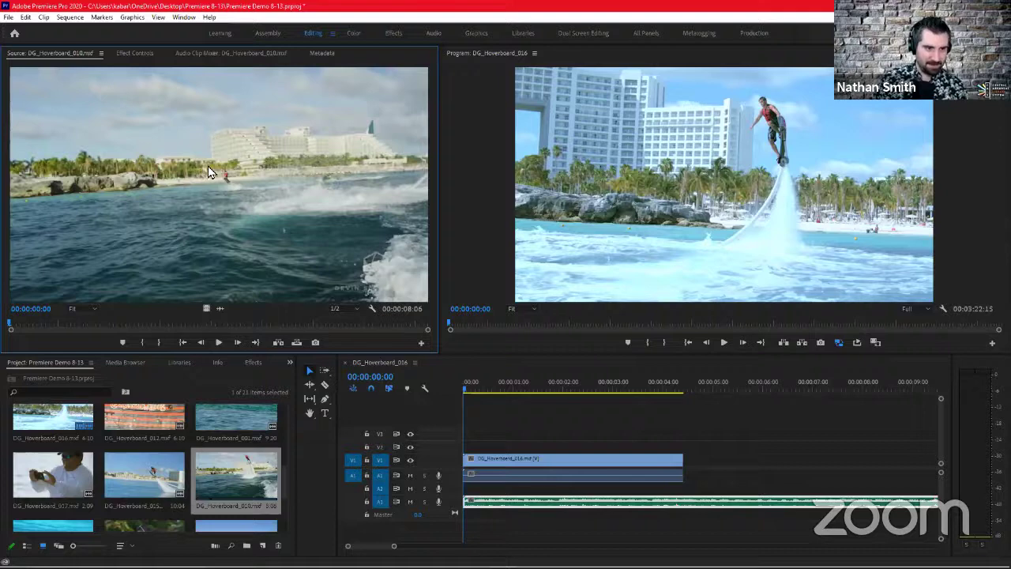
pyautogui.moveTo(195, 171); pyautogui.dragTo(685, 466)
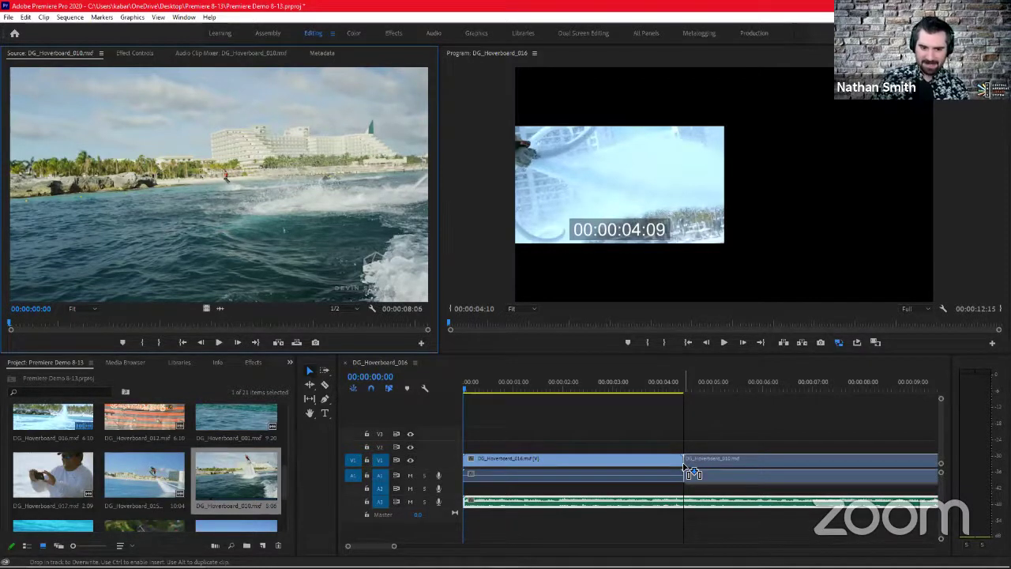
# - Drop the 010 clip on V1 after 016, play it through, and zoom the timeline out
pyautogui.moveTo(684, 466); pyautogui.dragTo(684, 466)
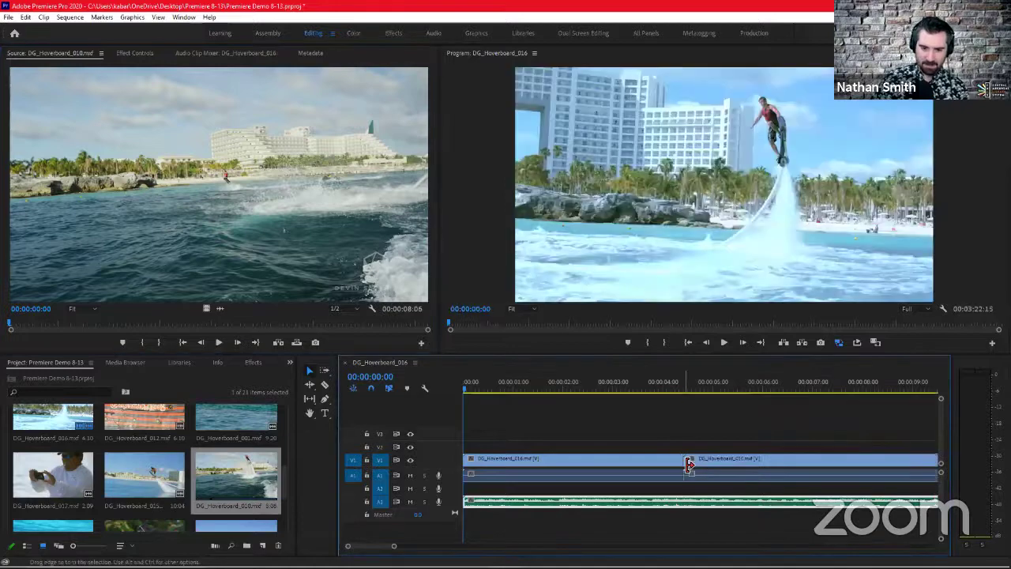
pyautogui.moveTo(674, 387); pyautogui.dragTo(649, 389)
pyautogui.click(677, 387)
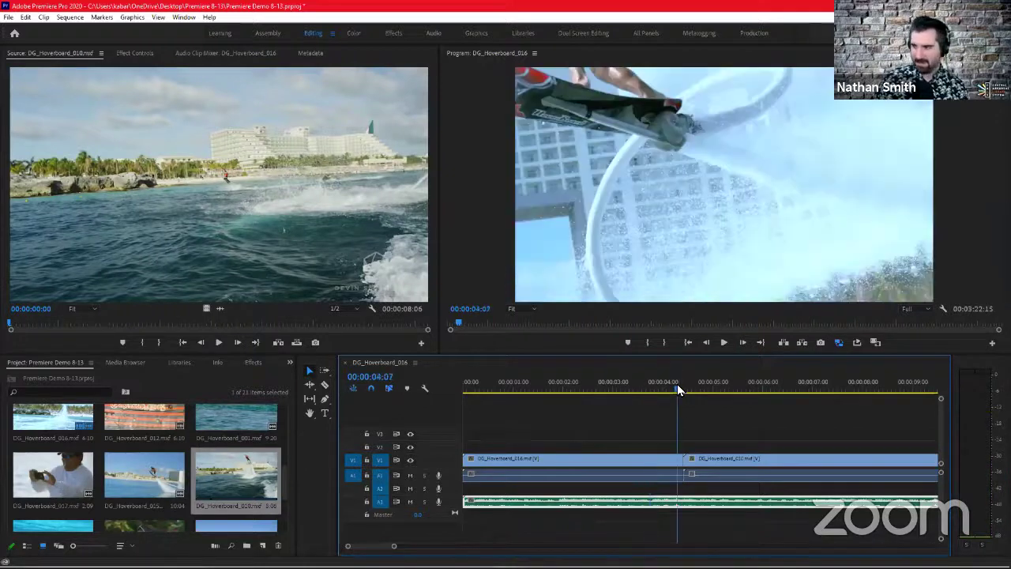
pyautogui.press('space')
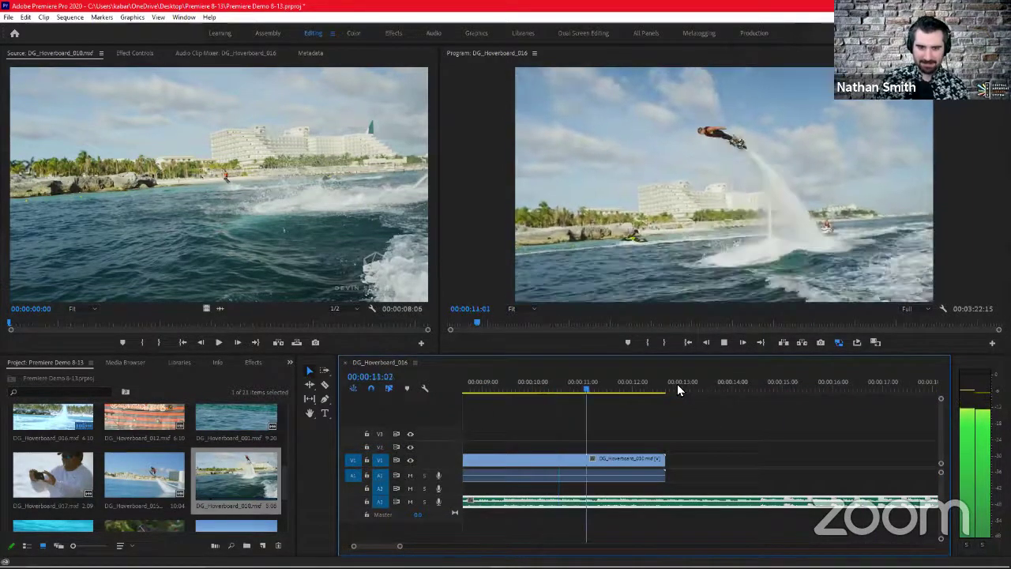
pyautogui.press('space')
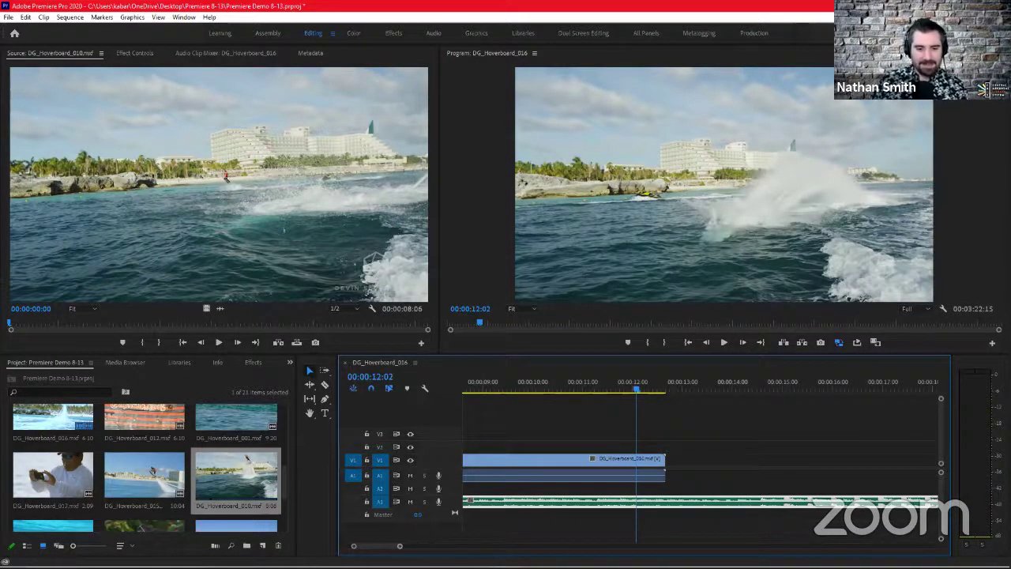
pyautogui.press('-')
pyautogui.press('-')
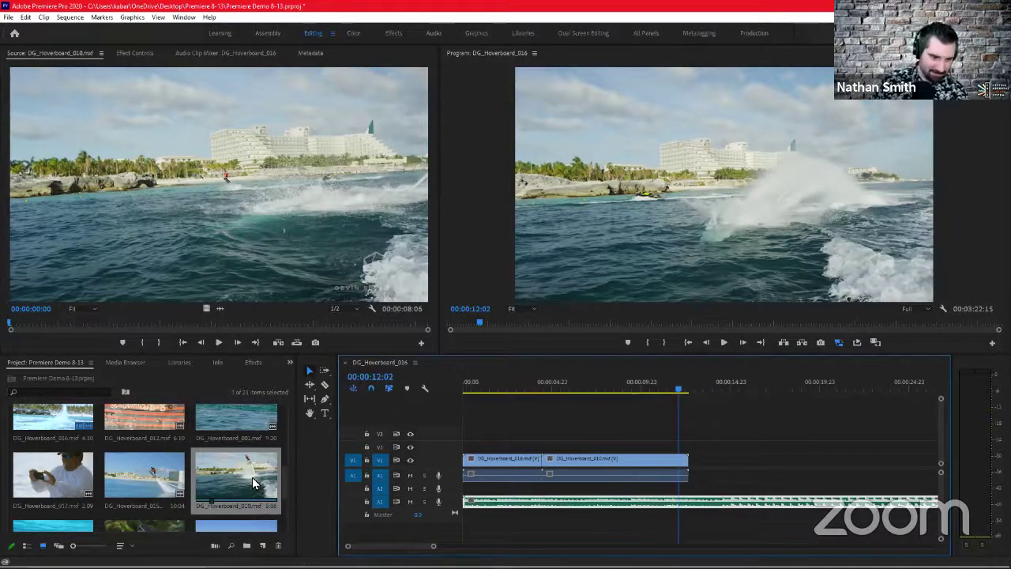
# - Load DG_Hoverboard_013 in the Source monitor and play through it
pyautogui.moveTo(284, 479); pyautogui.dragTo(285, 420)
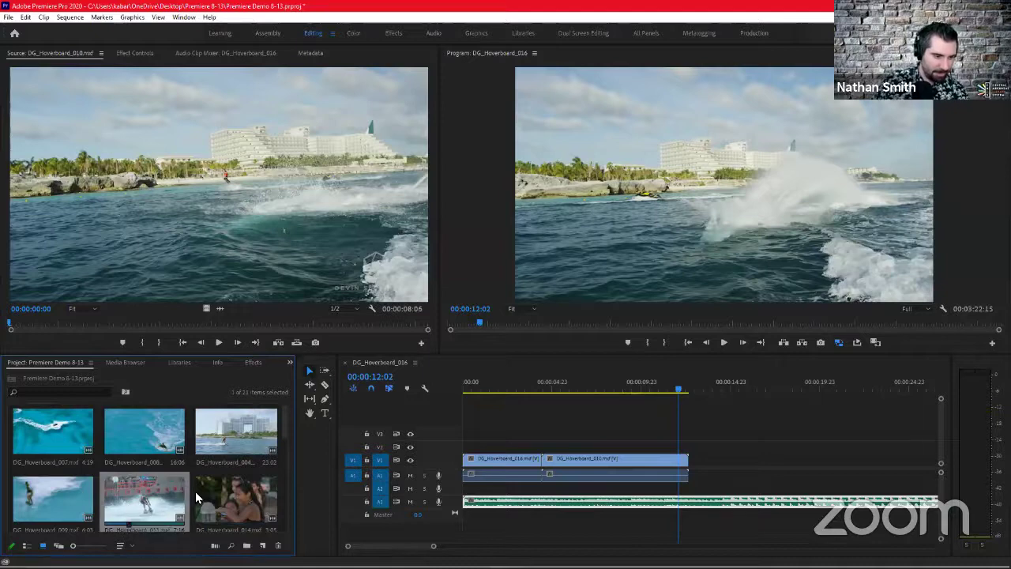
pyautogui.doubleClick(132, 510)
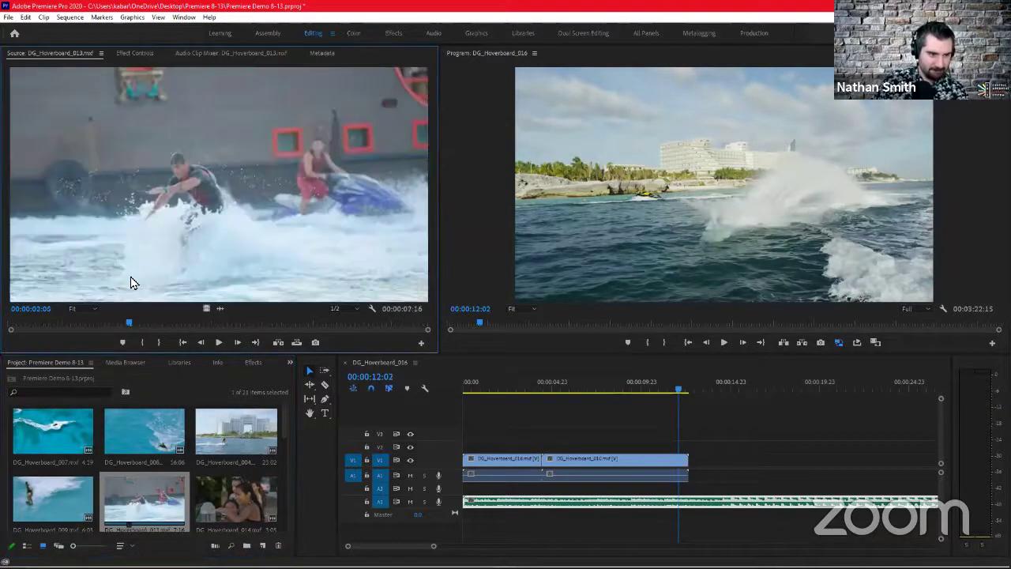
pyautogui.click(124, 324)
pyautogui.moveTo(91, 323); pyautogui.dragTo(126, 329)
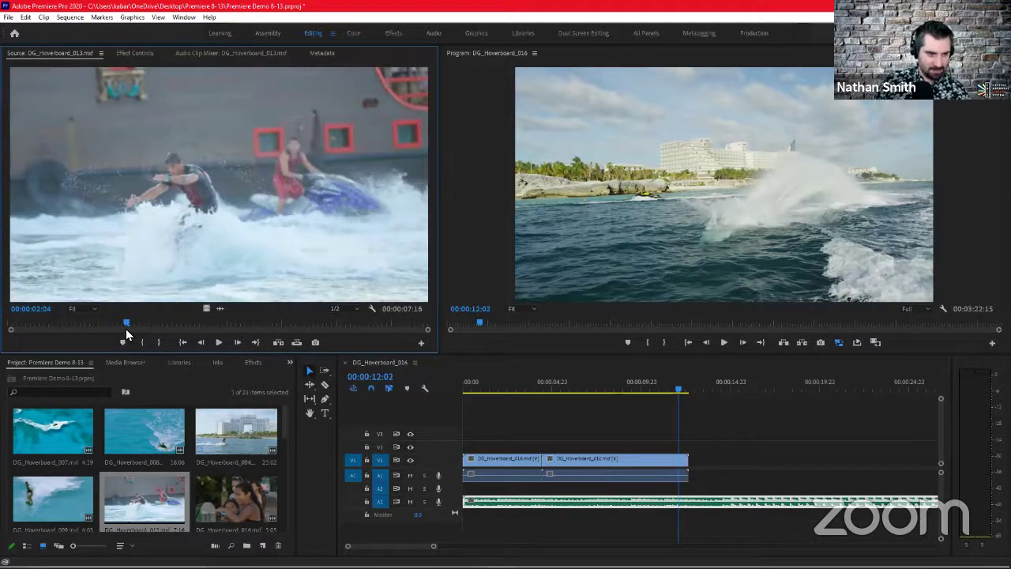
pyautogui.press('space')
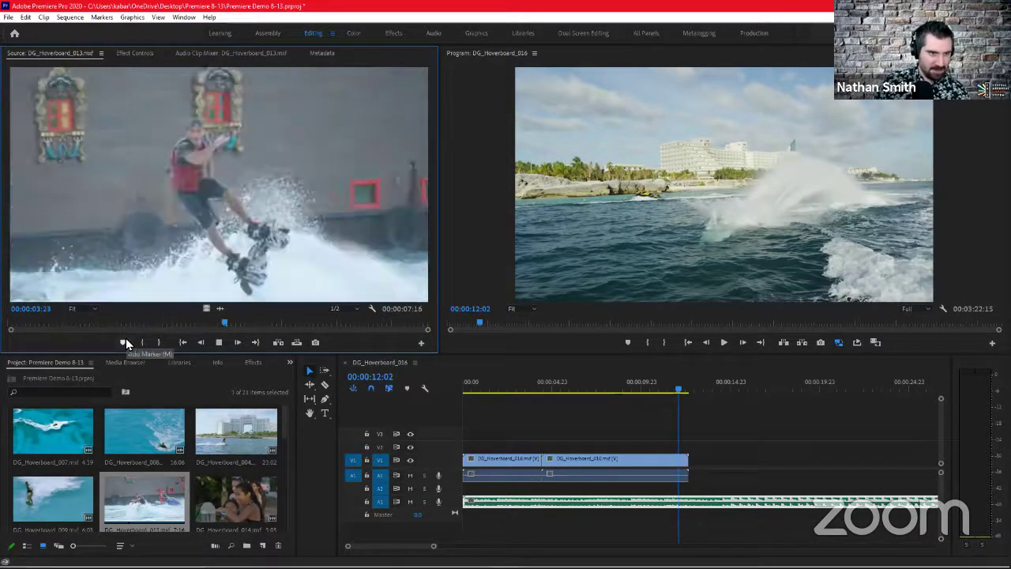
pyautogui.click(94, 324)
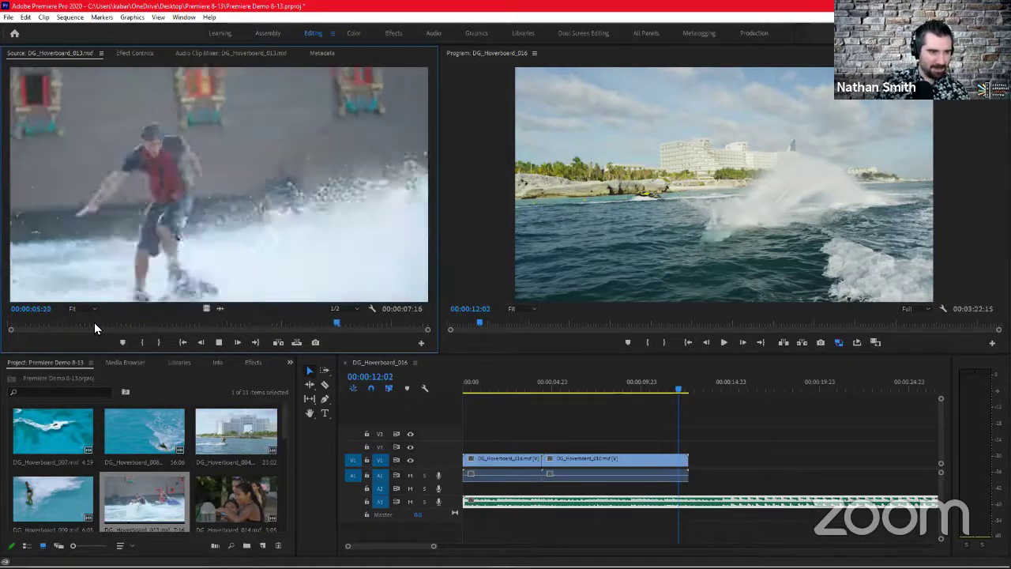
pyautogui.press('space')
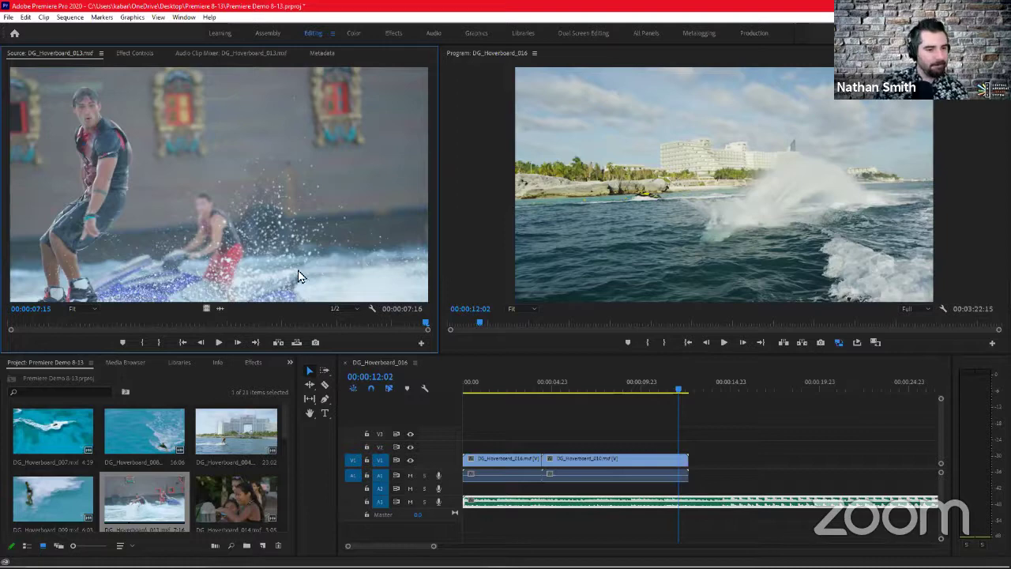
# - Mark an In point at 00:00:02:11 in clip 013 and preview from the new start
pyautogui.moveTo(37, 319); pyautogui.dragTo(146, 327)
pyautogui.press('Right')
pyautogui.press('Right')
pyautogui.press('Right')
pyautogui.press('Right')
pyautogui.press('Right')
pyautogui.press('Right')
pyautogui.press('Right')
pyautogui.press('Right')
pyautogui.press('Right')
pyautogui.press('Right')
pyautogui.press('Right')
pyautogui.press('Right')
pyautogui.press('Right')
pyautogui.press('Right')
pyautogui.press('Right')
pyautogui.press('Right')
pyautogui.press('Right')
pyautogui.press('Right')
pyautogui.press('Right')
pyautogui.press('Right')
pyautogui.press('Right')
pyautogui.press('Right')
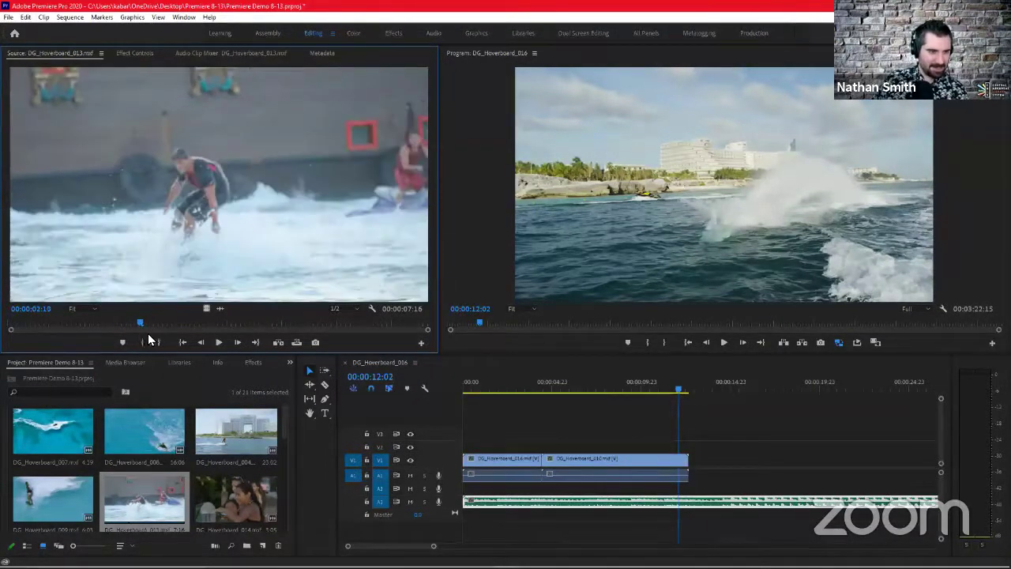
pyautogui.press('Left')
pyautogui.press('Left')
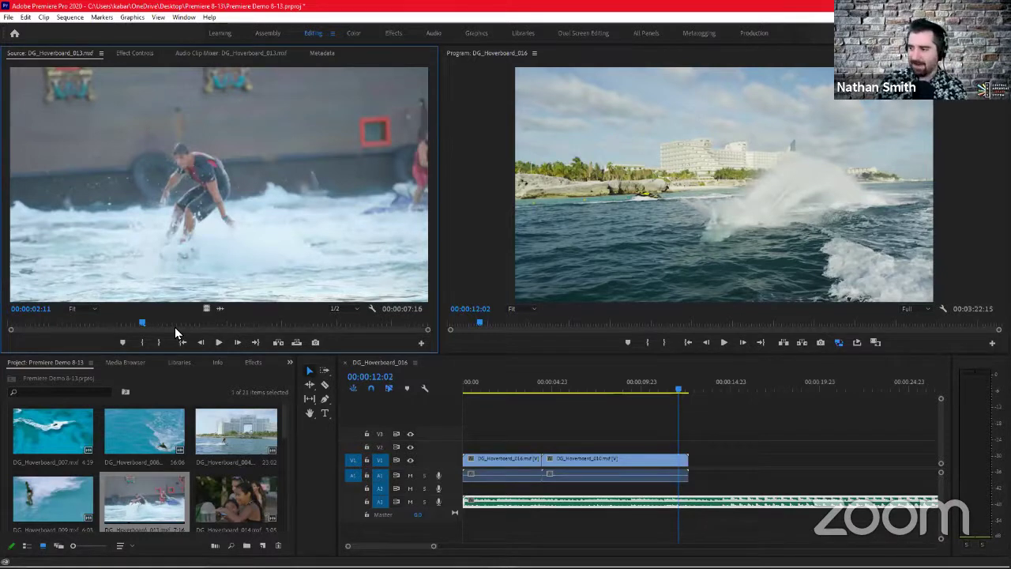
pyautogui.press('i')
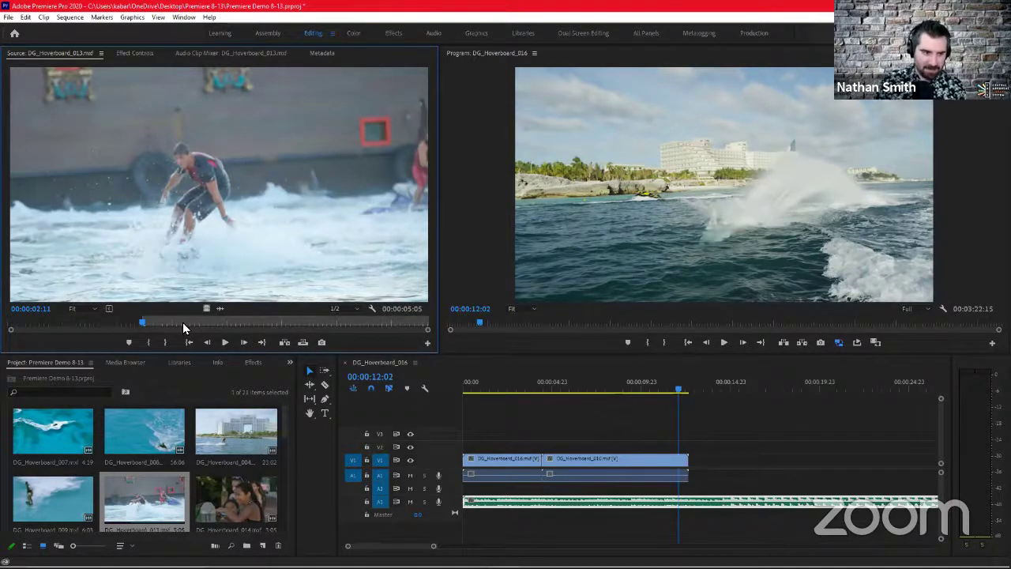
pyautogui.moveTo(213, 319); pyautogui.dragTo(429, 324)
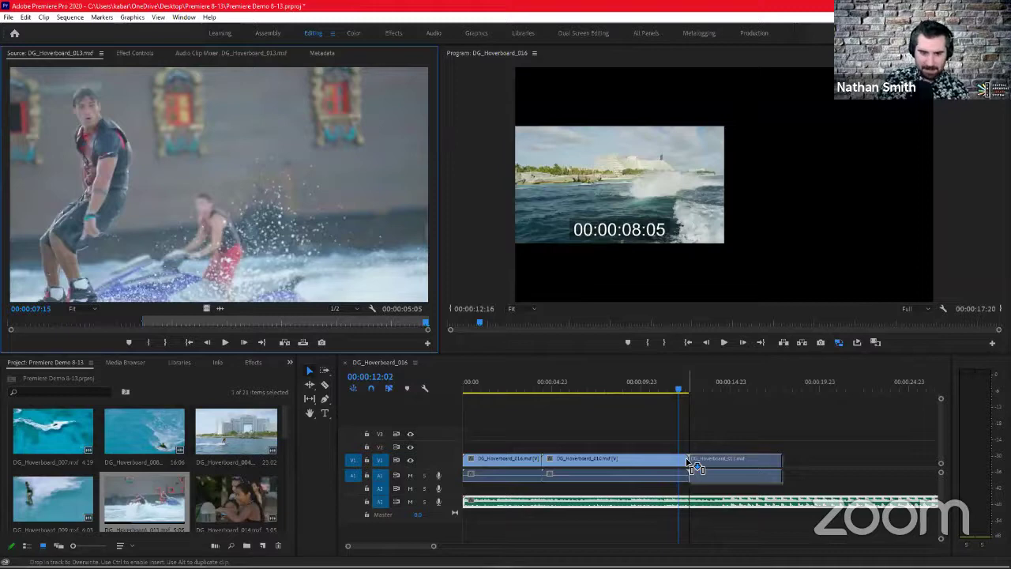
# - Place clip 013 on V1 after clip 010 and scrub into it
pyautogui.moveTo(693, 466); pyautogui.dragTo(695, 466)
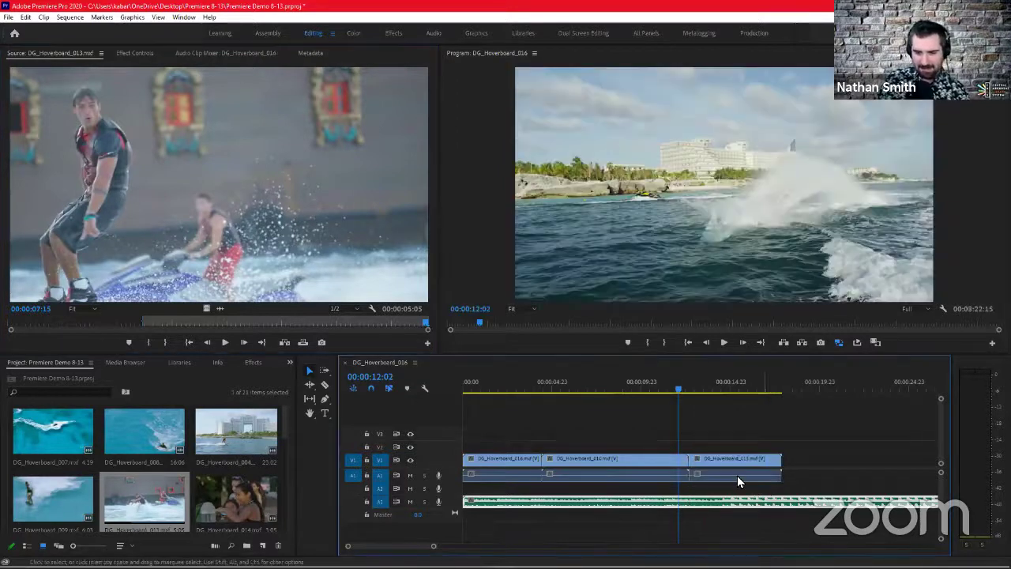
pyautogui.moveTo(707, 389); pyautogui.dragTo(677, 391)
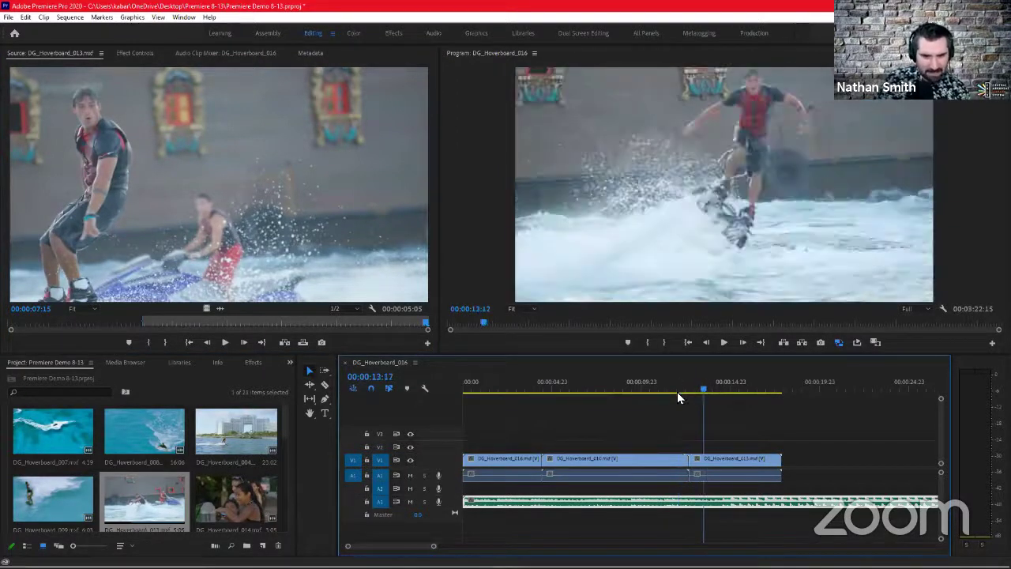
pyautogui.click(697, 387)
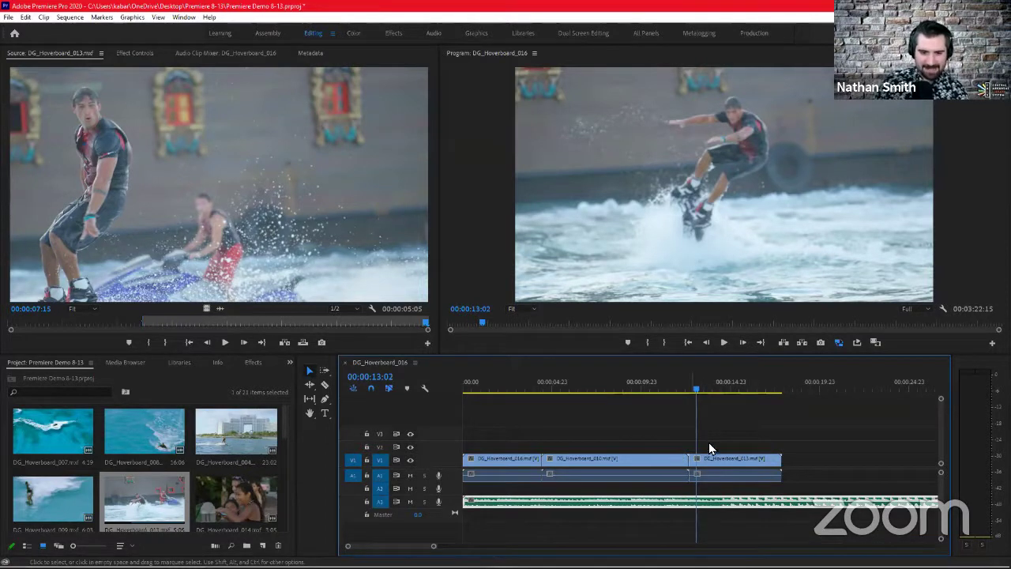
# - Save the project and park the playhead on the final frame at 00:00:17:20
pyautogui.hotkey('ctrl', 's')
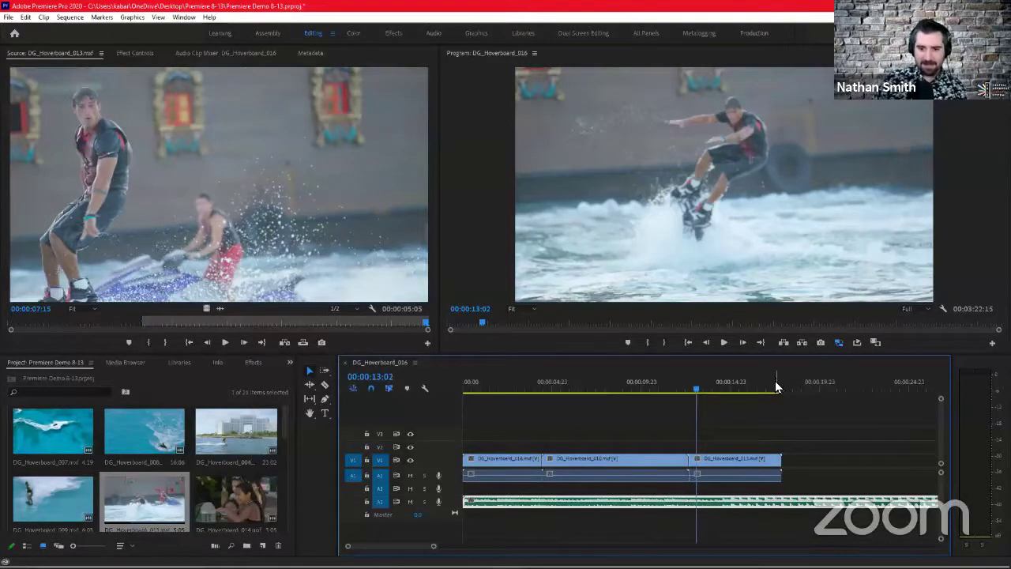
pyautogui.moveTo(776, 382); pyautogui.dragTo(783, 378)
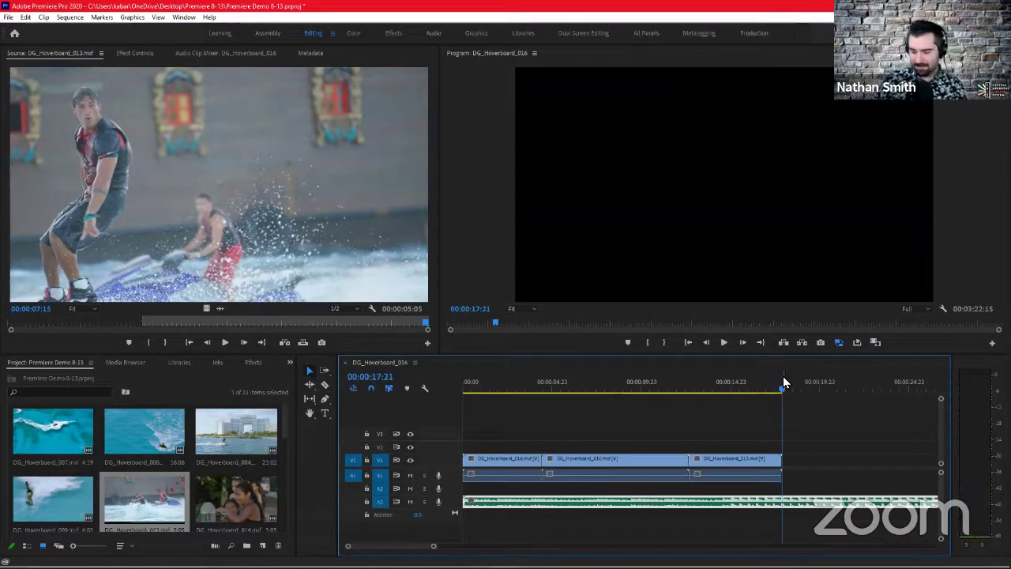
pyautogui.press('Left')
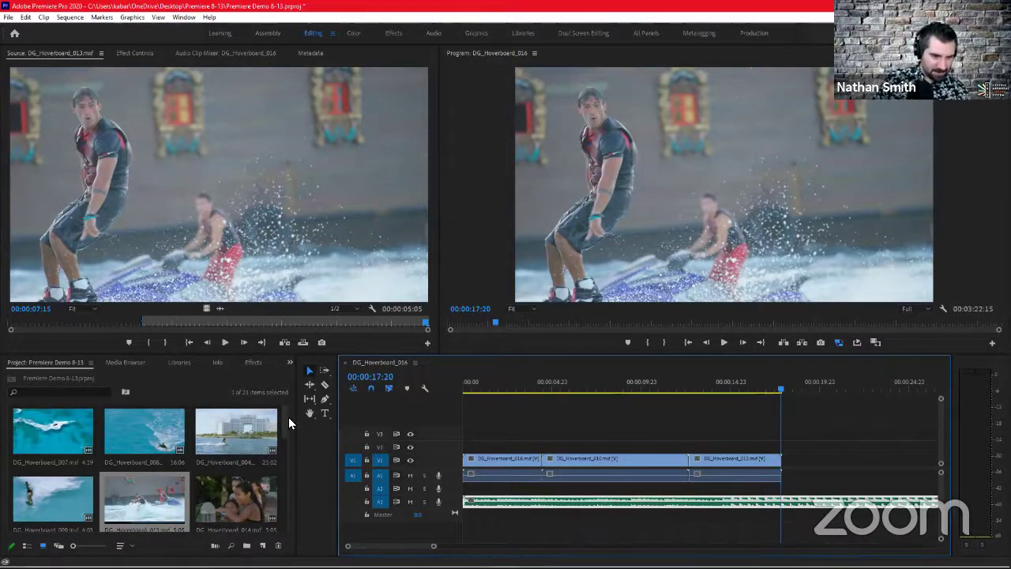
# - Load DG_Hoverboard_017 in the Source monitor and add it to the end of V1 after 013
pyautogui.moveTo(285, 421); pyautogui.dragTo(266, 463)
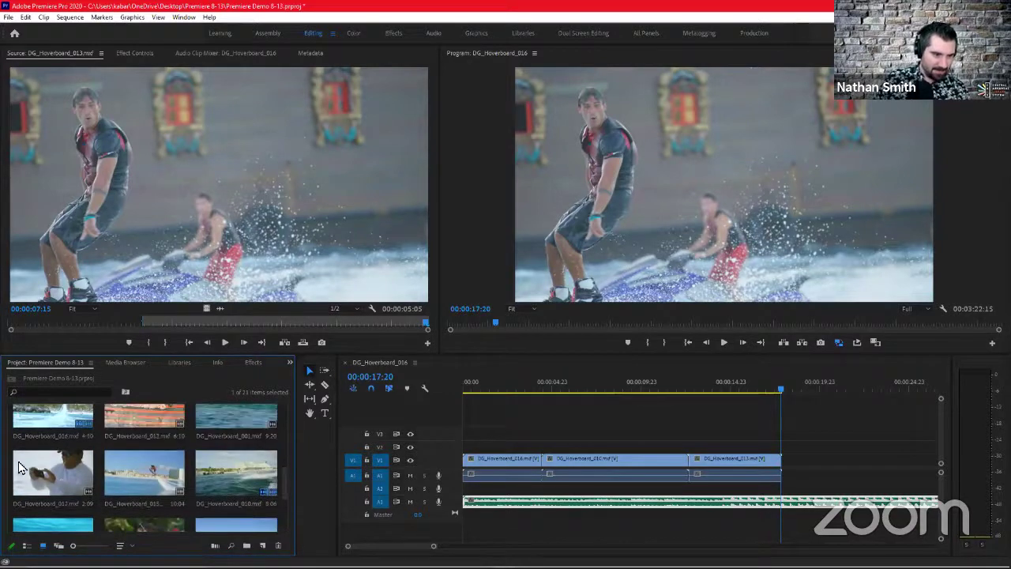
pyautogui.doubleClick(61, 479)
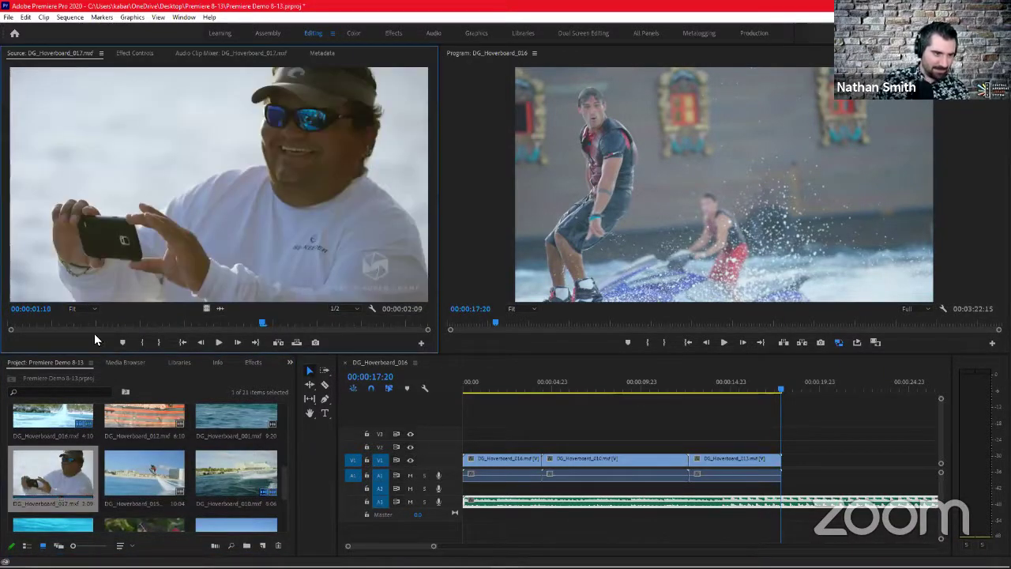
pyautogui.moveTo(94, 333); pyautogui.dragTo(189, 312)
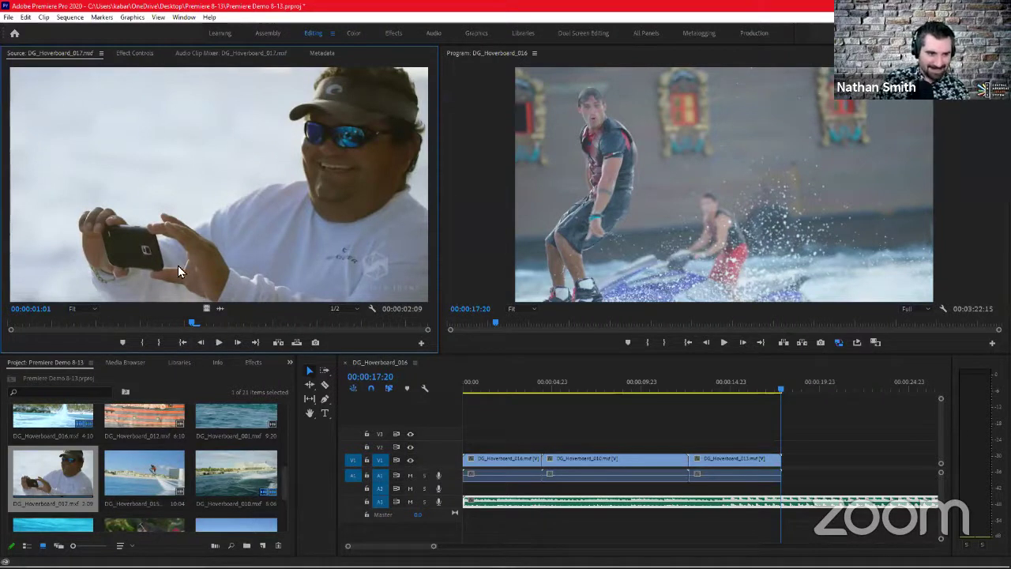
pyautogui.moveTo(253, 174); pyautogui.dragTo(785, 466)
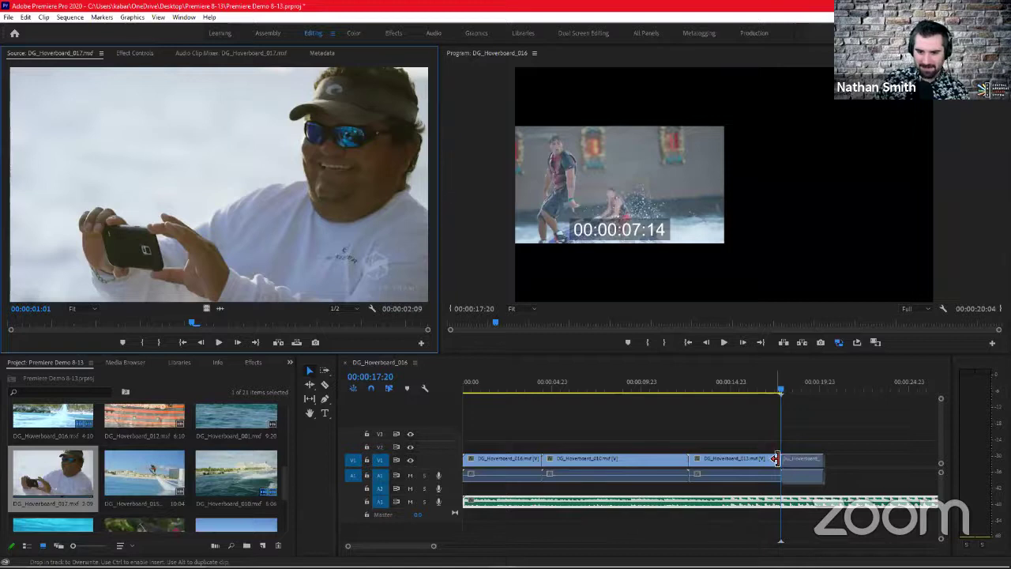
pyautogui.click(807, 387)
pyautogui.moveTo(808, 387); pyautogui.dragTo(800, 392)
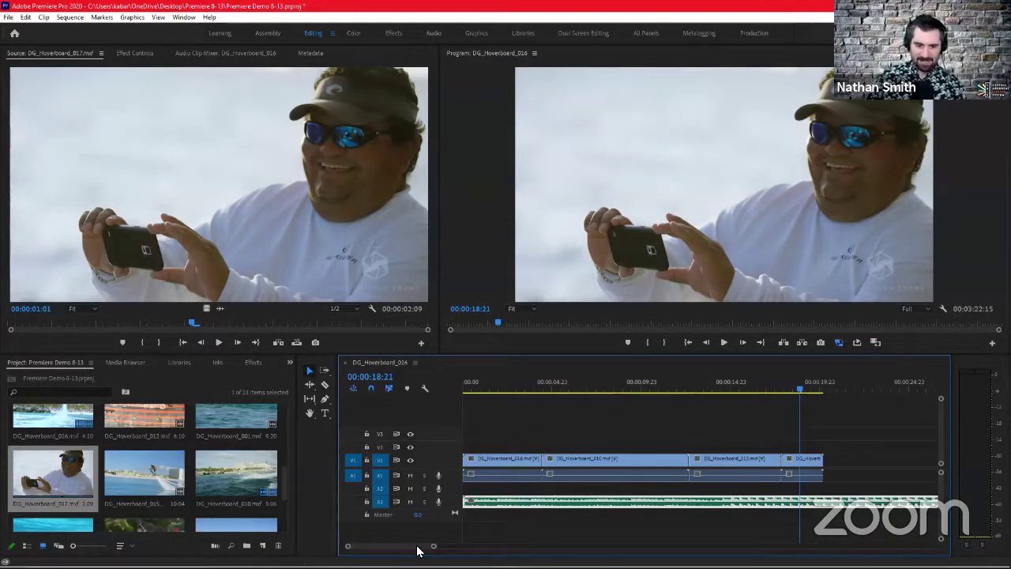
# - Lock the A3 music track against edits
pyautogui.moveTo(417, 551)
pyautogui.mouseDown()
pyautogui.moveTo(490, 550)
pyautogui.moveTo(417, 551)
pyautogui.mouseUp()
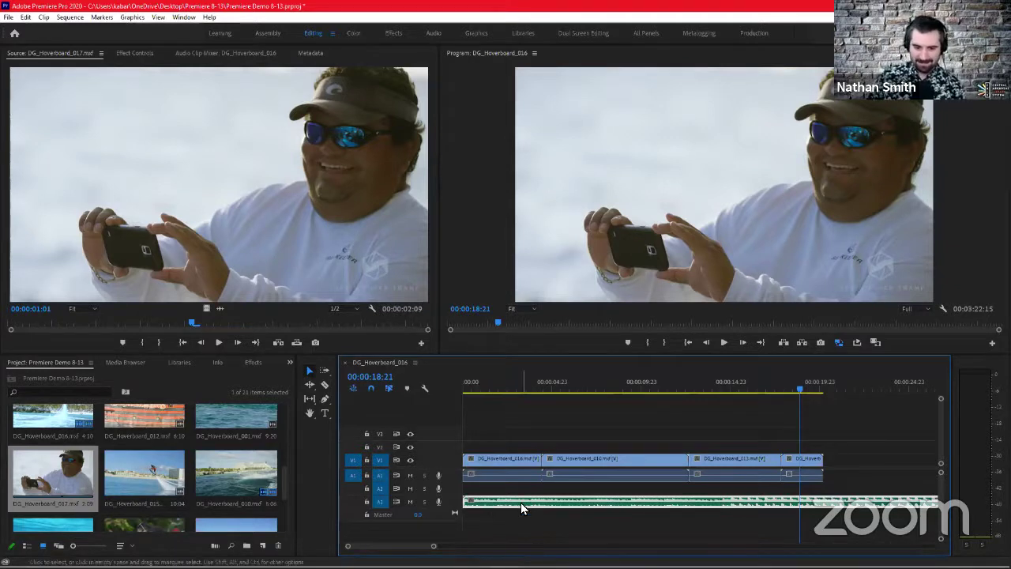
pyautogui.click(367, 502)
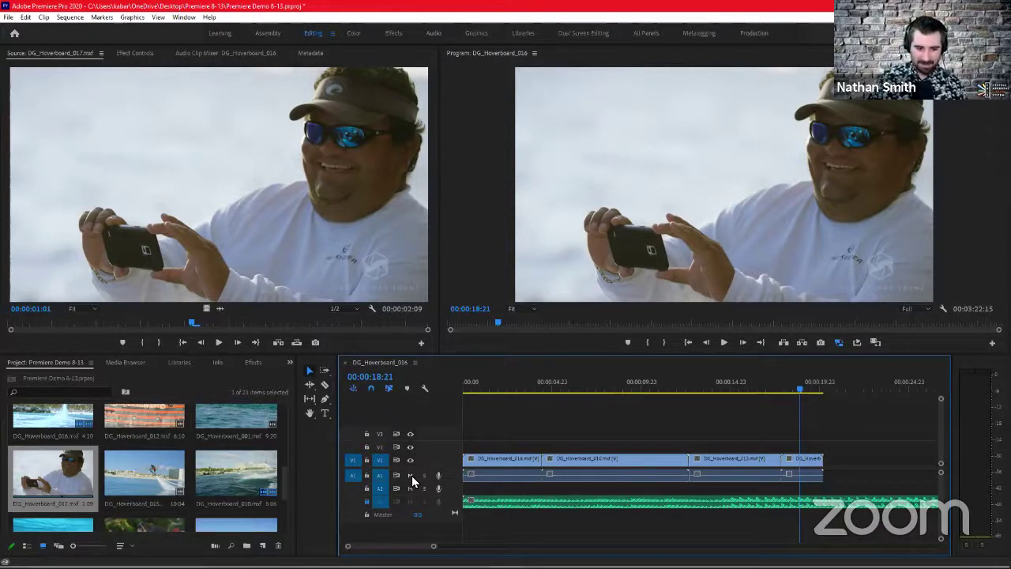
# - Briefly mute and unmute tracks A1 and A2, then park the playhead at 00:00:07:09
pyautogui.click(411, 477)
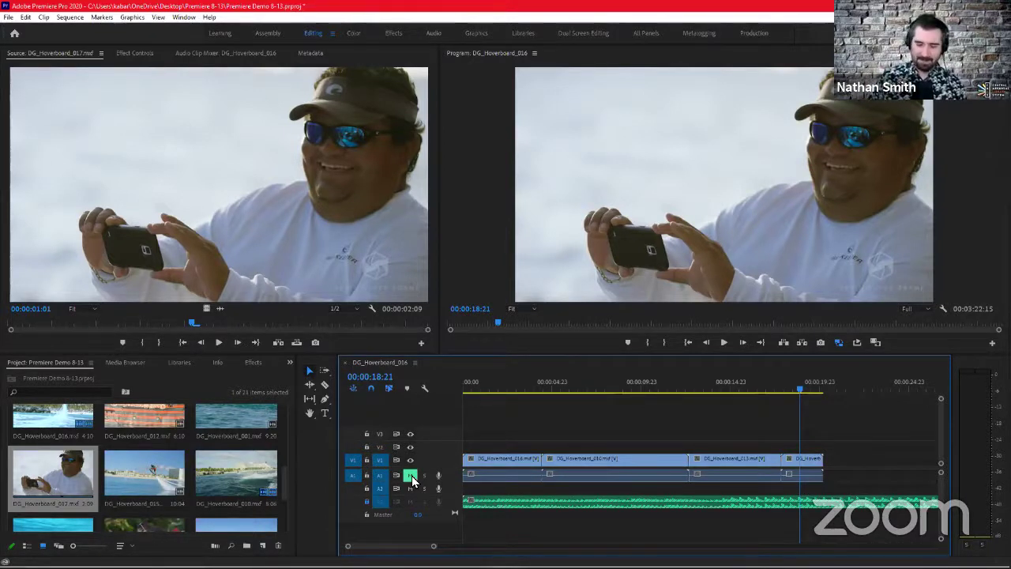
pyautogui.click(410, 489)
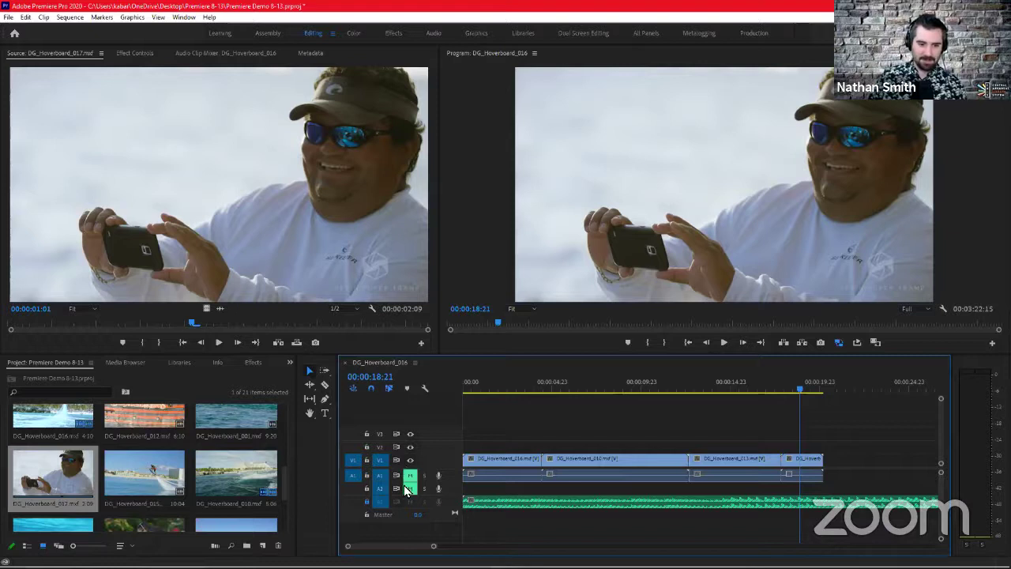
pyautogui.click(410, 474)
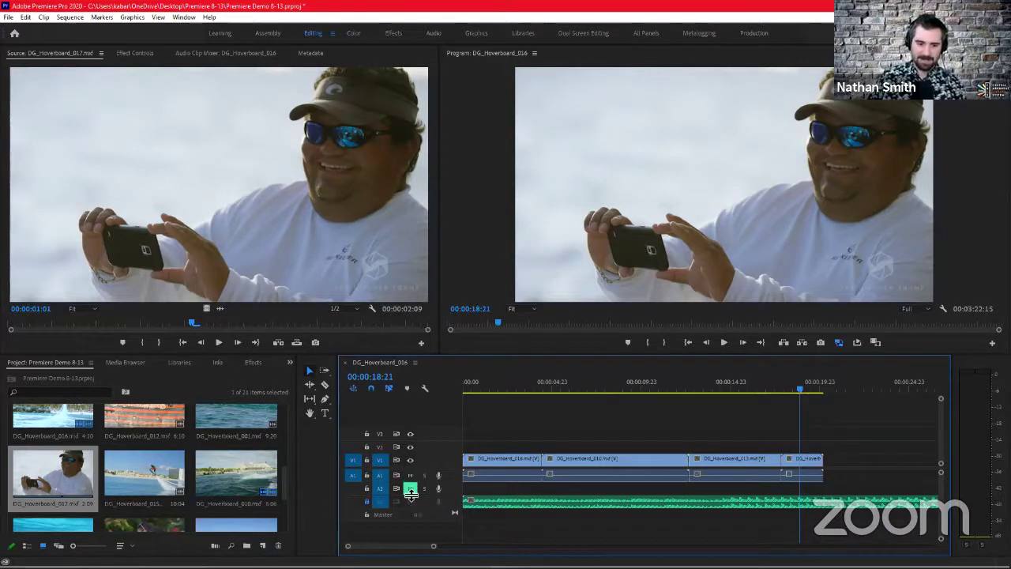
pyautogui.click(410, 488)
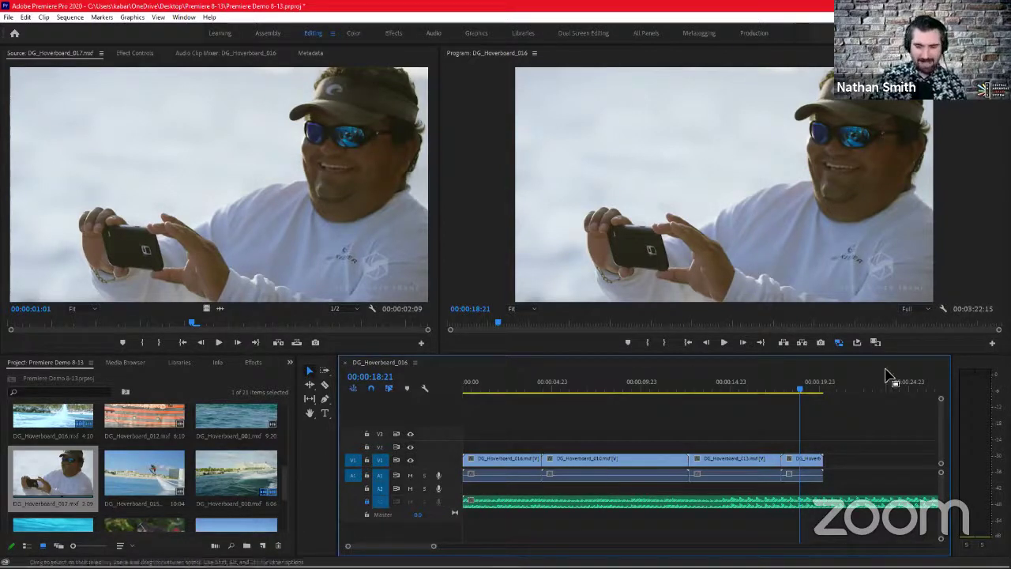
pyautogui.click(829, 387)
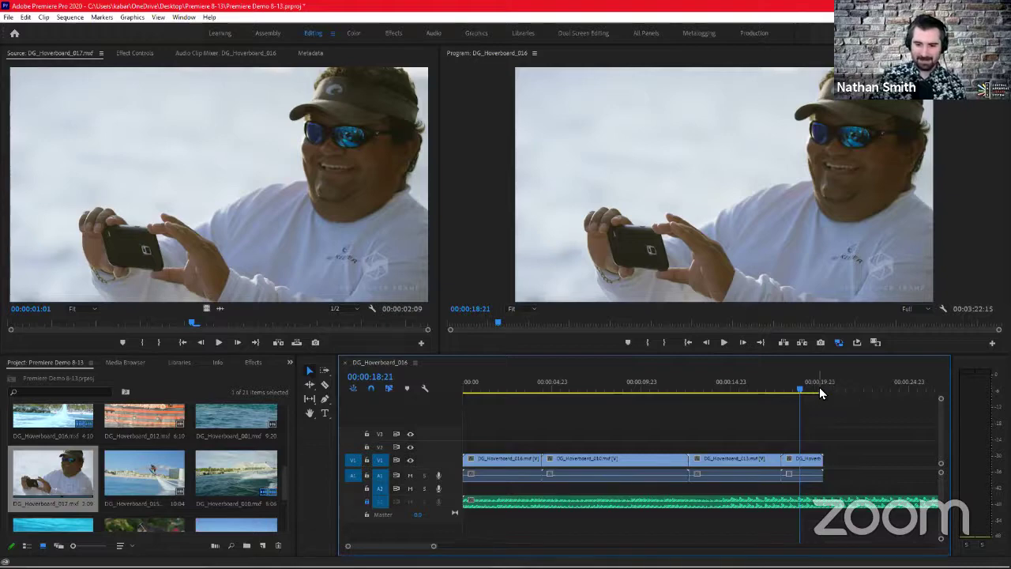
pyautogui.click(595, 388)
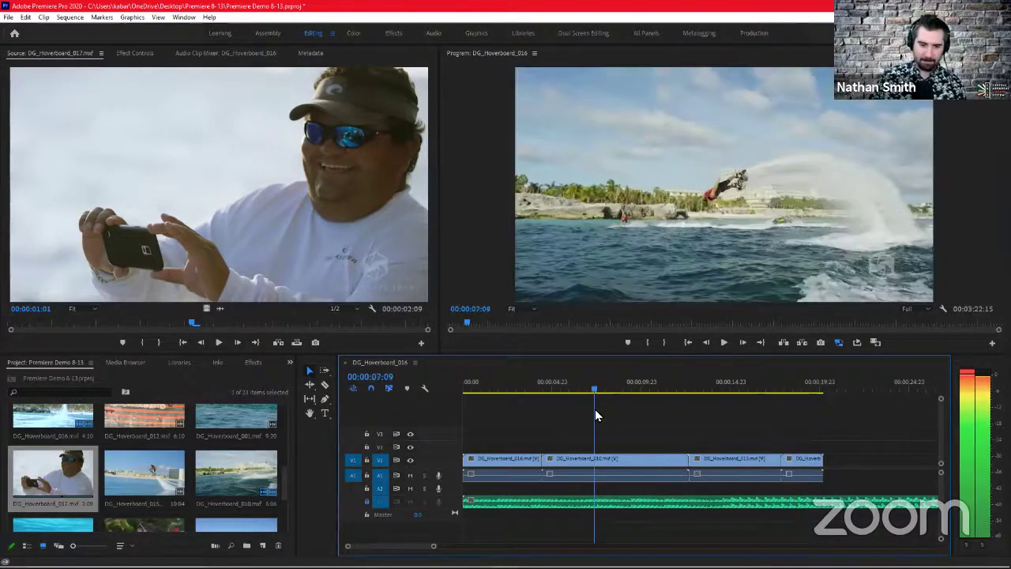
pyautogui.click(439, 488)
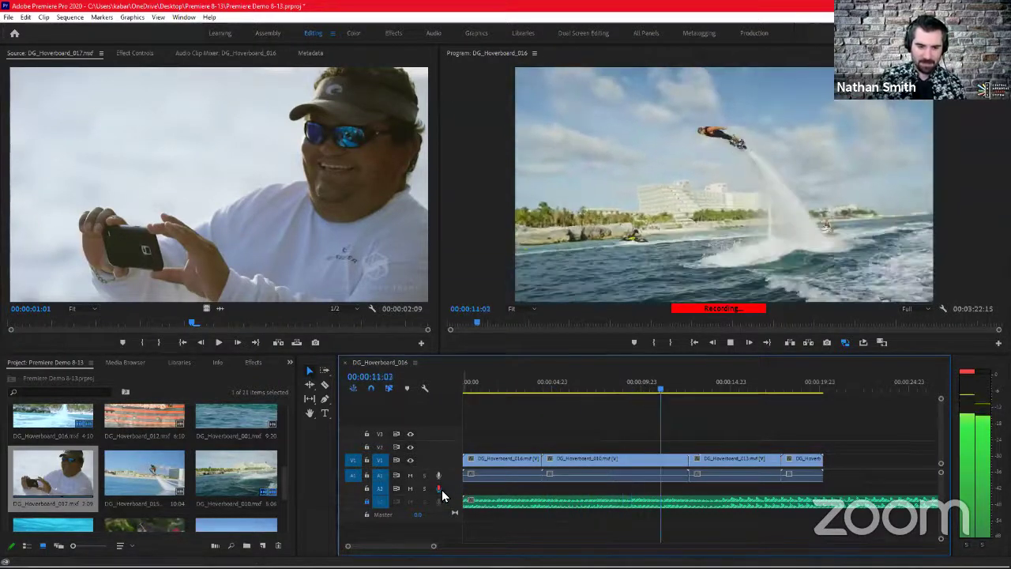
pyautogui.click(440, 488)
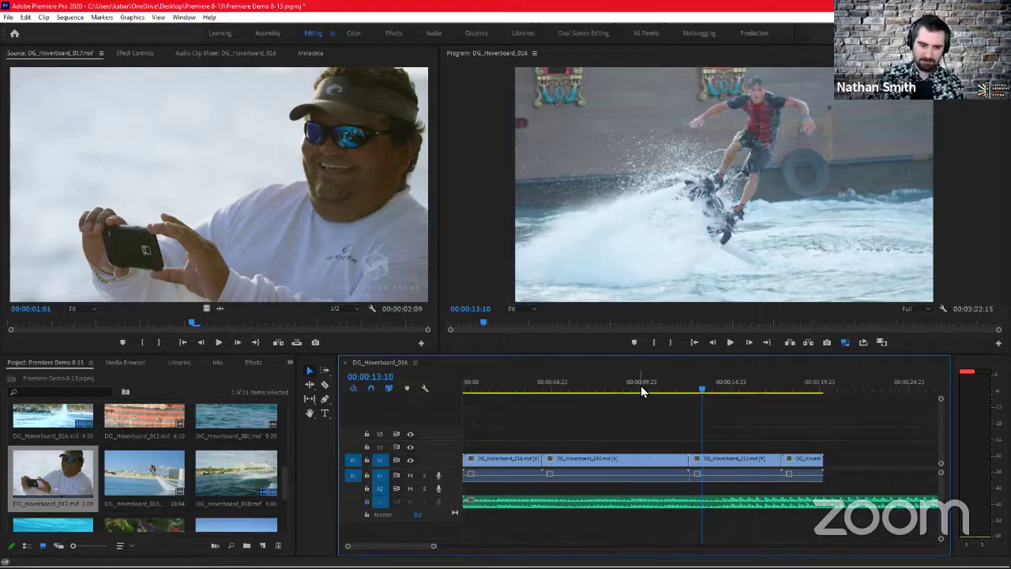
pyautogui.moveTo(640, 390); pyautogui.dragTo(561, 391)
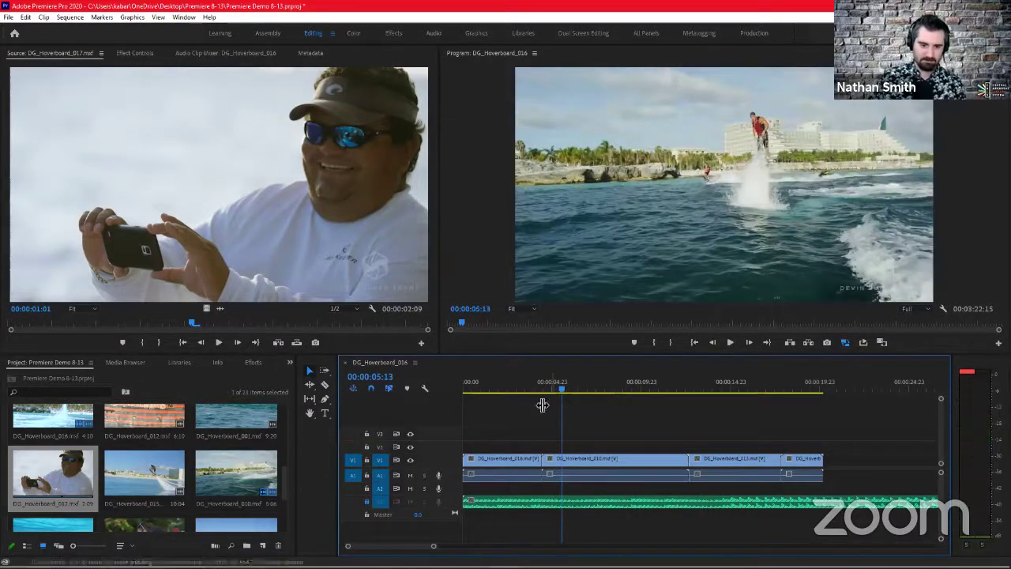
pyautogui.hotkey('shift', 'k')
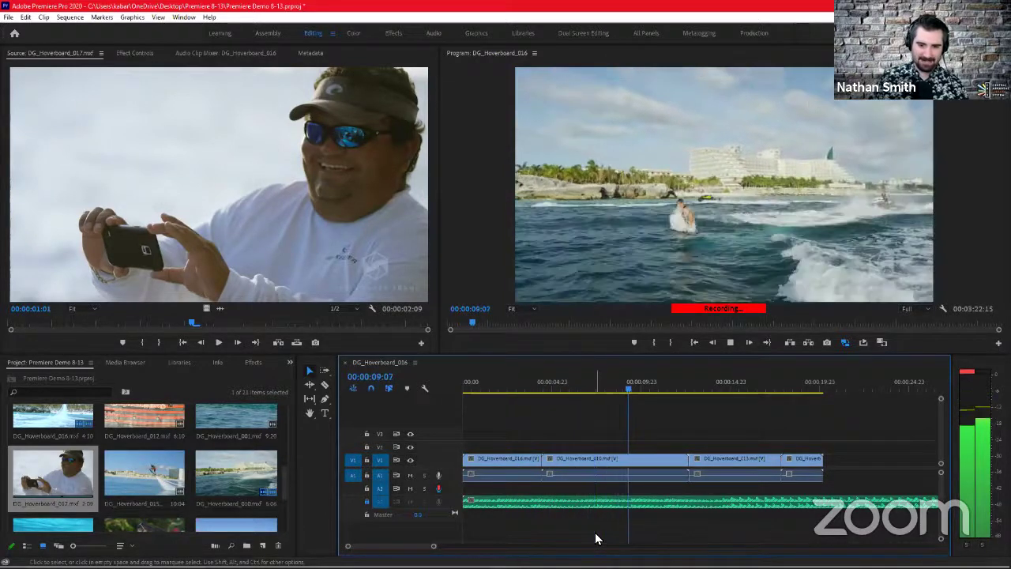
pyautogui.press('space')
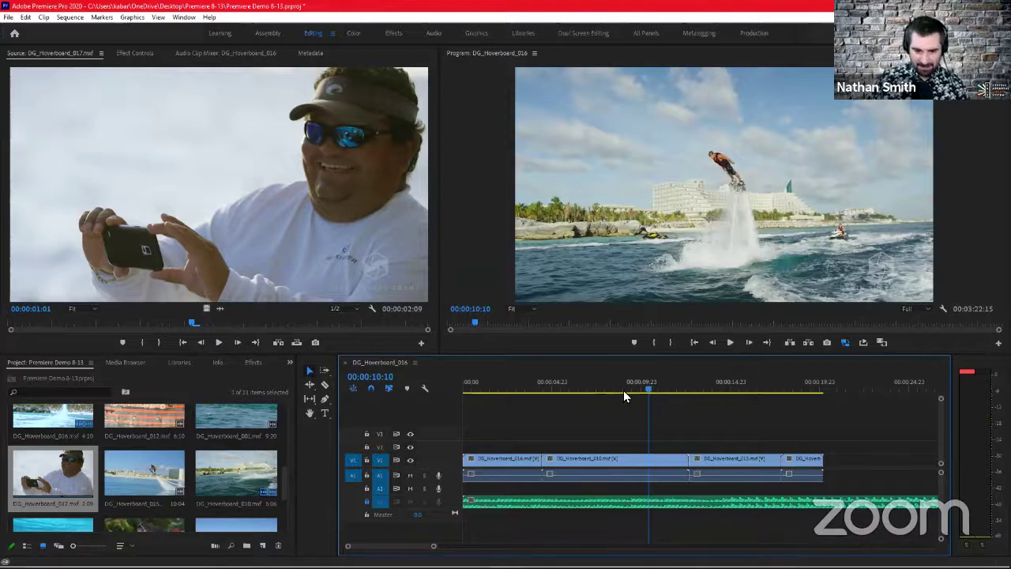
pyautogui.moveTo(623, 390); pyautogui.dragTo(673, 392)
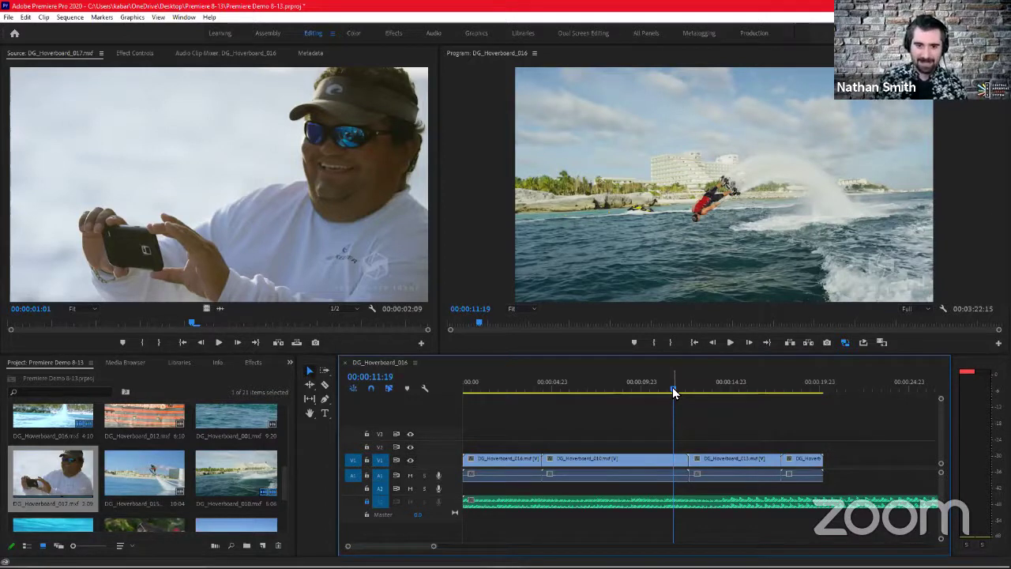
# - Scrub the sequence and park the playhead on the jump shot at 00:00:03:17
pyautogui.click(609, 387)
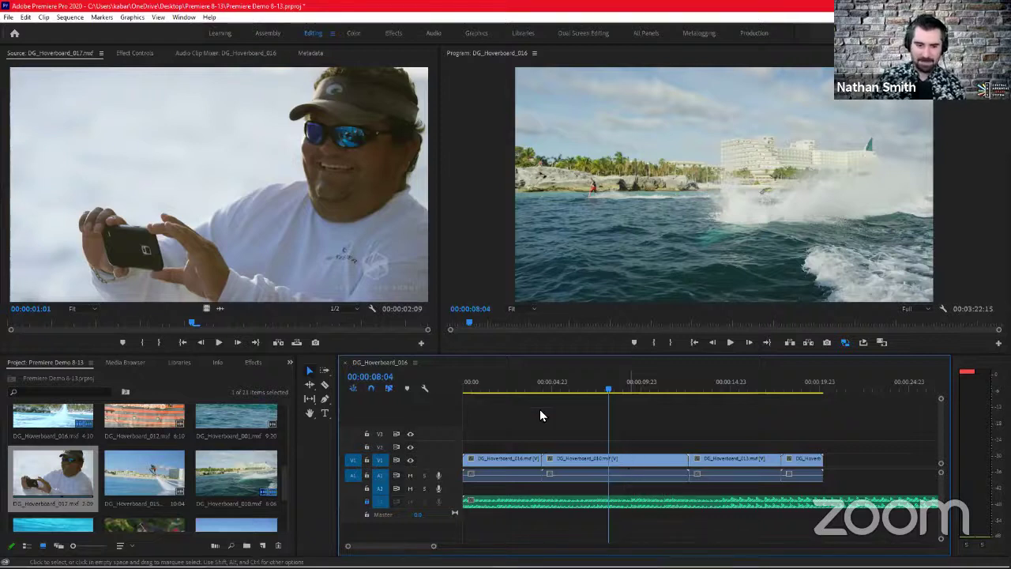
pyautogui.click(532, 387)
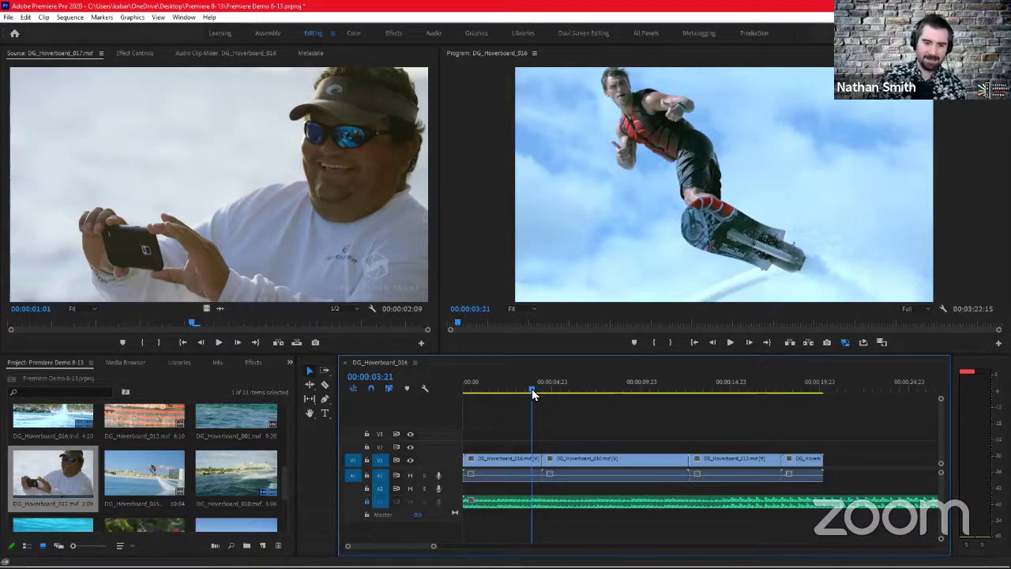
pyautogui.click(505, 389)
pyautogui.press('space')
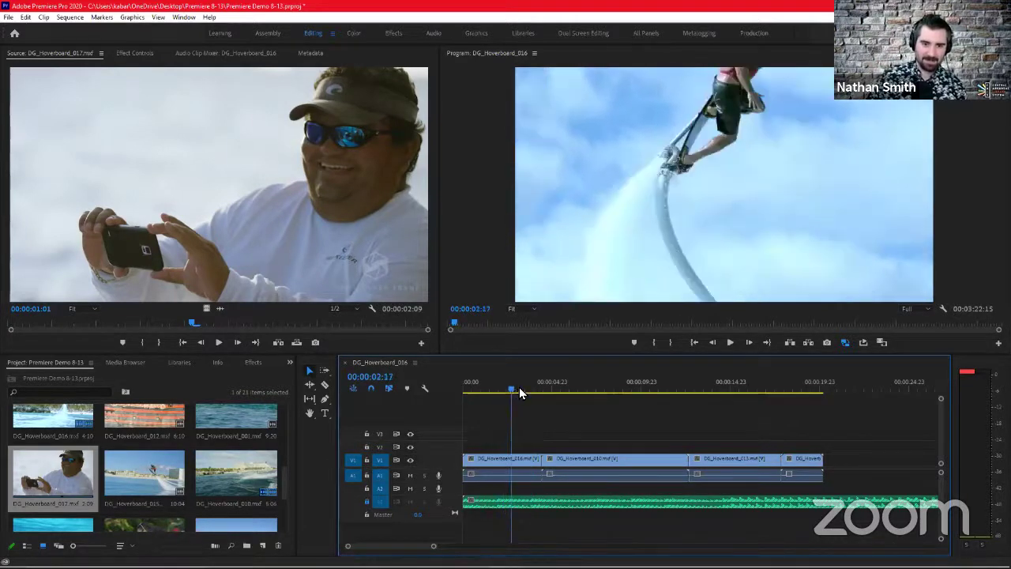
pyautogui.click(529, 389)
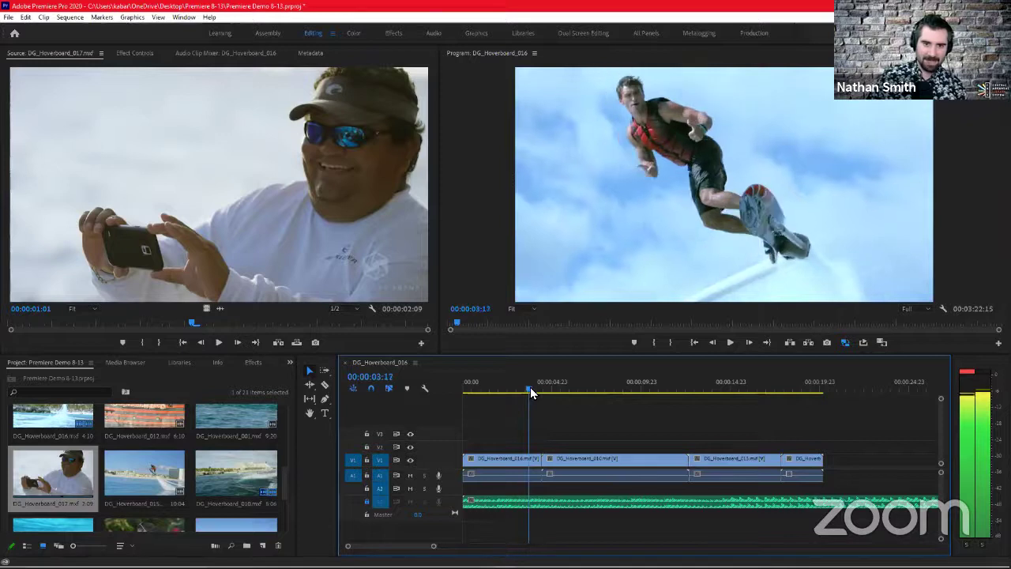
pyautogui.moveTo(530, 389); pyautogui.dragTo(532, 390)
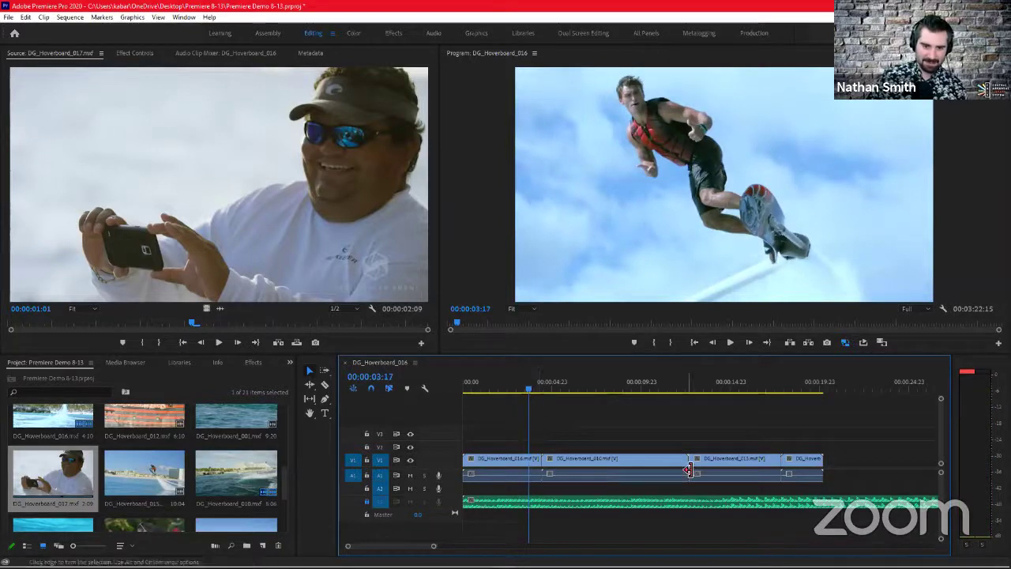
# - Lift DG_Hoverboard_010 from V1 onto V2 overlapping 016, then preview at 00:00:03:13
pyautogui.click(631, 461)
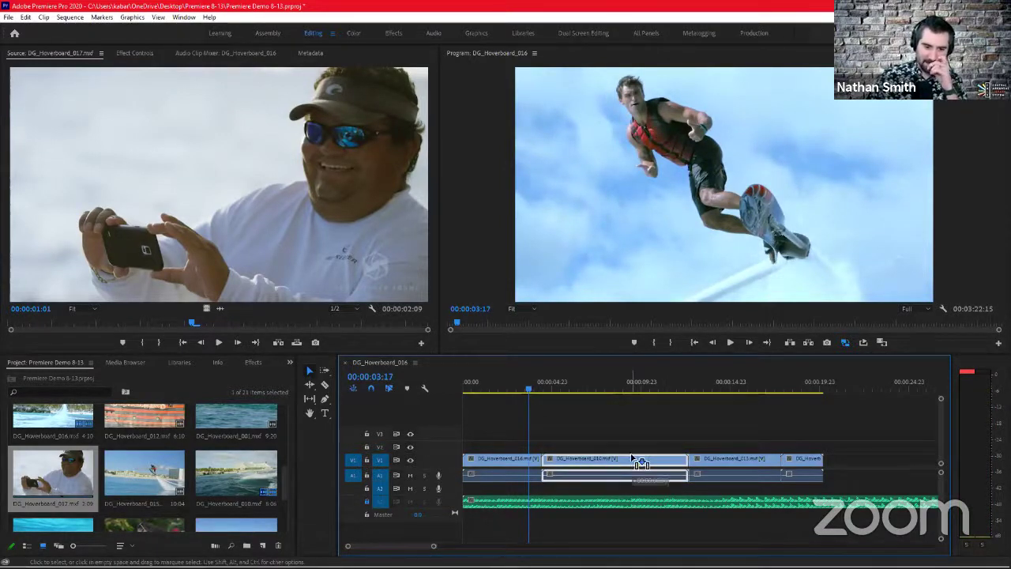
pyautogui.moveTo(631, 462); pyautogui.dragTo(599, 450)
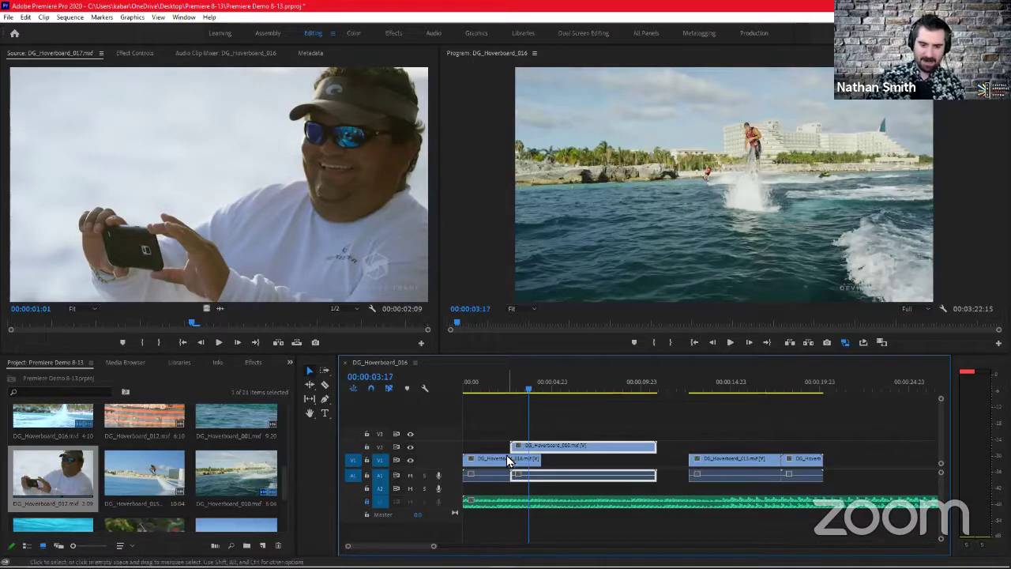
pyautogui.click(500, 388)
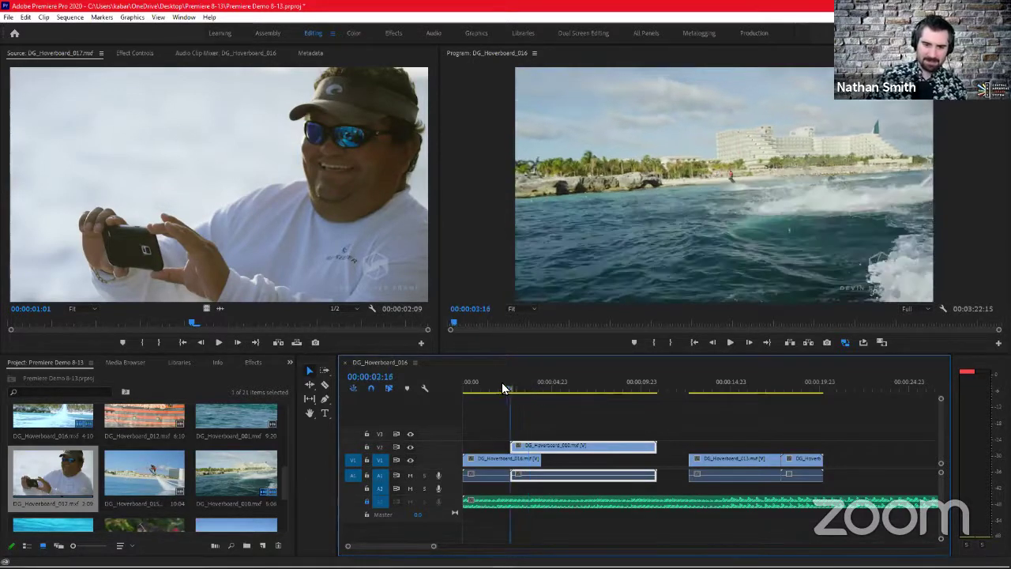
pyautogui.moveTo(521, 388); pyautogui.dragTo(527, 387)
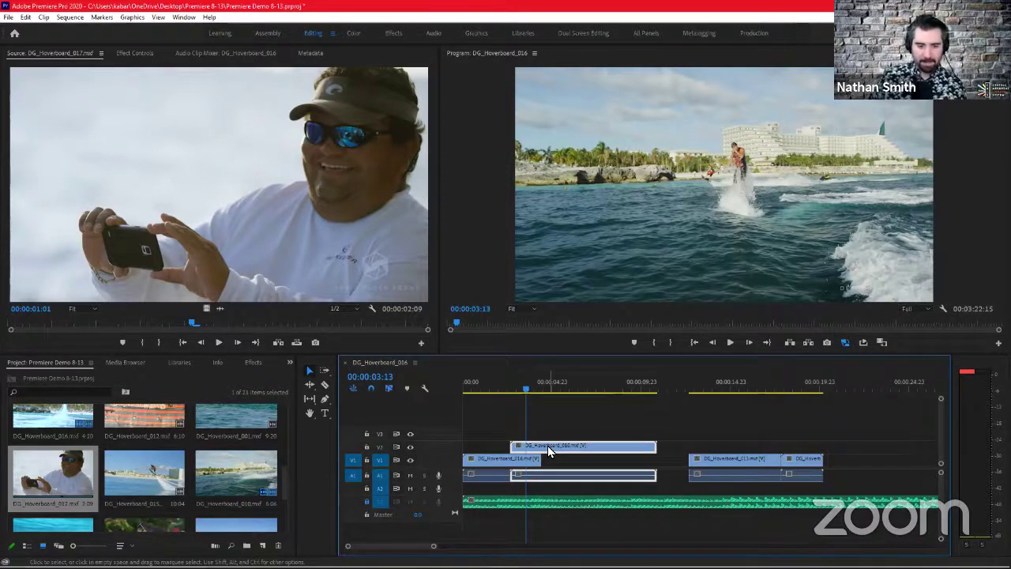
# - Target V1 as the source patch and turn V2's output back on to show DG_Hoverboard_010
pyautogui.click(348, 460)
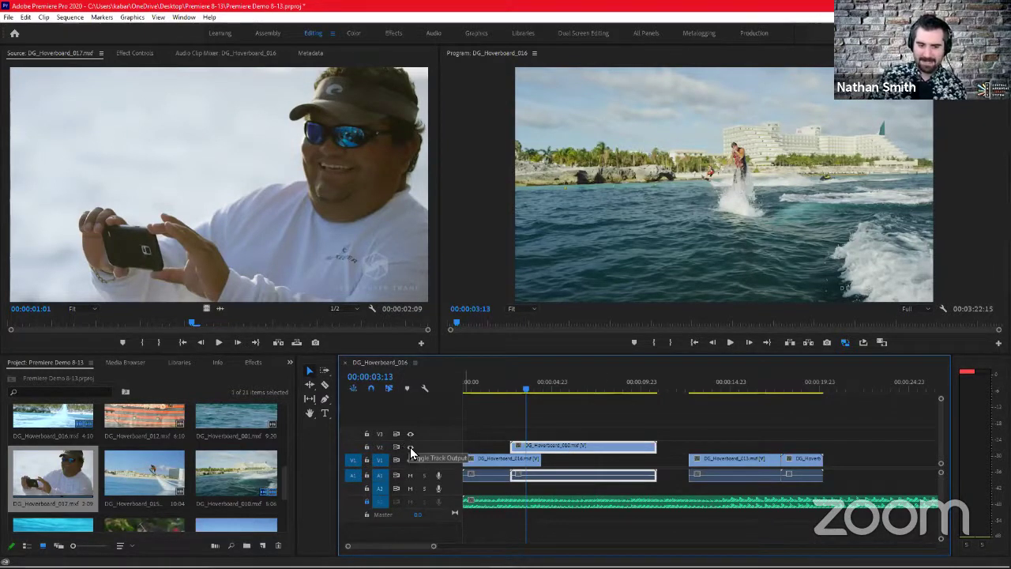
pyautogui.click(410, 448)
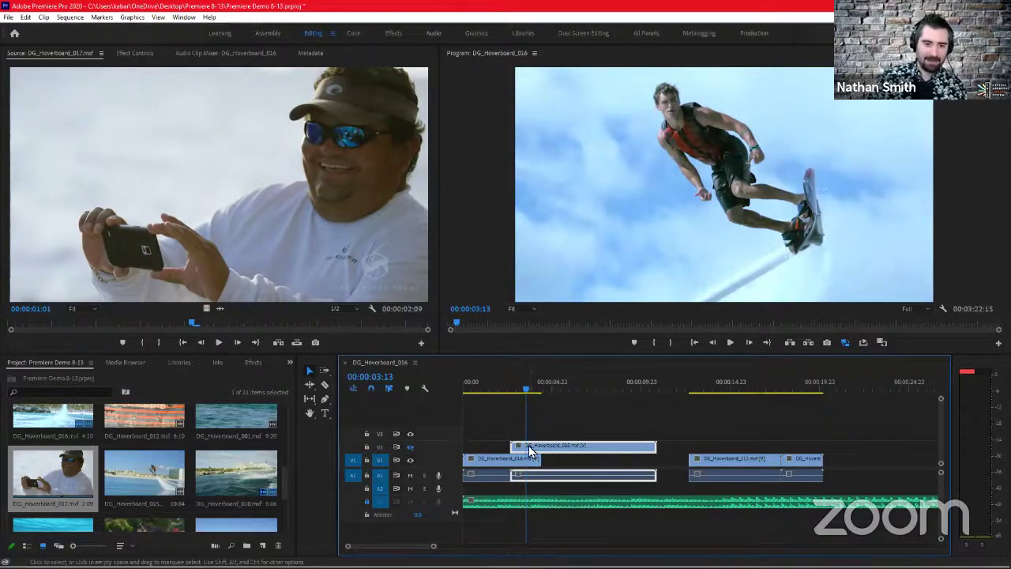
pyautogui.moveTo(525, 391); pyautogui.dragTo(559, 397)
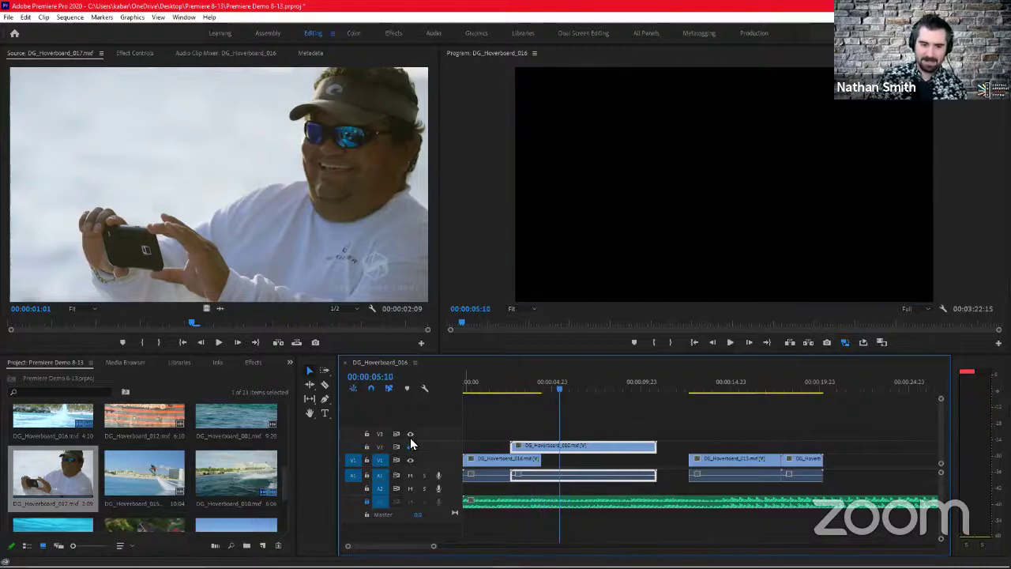
pyautogui.click(409, 448)
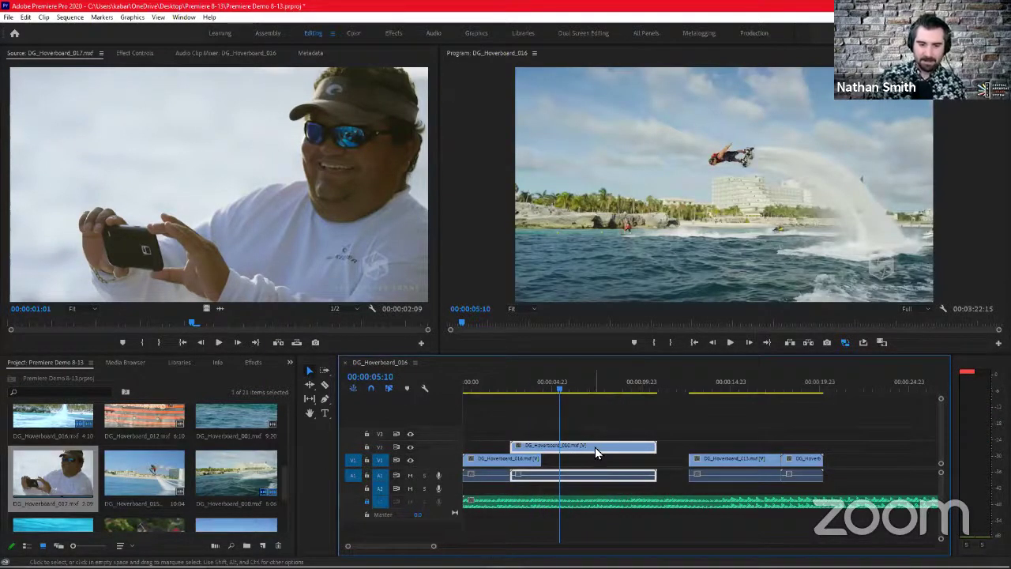
# - Move DG_Hoverboard_010 from V2 back onto V1 right after DG_Hoverboard_016, then deselect
pyautogui.moveTo(597, 447); pyautogui.dragTo(629, 459)
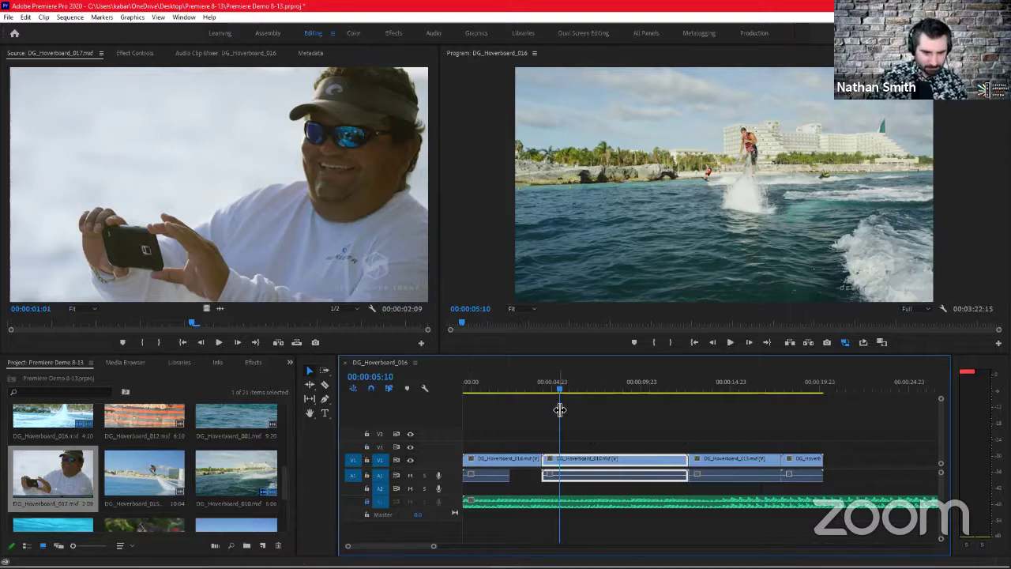
pyautogui.click(528, 406)
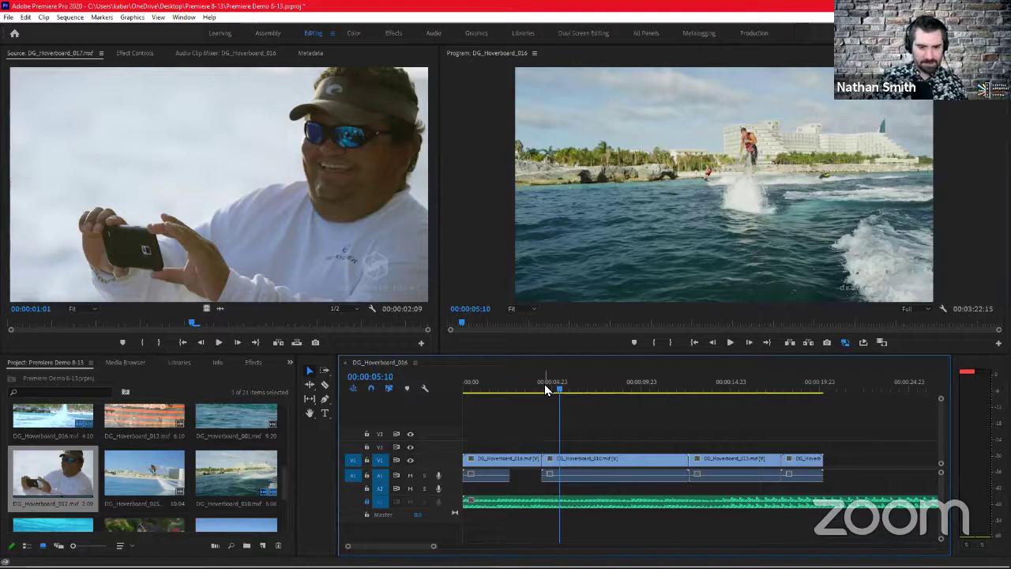
pyautogui.moveTo(545, 384); pyautogui.dragTo(530, 384)
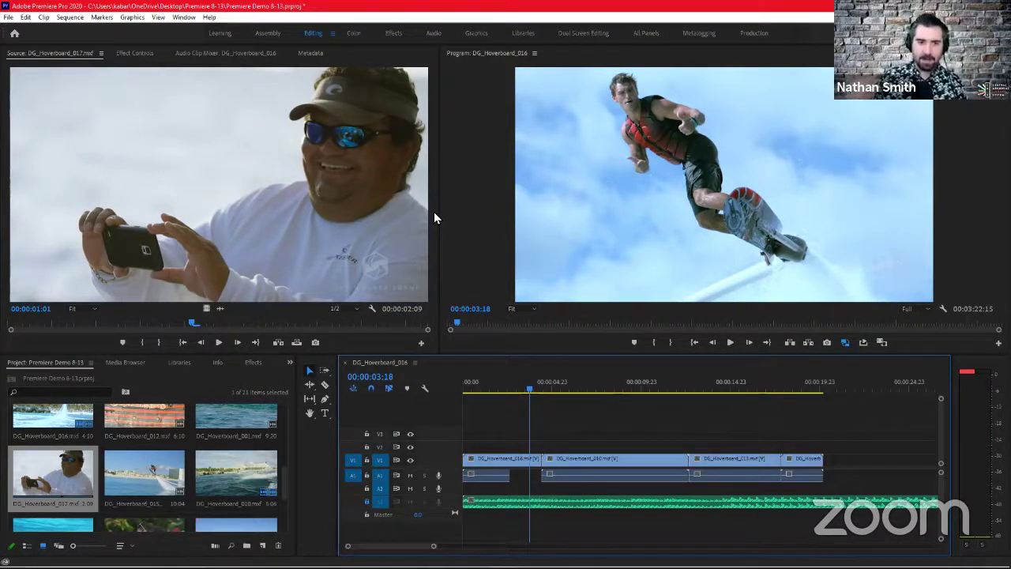
pyautogui.click(381, 59)
pyautogui.click(446, 99)
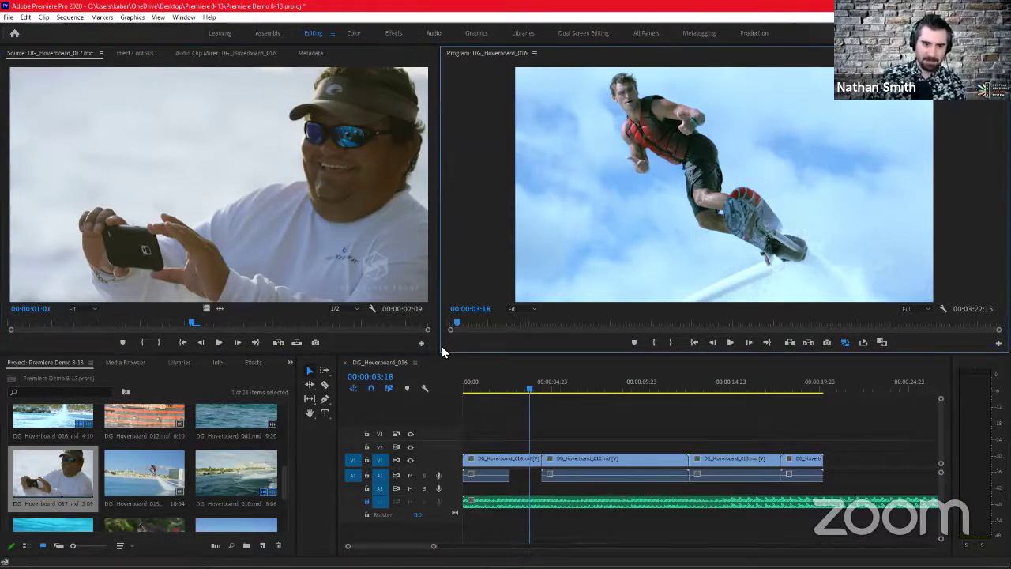
pyautogui.click(455, 371)
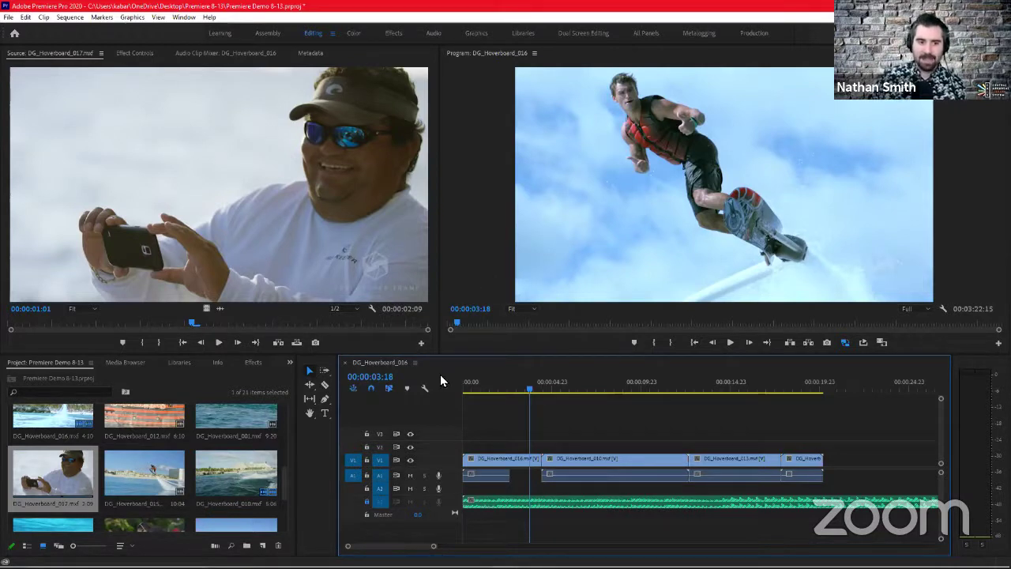
pyautogui.click(502, 239)
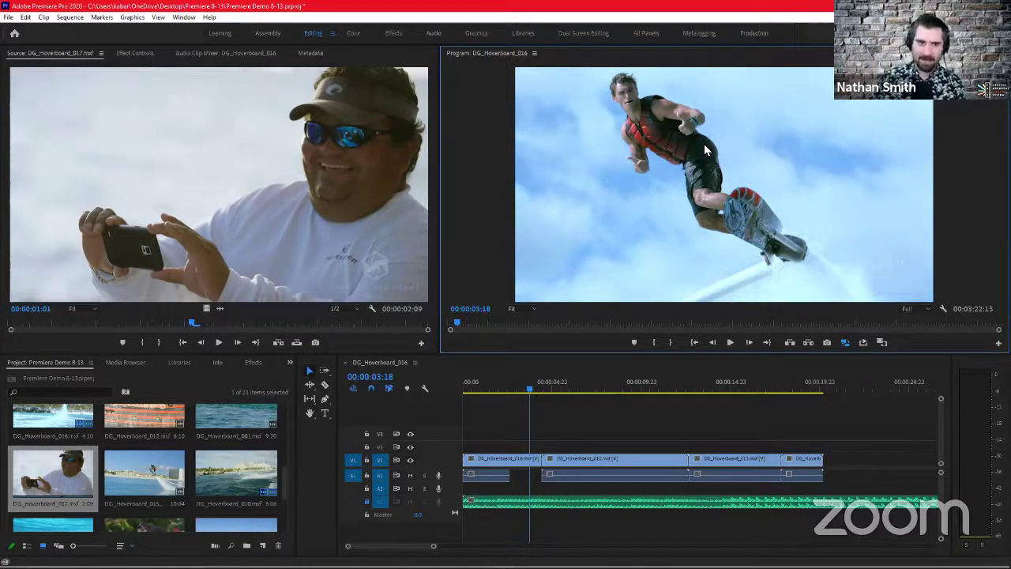
pyautogui.click(429, 256)
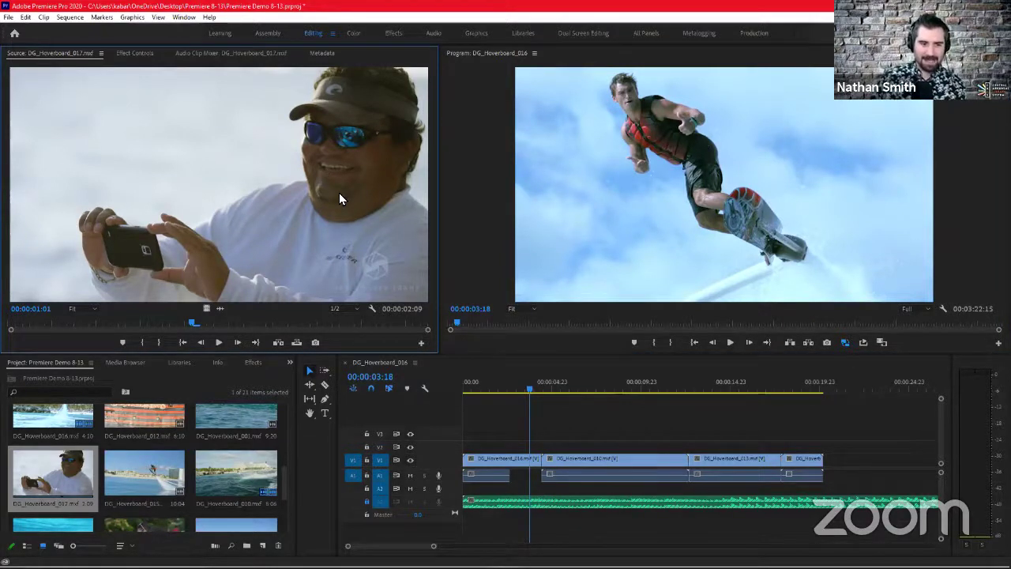
pyautogui.press('space')
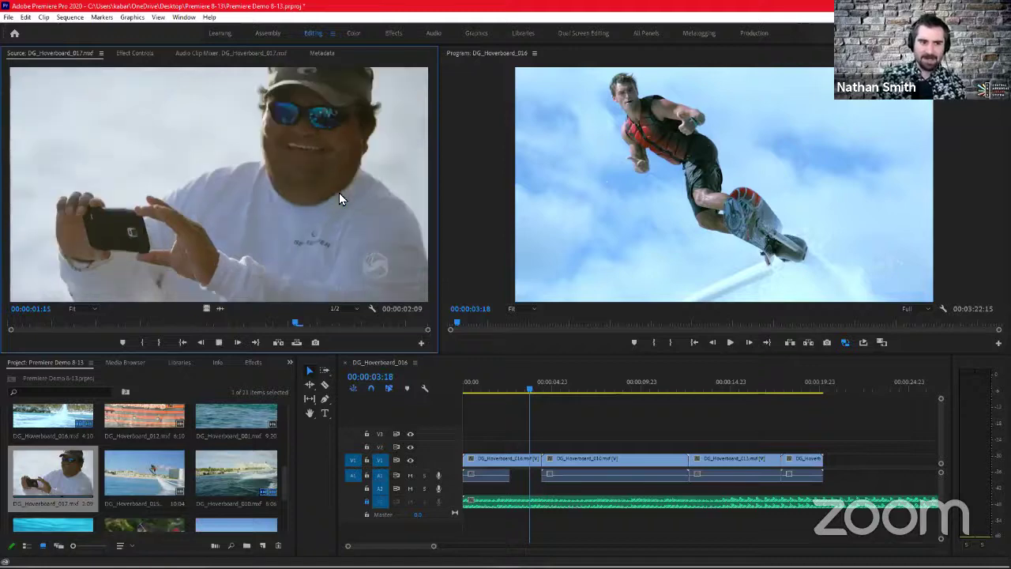
pyautogui.press('space')
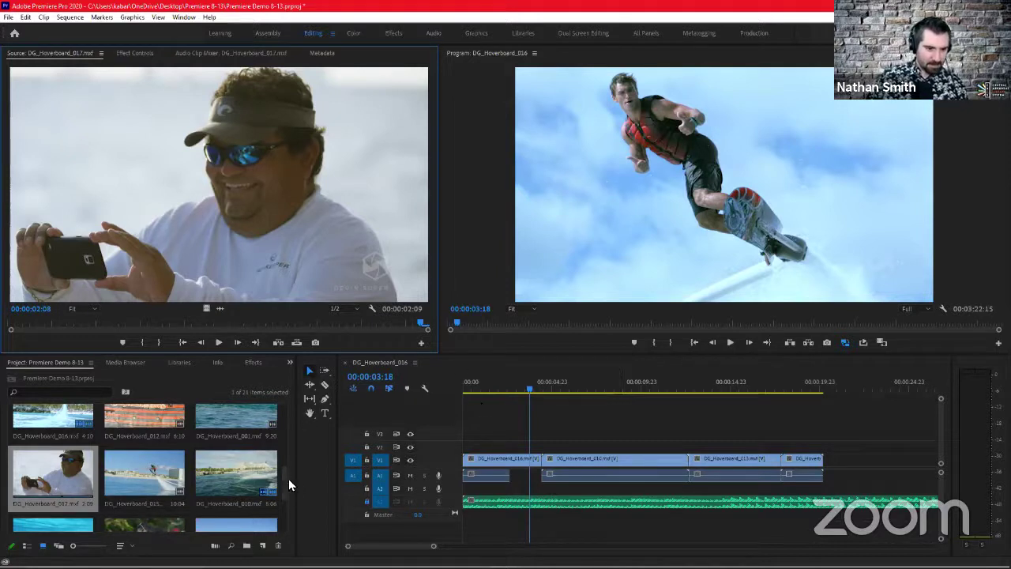
pyautogui.scroll(-3, 286, 484)
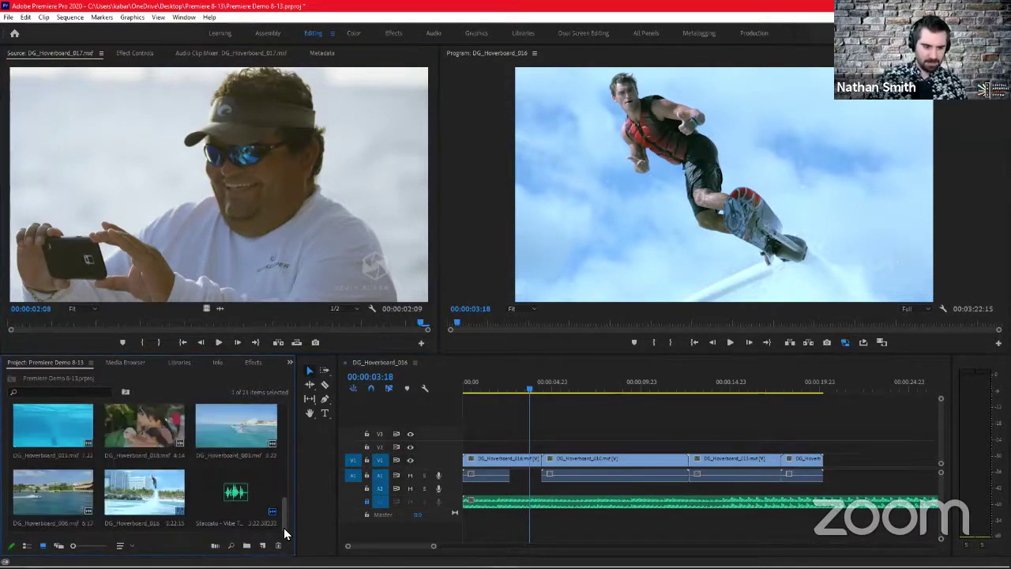
pyautogui.scroll(4, 293, 419)
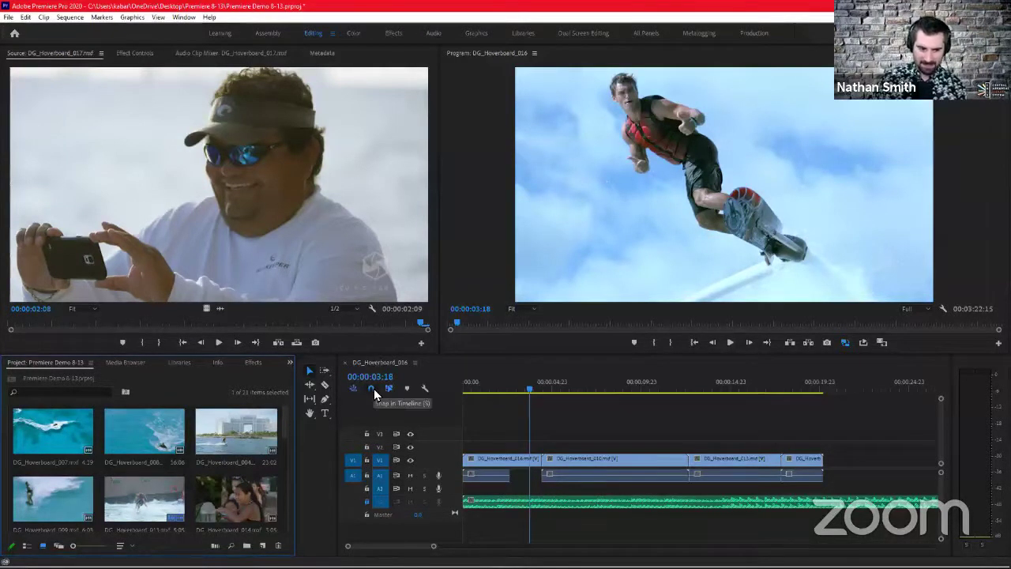
pyautogui.click(602, 419)
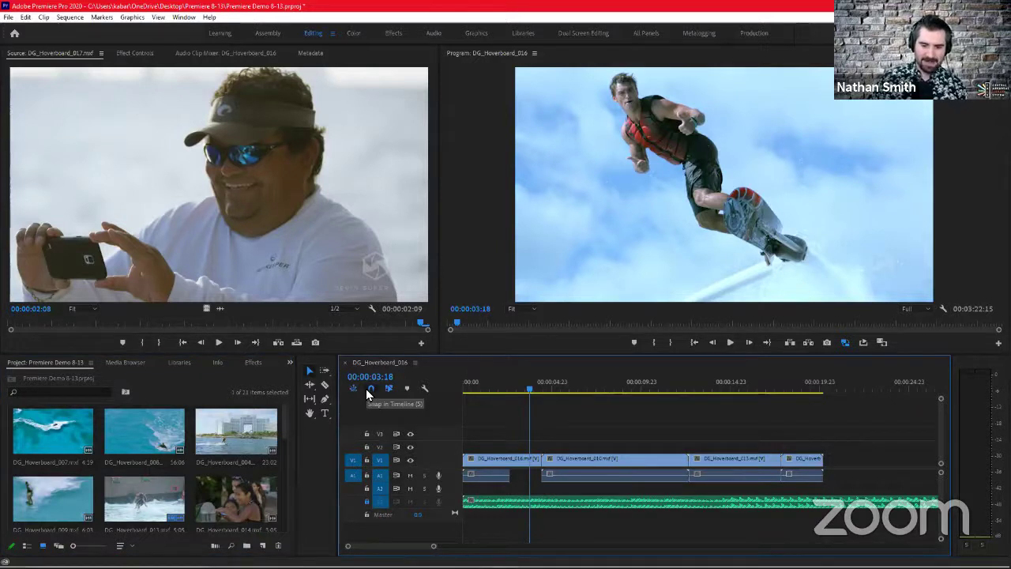
pyautogui.moveTo(560, 459)
pyautogui.mouseDown()
pyautogui.moveTo(562, 433)
pyautogui.moveTo(560, 447)
pyautogui.moveTo(490, 447)
pyautogui.moveTo(670, 452)
pyautogui.moveTo(590, 447)
pyautogui.moveTo(571, 453)
pyautogui.moveTo(570, 467)
pyautogui.mouseUp()
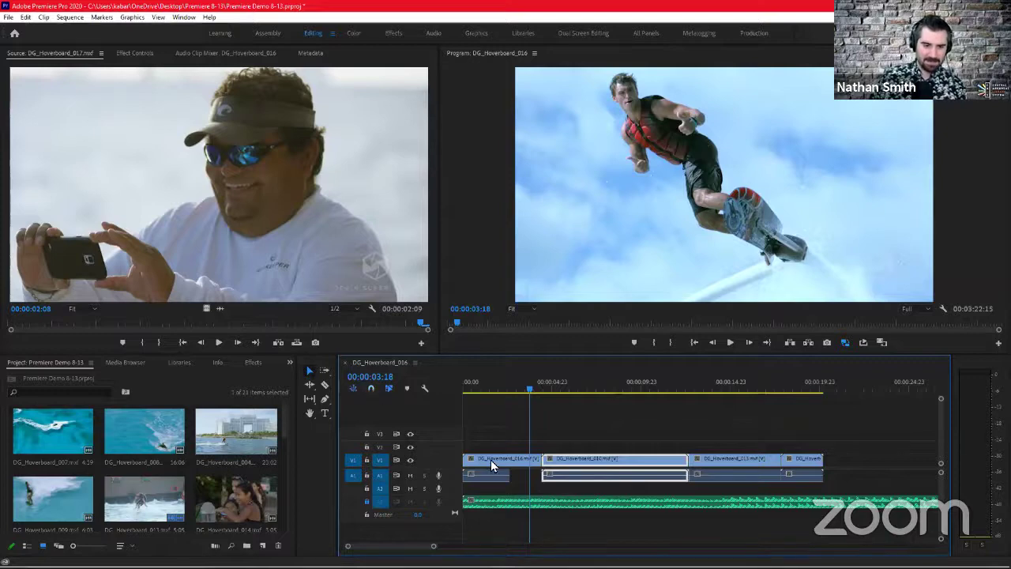
pyautogui.click(585, 384)
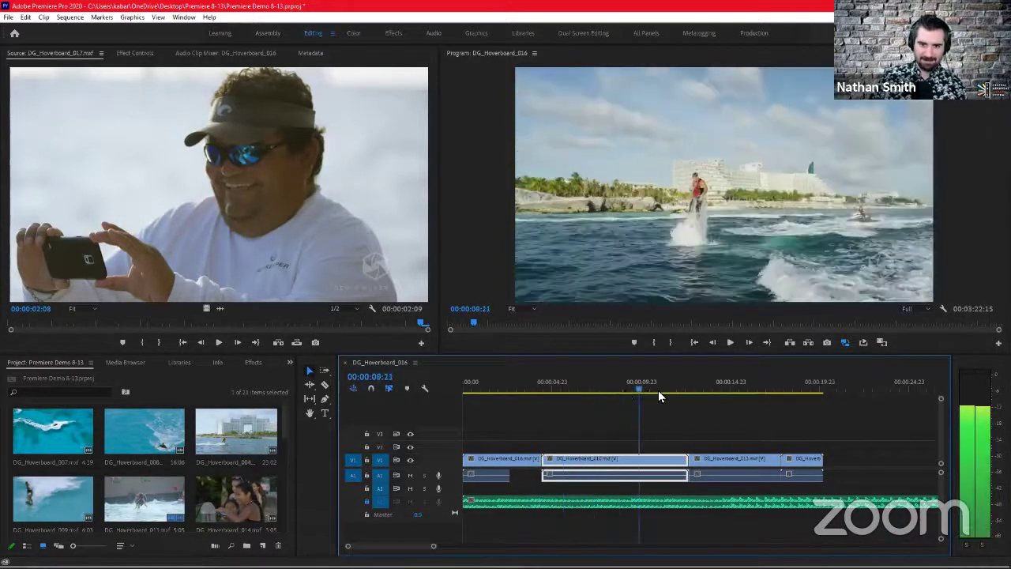
pyautogui.moveTo(658, 390); pyautogui.dragTo(555, 397)
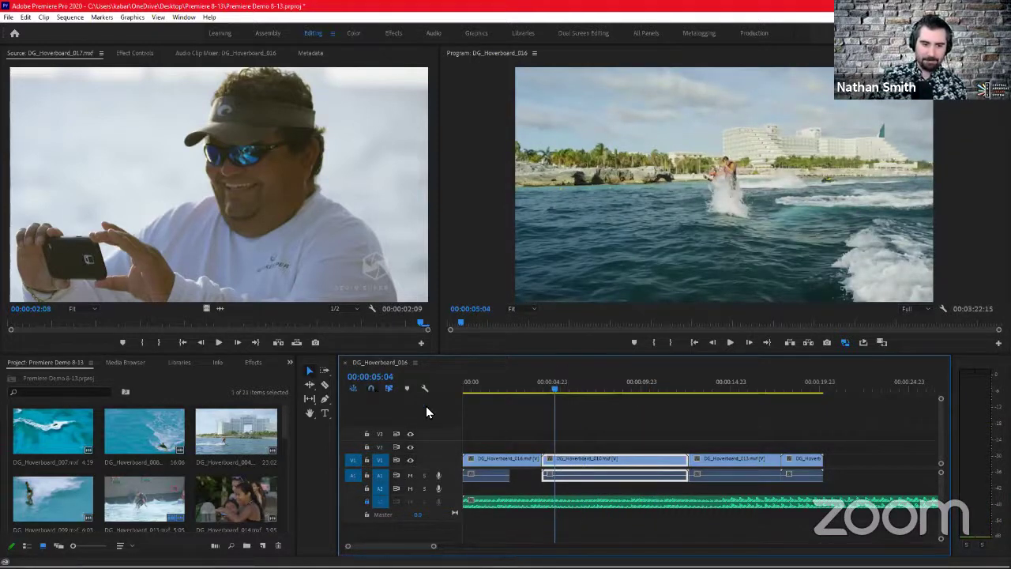
pyautogui.moveTo(605, 467)
pyautogui.mouseDown()
pyautogui.moveTo(588, 464)
pyautogui.moveTo(602, 465)
pyautogui.mouseUp()
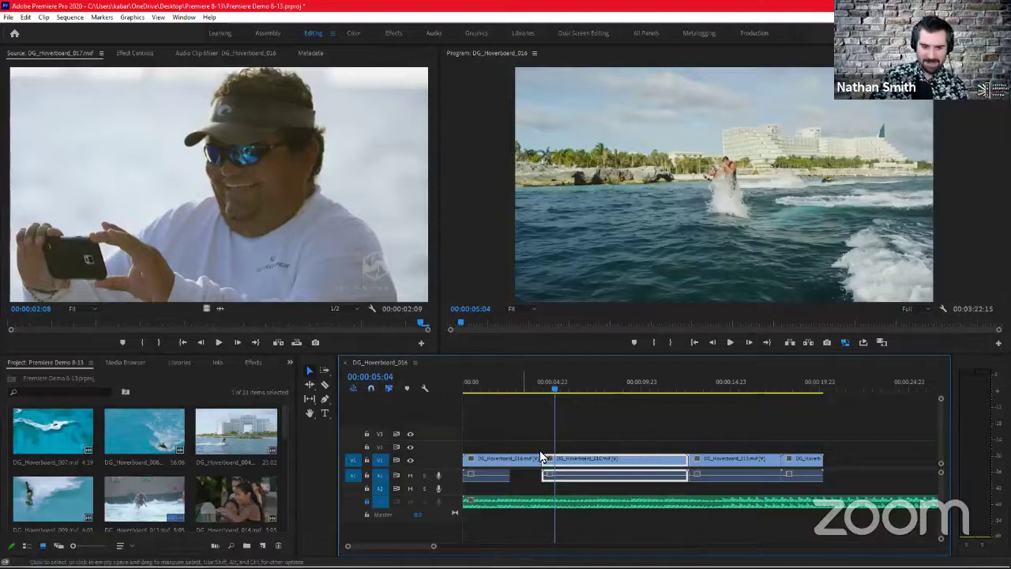
pyautogui.moveTo(579, 464); pyautogui.dragTo(581, 466)
pyautogui.moveTo(585, 468); pyautogui.dragTo(585, 466)
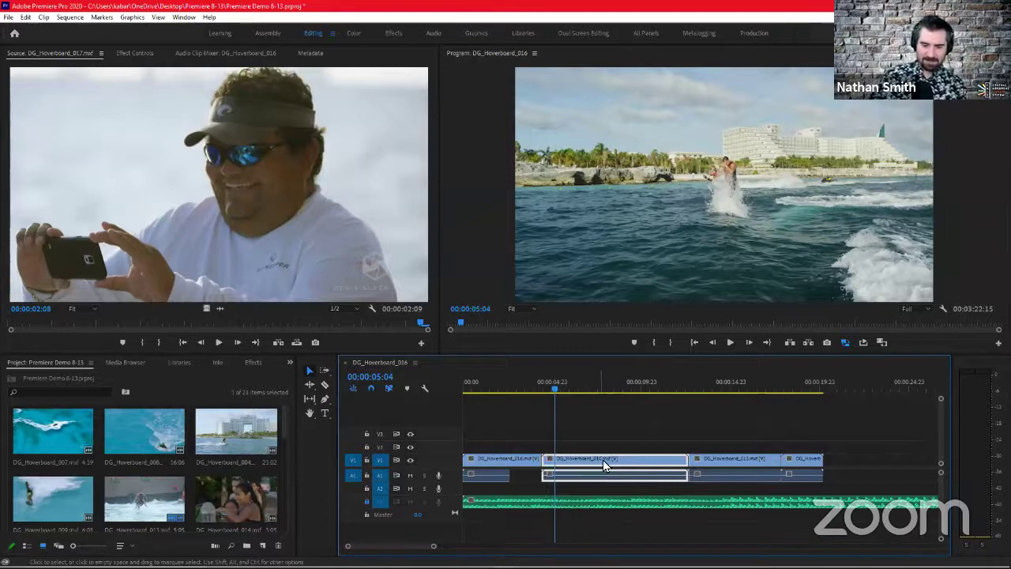
pyautogui.moveTo(603, 462)
pyautogui.mouseDown()
pyautogui.moveTo(565, 466)
pyautogui.moveTo(603, 466)
pyautogui.mouseUp()
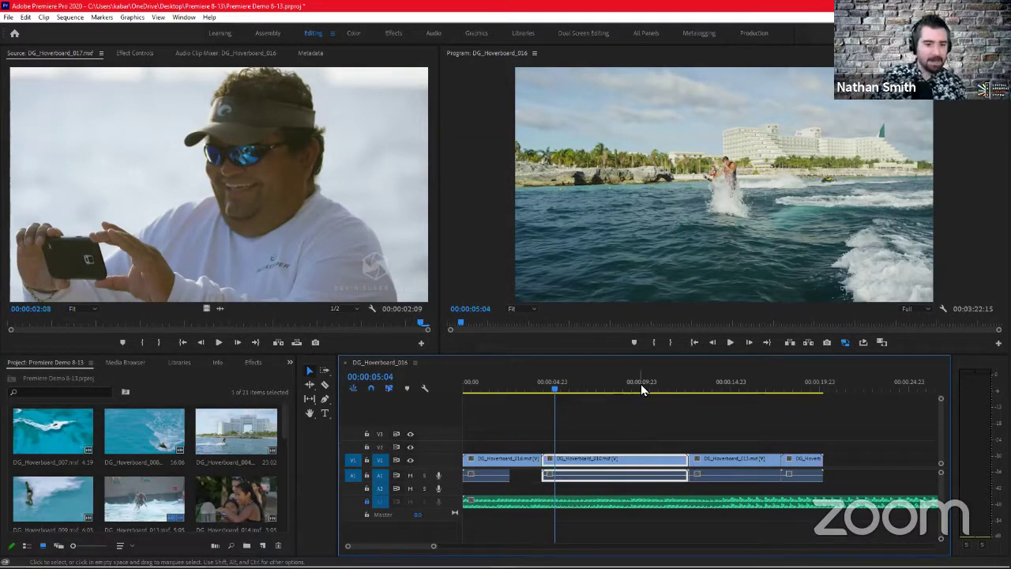
pyautogui.click(488, 410)
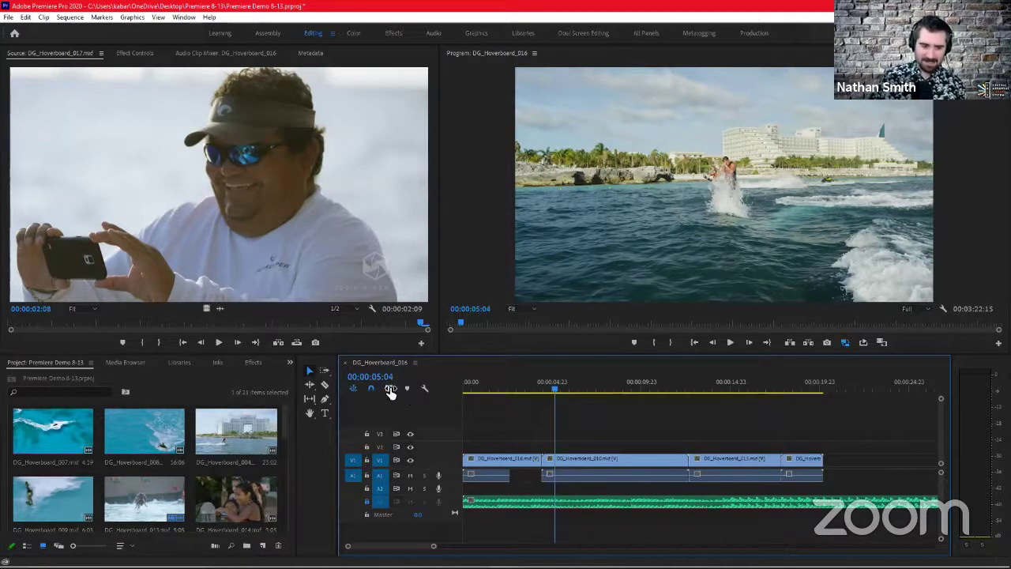
pyautogui.click(644, 463)
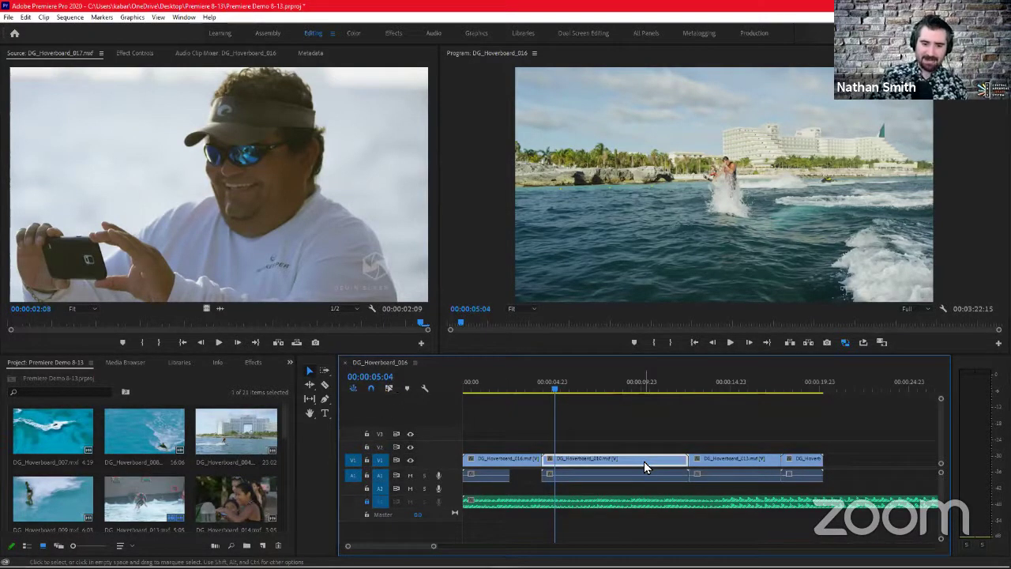
pyautogui.moveTo(643, 462)
pyautogui.mouseDown()
pyautogui.moveTo(650, 435)
pyautogui.moveTo(640, 449)
pyautogui.moveTo(640, 434)
pyautogui.moveTo(608, 435)
pyautogui.moveTo(638, 433)
pyautogui.moveTo(641, 462)
pyautogui.mouseUp()
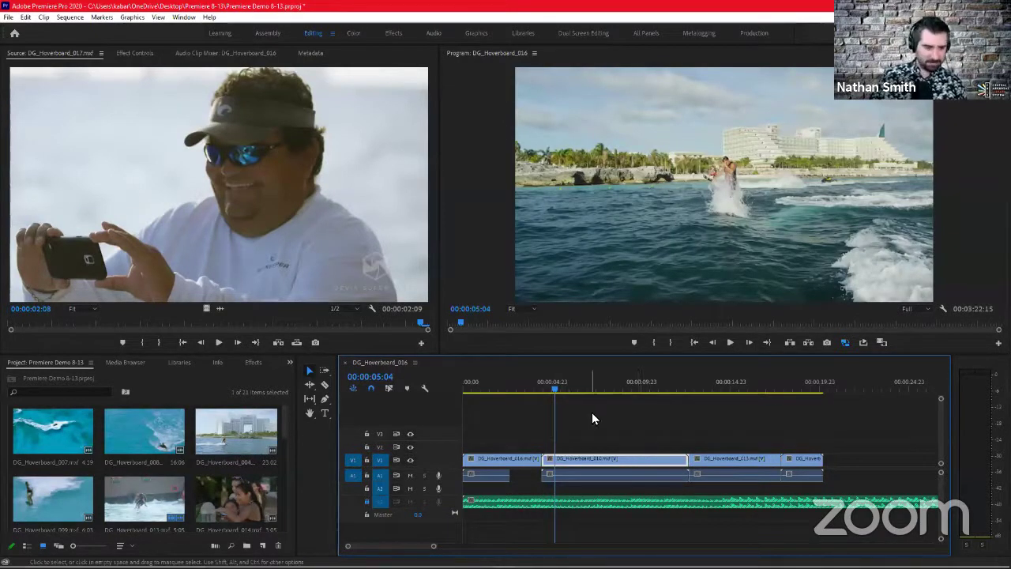
# - Turn on Linked Selection and place the playhead at 00:00:04:10
pyautogui.click(388, 387)
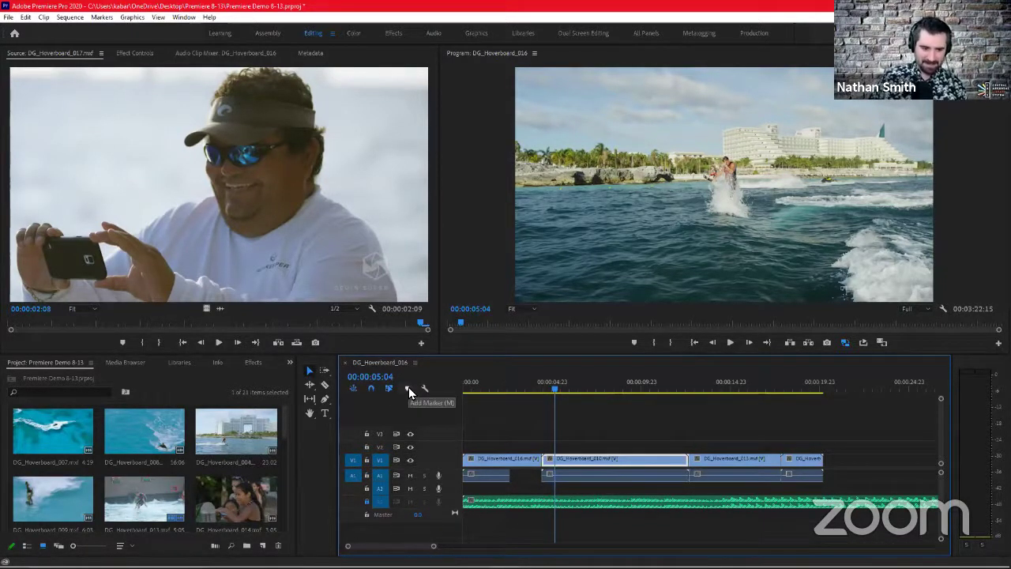
pyautogui.click(600, 386)
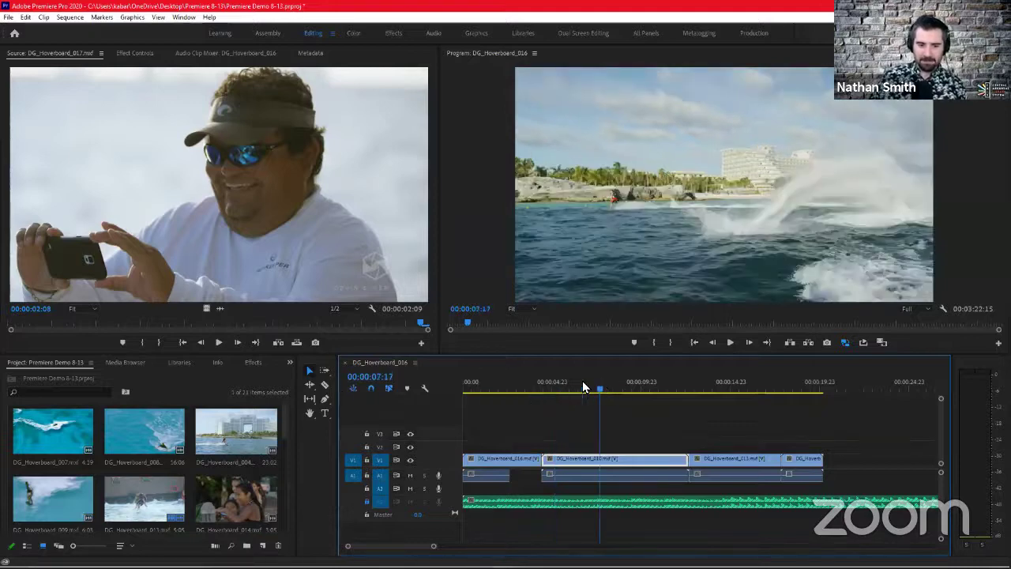
pyautogui.click(543, 383)
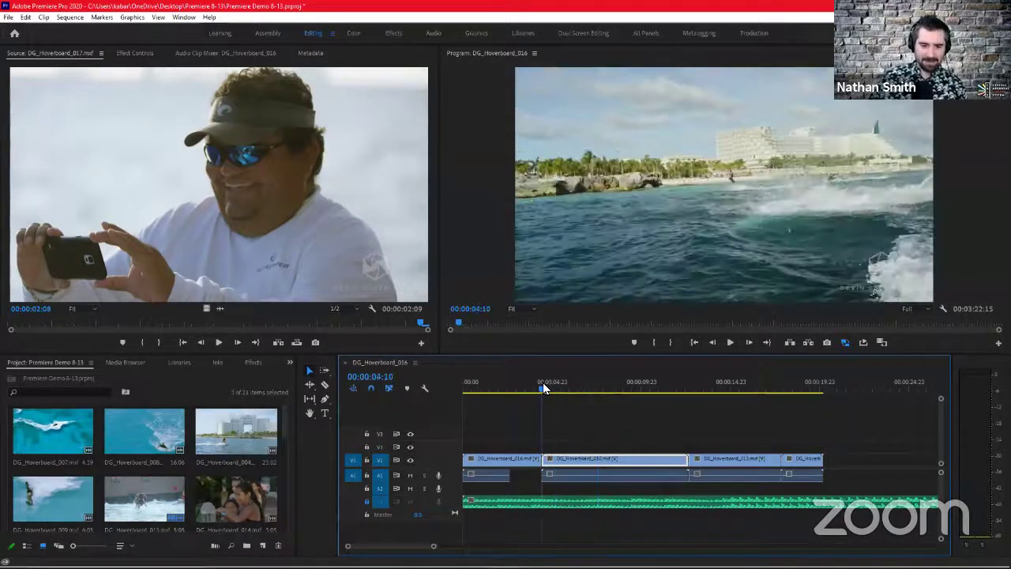
# - Add a marker at 00:00:04:10, then delete it from its marker settings
pyautogui.click(407, 390)
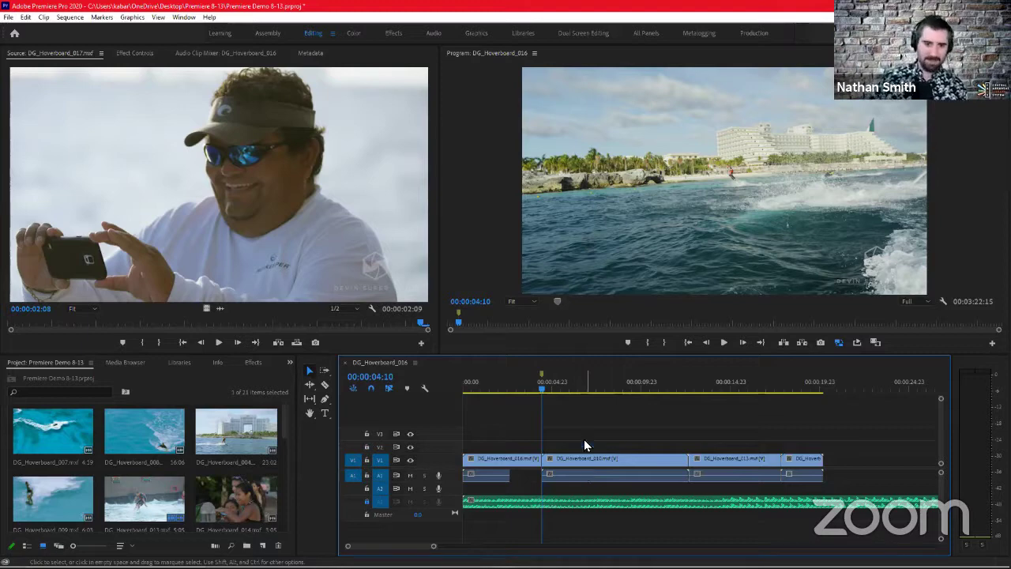
pyautogui.click(407, 388)
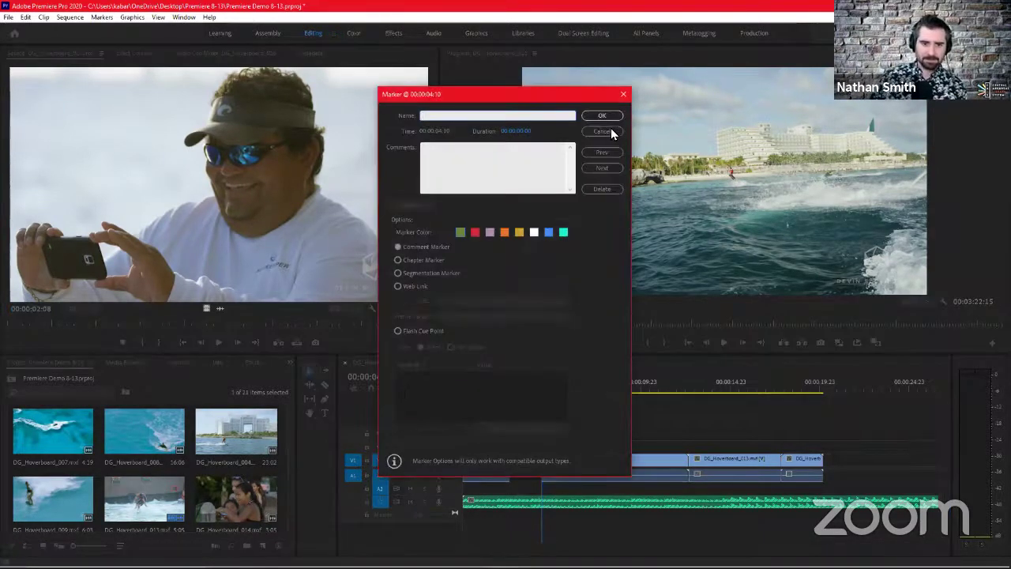
pyautogui.click(611, 133)
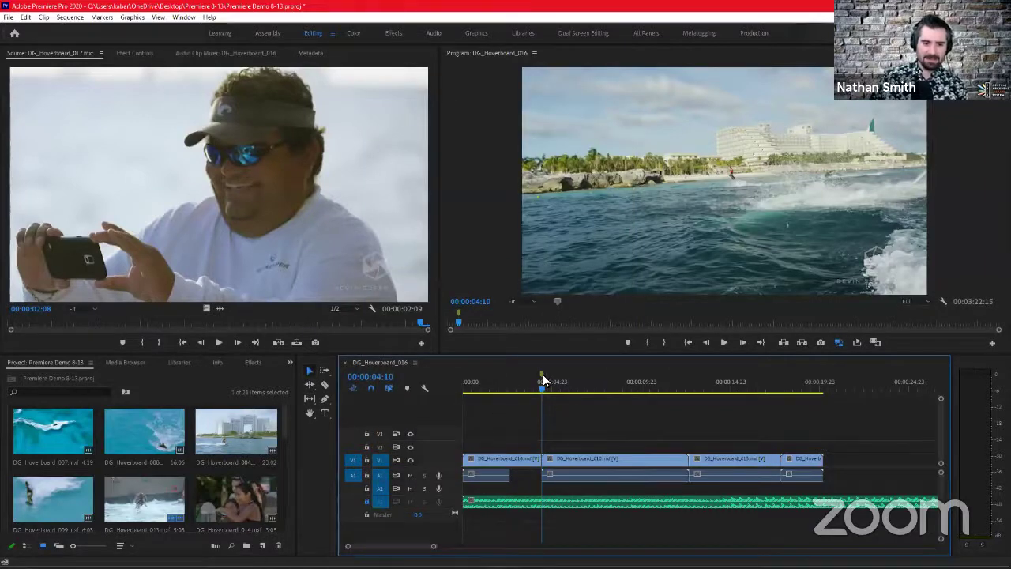
pyautogui.doubleClick(543, 374)
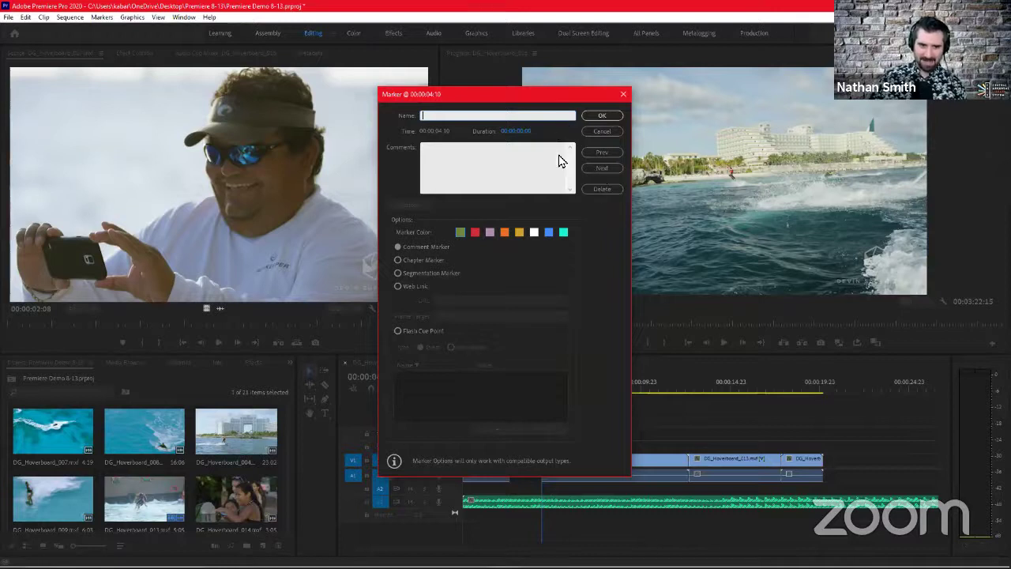
pyautogui.click(602, 189)
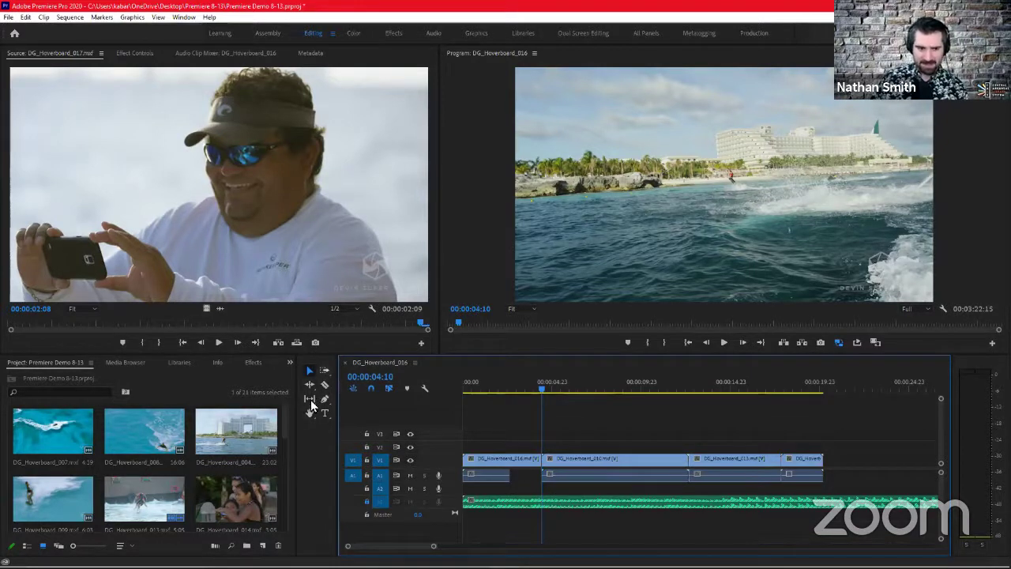
# - Save the project with Ctrl+S, keeping the four-clip DG_Hoverboard_016 sequence edits
pyautogui.click(315, 464)
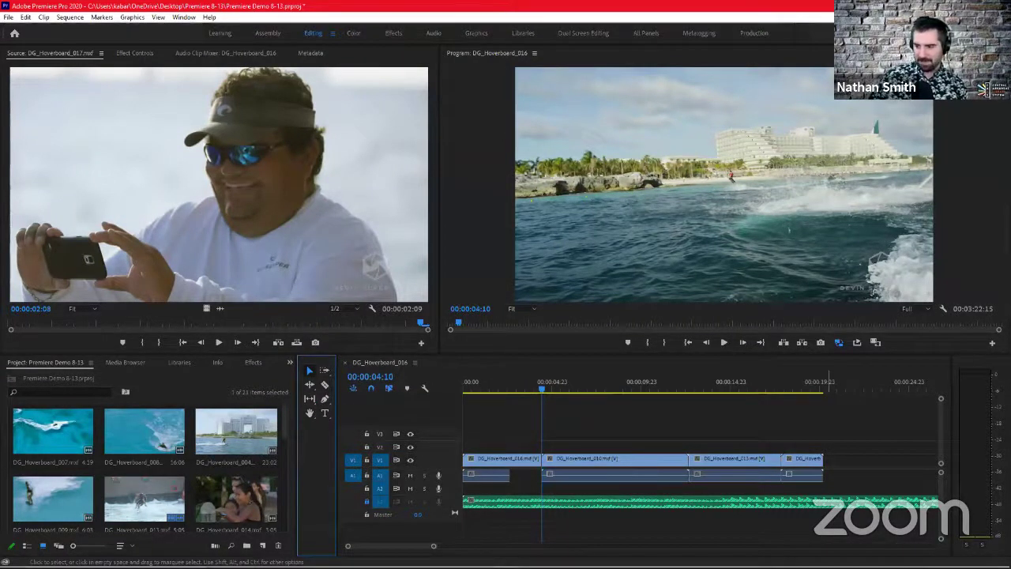
pyautogui.hotkey('ctrl', 's')
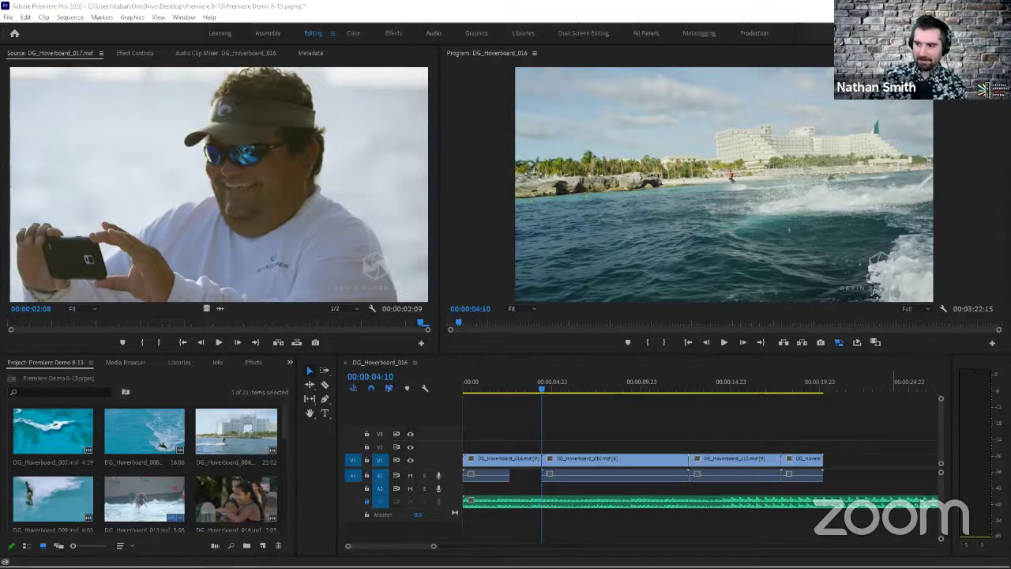
pyautogui.hotkey('alt', 'Tab')
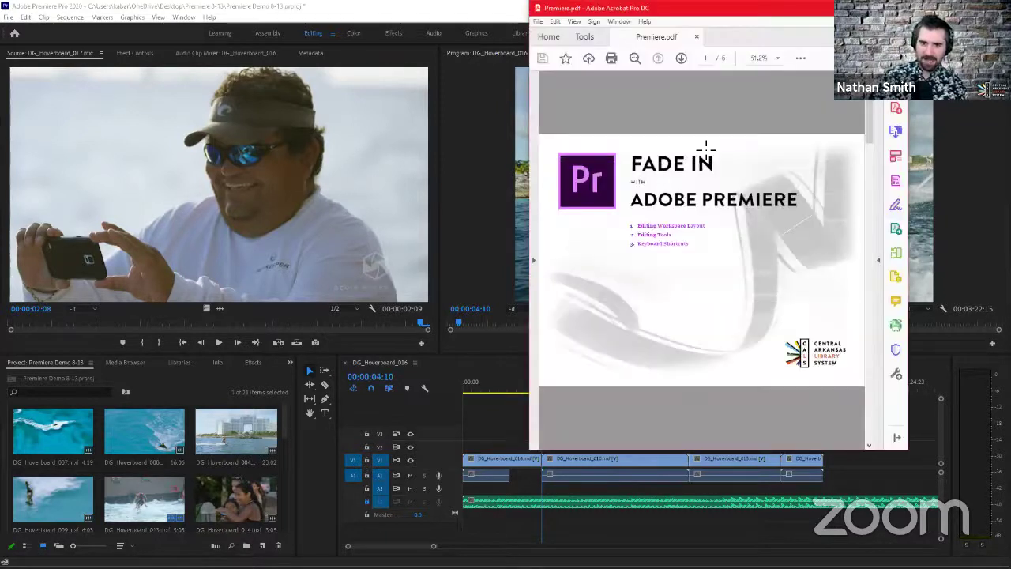
pyautogui.moveTo(734, 18); pyautogui.dragTo(763, 23)
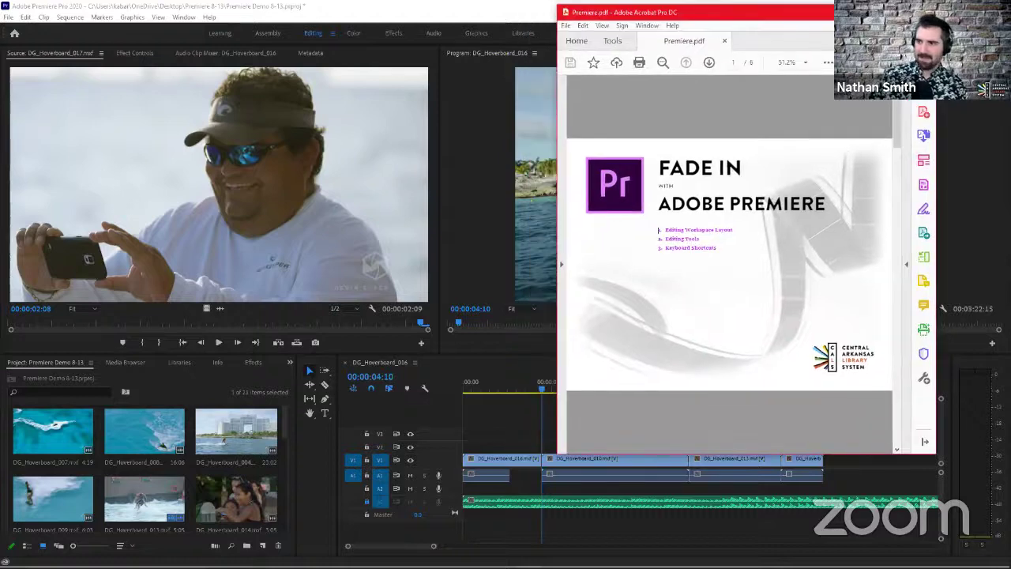
pyautogui.hotkey('alt', 'Tab')
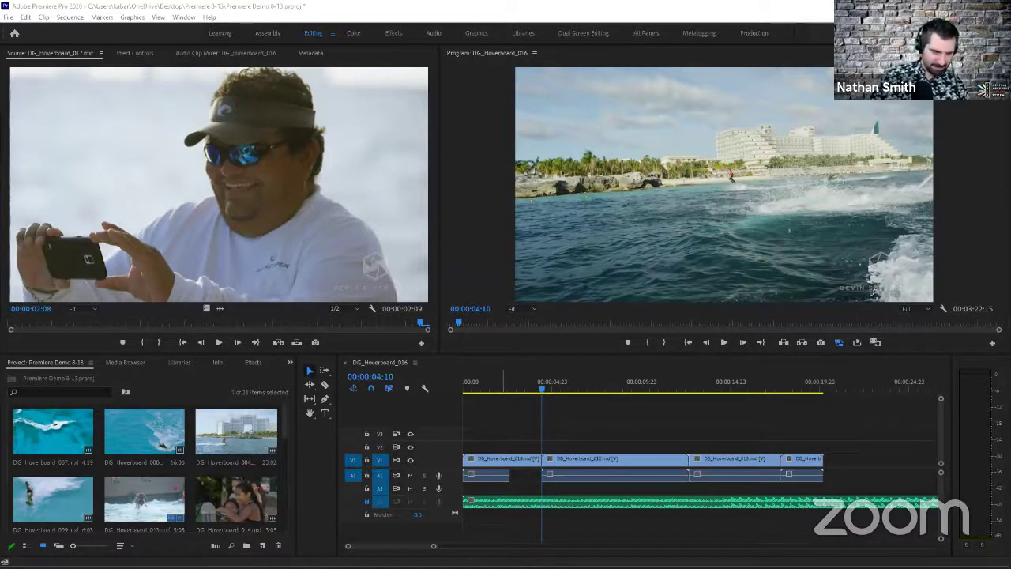
# - Try selecting and box-selecting the V1 clips, then switch to the Track Select Forward tool
pyautogui.click(591, 464)
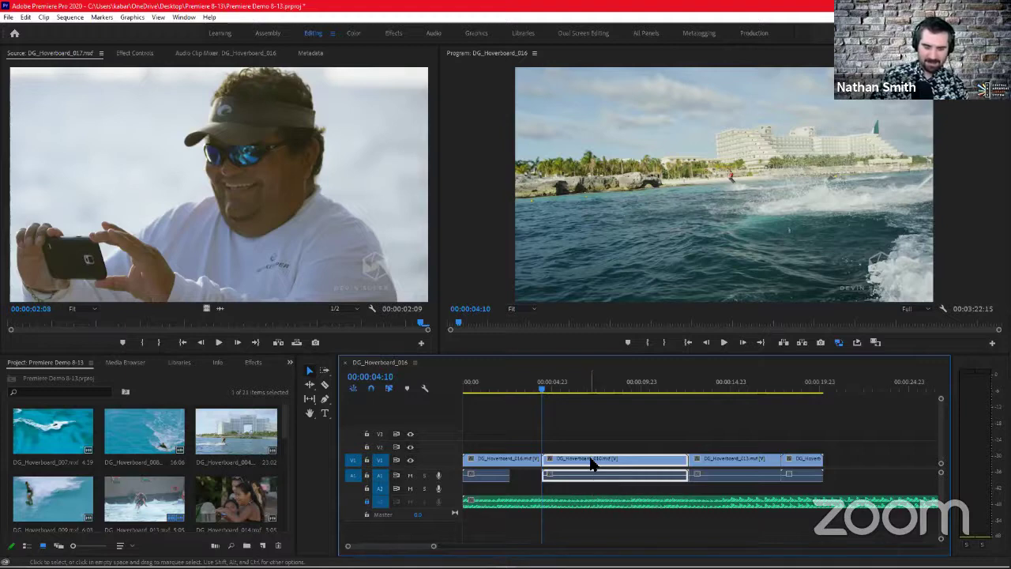
pyautogui.moveTo(590, 464)
pyautogui.mouseDown()
pyautogui.moveTo(605, 447)
pyautogui.moveTo(605, 463)
pyautogui.moveTo(593, 462)
pyautogui.mouseUp()
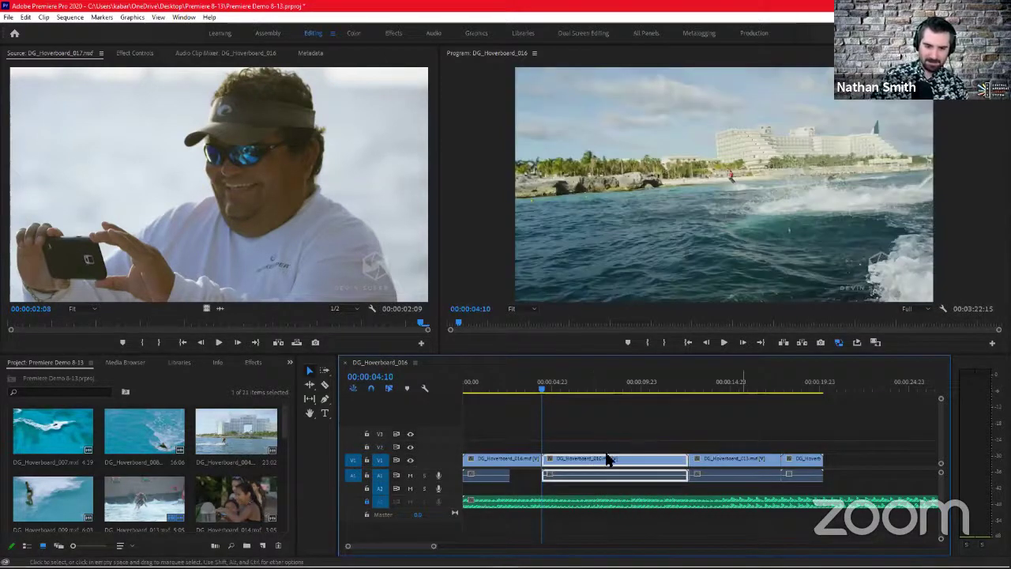
pyautogui.click(491, 431)
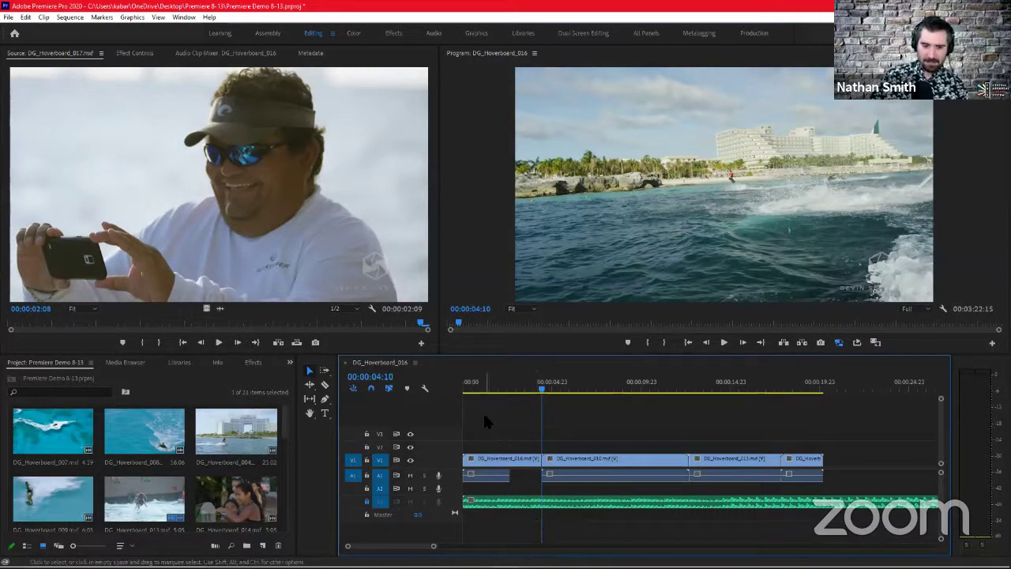
pyautogui.moveTo(485, 414); pyautogui.dragTo(869, 502)
pyautogui.click(747, 419)
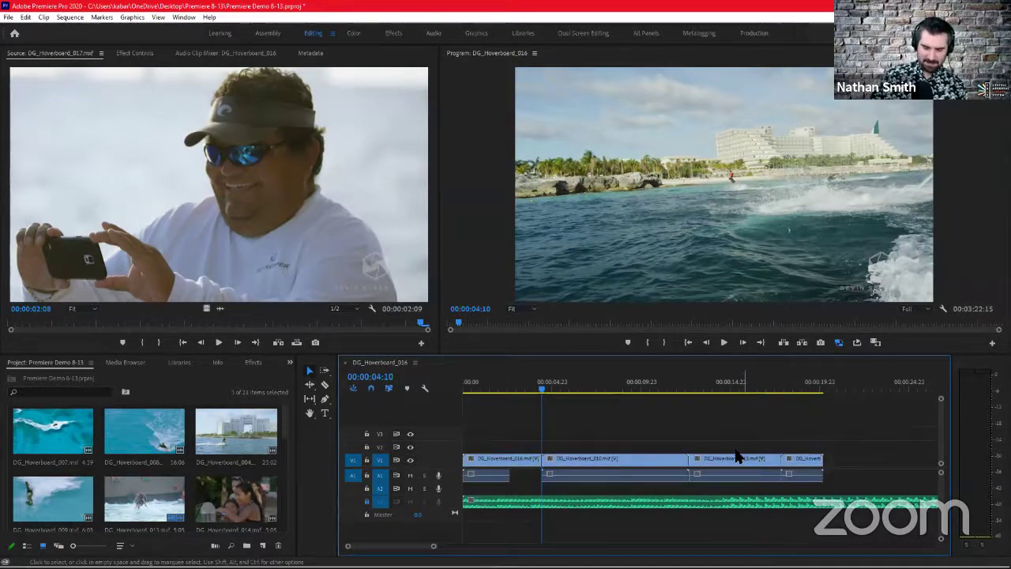
pyautogui.click(324, 373)
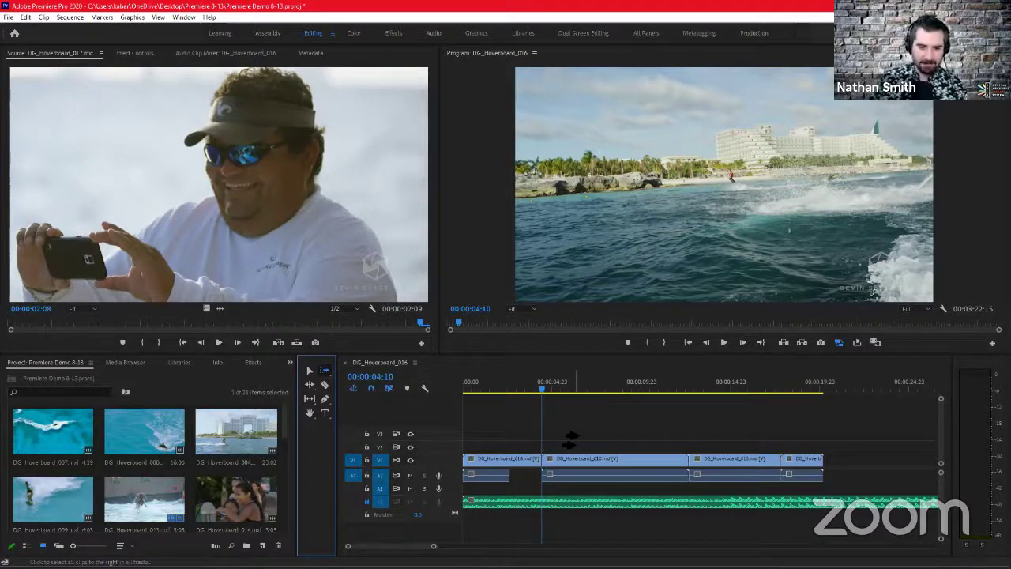
pyautogui.click(726, 458)
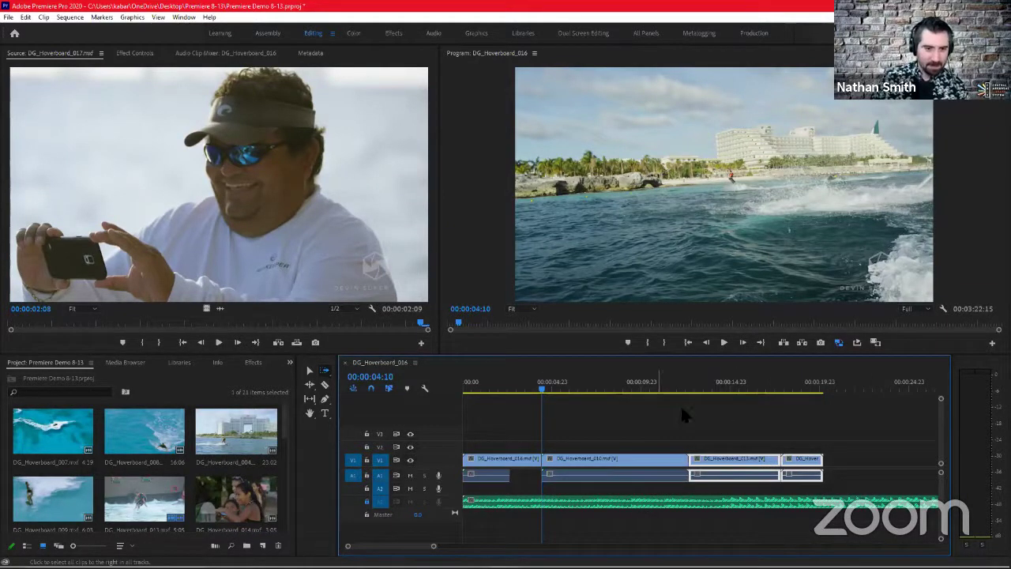
pyautogui.click(325, 370)
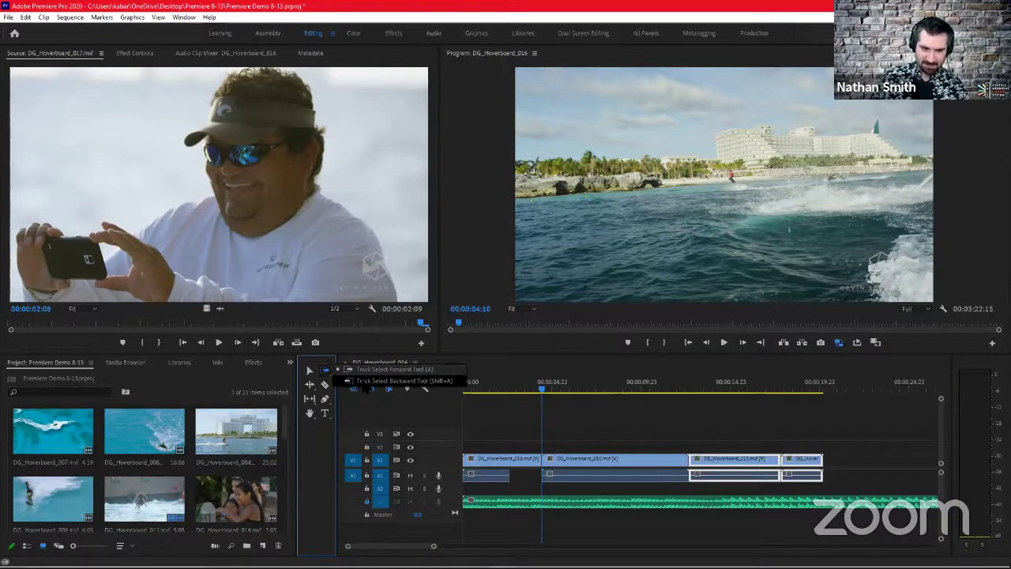
pyautogui.click(365, 383)
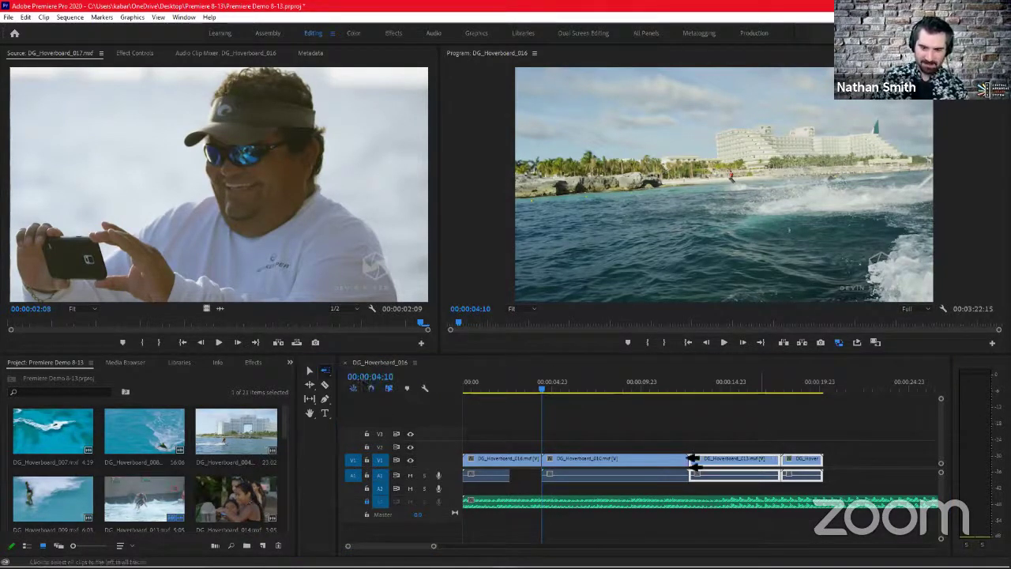
pyautogui.click(642, 462)
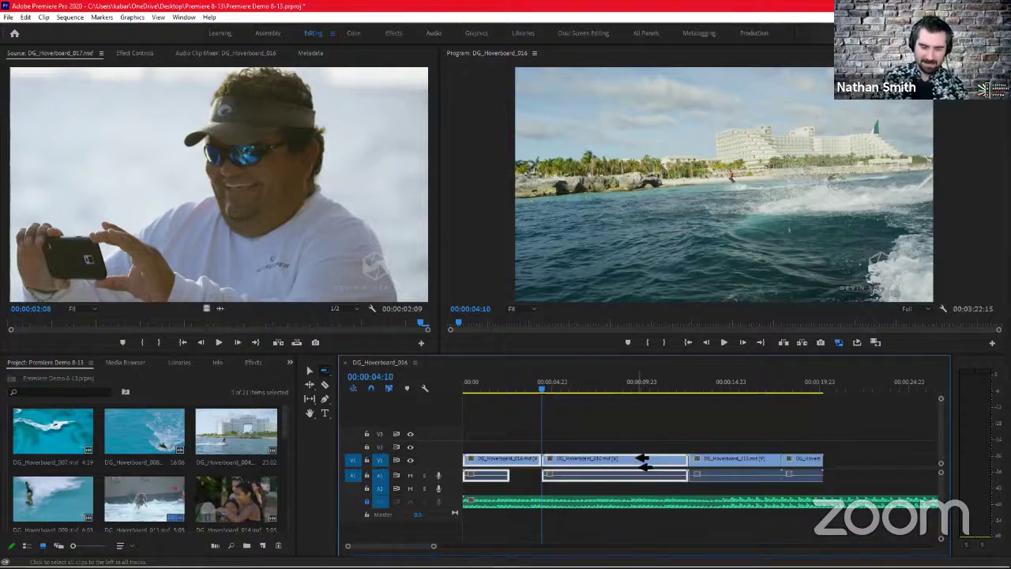
pyautogui.click(739, 430)
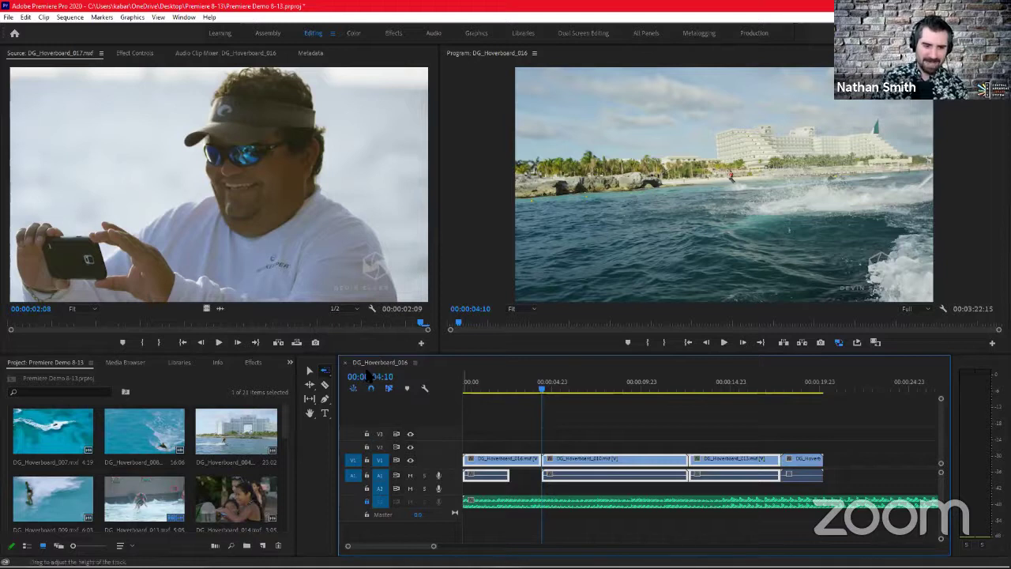
pyautogui.click(325, 371)
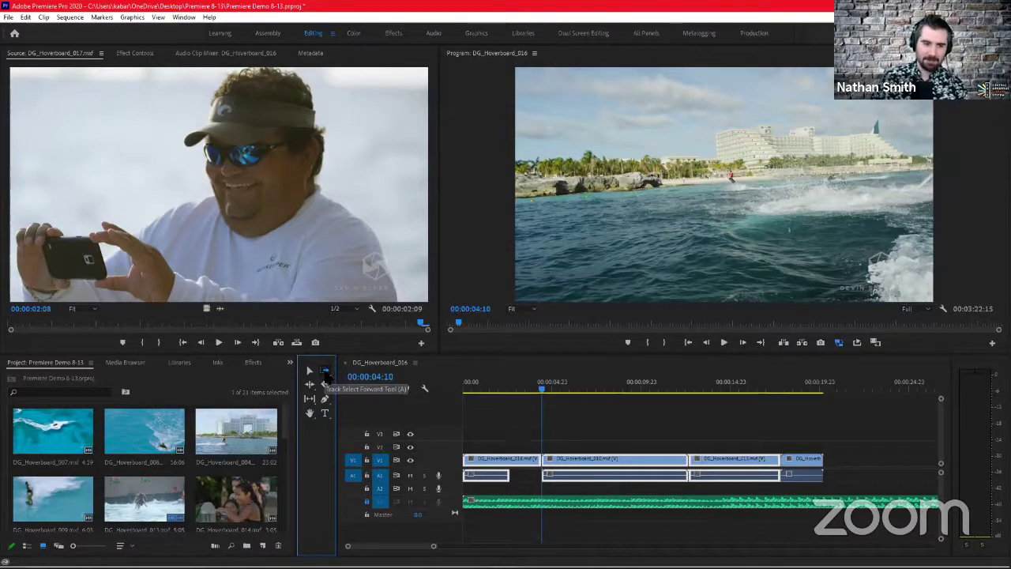
pyautogui.click(330, 377)
pyautogui.click(371, 381)
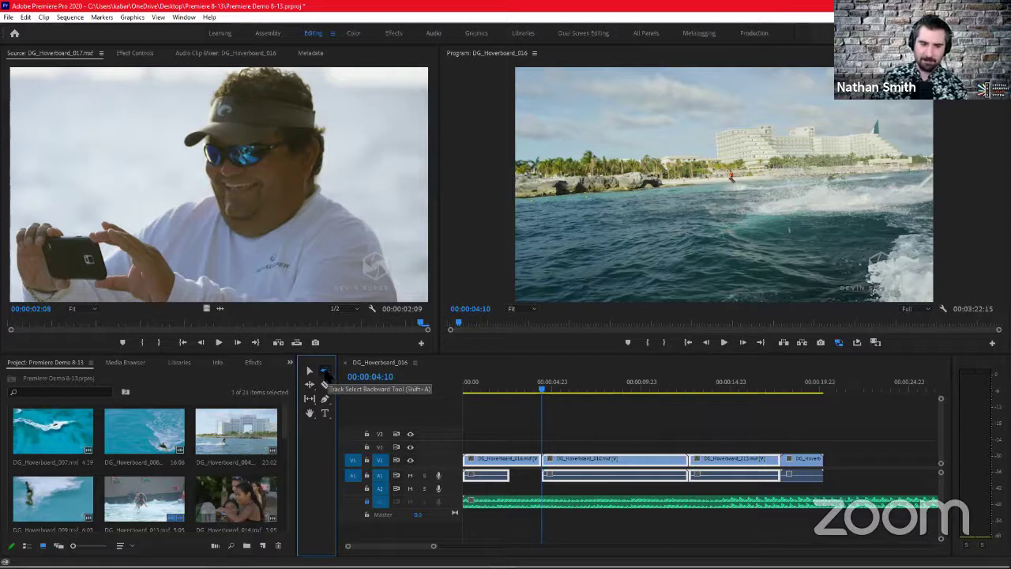
pyautogui.click(327, 375)
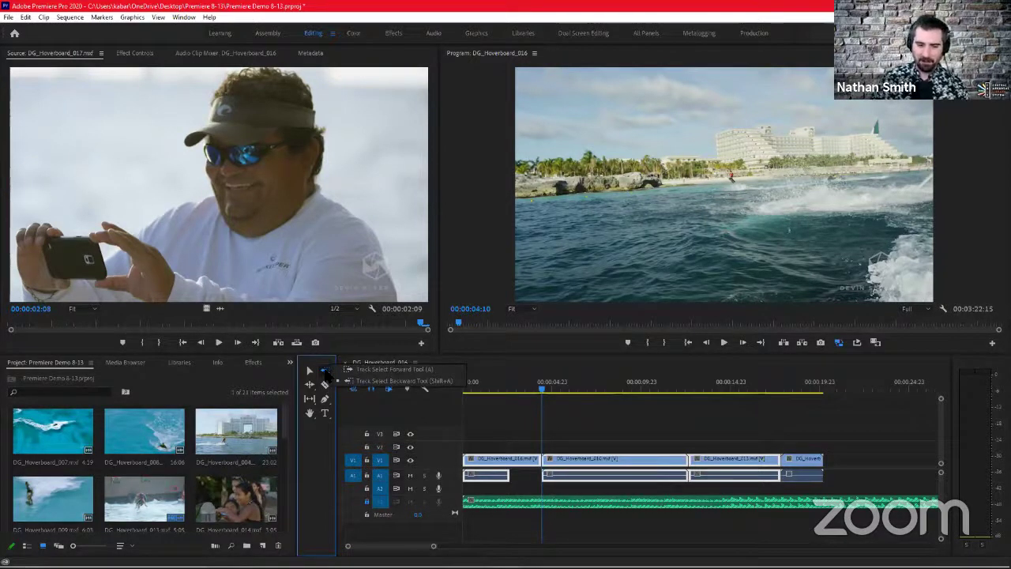
pyautogui.click(349, 369)
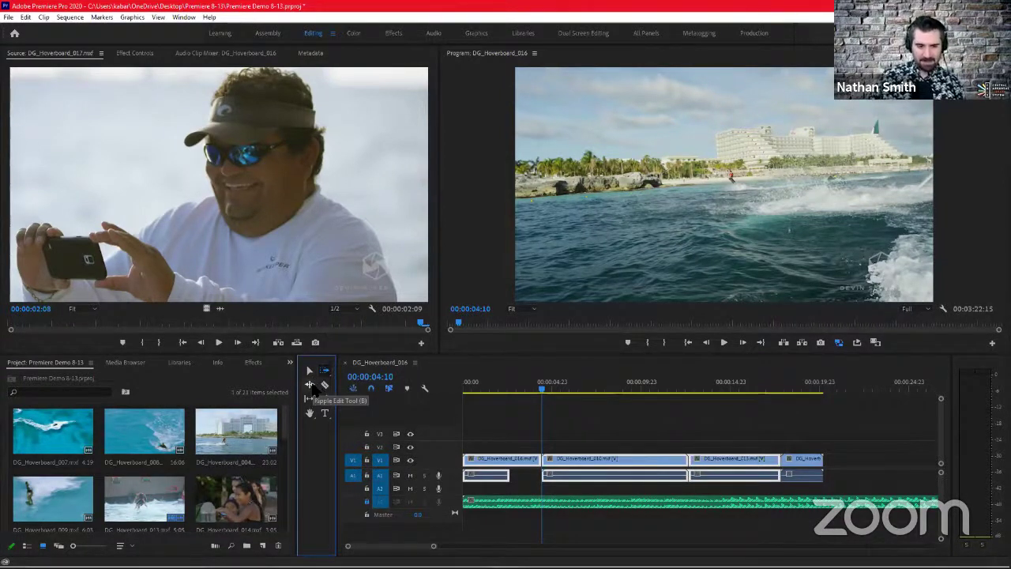
# - Try the Ripple Edit and Razor tools, then return to the Selection tool
pyautogui.click(311, 386)
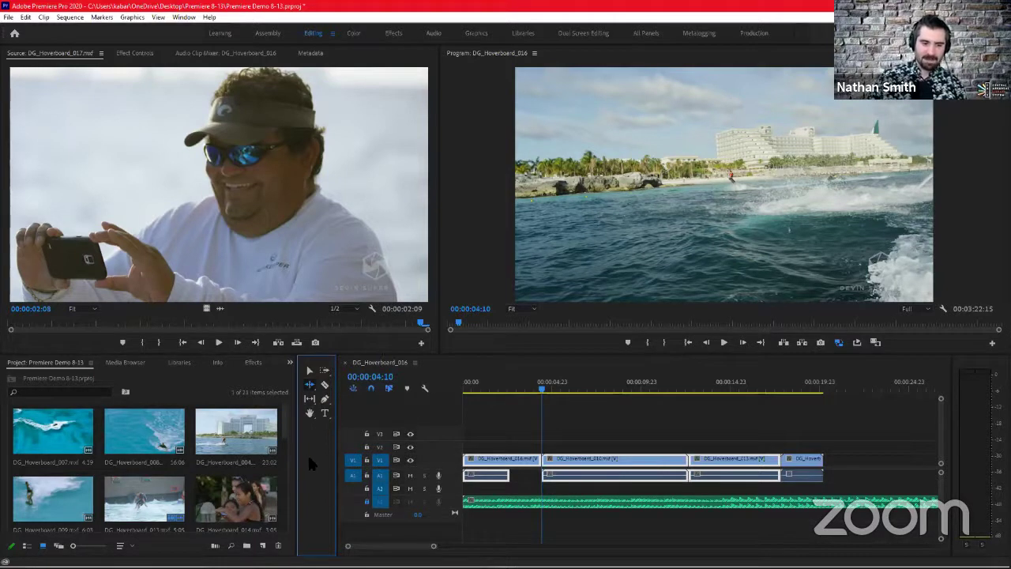
pyautogui.click(324, 384)
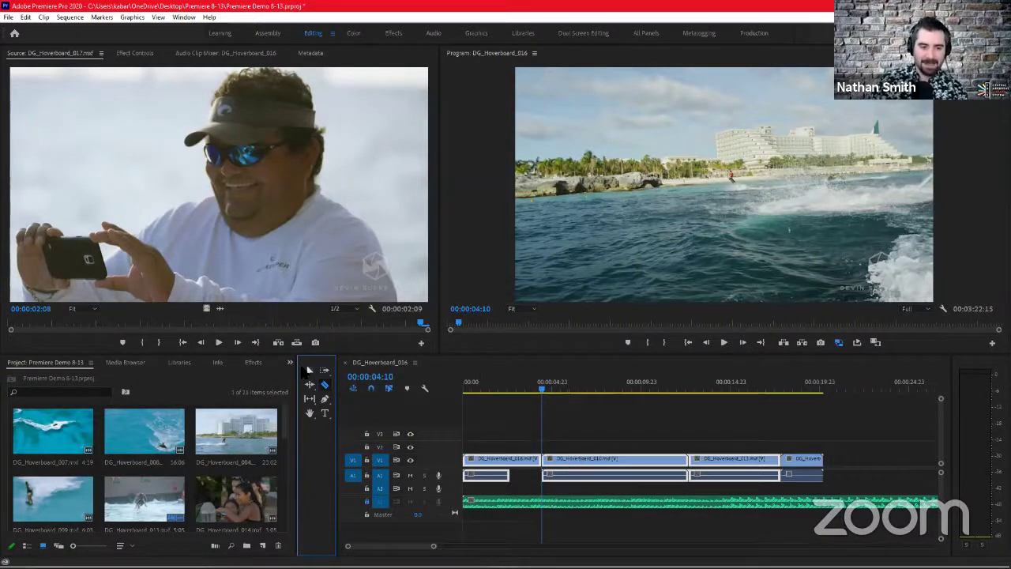
pyautogui.click(309, 370)
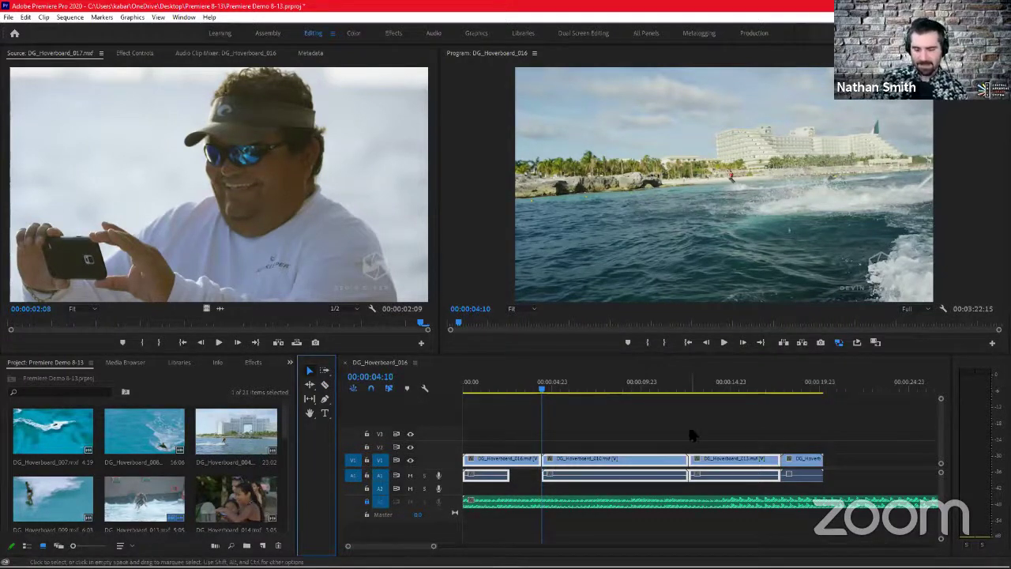
# - Scrub the playhead around 00:00:04:00–00:00:04:09 to preview the clips, keeping them on V1
pyautogui.moveTo(513, 387); pyautogui.dragTo(534, 386)
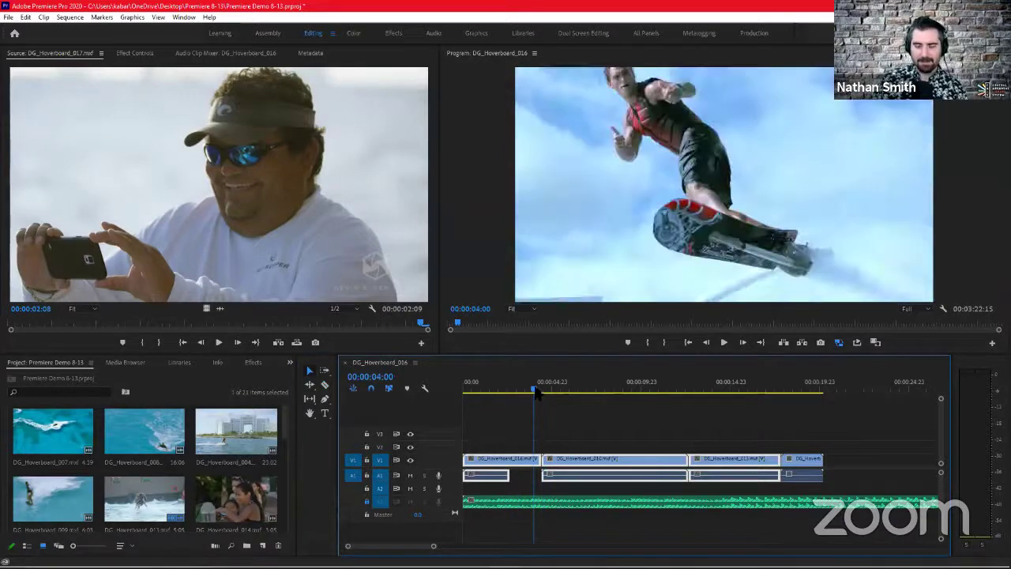
pyautogui.moveTo(606, 463); pyautogui.dragTo(607, 443)
pyautogui.click(606, 441)
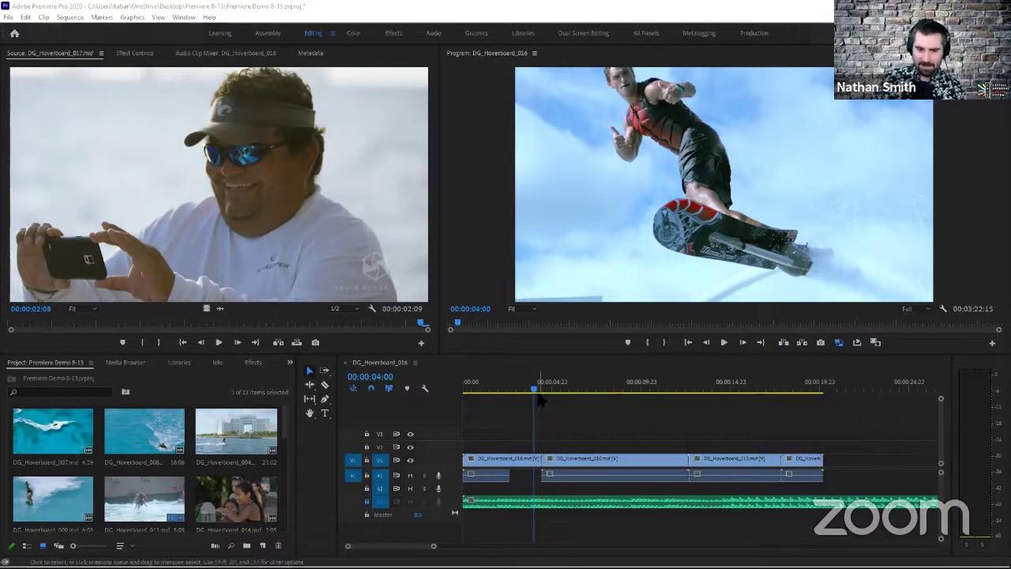
pyautogui.press('space')
pyautogui.moveTo(545, 394); pyautogui.dragTo(542, 397)
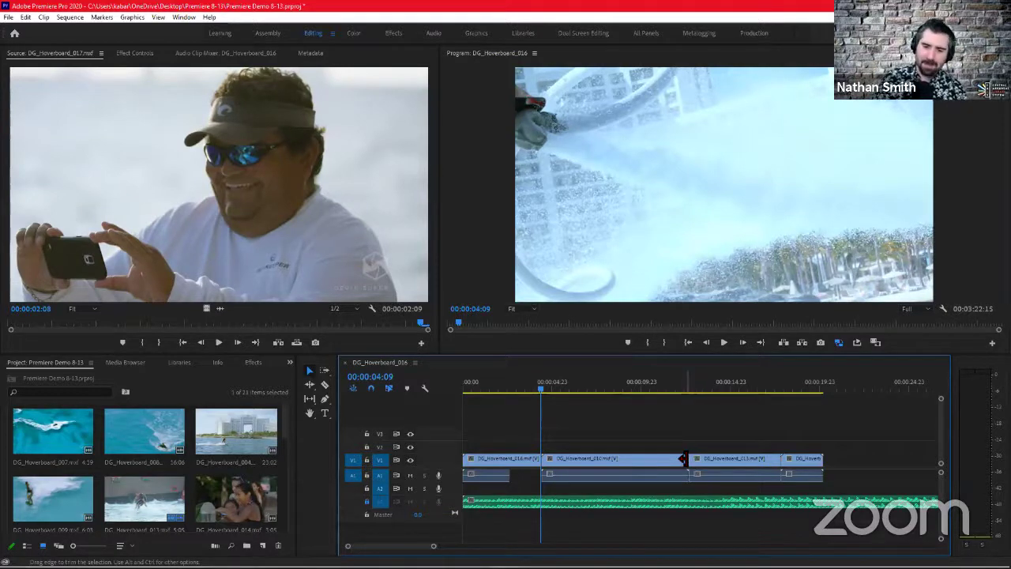
pyautogui.moveTo(659, 389)
pyautogui.mouseDown()
pyautogui.moveTo(668, 389)
pyautogui.moveTo(608, 396)
pyautogui.mouseUp()
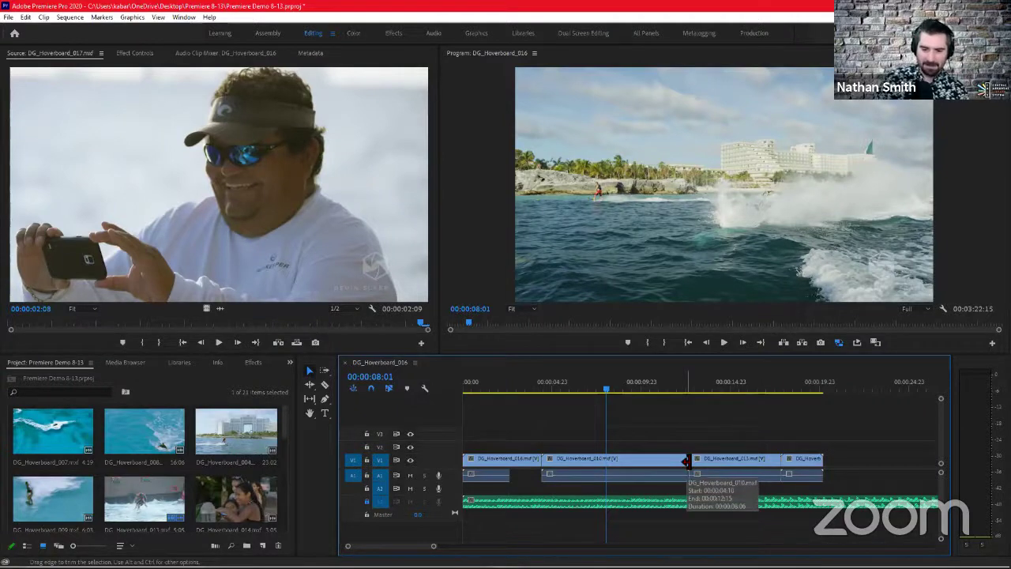
# - Trim clip 010's end back to about 00:00:08:01, leaving a gap before clip 013
pyautogui.moveTo(684, 461); pyautogui.dragTo(606, 458)
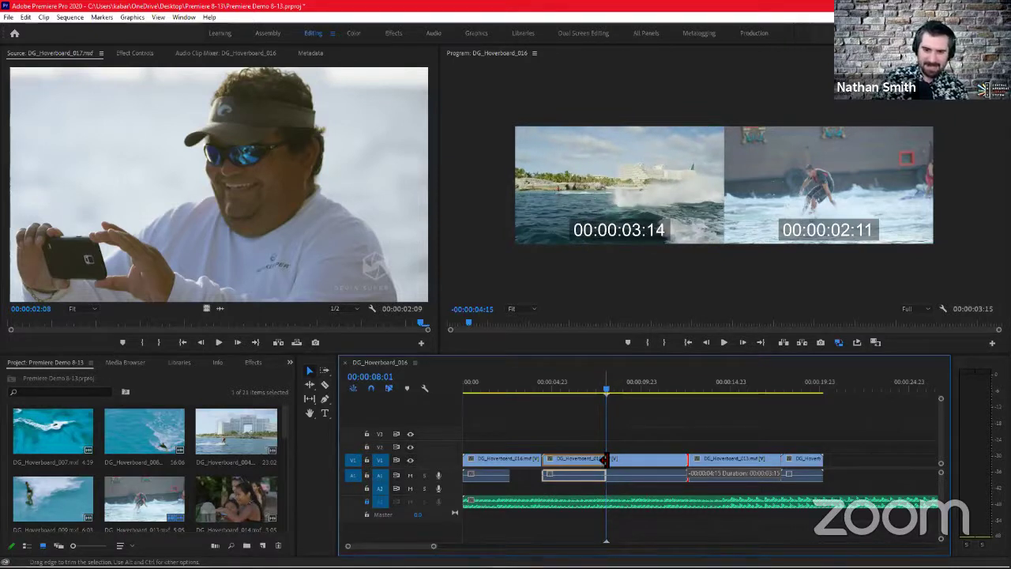
pyautogui.moveTo(605, 458); pyautogui.dragTo(603, 459)
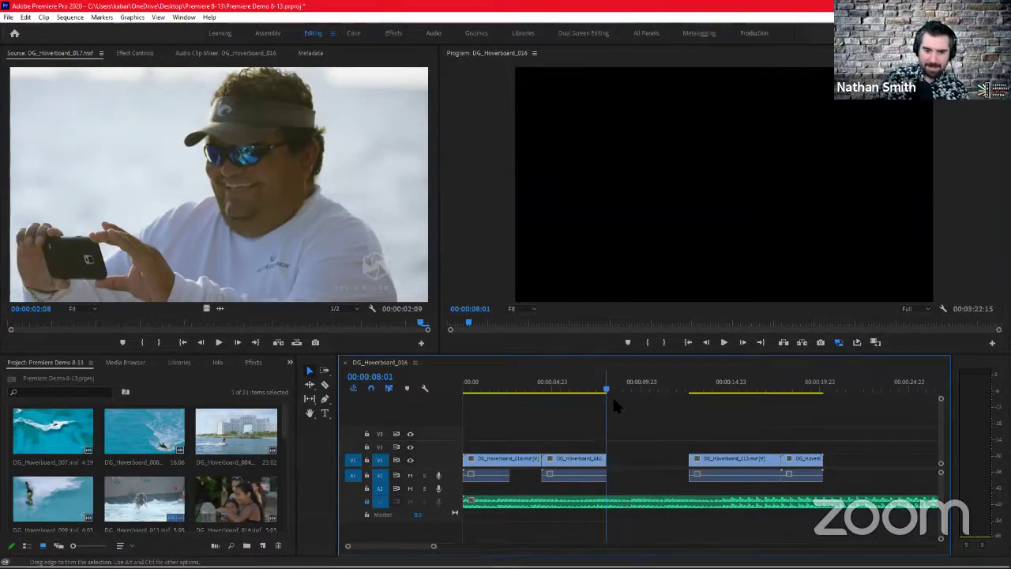
pyautogui.moveTo(606, 393); pyautogui.dragTo(570, 393)
# - Play back the trimmed section from about 00:00:04:05 and 00:00:01:18, then open the File menu
pyautogui.click(538, 401)
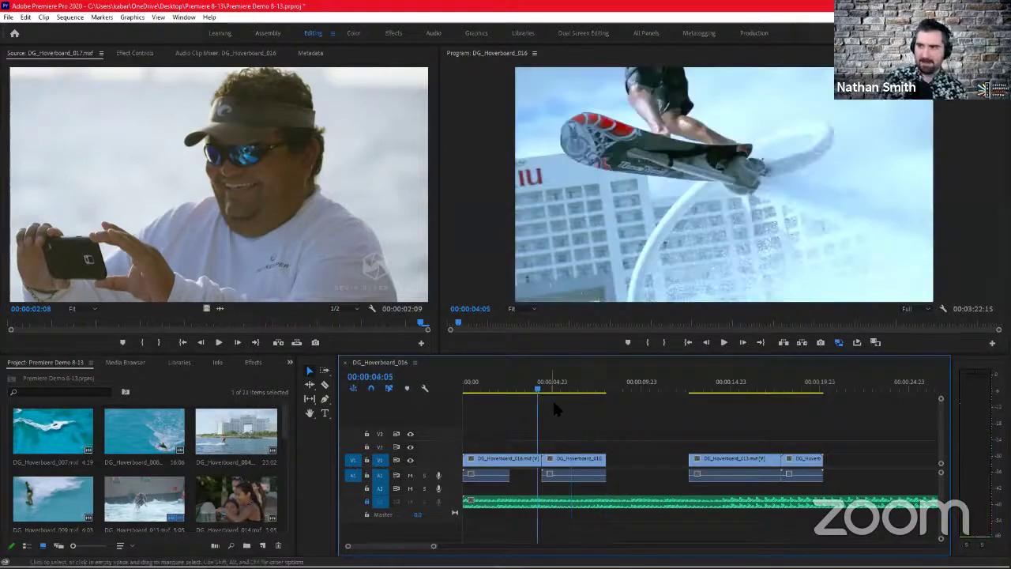
pyautogui.press('space')
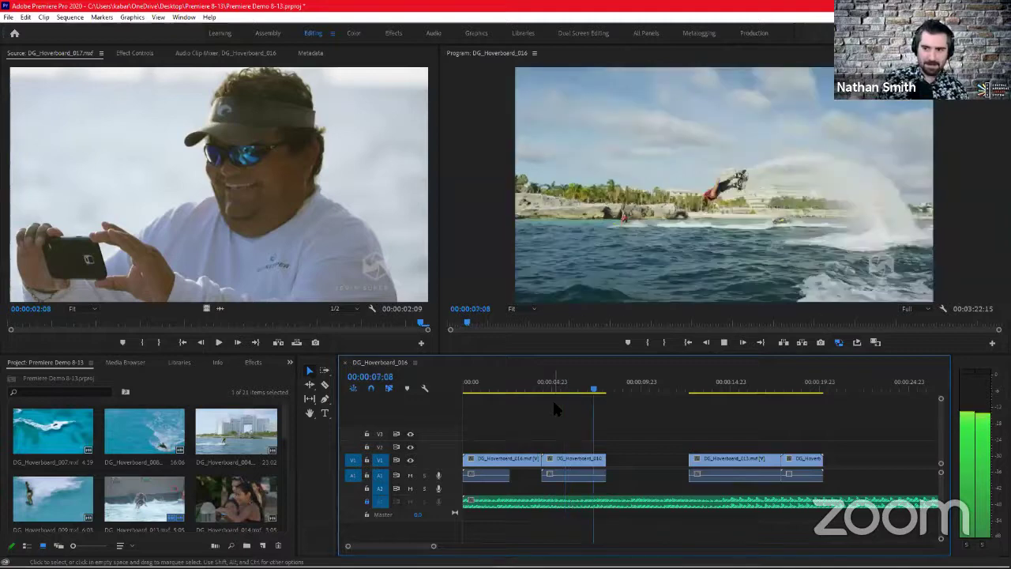
pyautogui.press('space')
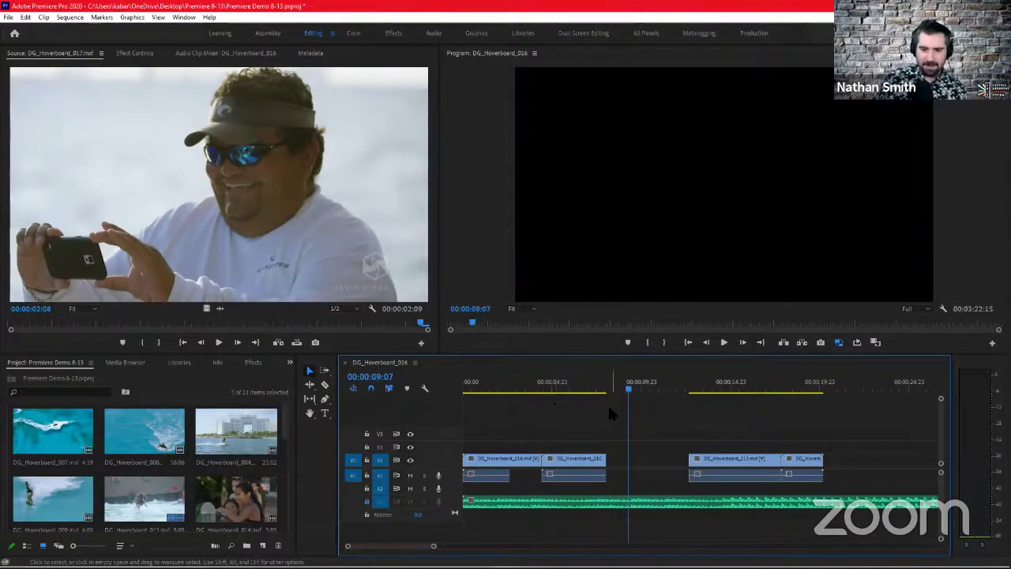
pyautogui.moveTo(610, 391); pyautogui.dragTo(495, 393)
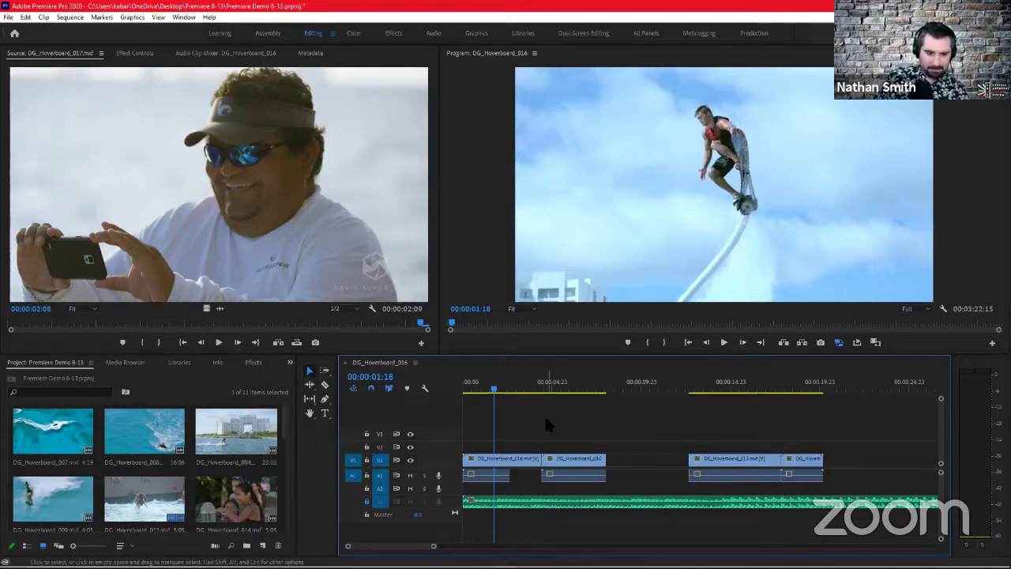
pyautogui.press('space')
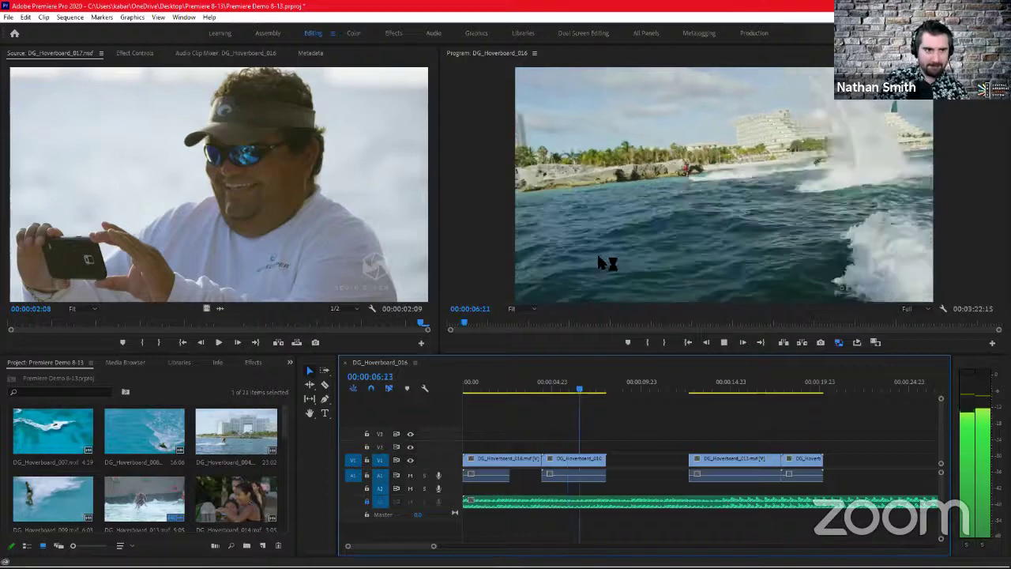
pyautogui.press('space')
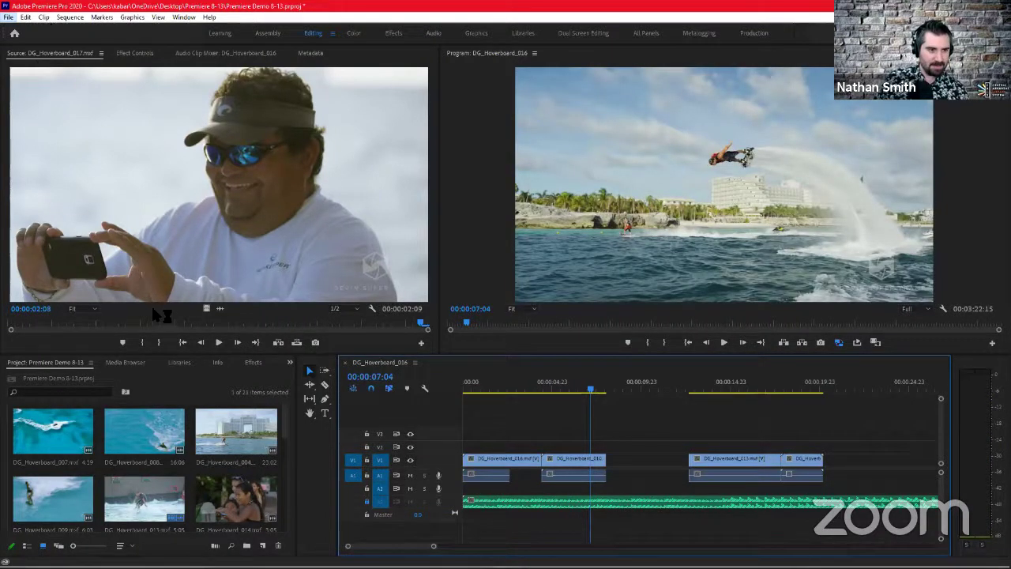
pyautogui.hotkey('alt', 'f')
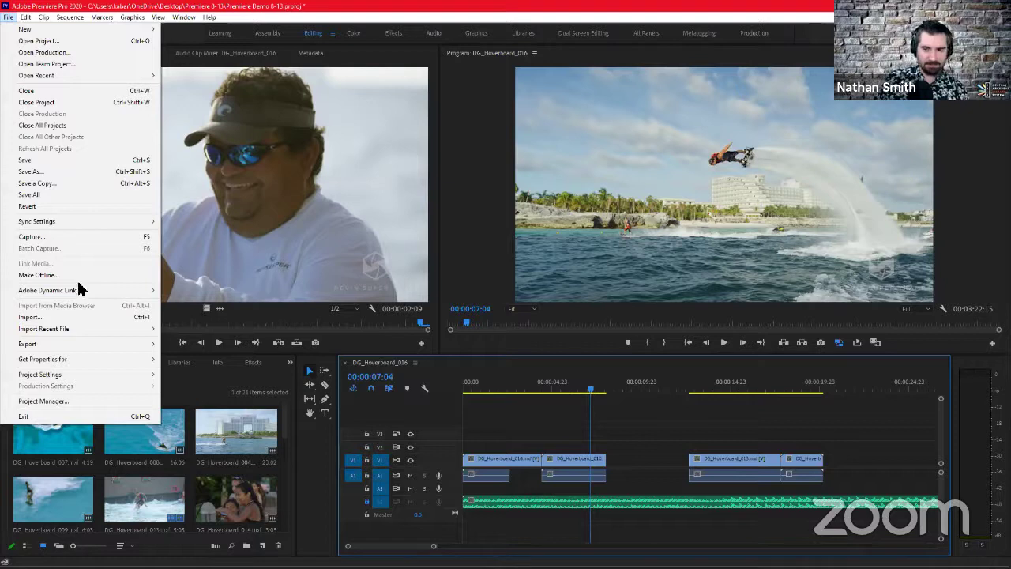
pyautogui.click(95, 160)
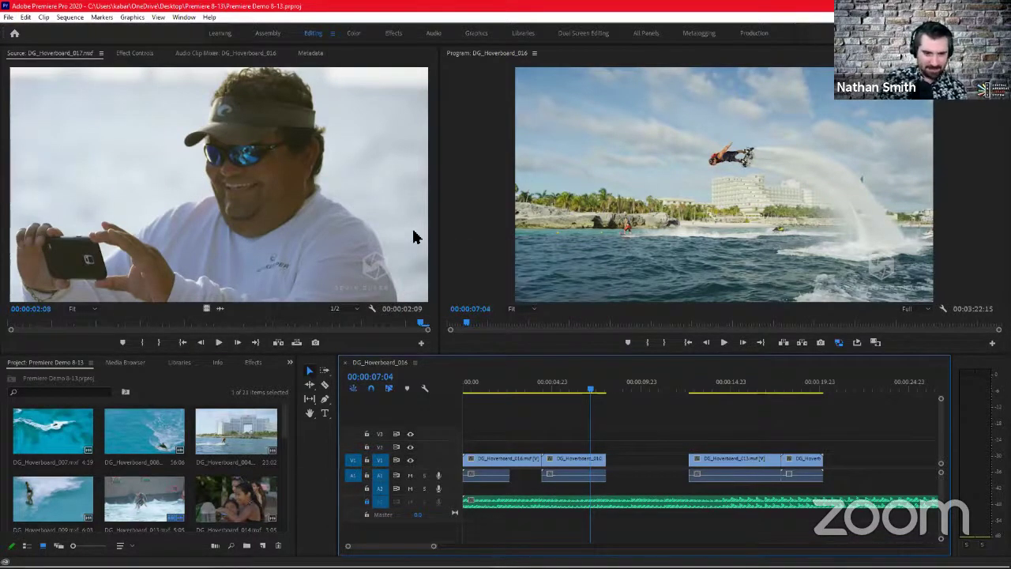
pyautogui.click(557, 387)
pyautogui.press('space')
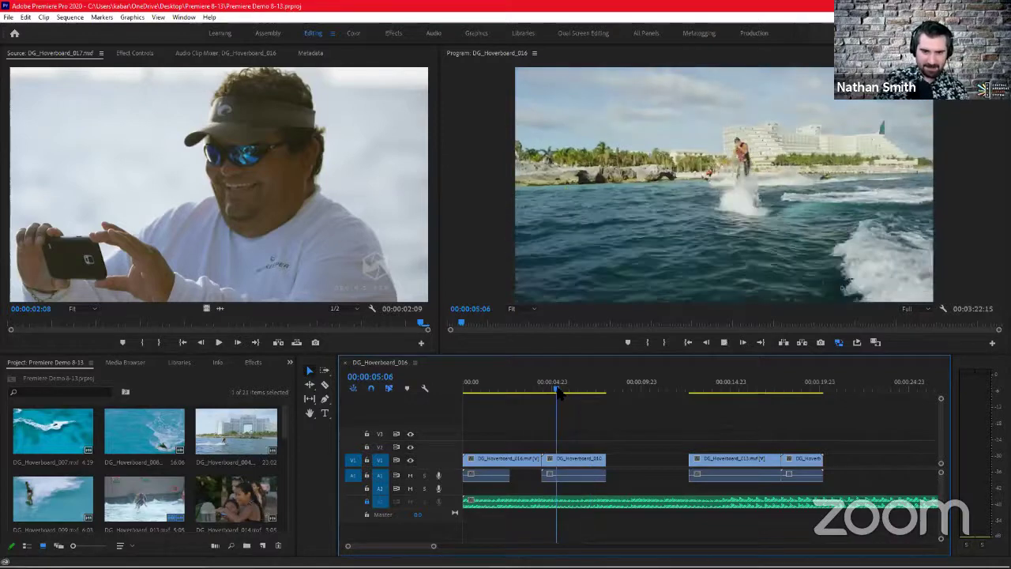
pyautogui.press('space')
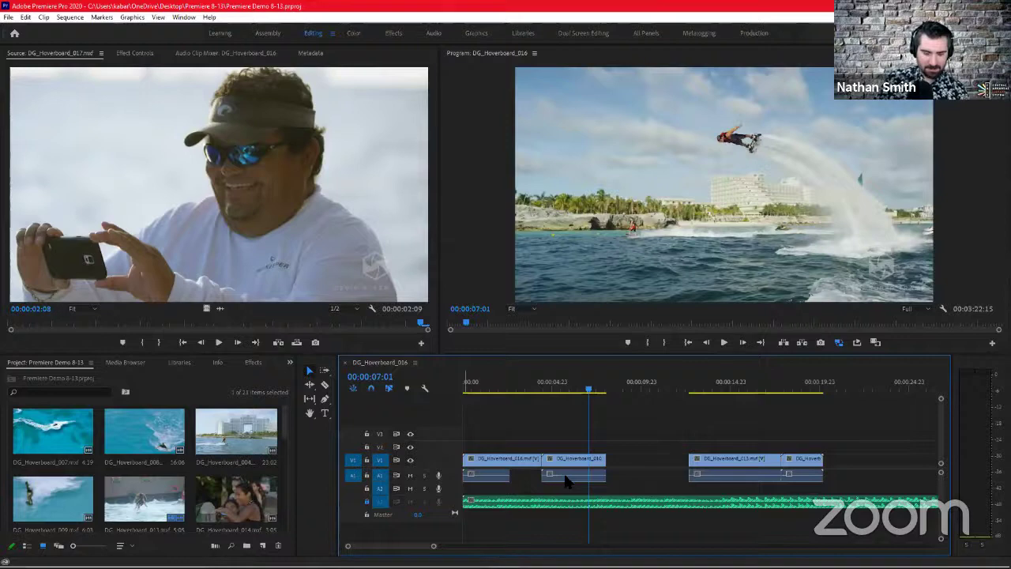
pyautogui.click(28, 17)
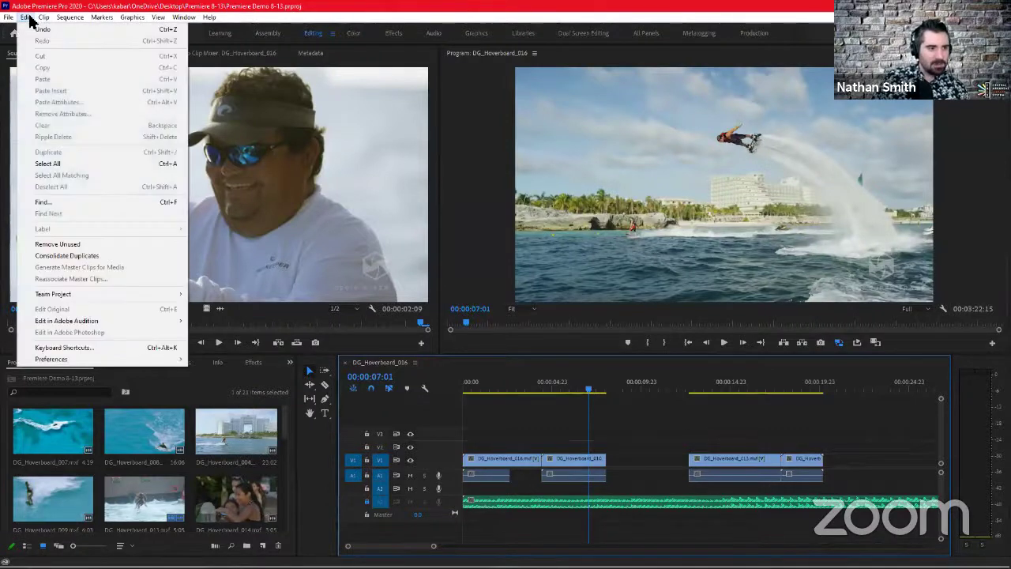
pyautogui.click(28, 18)
pyautogui.click(10, 17)
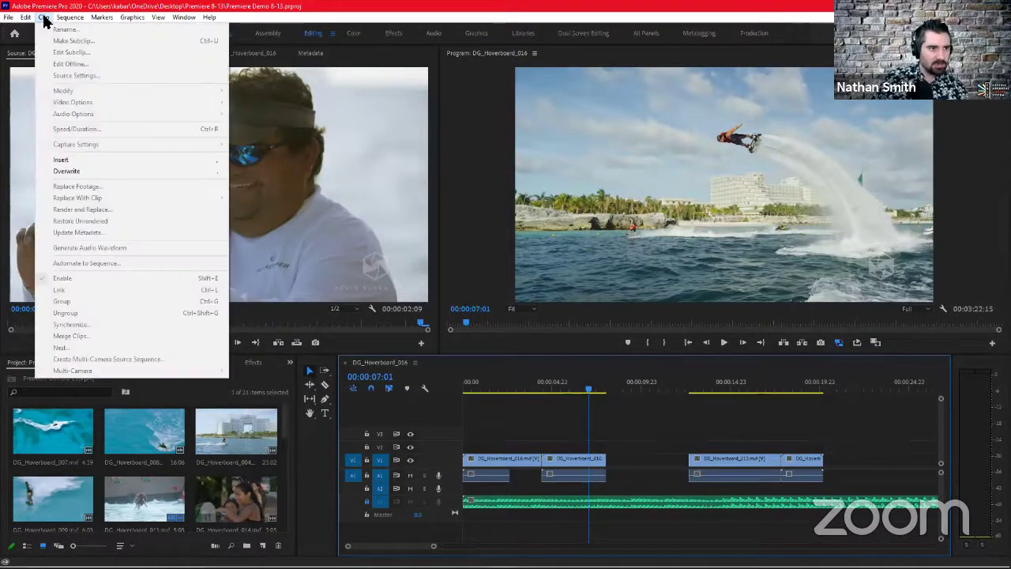
pyautogui.click(530, 221)
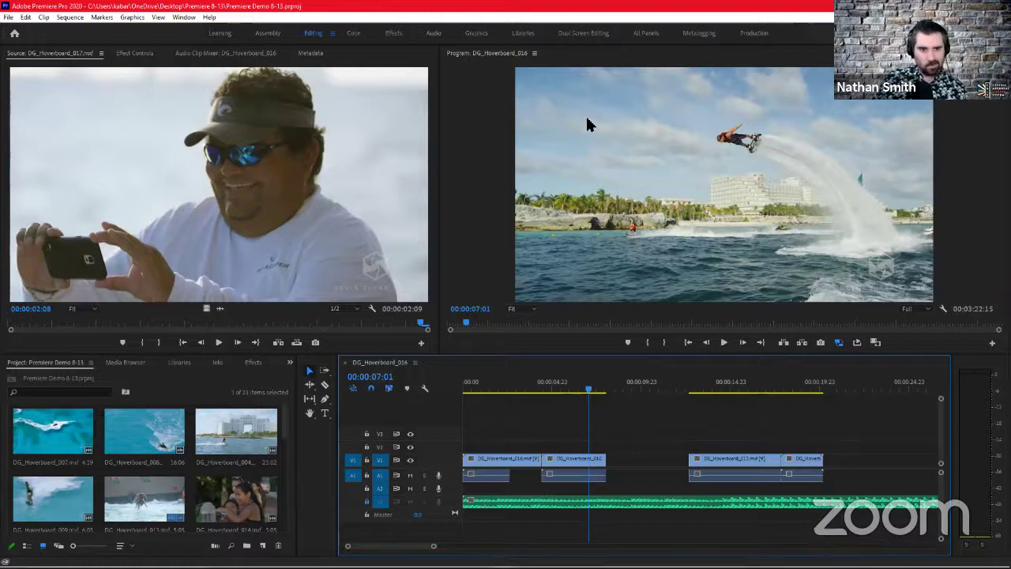
pyautogui.click(485, 248)
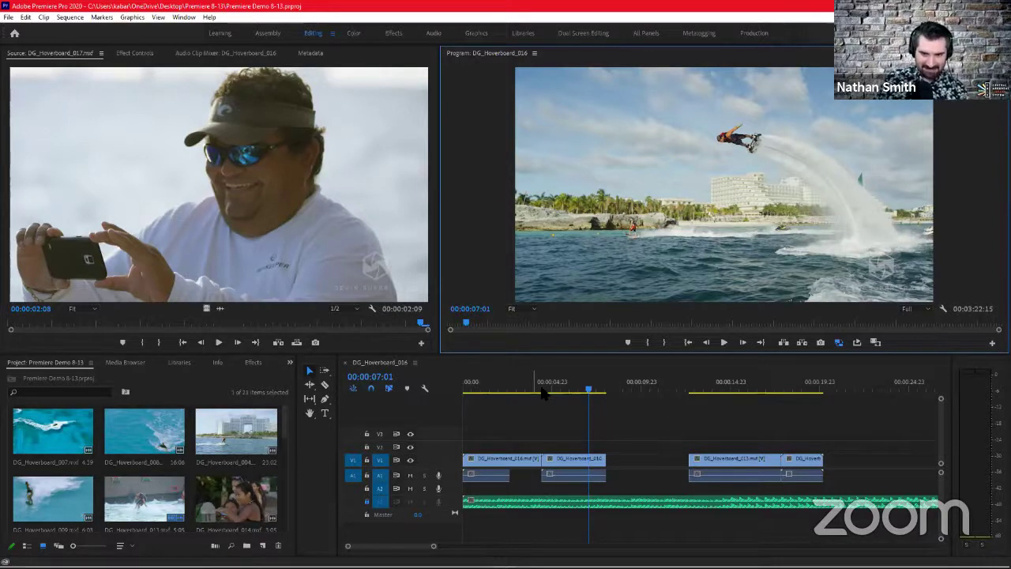
# - Place the playhead at 00:00:10:19 inside the empty V1 gap between clips 010 and 013
pyautogui.click(418, 548)
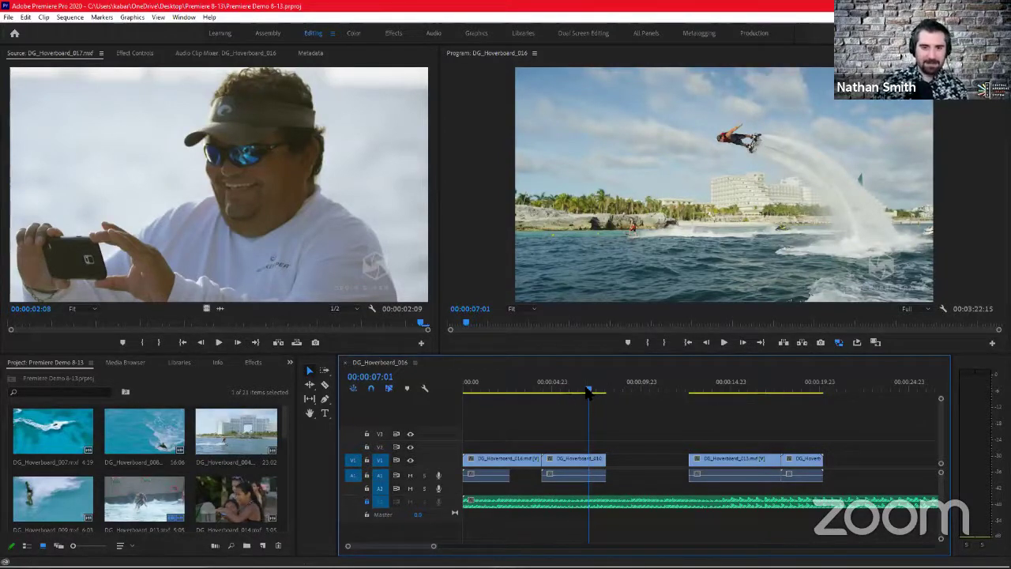
pyautogui.moveTo(588, 393)
pyautogui.mouseDown()
pyautogui.moveTo(549, 394)
pyautogui.moveTo(591, 395)
pyautogui.mouseUp()
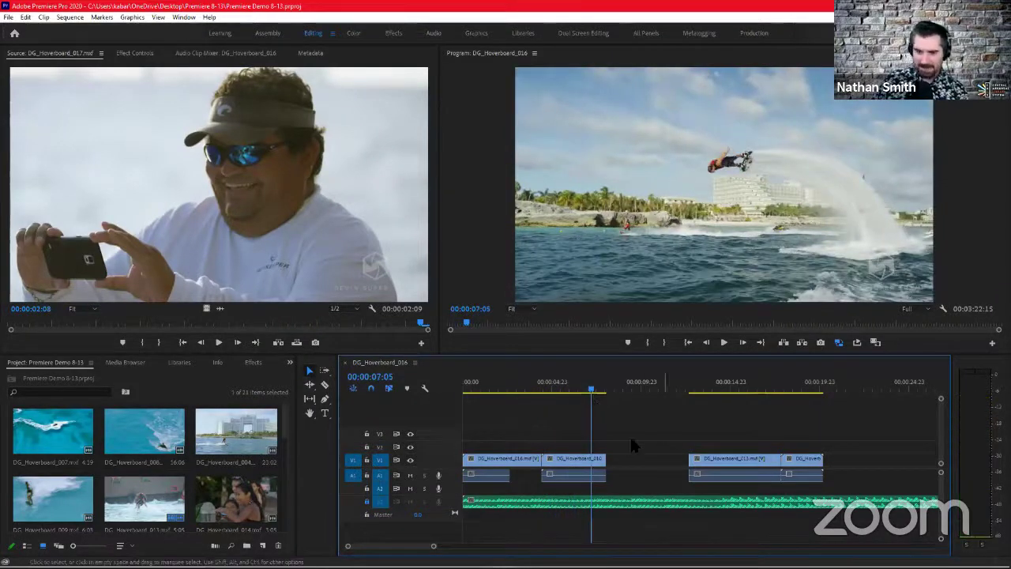
pyautogui.click(628, 458)
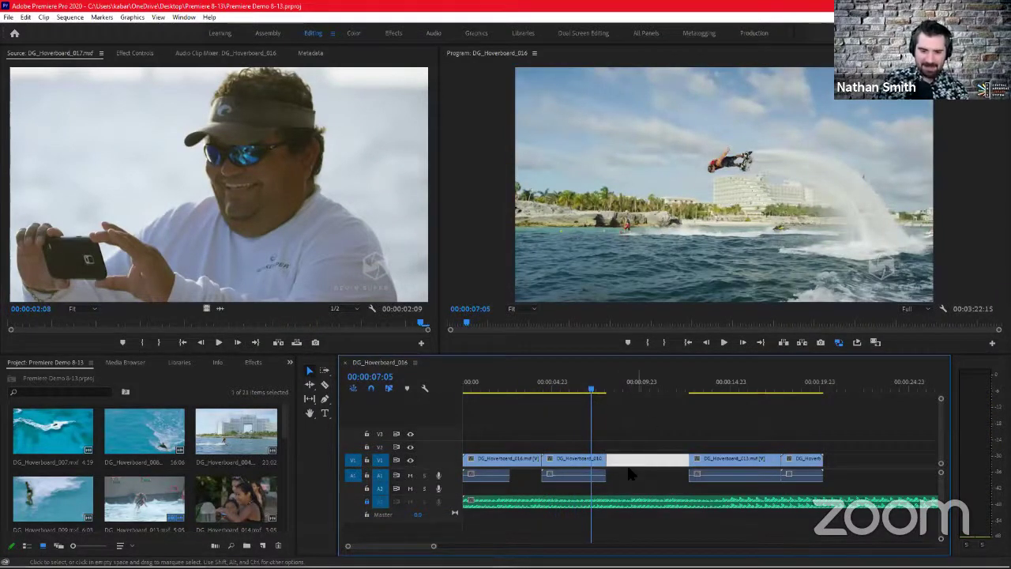
pyautogui.click(656, 383)
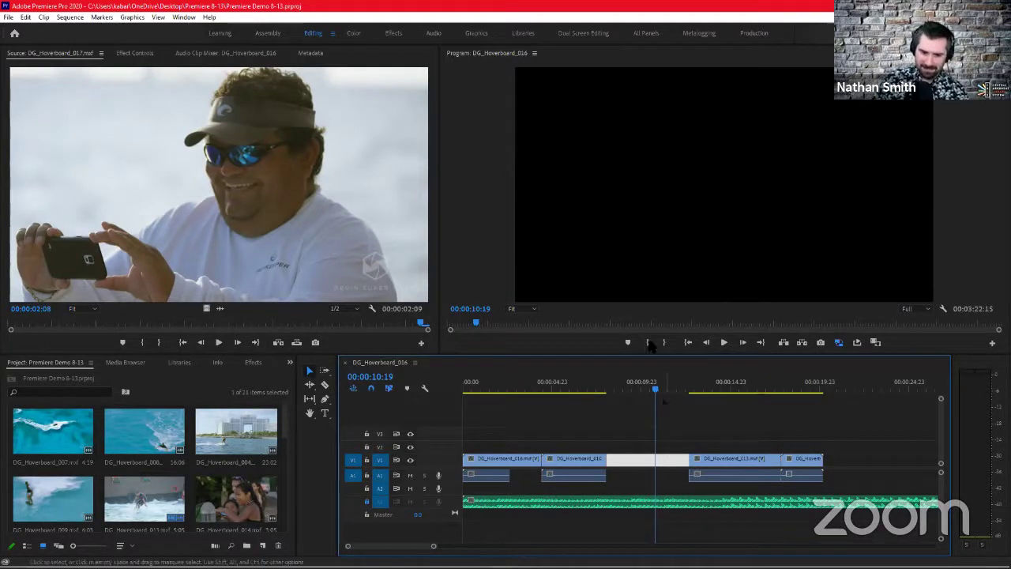
pyautogui.click(636, 442)
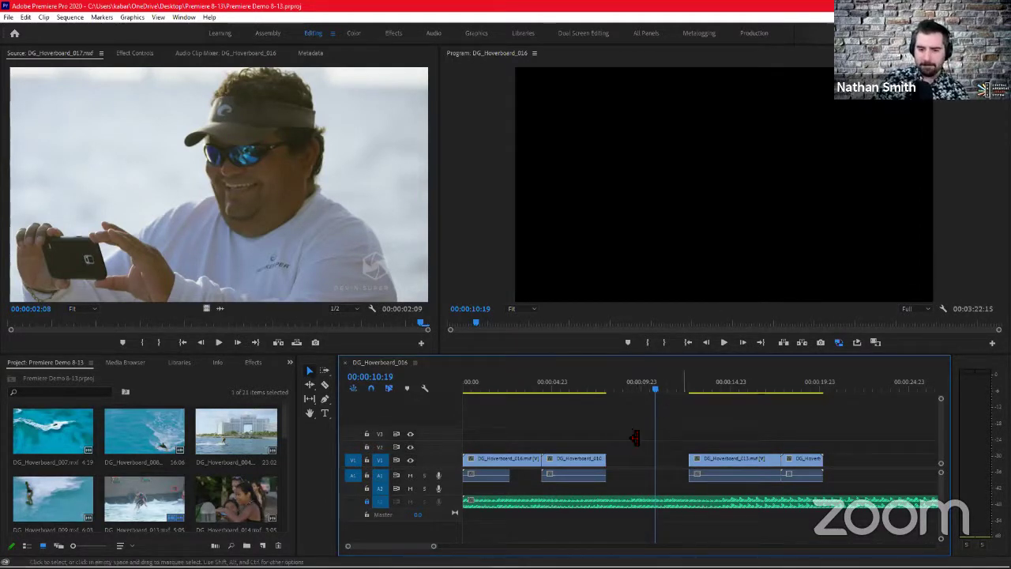
pyautogui.click(790, 475)
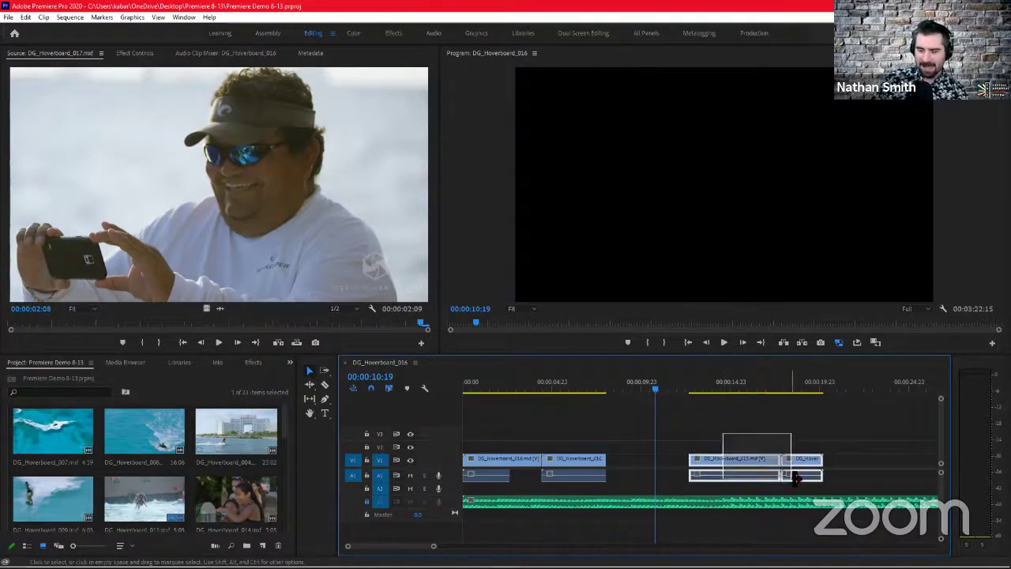
pyautogui.moveTo(765, 466)
pyautogui.mouseDown()
pyautogui.moveTo(711, 463)
pyautogui.moveTo(779, 470)
pyautogui.moveTo(770, 470)
pyautogui.mouseUp()
pyautogui.hotkey('ctrl', 'z')
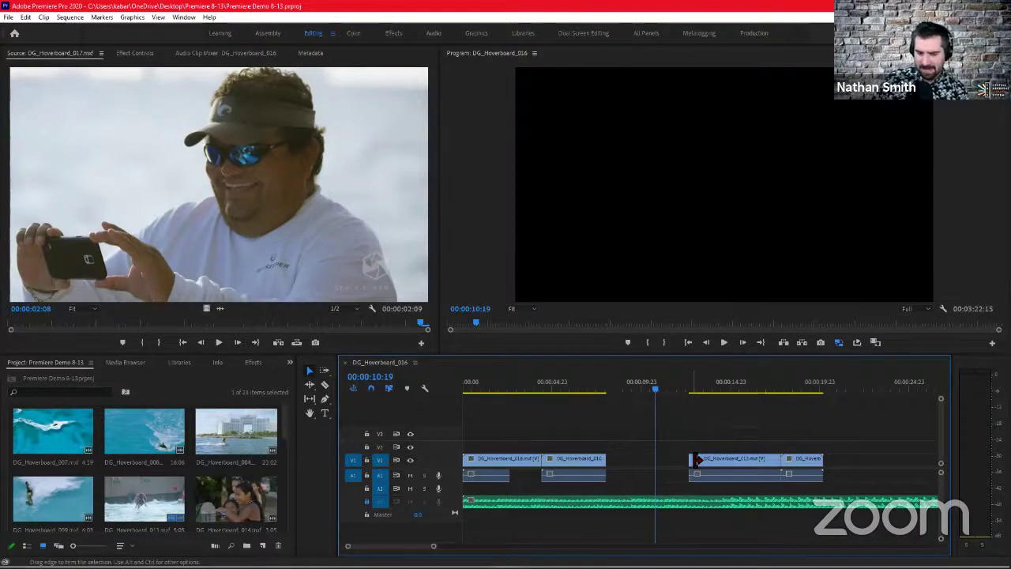
pyautogui.moveTo(696, 460); pyautogui.dragTo(652, 436)
pyautogui.moveTo(599, 432); pyautogui.dragTo(691, 457)
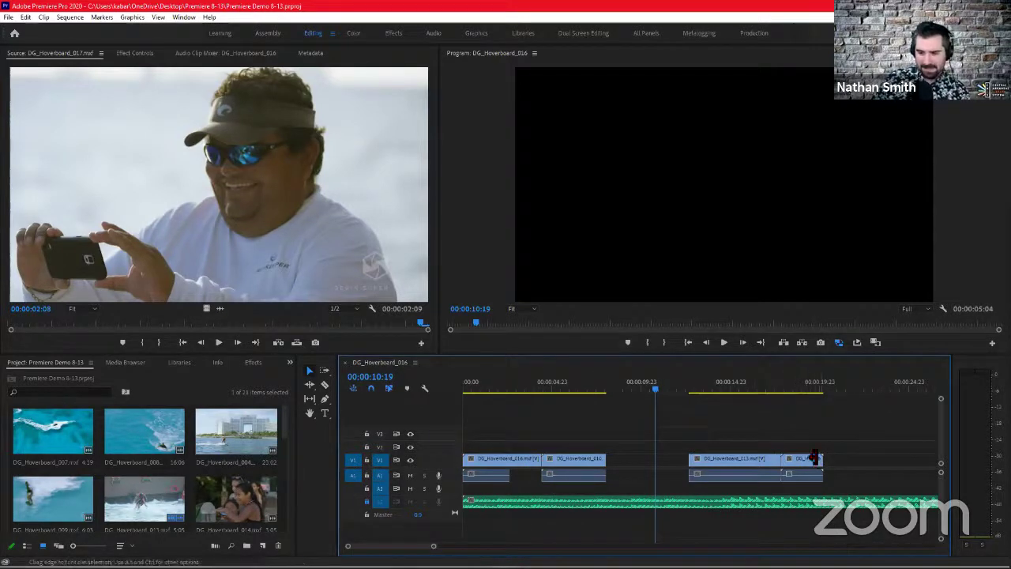
pyautogui.click(808, 391)
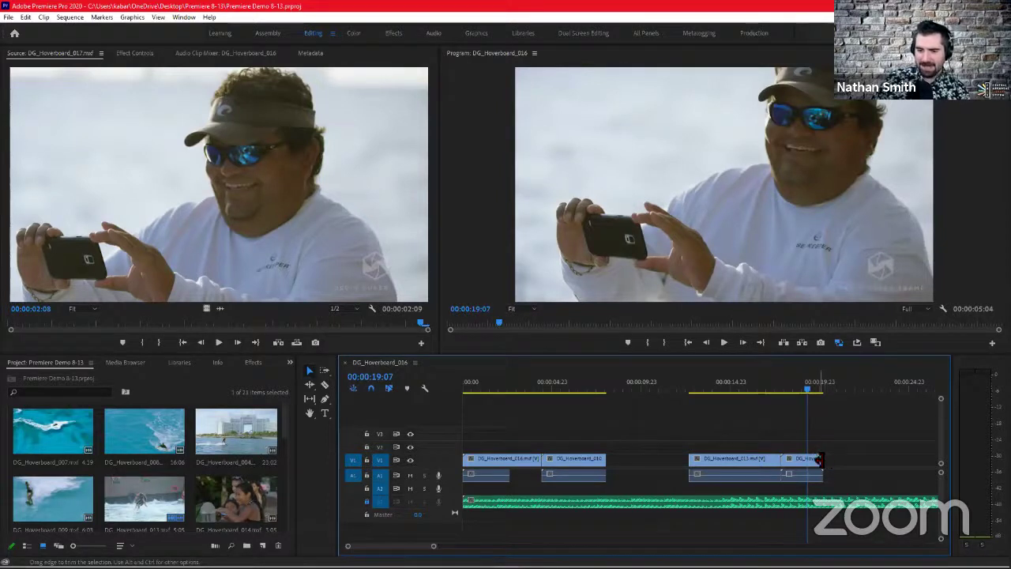
pyautogui.moveTo(822, 459); pyautogui.dragTo(861, 459)
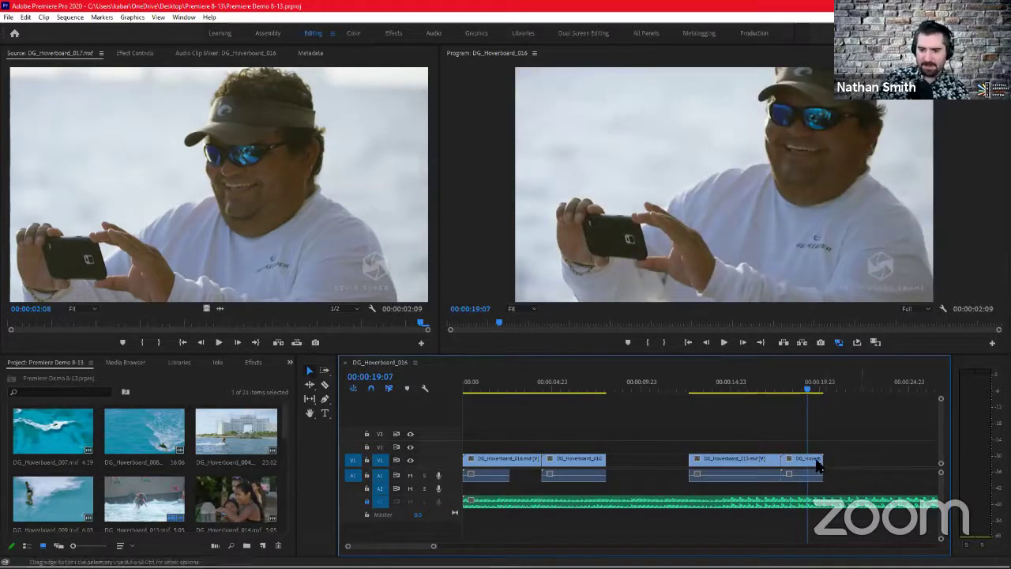
pyautogui.click(782, 388)
pyautogui.moveTo(782, 388); pyautogui.dragTo(825, 388)
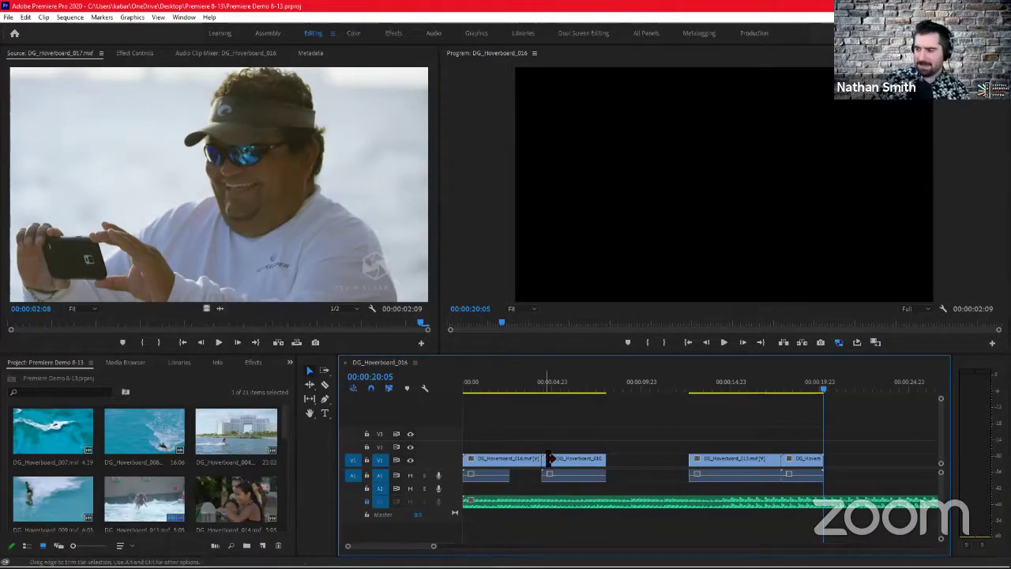
# - Scrub through DG_Hoverboard_010 from 00:00:04:07, then select the empty gap after it on V1
pyautogui.click(543, 391)
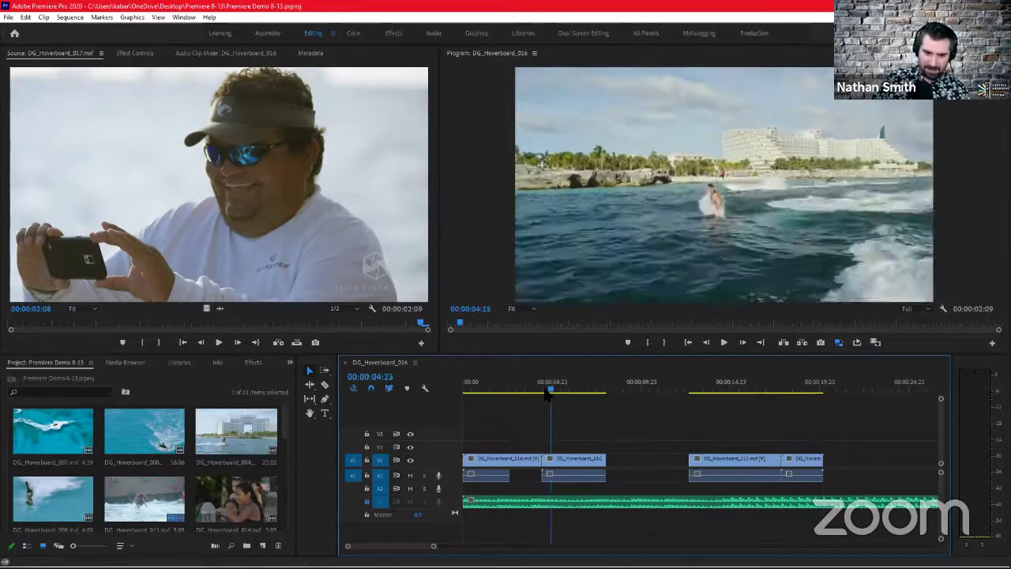
pyautogui.click(541, 394)
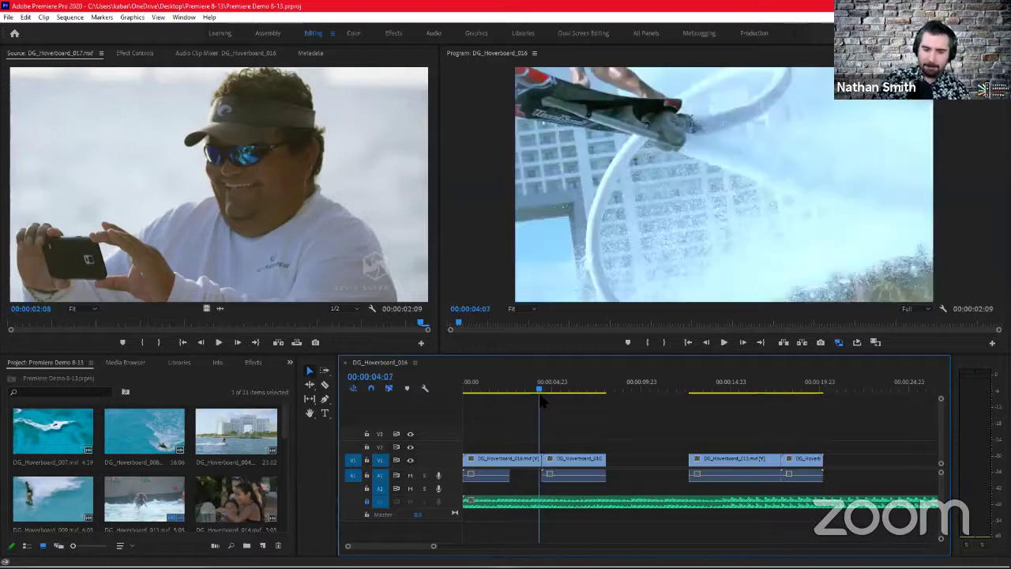
pyautogui.moveTo(602, 391); pyautogui.dragTo(604, 395)
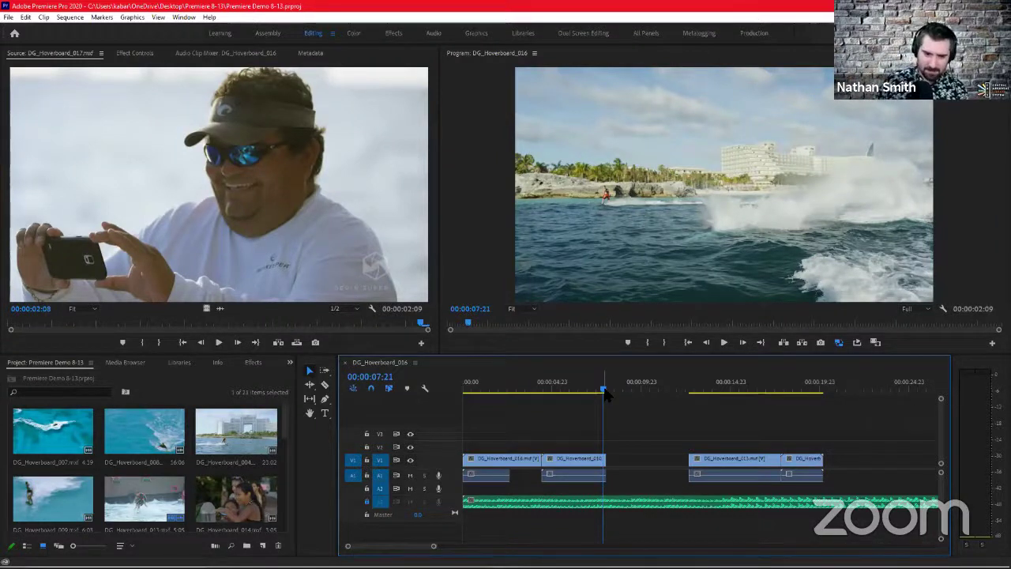
pyautogui.click(650, 463)
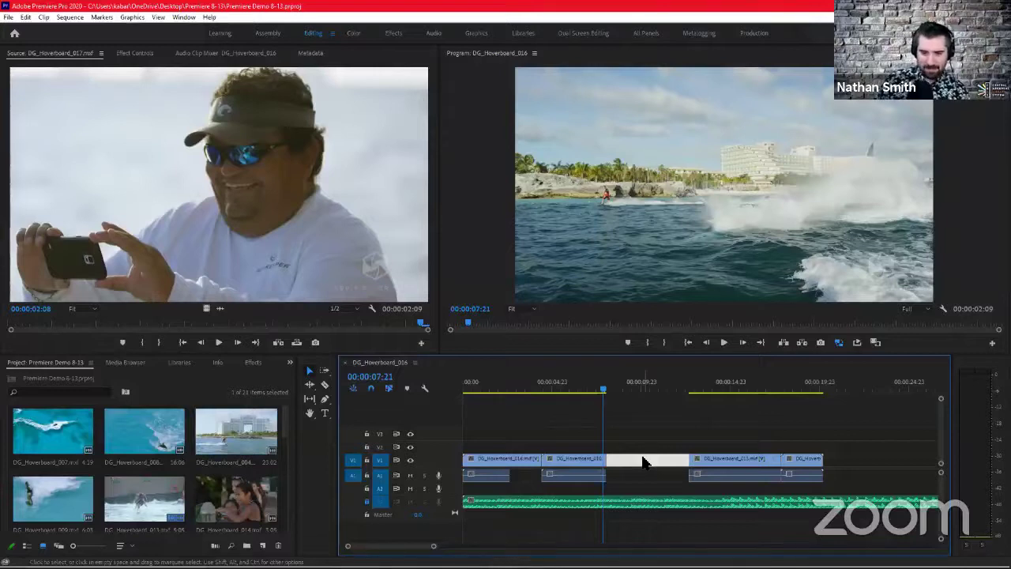
# - Close the V1 gap so DG_Hoverboard_010 spans 00:00:04:10–00:00:12:15, and move the playhead to about 00:00:08:04
pyautogui.press('Delete')
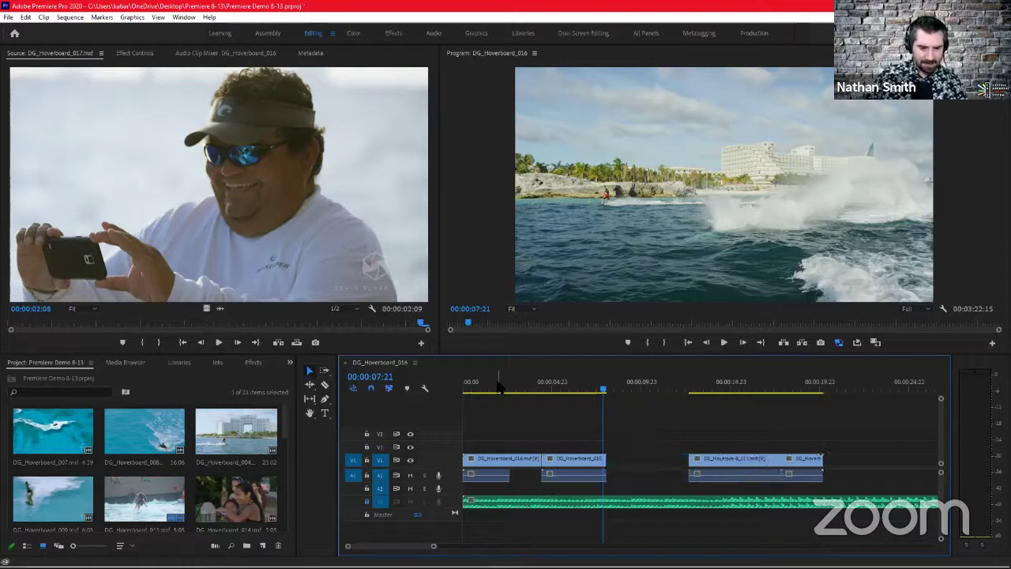
pyautogui.hotkey('ctrl', 'z')
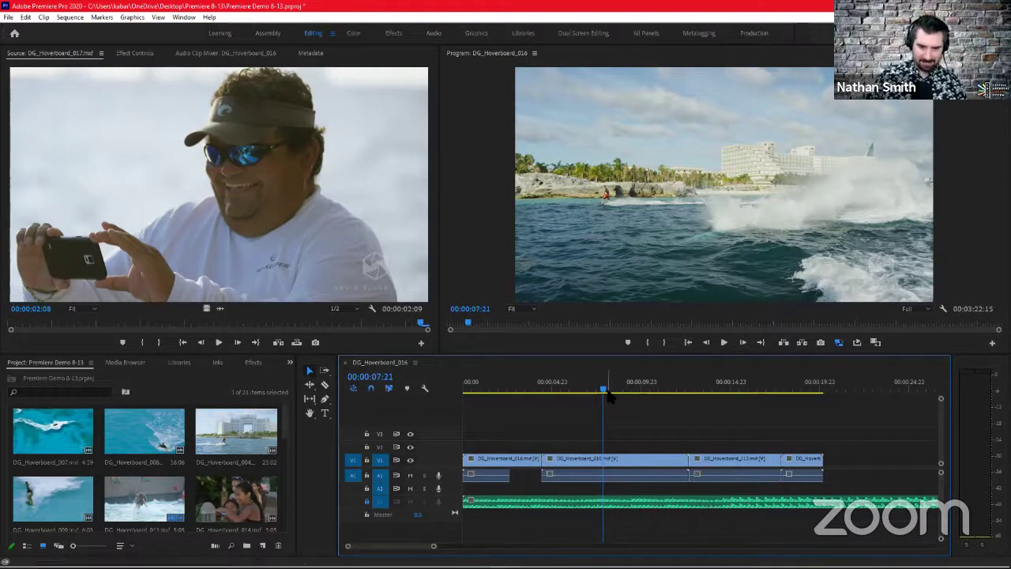
pyautogui.moveTo(605, 392); pyautogui.dragTo(614, 393)
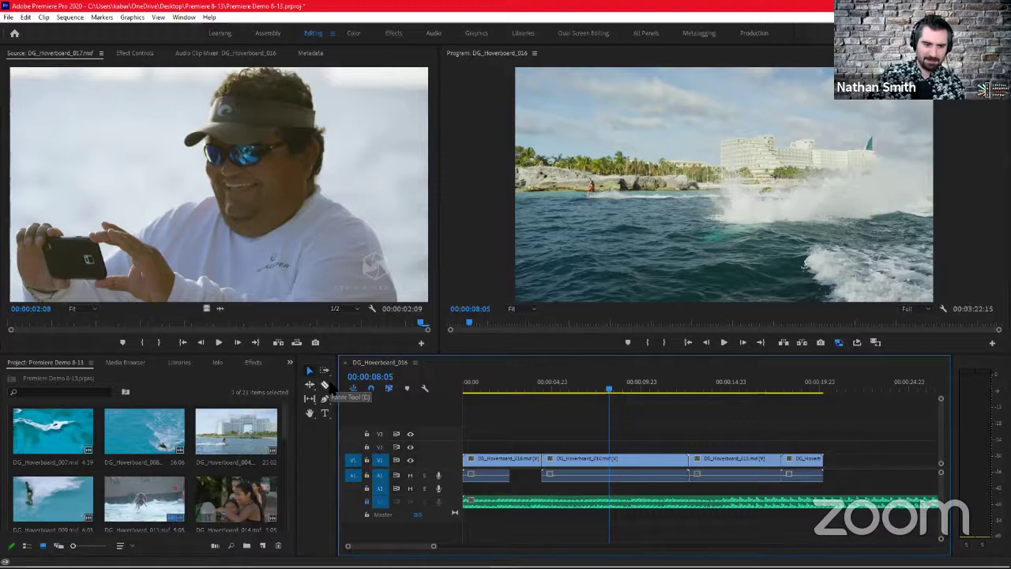
# - Cut DG_Hoverboard_010 on V1 with the Razor tool at the 00:00:08:05 playhead
pyautogui.click(328, 386)
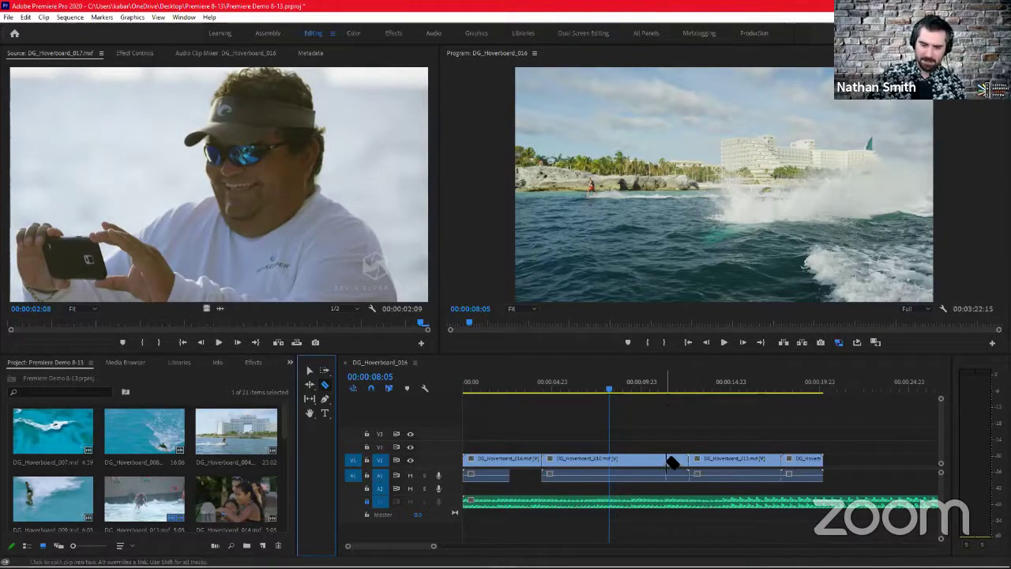
pyautogui.click(613, 459)
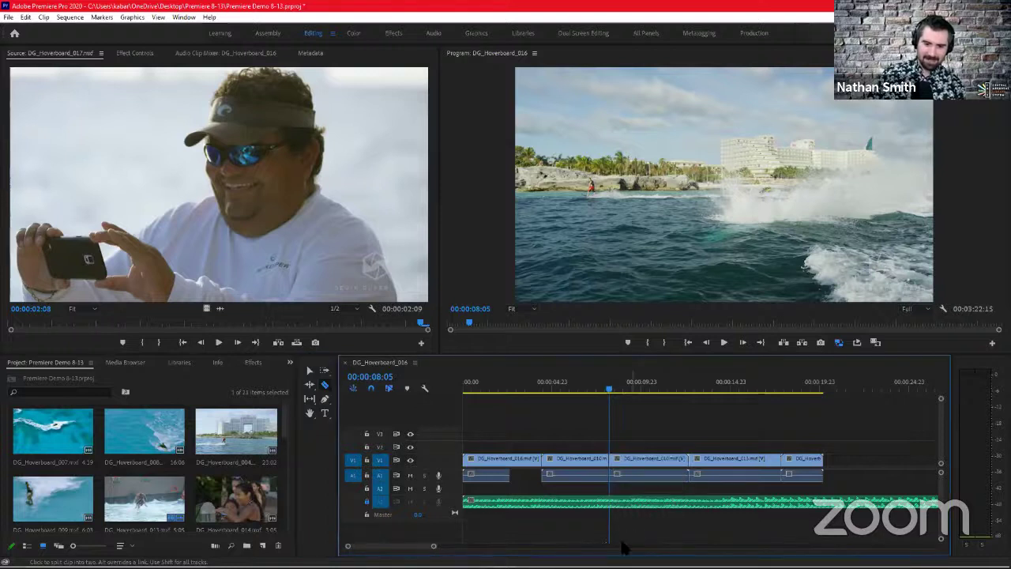
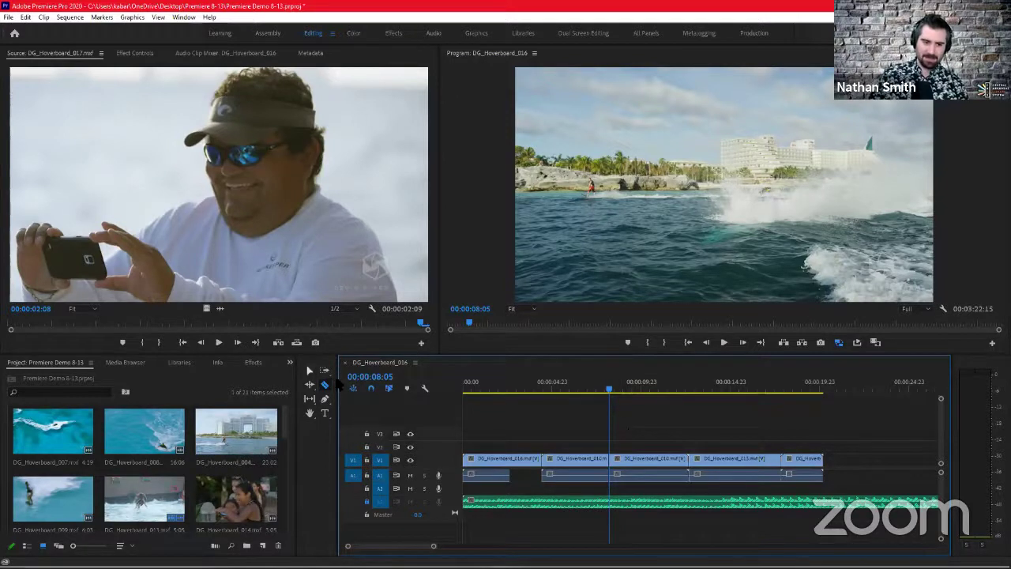
# - Move DG_Hoverboard_010 after DG_Hoverboard_013 and slide the next clip left to close the gap
pyautogui.click(309, 369)
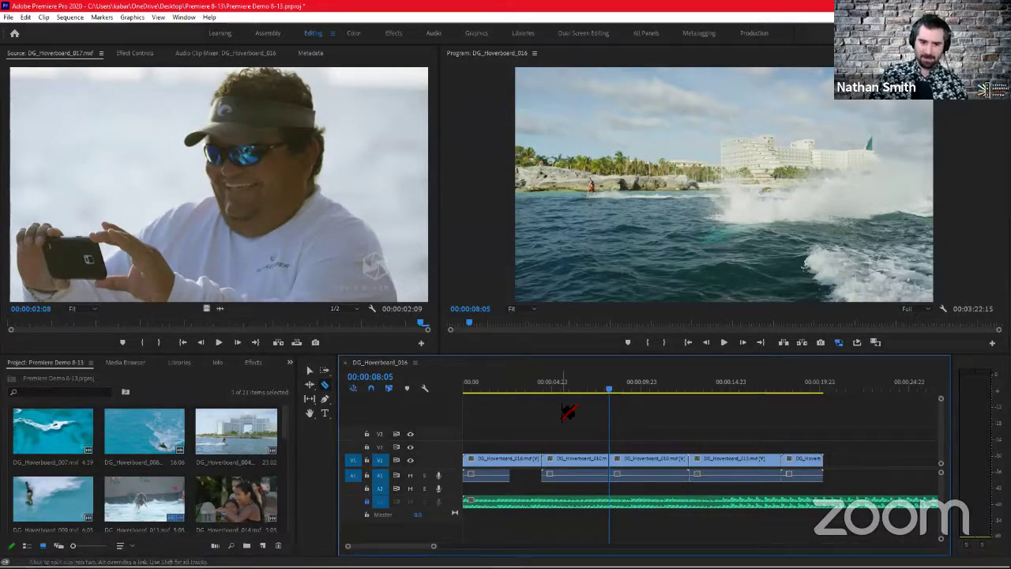
pyautogui.click(661, 464)
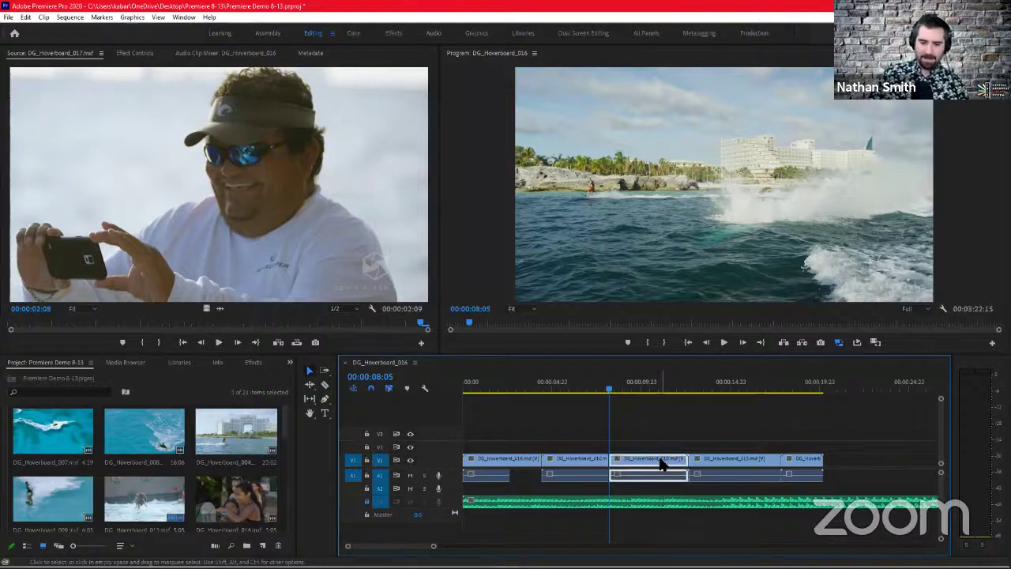
pyautogui.moveTo(661, 464); pyautogui.dragTo(729, 445)
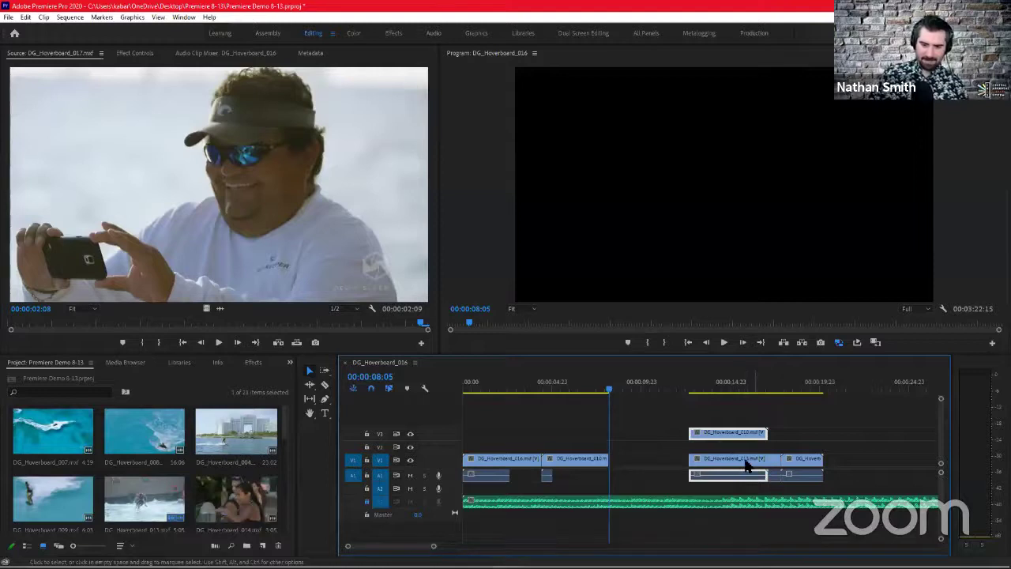
pyautogui.moveTo(744, 466); pyautogui.dragTo(774, 459)
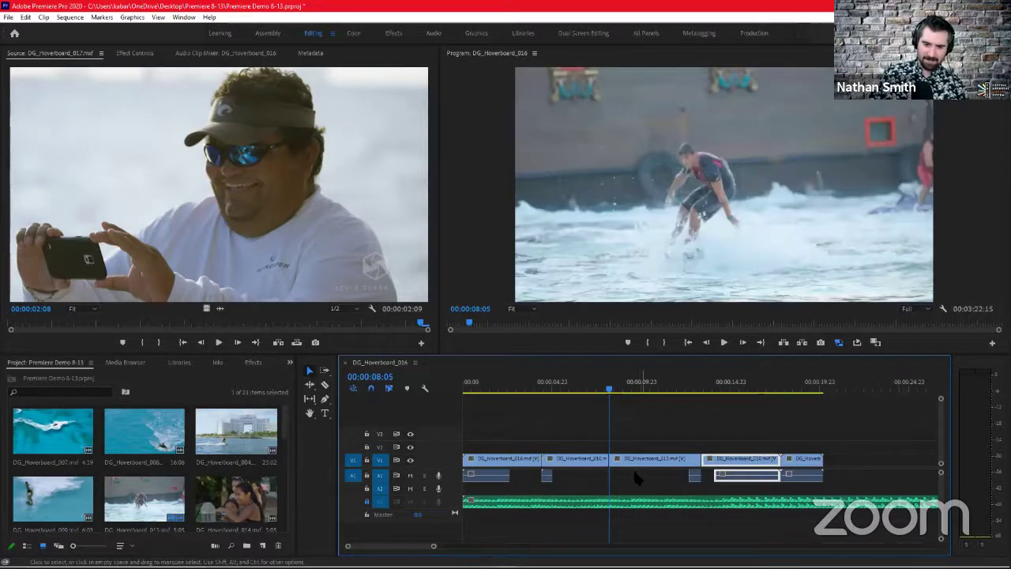
# - Scrub through the reordered clips, then lift DG_Hoverboard_010 onto track V2
pyautogui.click(635, 389)
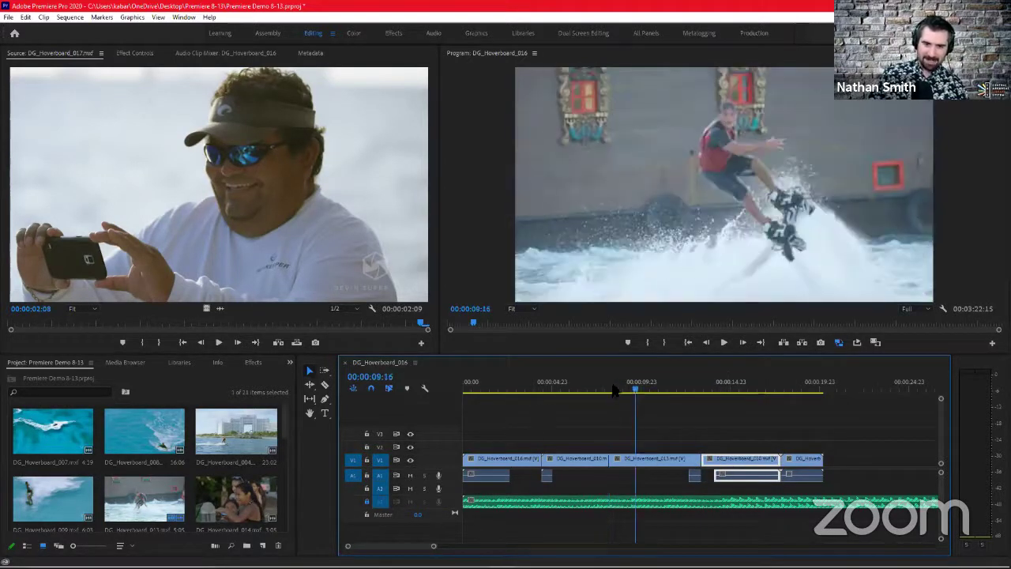
pyautogui.click(591, 390)
pyautogui.moveTo(594, 393); pyautogui.dragTo(725, 394)
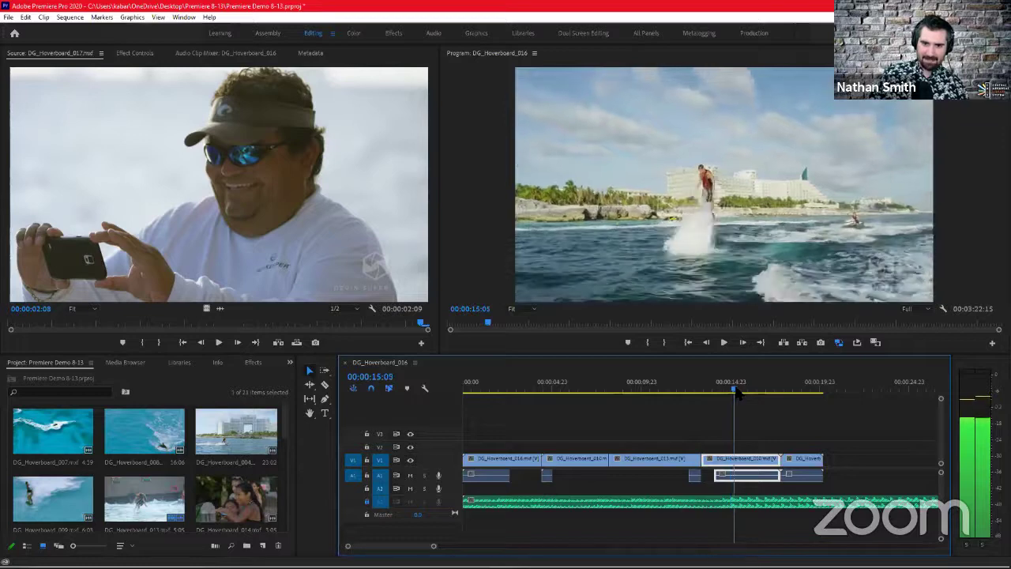
pyautogui.moveTo(734, 392); pyautogui.dragTo(703, 403)
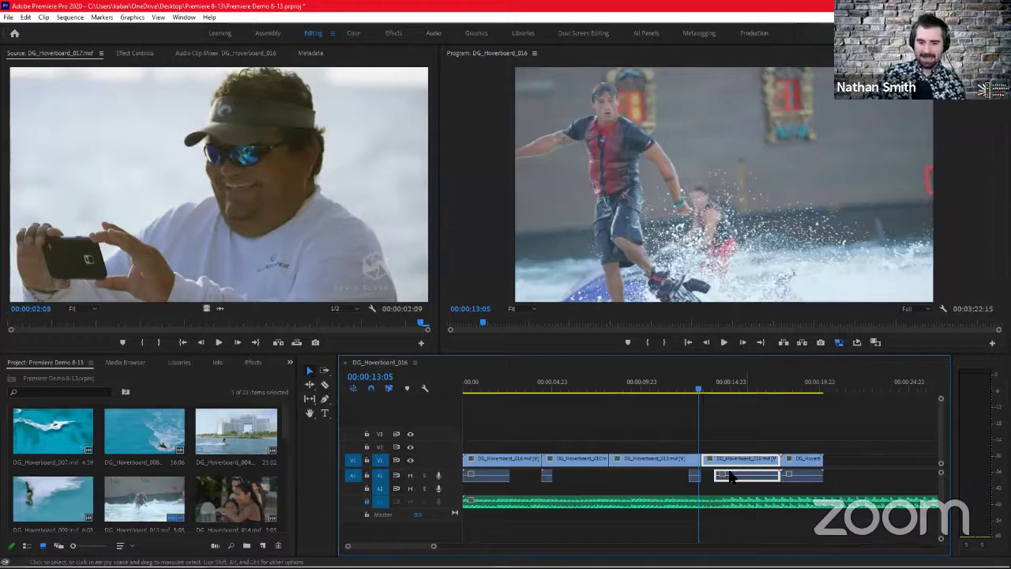
pyautogui.moveTo(734, 460); pyautogui.dragTo(689, 444)
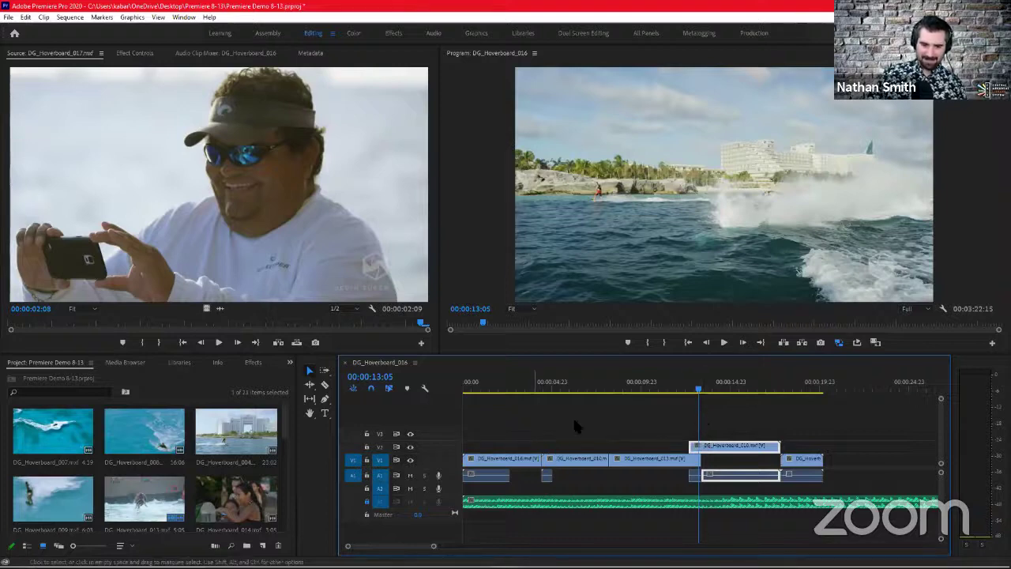
# - Drop DG_Hoverboard_010 back onto V1 after 013 and preview from 00:00:11:05 to 00:00:17:14
pyautogui.click(597, 388)
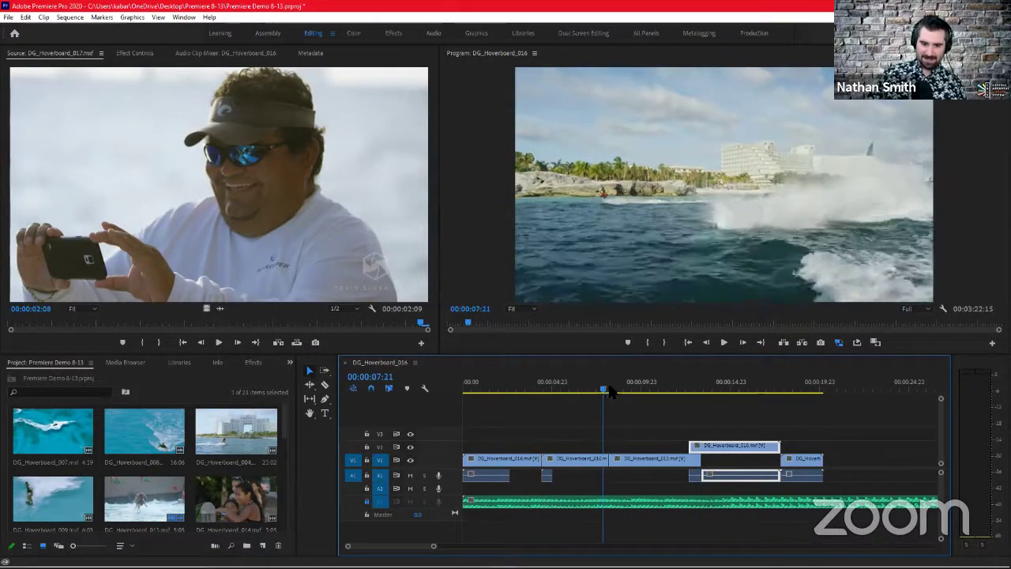
pyautogui.click(607, 389)
pyautogui.click(689, 391)
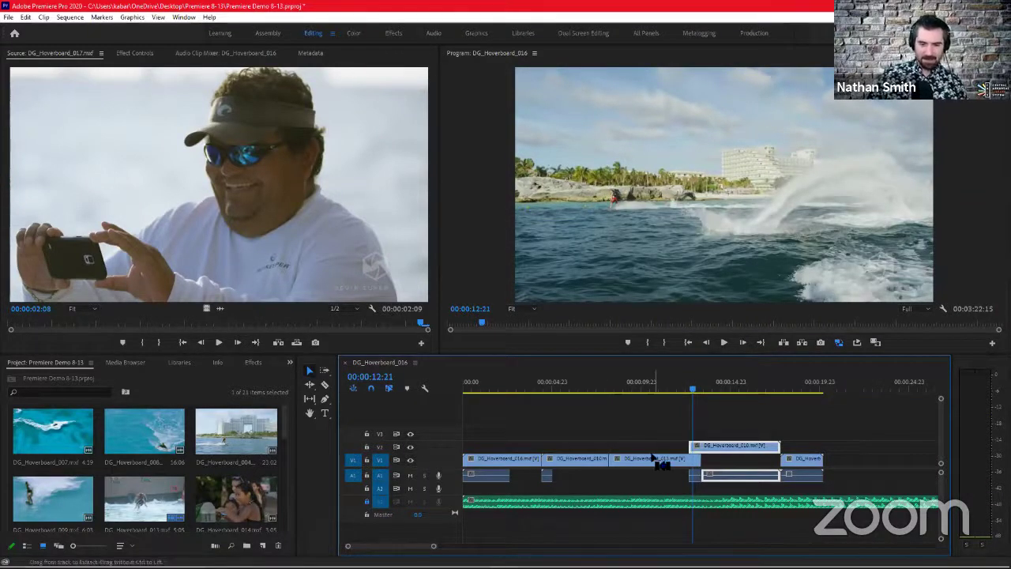
pyautogui.moveTo(690, 458); pyautogui.dragTo(756, 459)
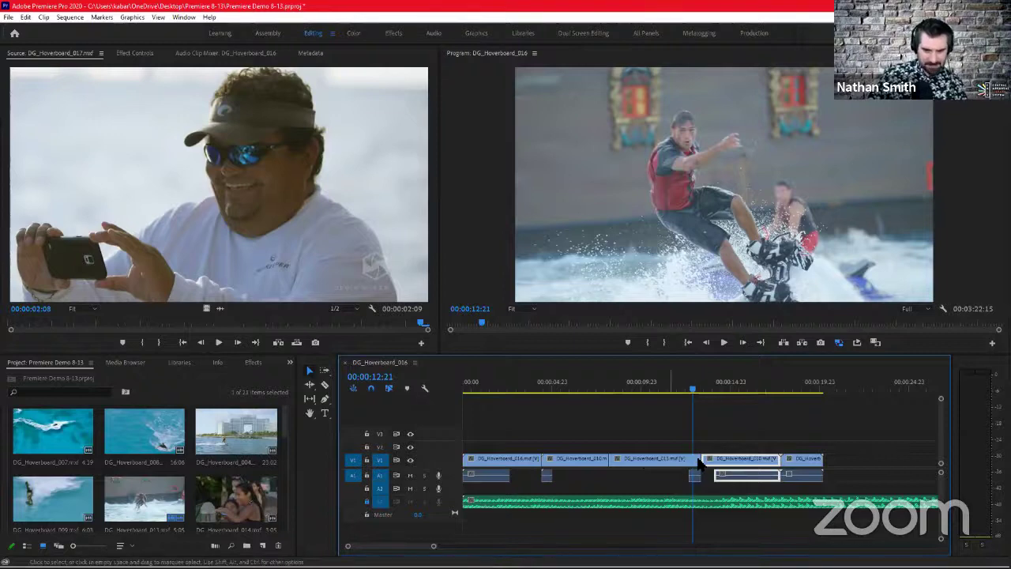
pyautogui.click(662, 389)
pyautogui.moveTo(707, 392); pyautogui.dragTo(773, 395)
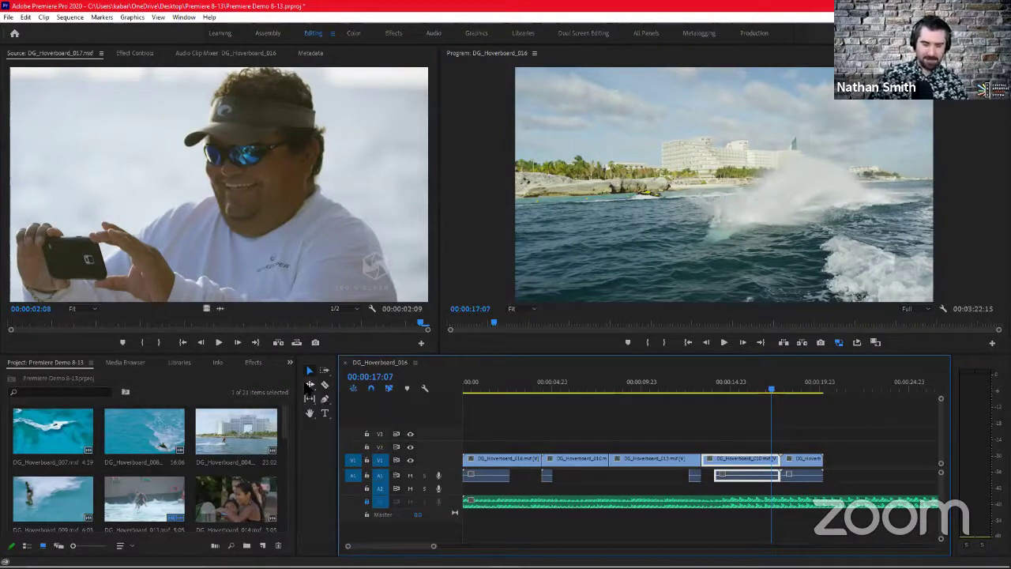
# - Ripple-trim 13 frames off the end of DG_Hoverboard_010 so later clips close up
pyautogui.click(309, 384)
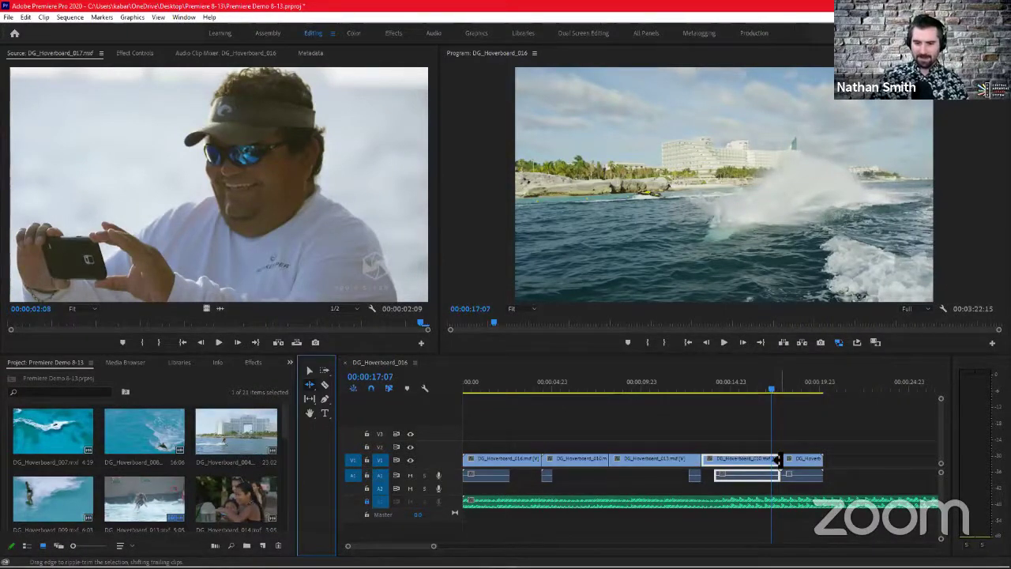
pyautogui.click(777, 459)
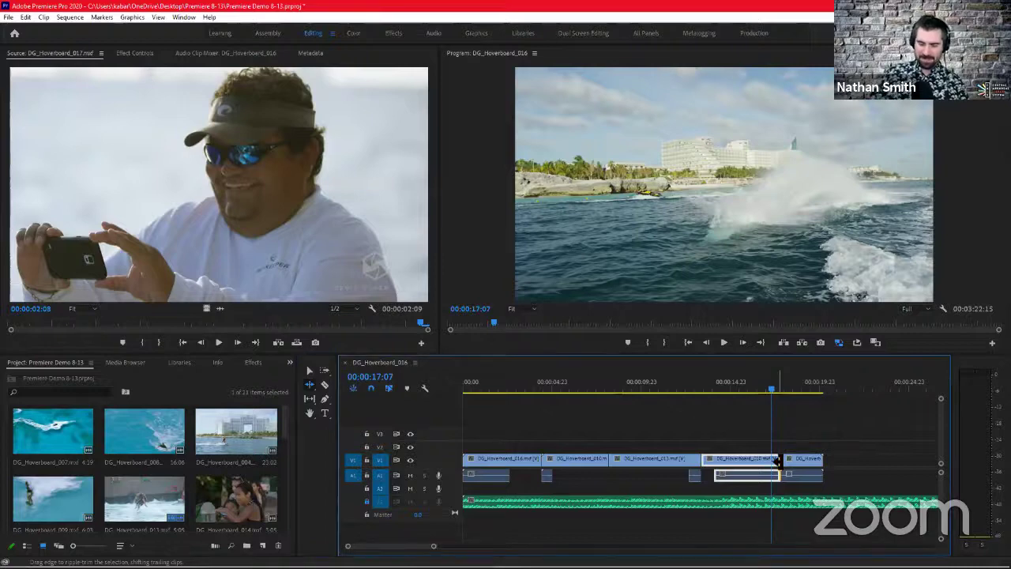
pyautogui.moveTo(777, 460); pyautogui.dragTo(769, 463)
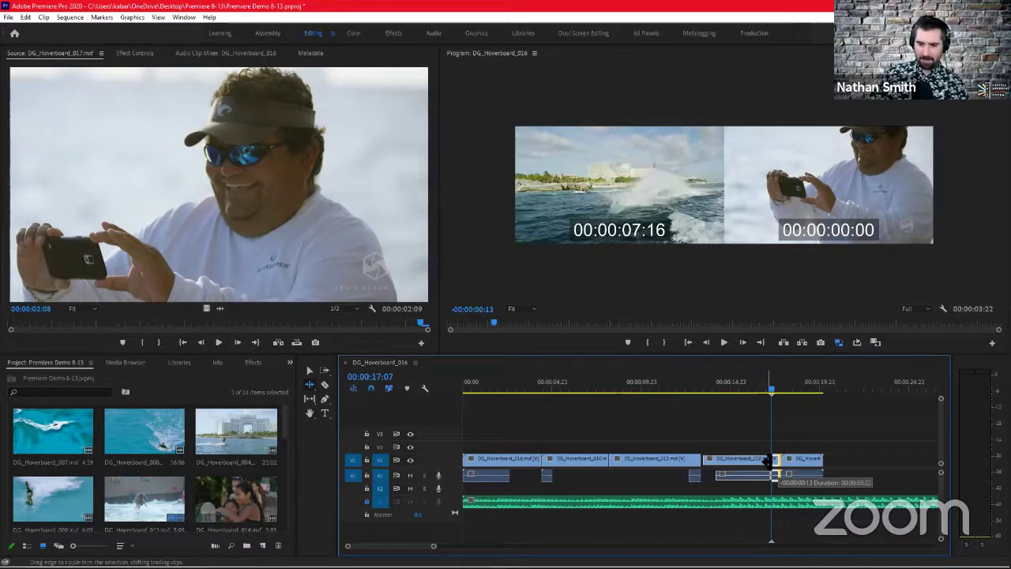
pyautogui.moveTo(771, 462); pyautogui.dragTo(770, 462)
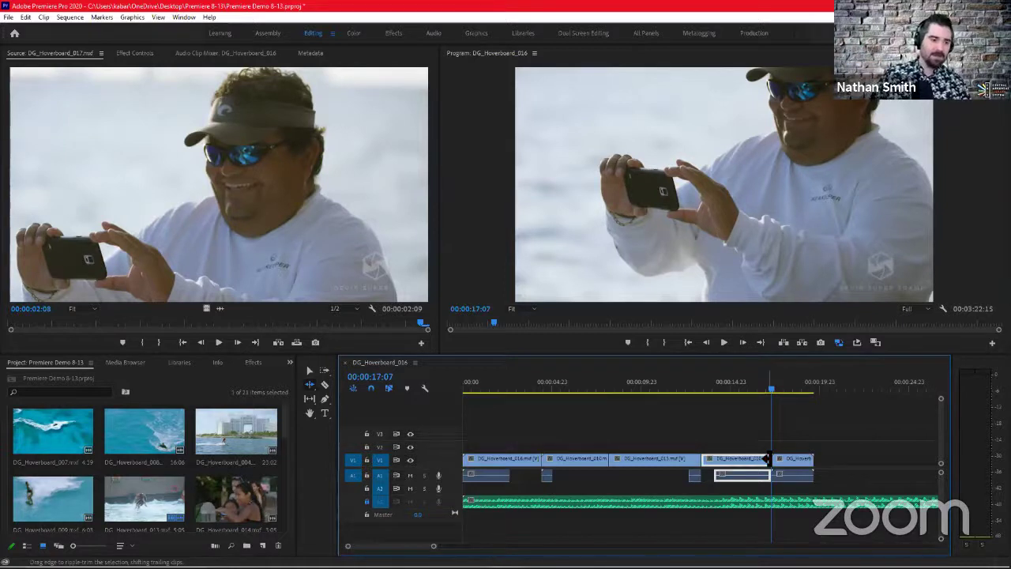
# - Pick the Rolling Edit Tool (N) from the trimming tools flyout
pyautogui.click(310, 385)
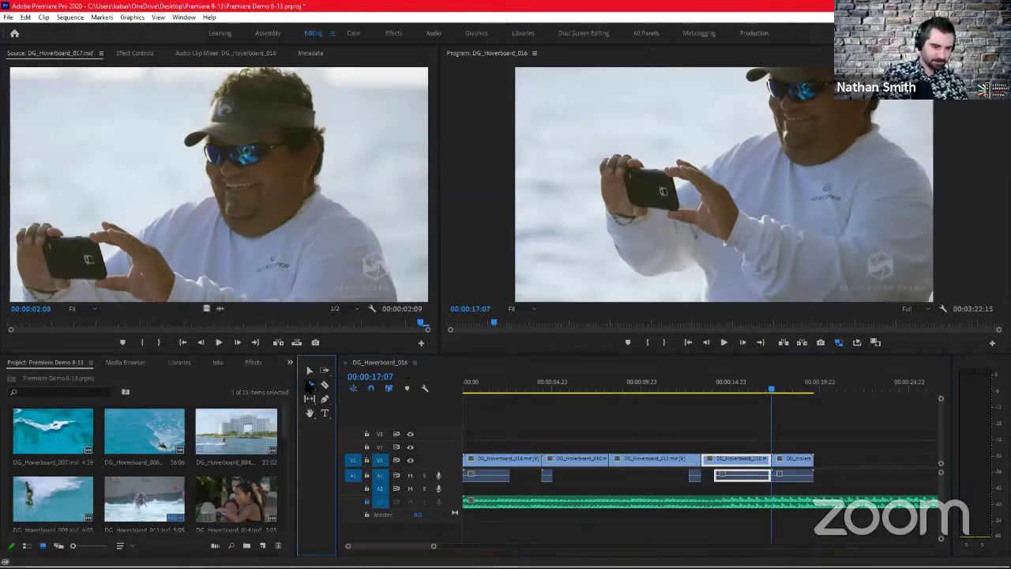
pyautogui.moveTo(310, 384); pyautogui.dragTo(312, 391)
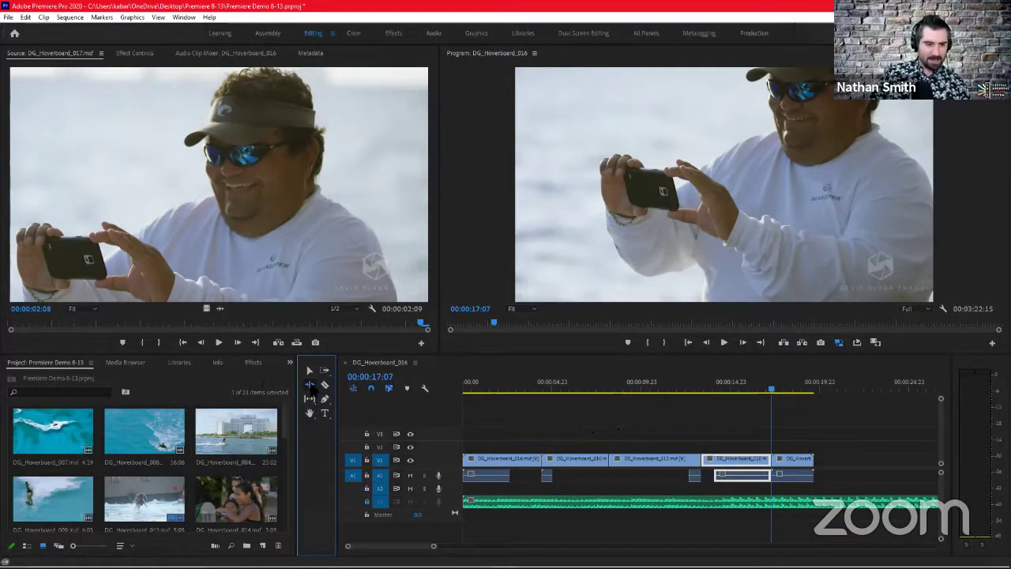
pyautogui.click(310, 384)
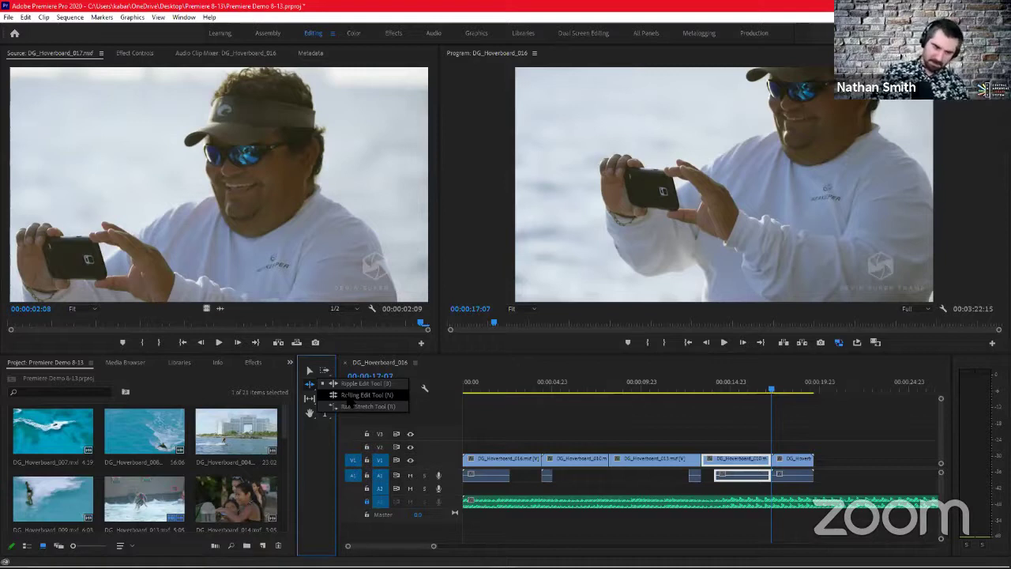
pyautogui.click(352, 395)
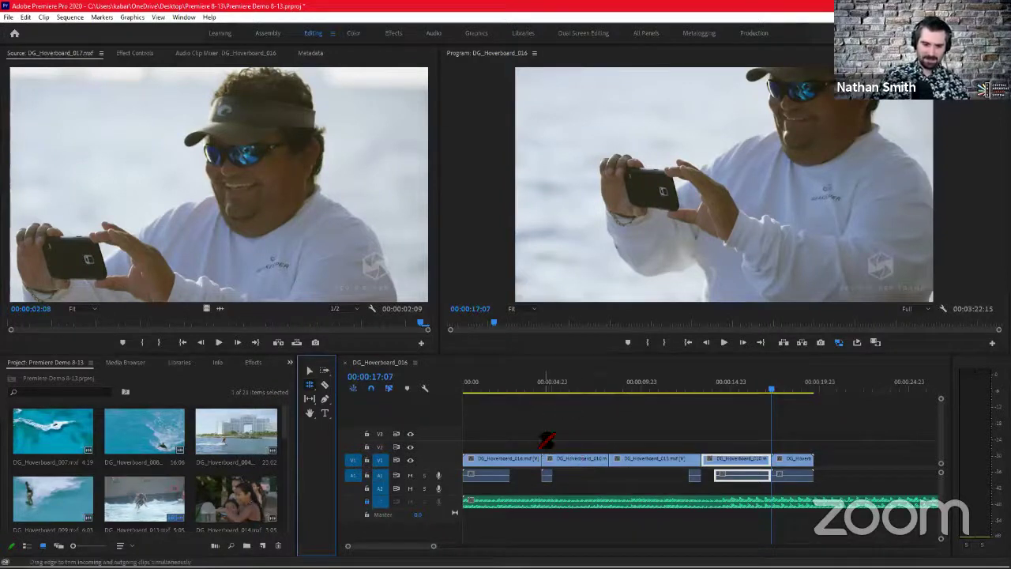
# - Switch to the Selection tool and put the playhead at the 00:00:04:18 cut
pyautogui.press('v')
pyautogui.click(565, 460)
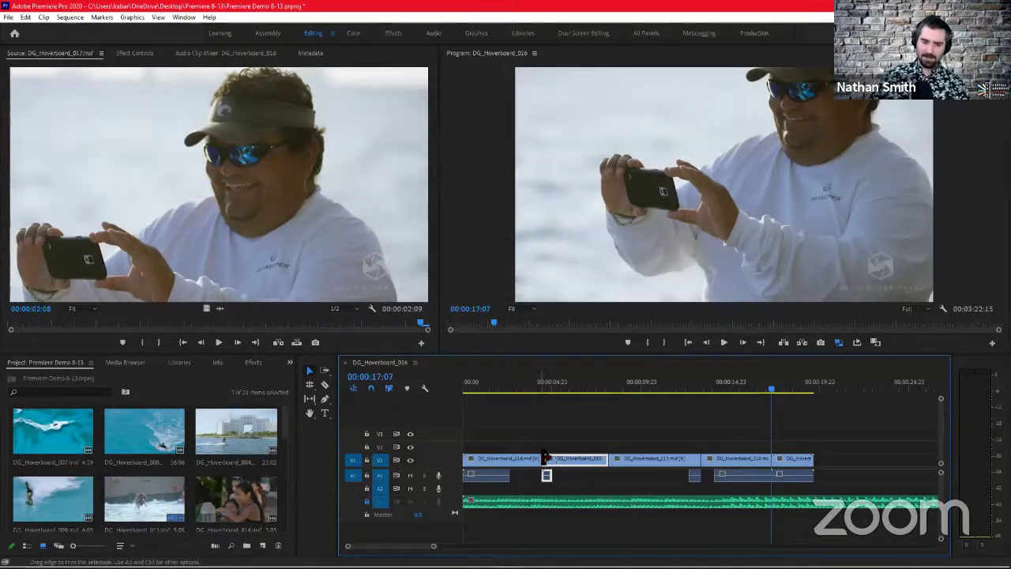
pyautogui.click(548, 386)
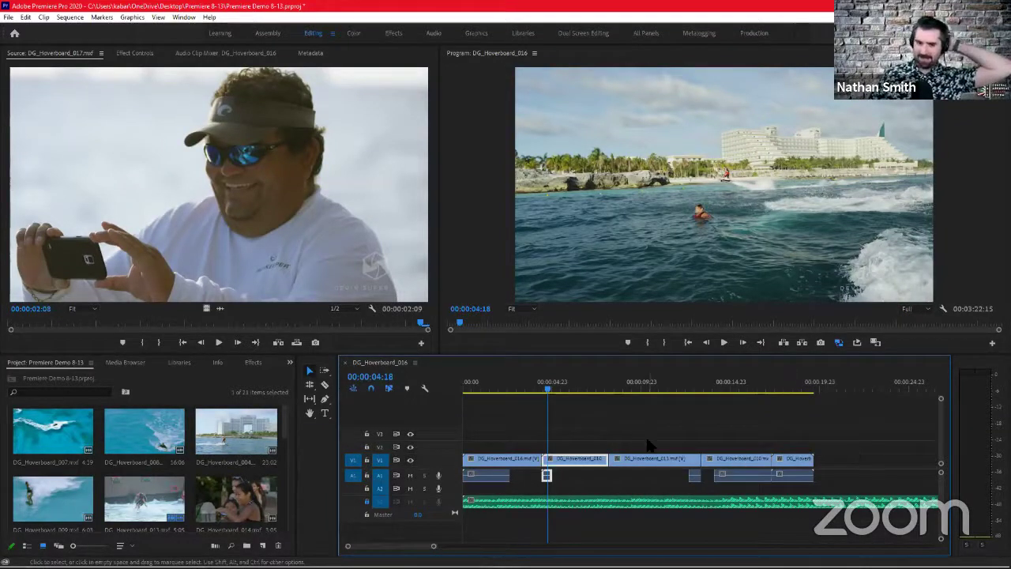
# - Roll the cut between DG_Hoverboard_013 and 010 slightly earlier, then move the playhead to 00:00:12:08
pyautogui.click(309, 383)
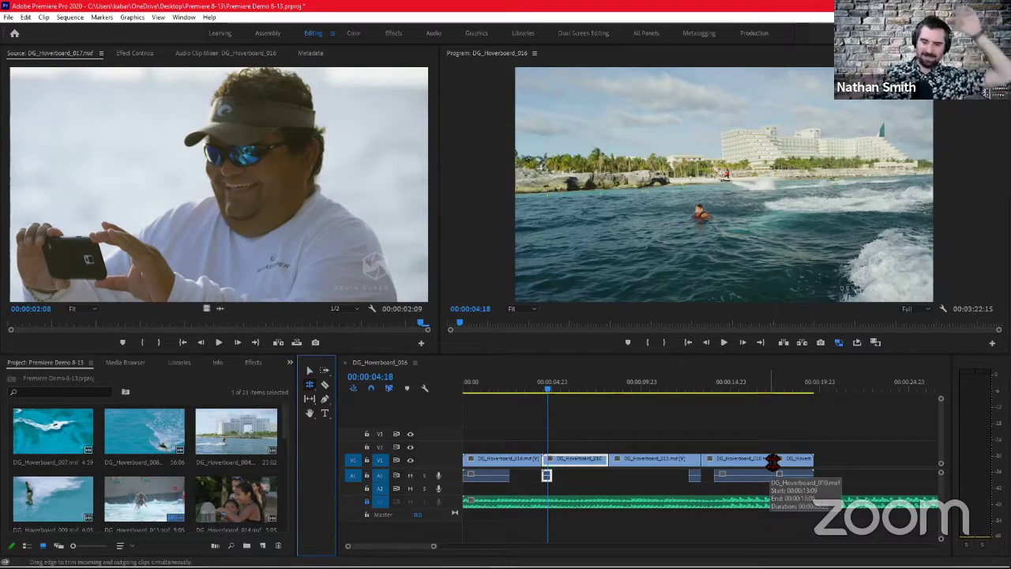
pyautogui.click(704, 462)
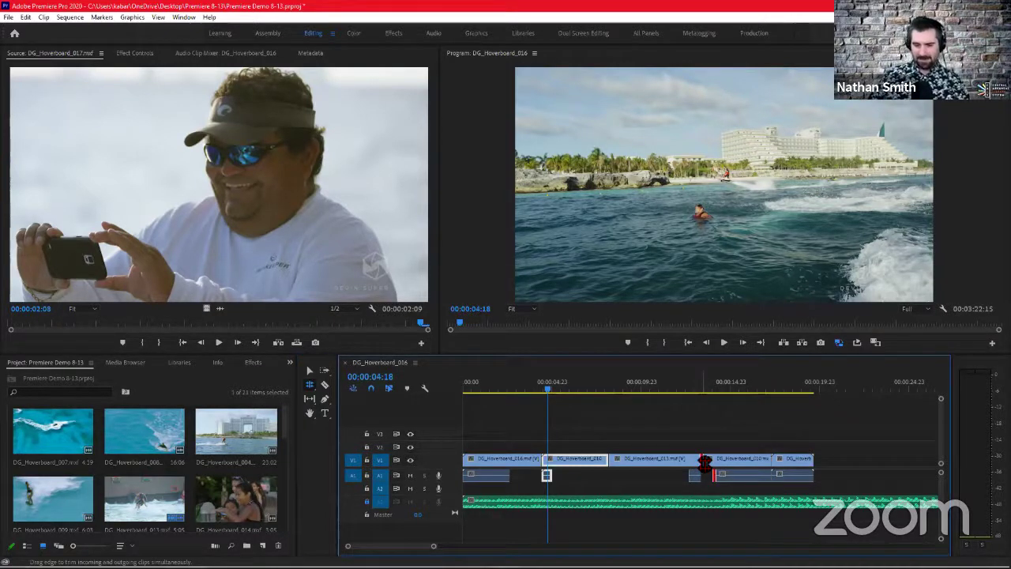
pyautogui.moveTo(704, 462)
pyautogui.mouseDown()
pyautogui.moveTo(691, 463)
pyautogui.moveTo(725, 463)
pyautogui.moveTo(696, 460)
pyautogui.mouseUp()
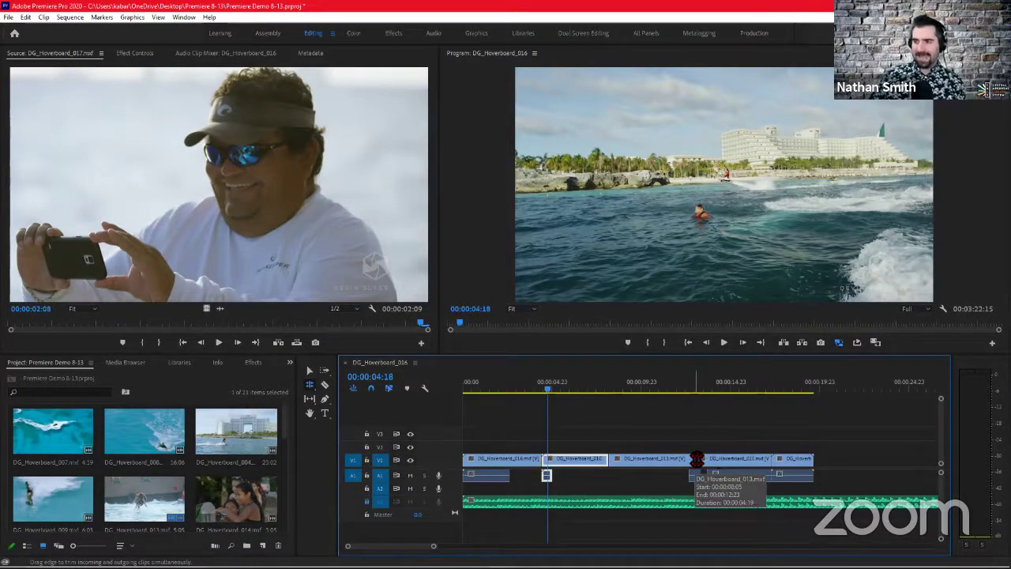
pyautogui.moveTo(674, 390); pyautogui.dragTo(698, 397)
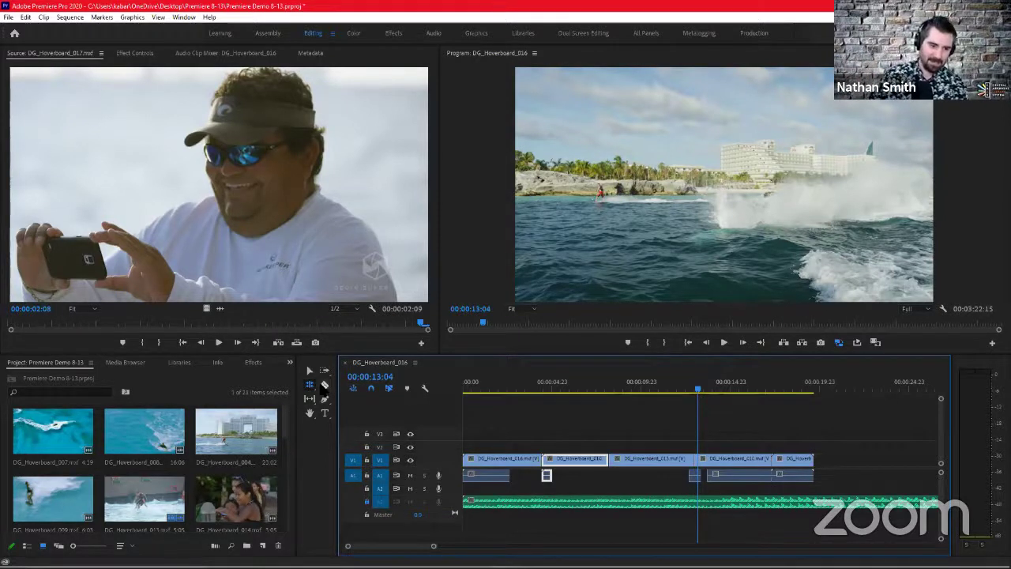
# - Select the Rate Stretch Tool (R) from the edit tools flyout
pyautogui.click(315, 393)
pyautogui.click(313, 386)
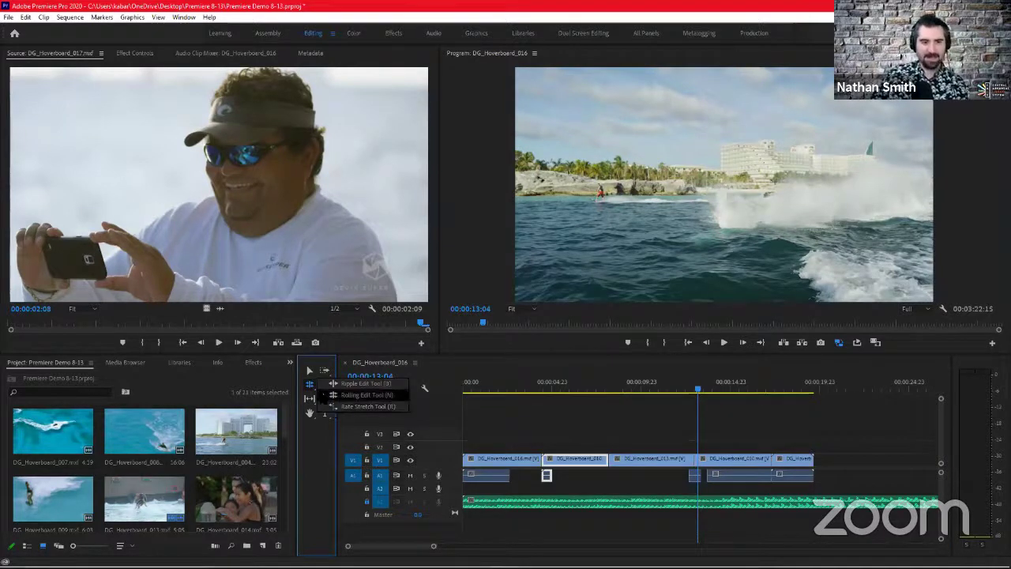
pyautogui.click(310, 386)
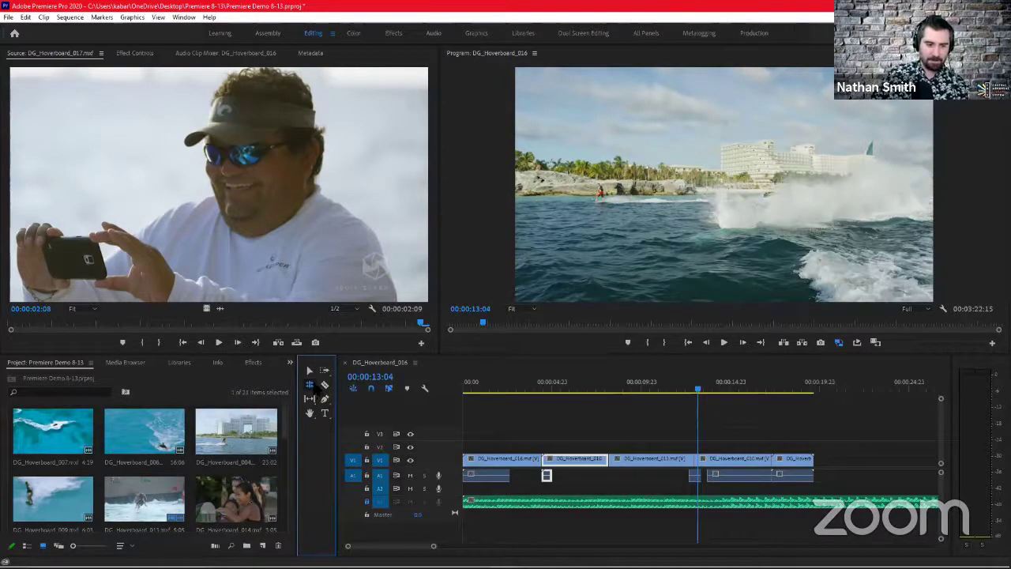
pyautogui.click(309, 386)
pyautogui.click(329, 413)
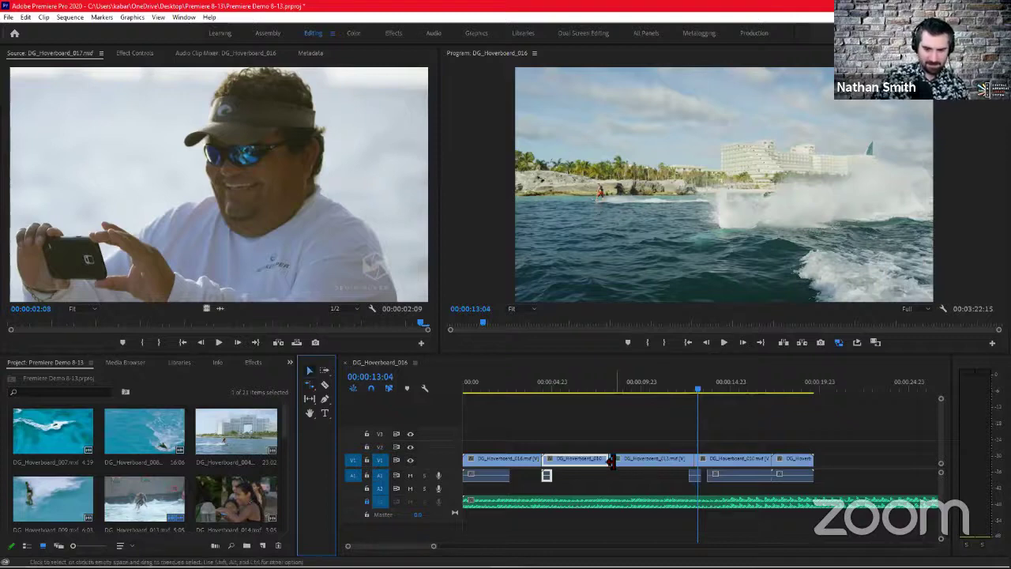
# - Lift DG_Hoverboard_013 straight up from V1 onto V2 and play back from it
pyautogui.press('v')
pyautogui.click(635, 460)
pyautogui.moveTo(645, 462); pyautogui.dragTo(647, 447)
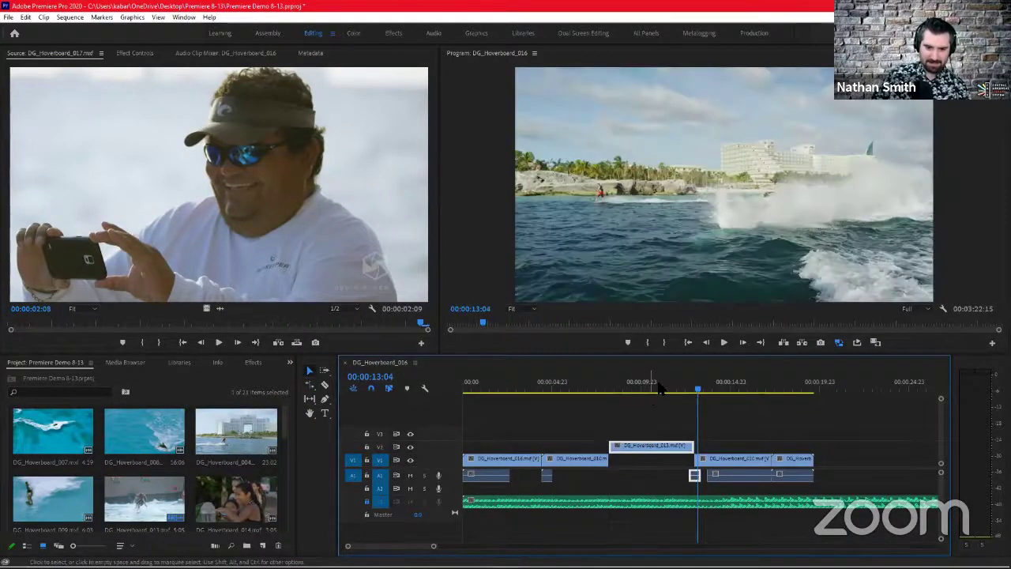
pyautogui.click(641, 387)
pyautogui.press('space')
pyautogui.press('space')
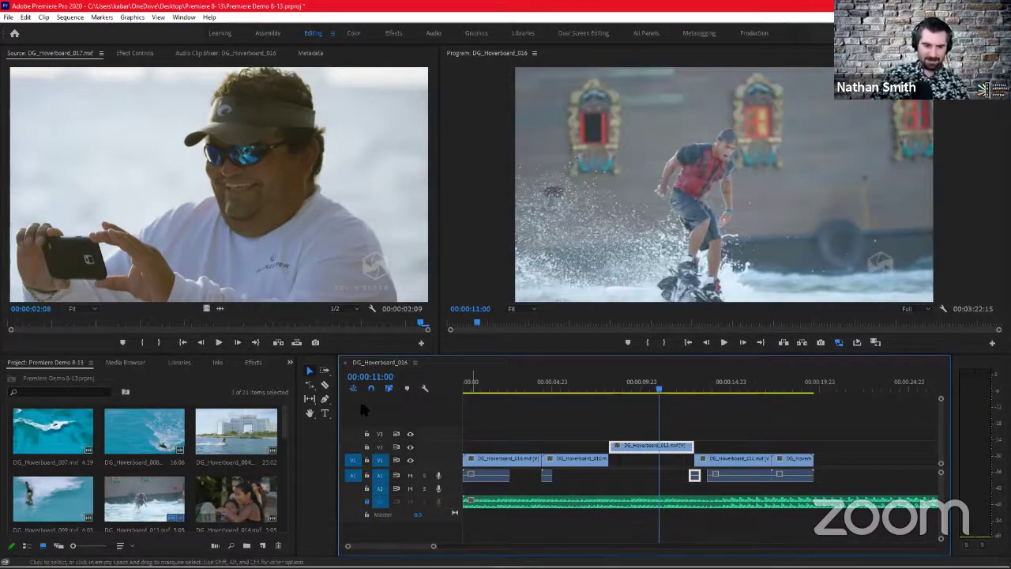
pyautogui.click(313, 395)
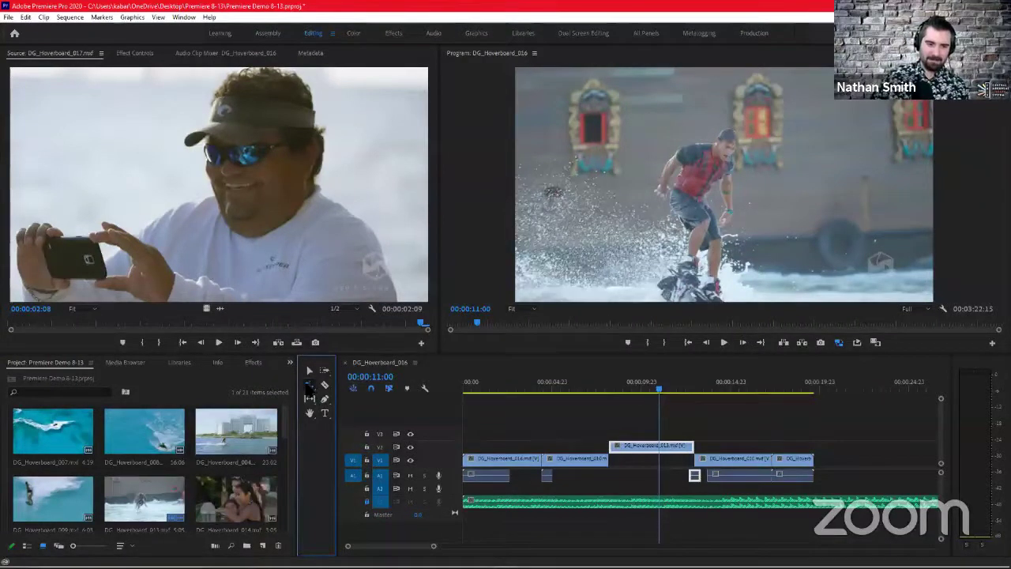
# - Rate-stretch the V2 clip DG_Hoverboard_013 shorter to speed it up, then play from 00:00:08:08
pyautogui.click(311, 385)
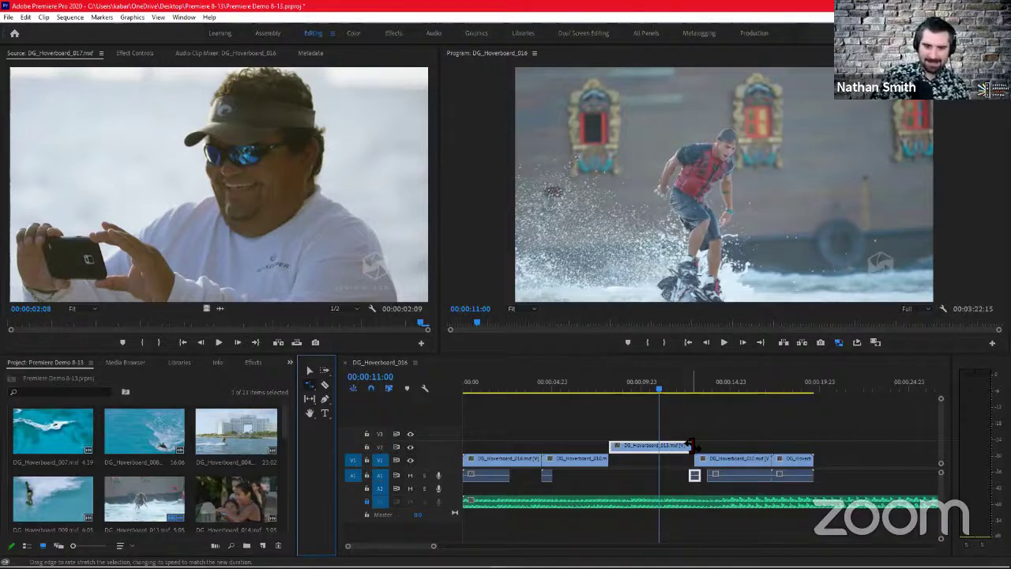
pyautogui.moveTo(691, 444); pyautogui.dragTo(667, 446)
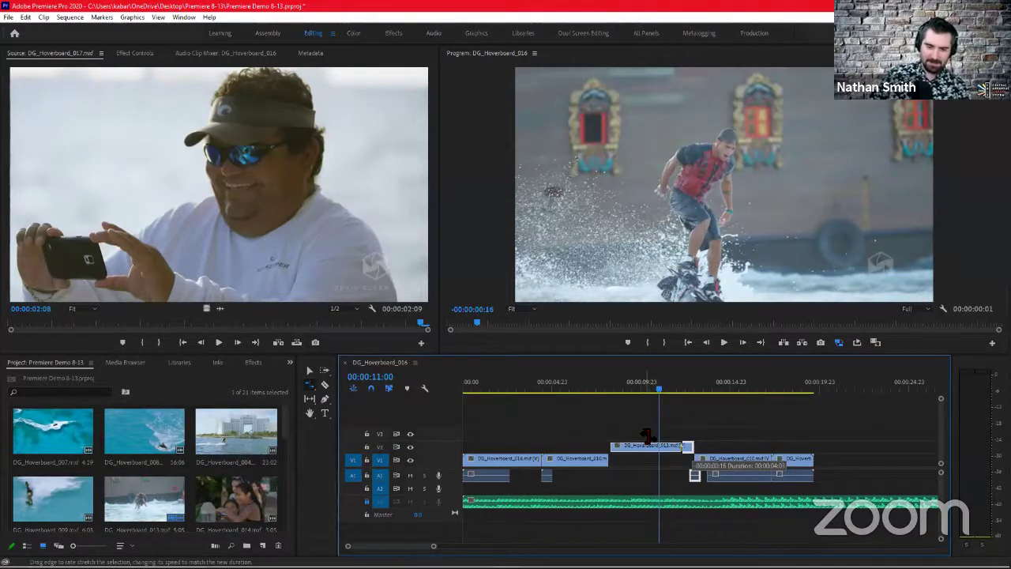
pyautogui.moveTo(686, 446); pyautogui.dragTo(682, 447)
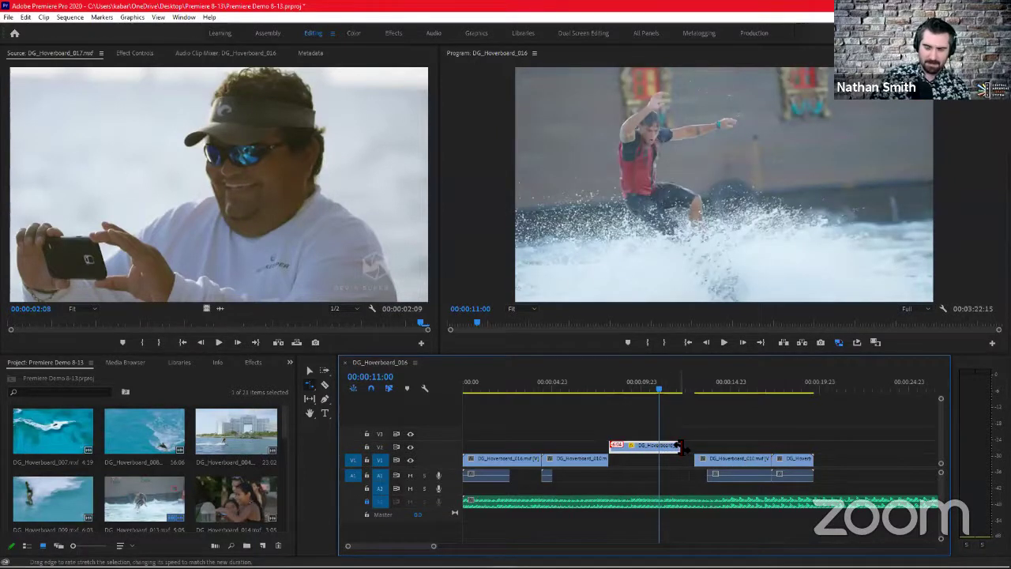
pyautogui.moveTo(681, 445)
pyautogui.mouseDown()
pyautogui.moveTo(702, 448)
pyautogui.moveTo(680, 445)
pyautogui.mouseUp()
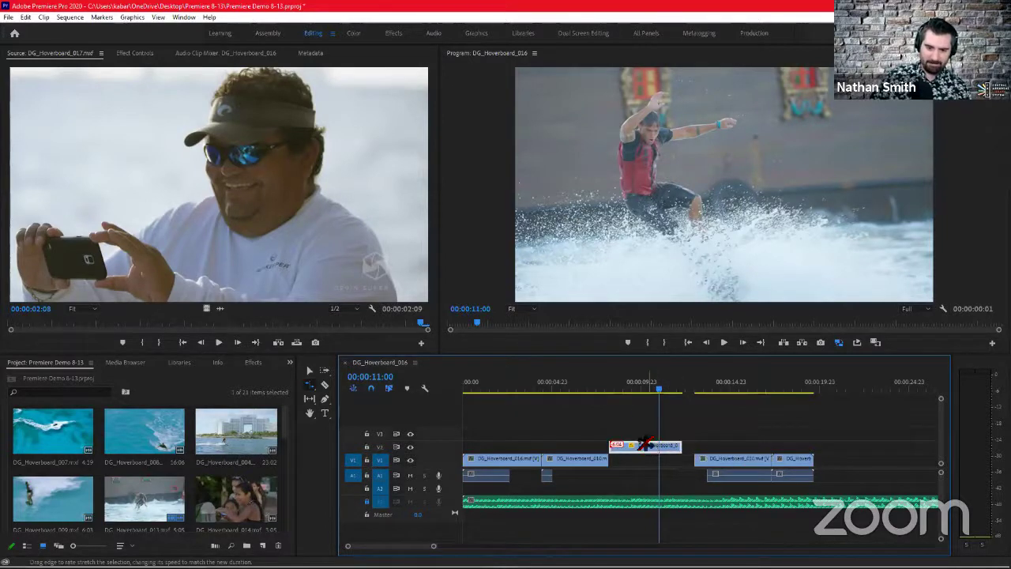
pyautogui.moveTo(656, 392); pyautogui.dragTo(611, 390)
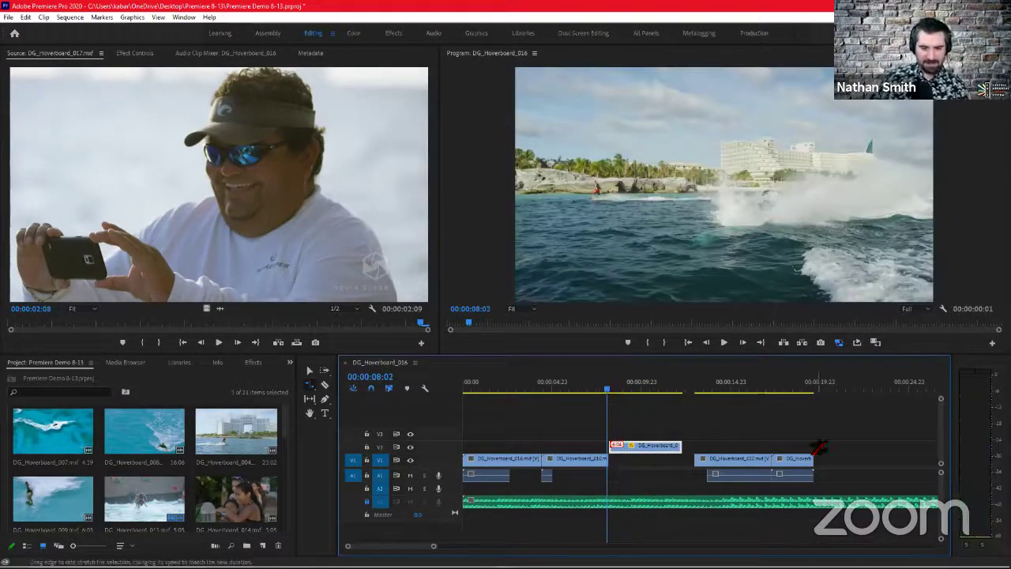
pyautogui.press('space')
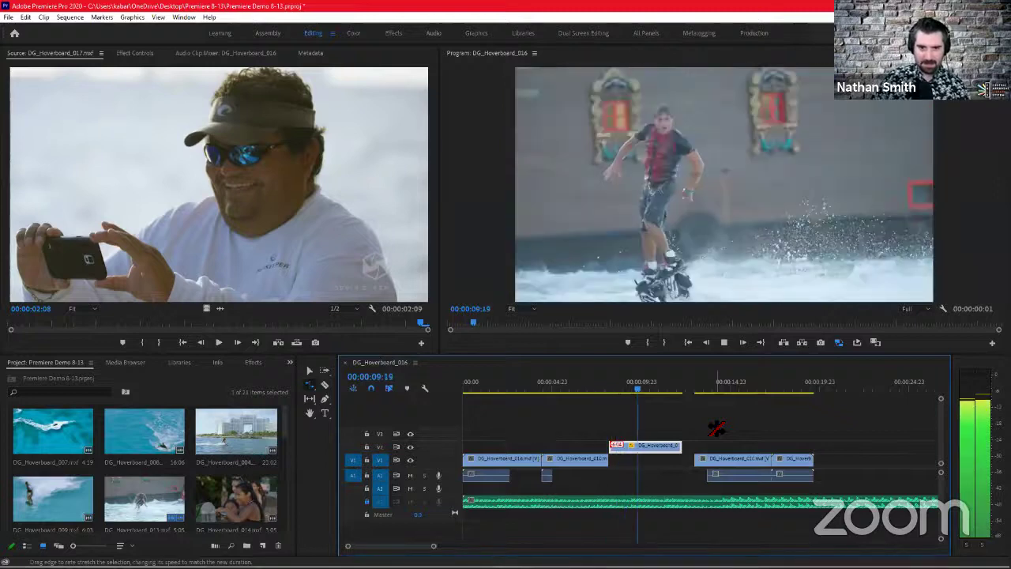
pyautogui.press('space')
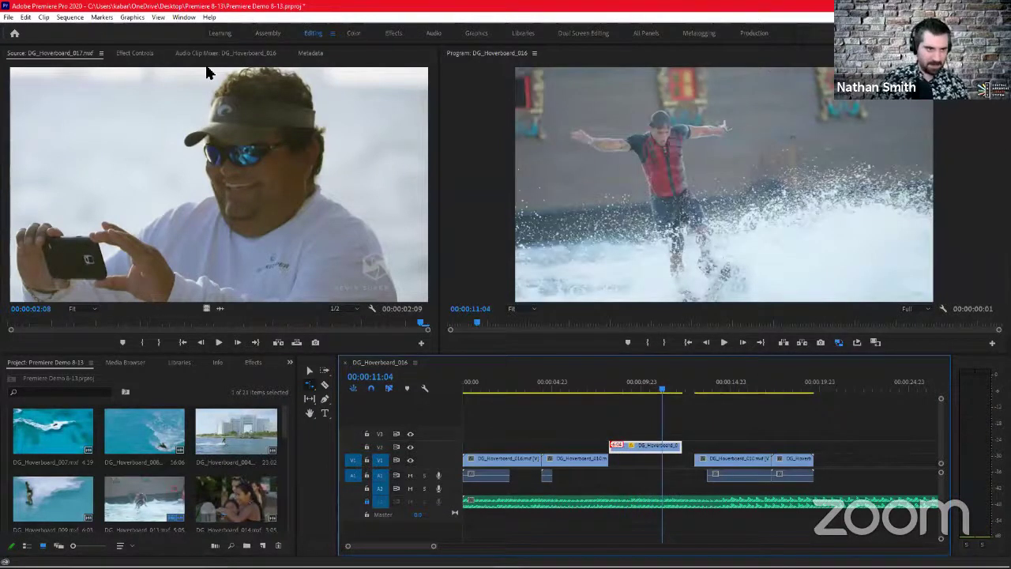
# - Save the project and then close it
pyautogui.click(8, 17)
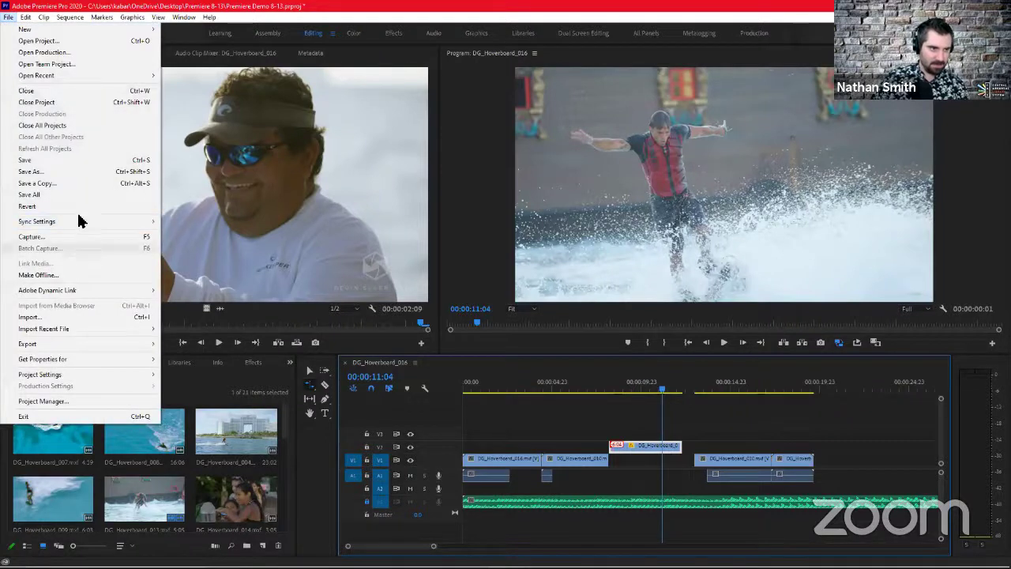
pyautogui.click(63, 162)
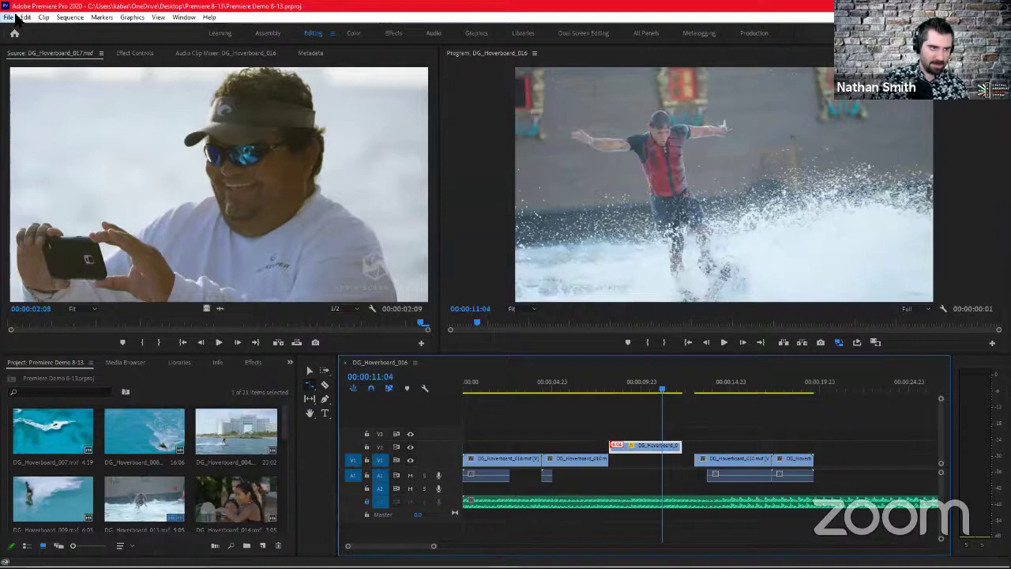
pyautogui.hotkey('alt', 'f')
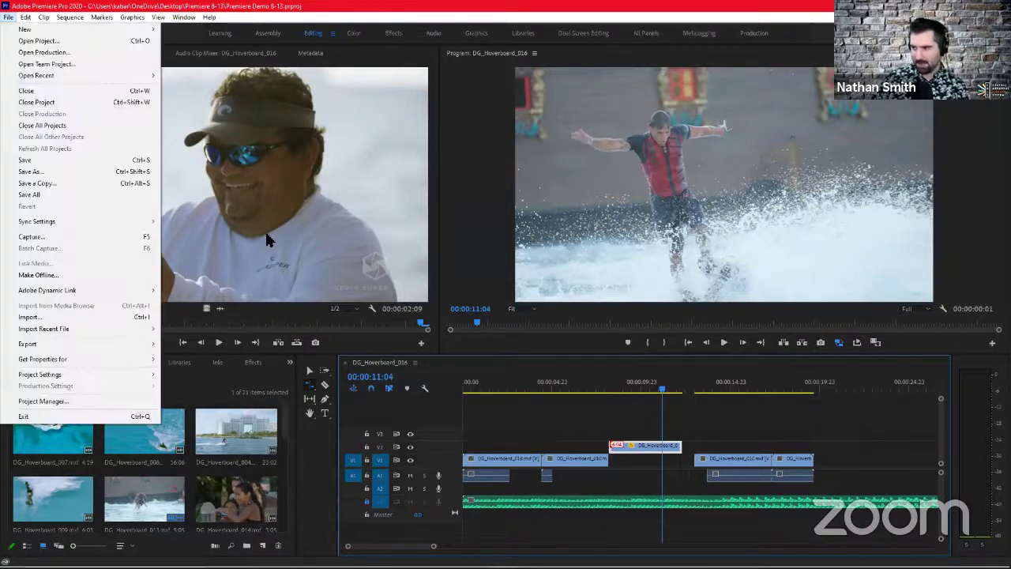
pyautogui.click(64, 101)
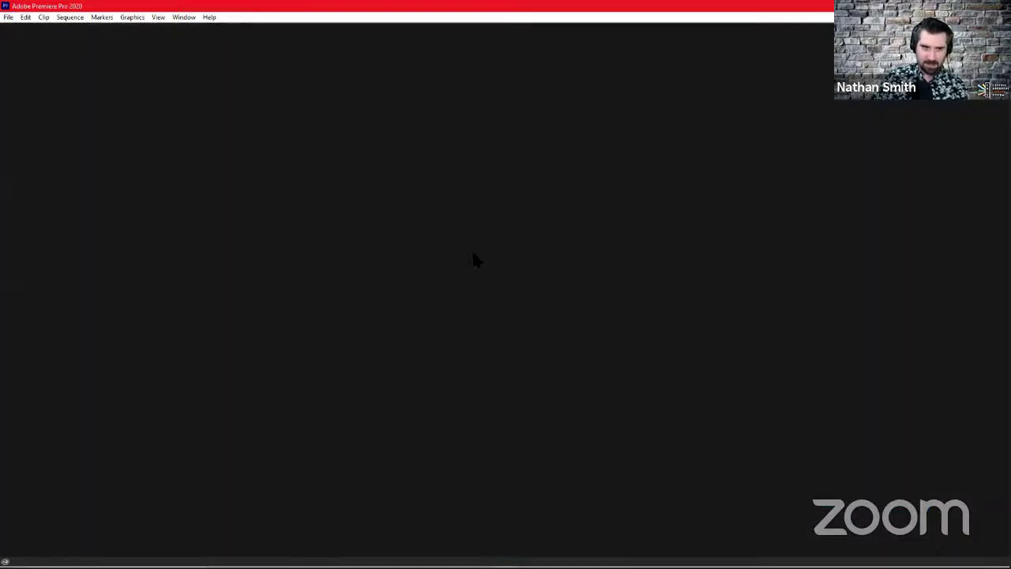
# - Reopen the Premiere Demo 8-13.prproj project
pyautogui.click(4, 17)
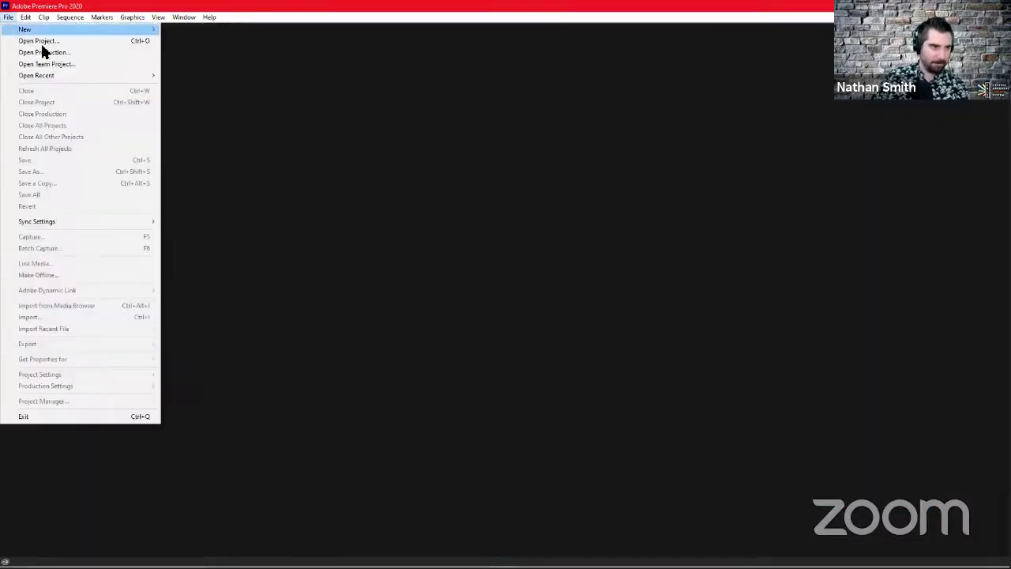
pyautogui.click(56, 41)
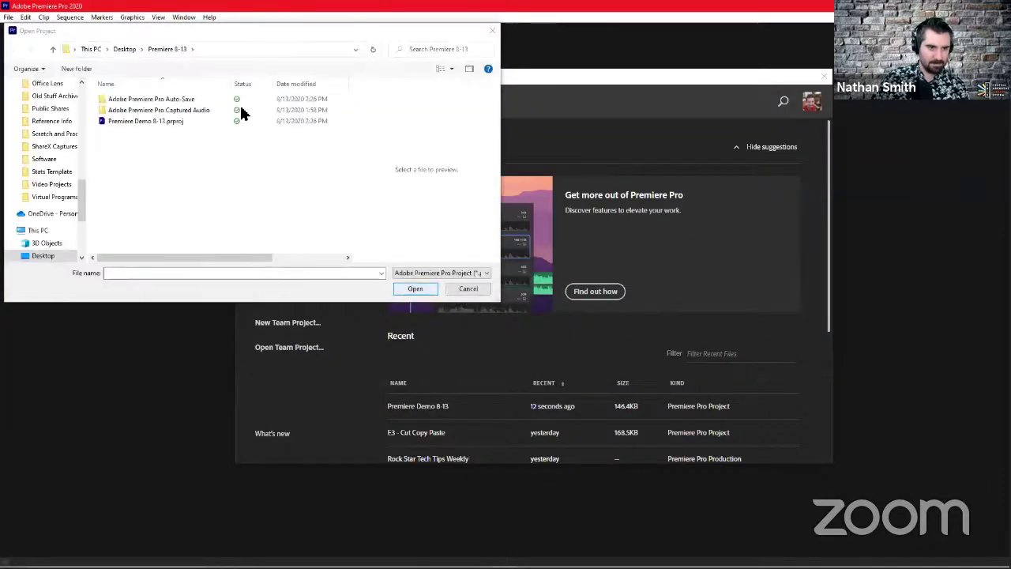
pyautogui.click(218, 122)
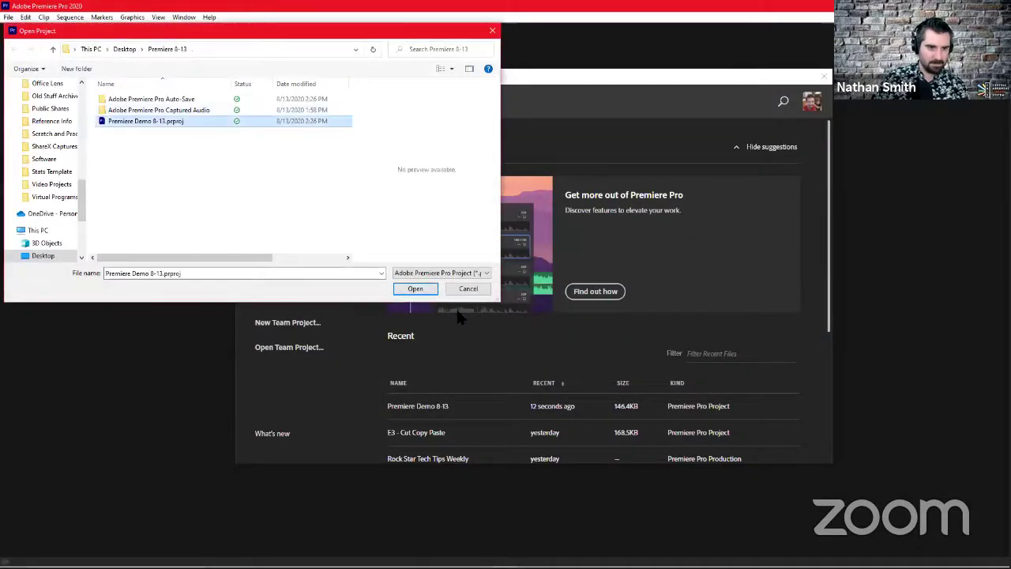
pyautogui.click(408, 289)
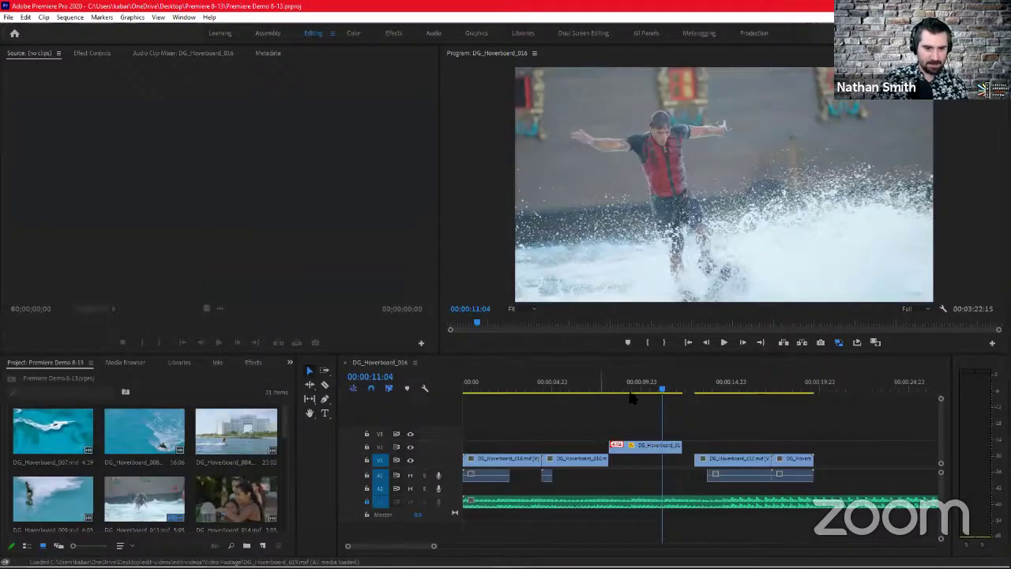
# - Play back the sped-up section, then open and dismiss the File menu
pyautogui.click(630, 390)
pyautogui.press('space')
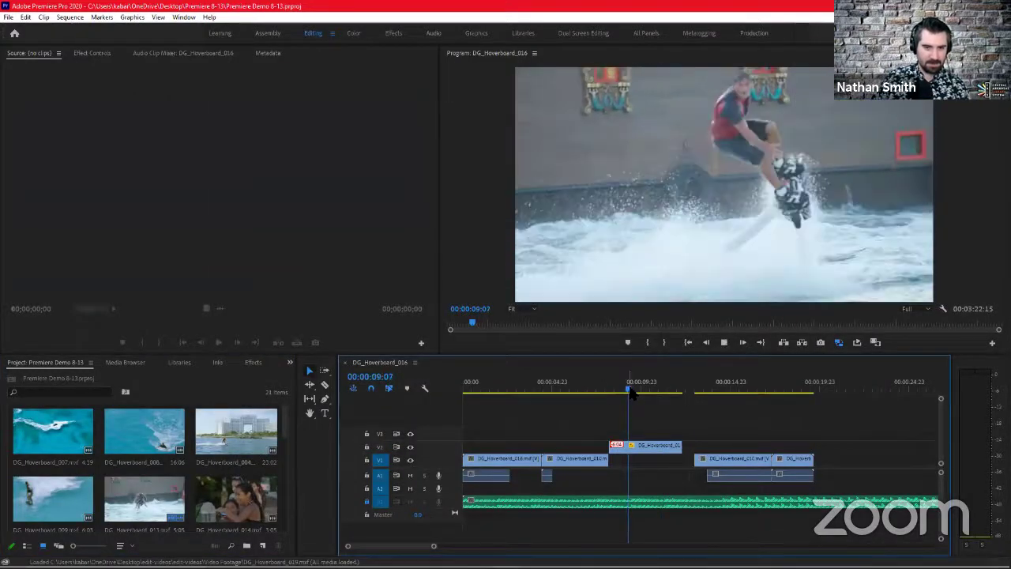
pyautogui.press('space')
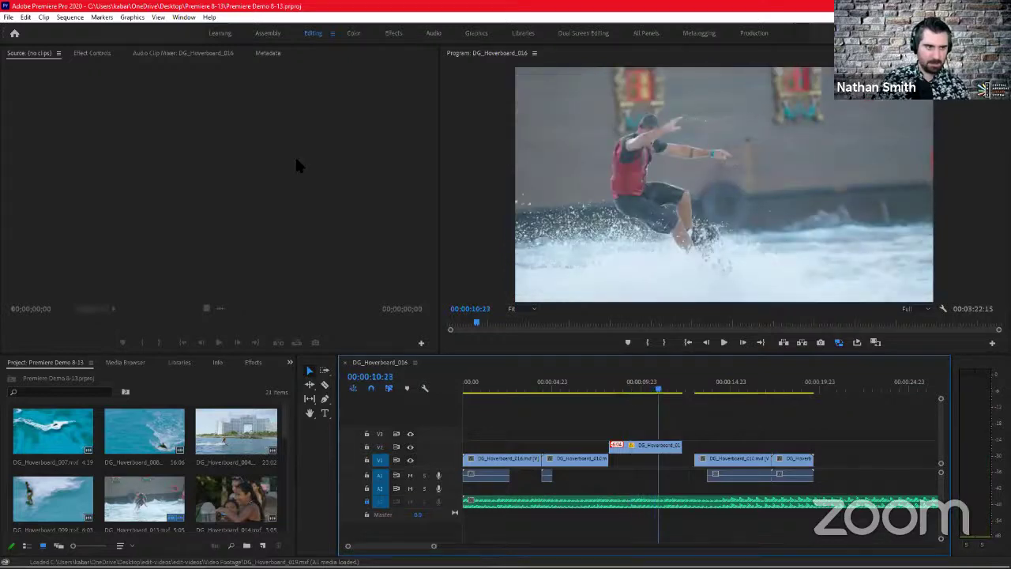
pyautogui.click(8, 17)
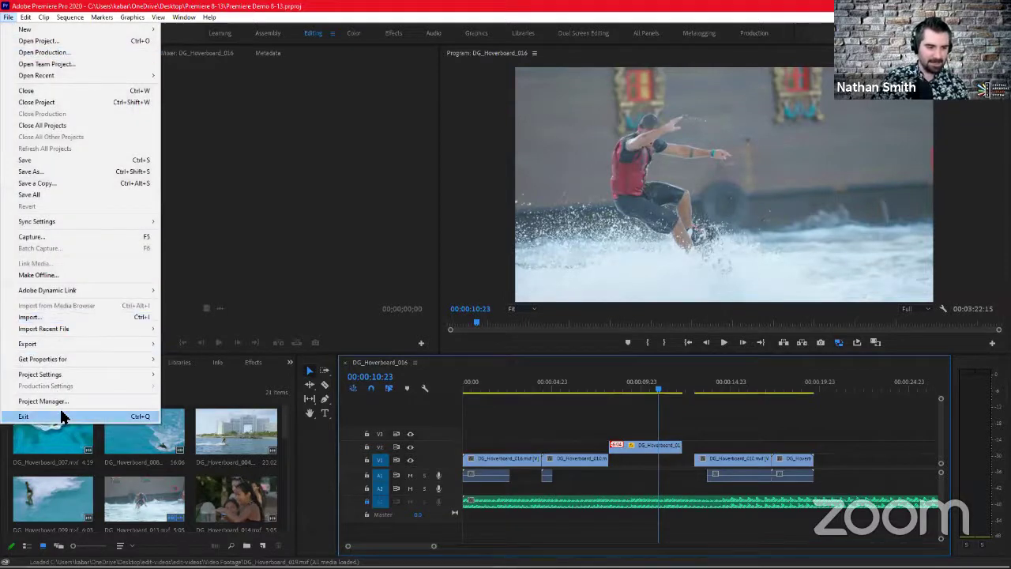
pyautogui.press('Escape')
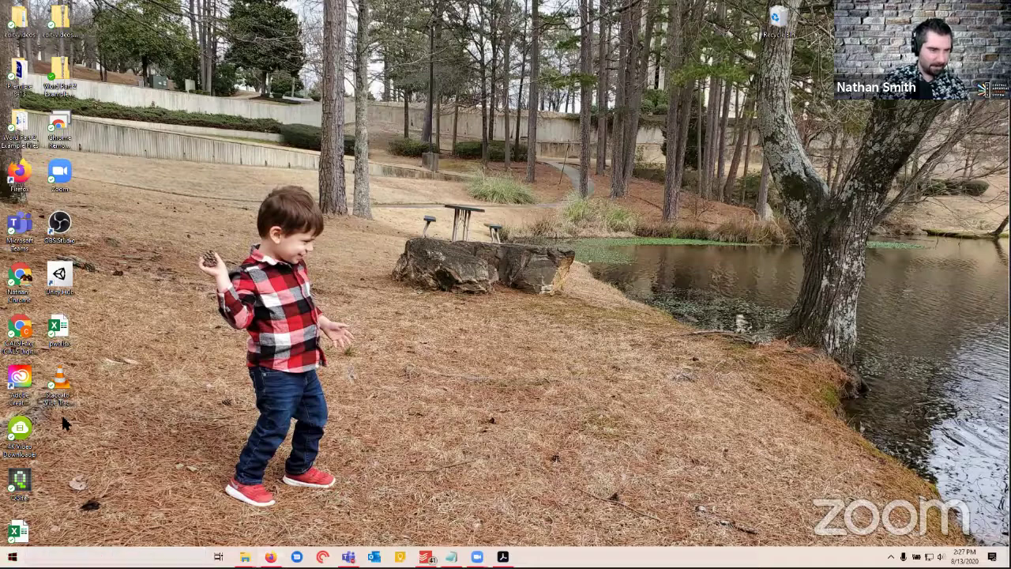
# - Launch Adobe Premiere Pro 2020 from the Windows 10 Start menu app list
pyautogui.press('super')
pyautogui.scroll(-5, 86, 441)
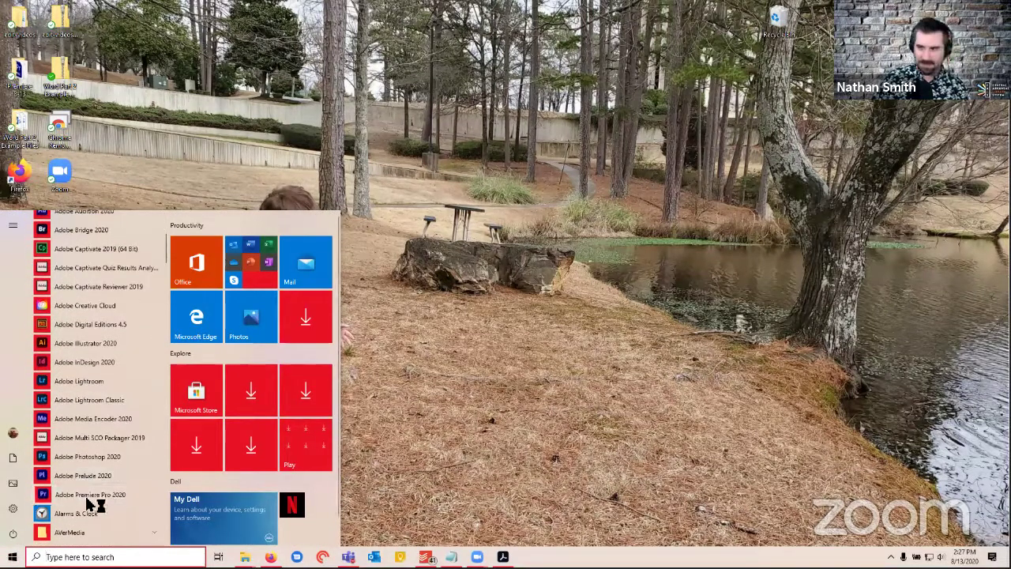
pyautogui.click(90, 507)
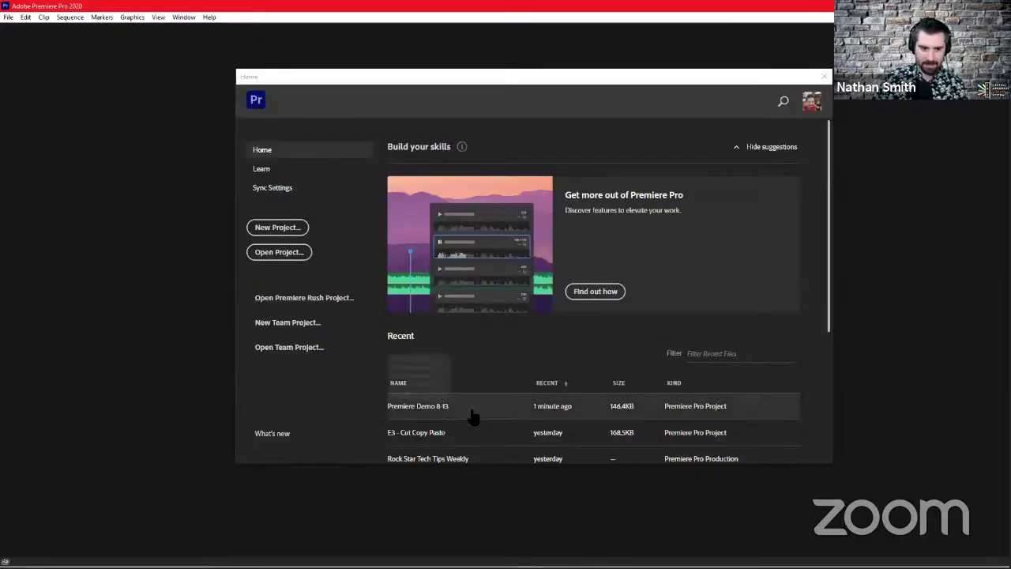
# - Open the recent Premiere Demo 8-13 project and park the playhead near 00:00:09:00
pyautogui.click(471, 410)
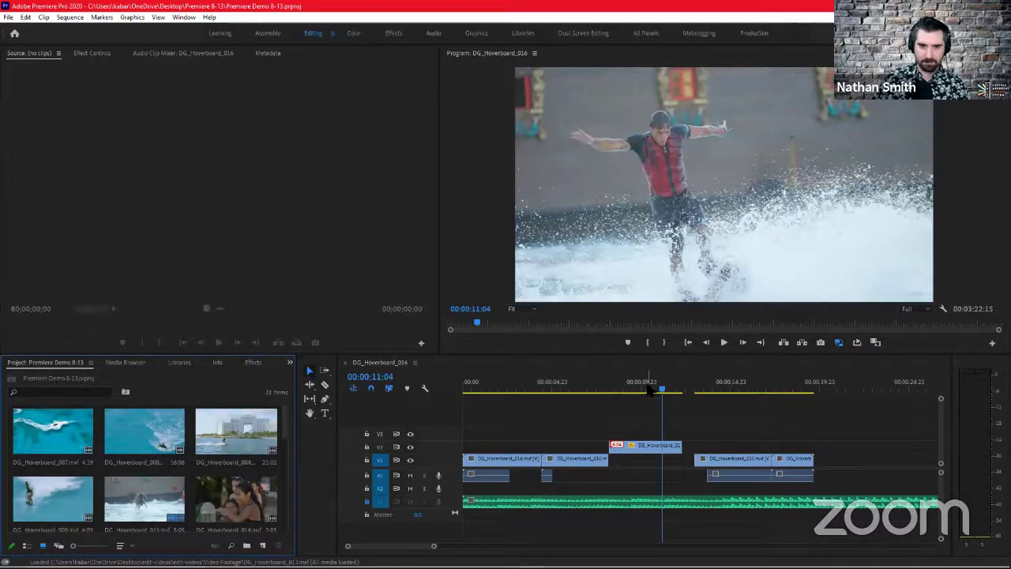
pyautogui.moveTo(649, 393); pyautogui.dragTo(624, 393)
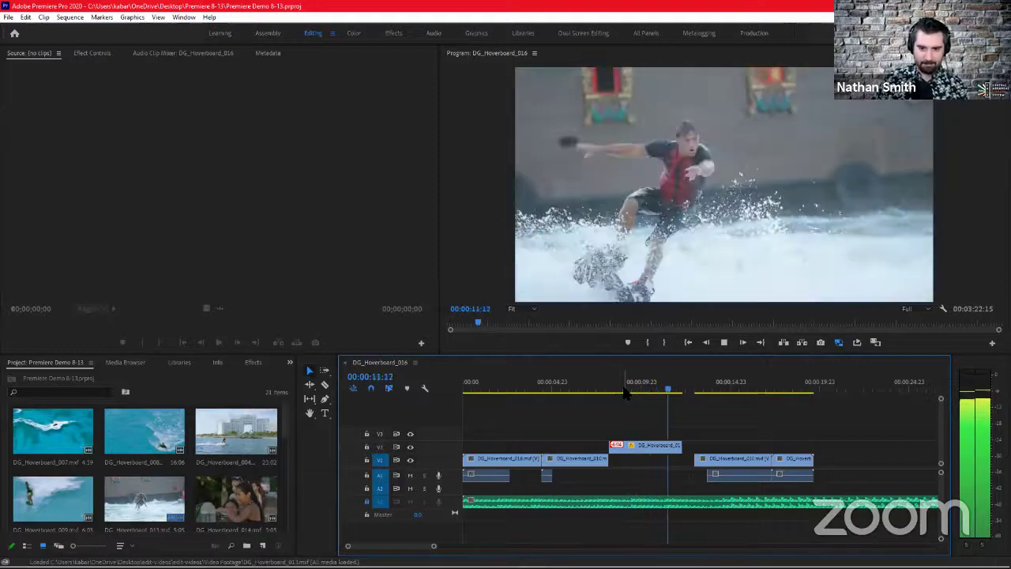
pyautogui.press('space')
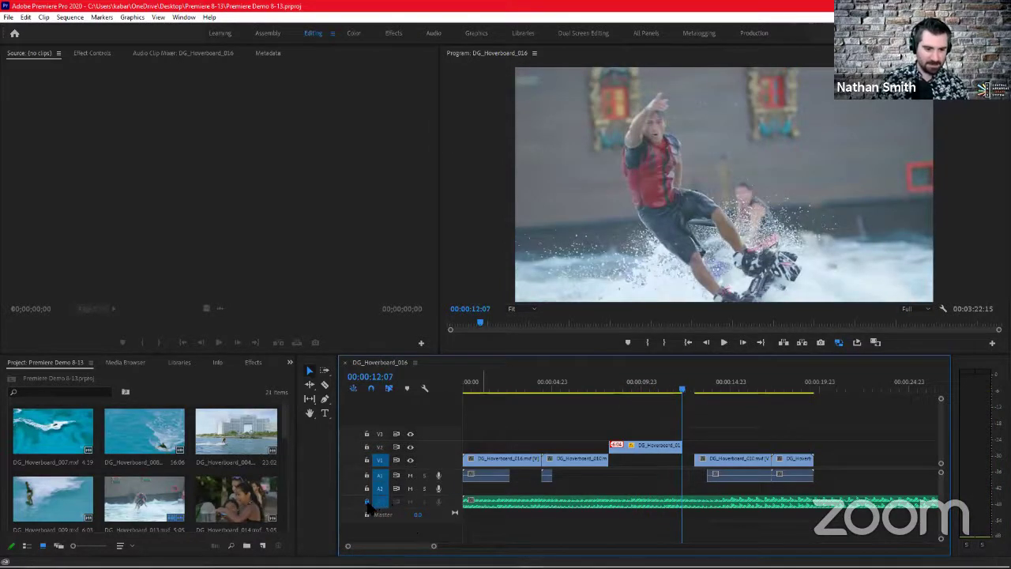
# - Mute audio track A3 and play the sequence from about 08:04
pyautogui.click(410, 501)
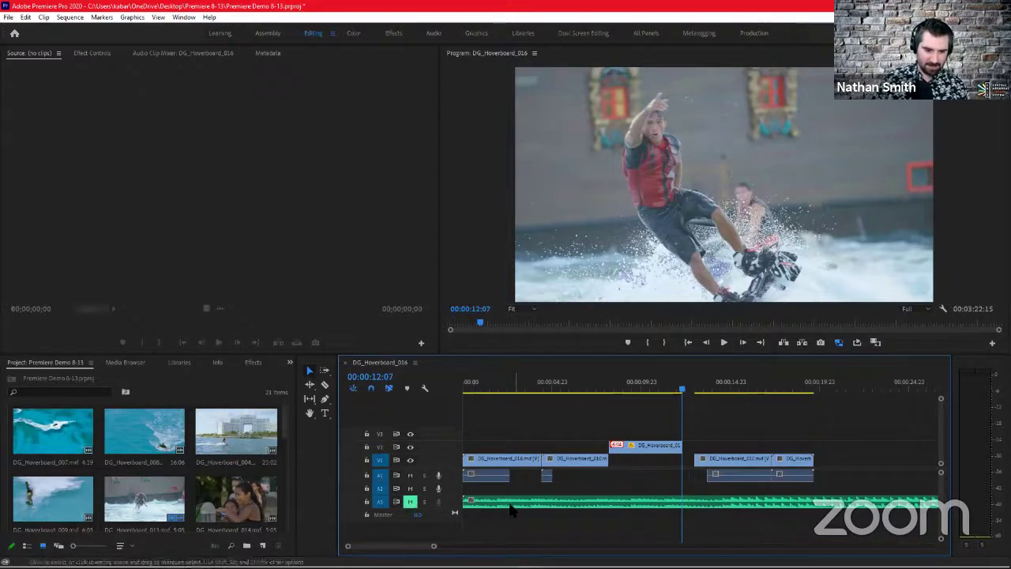
pyautogui.click(626, 391)
pyautogui.press('space')
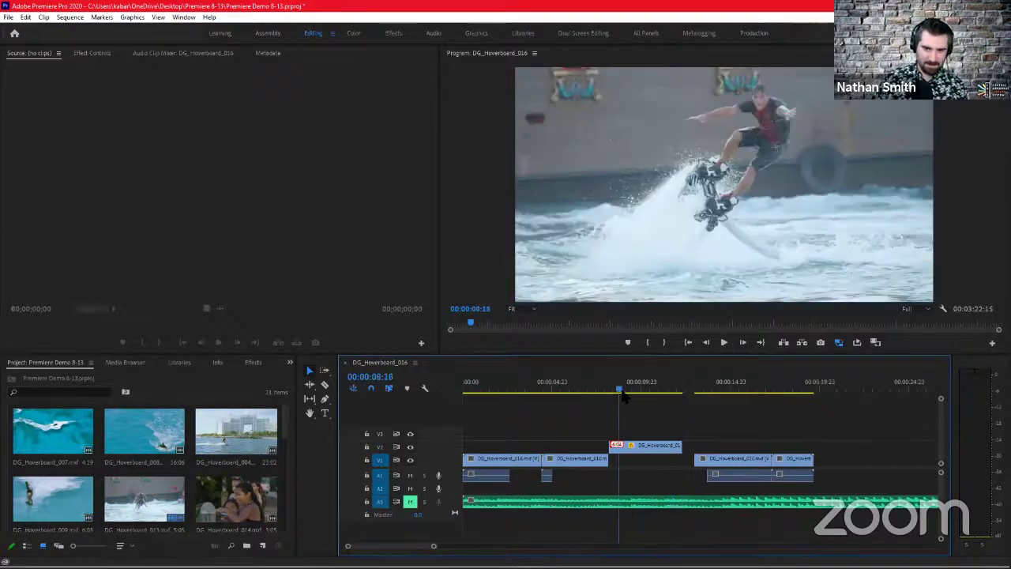
pyautogui.press('space')
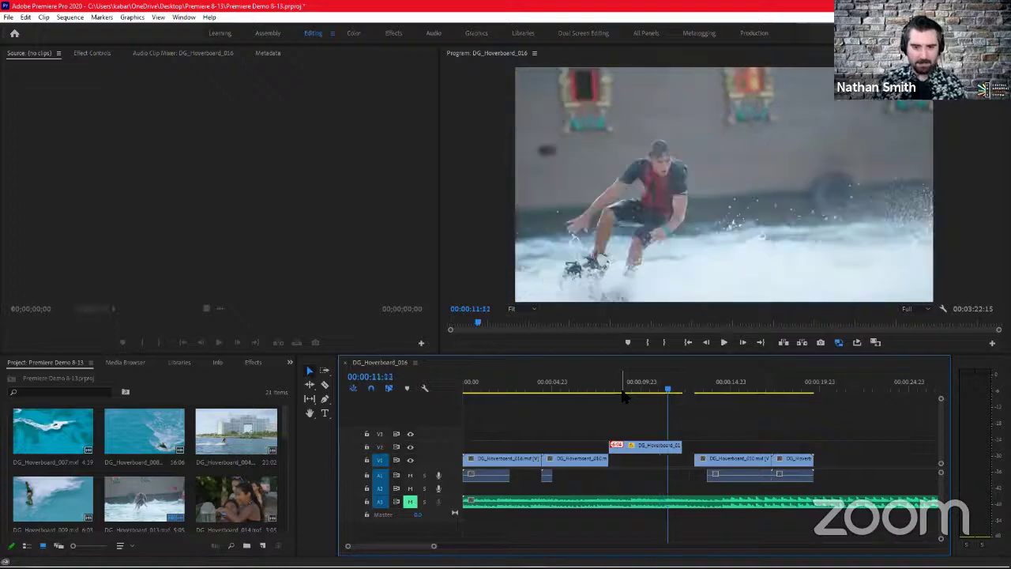
# - Review the sped-up V2 clip, playing from 08:22 and again from 00:00:07:14
pyautogui.moveTo(658, 390); pyautogui.dragTo(631, 399)
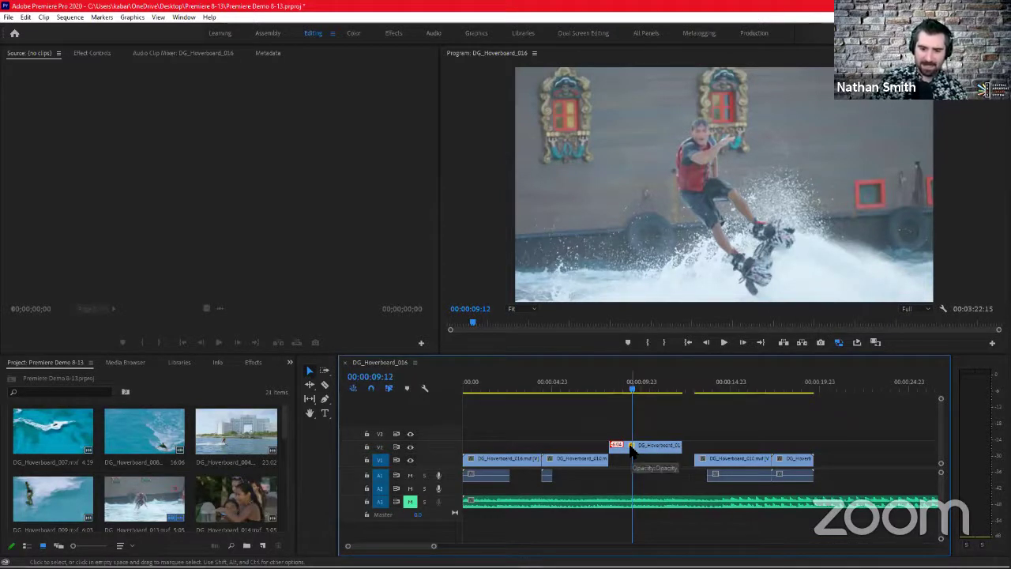
pyautogui.press('space')
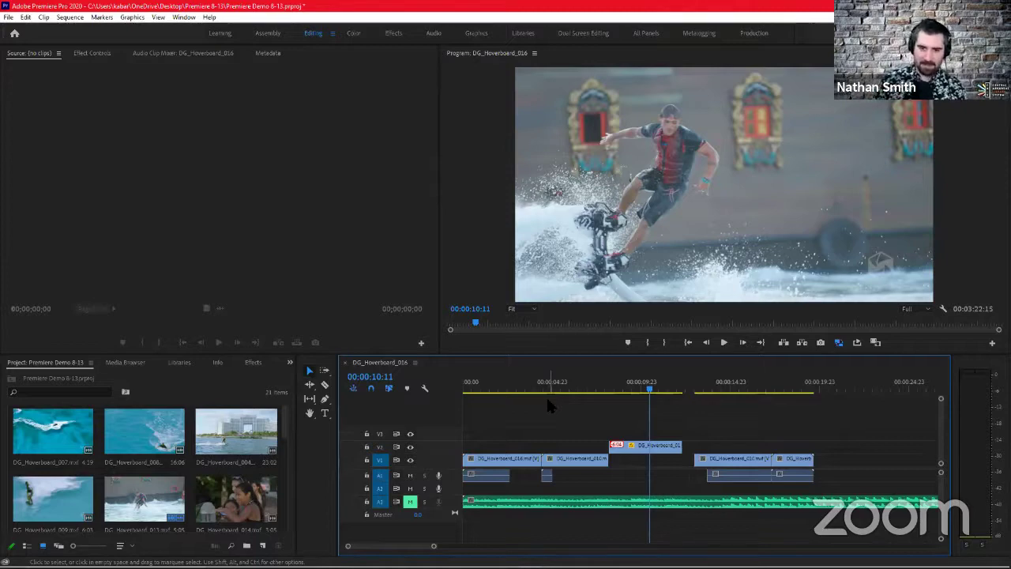
pyautogui.moveTo(628, 388); pyautogui.dragTo(598, 388)
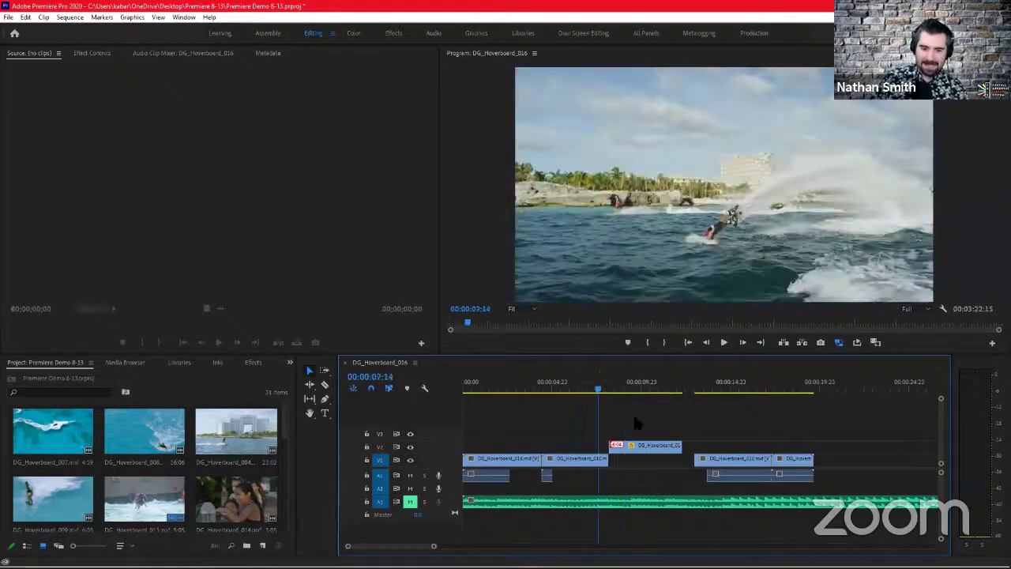
pyautogui.moveTo(676, 445)
pyautogui.mouseDown()
pyautogui.moveTo(691, 447)
pyautogui.moveTo(666, 446)
pyautogui.moveTo(681, 445)
pyautogui.mouseUp()
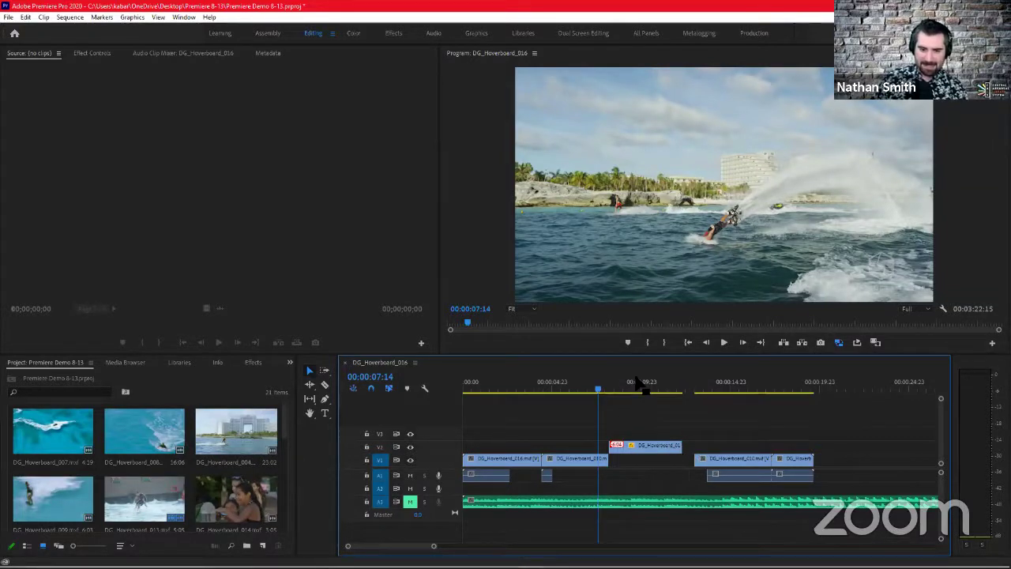
pyautogui.press('space')
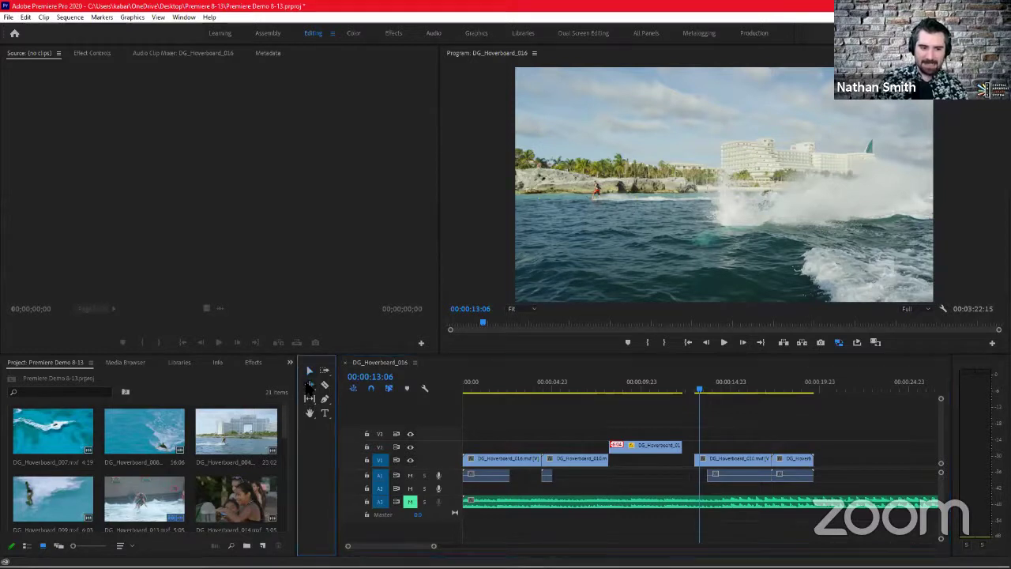
# - Rate-stretch the V2 clip down to 00:00:03:01 and play it back sped up
pyautogui.click(309, 384)
pyautogui.click(347, 412)
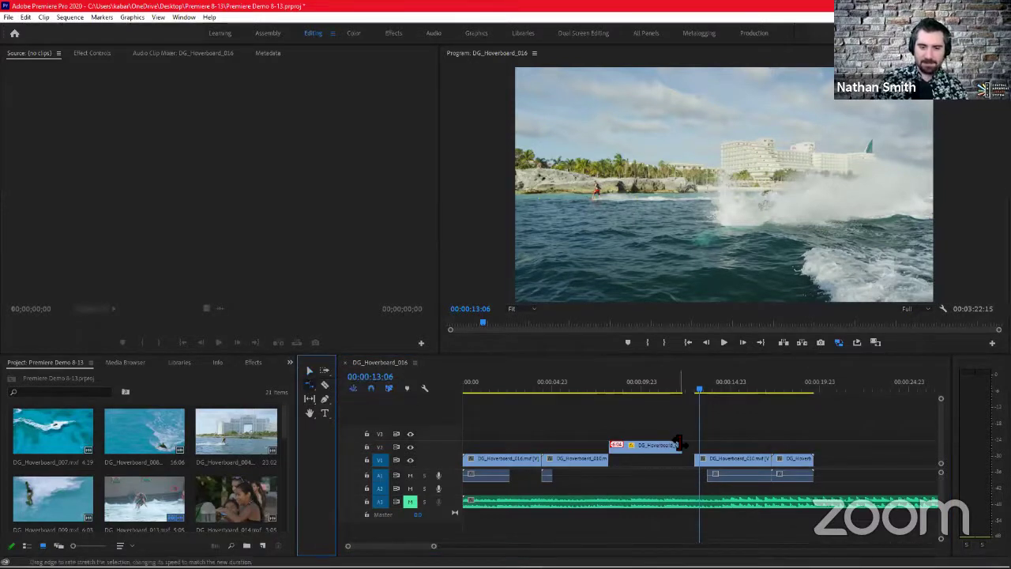
pyautogui.moveTo(677, 444); pyautogui.dragTo(653, 413)
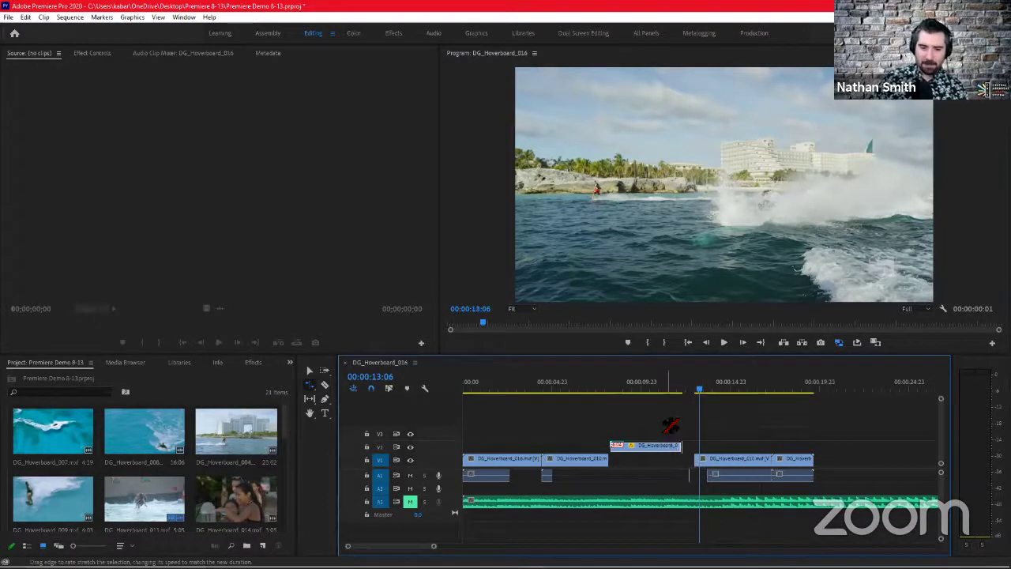
pyautogui.click(657, 398)
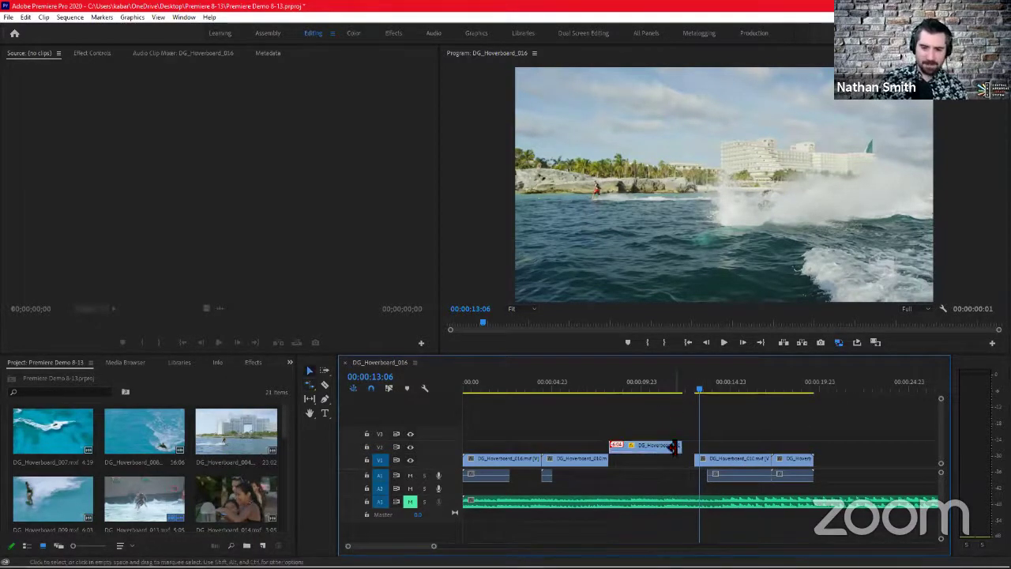
pyautogui.press('v')
pyautogui.click(310, 385)
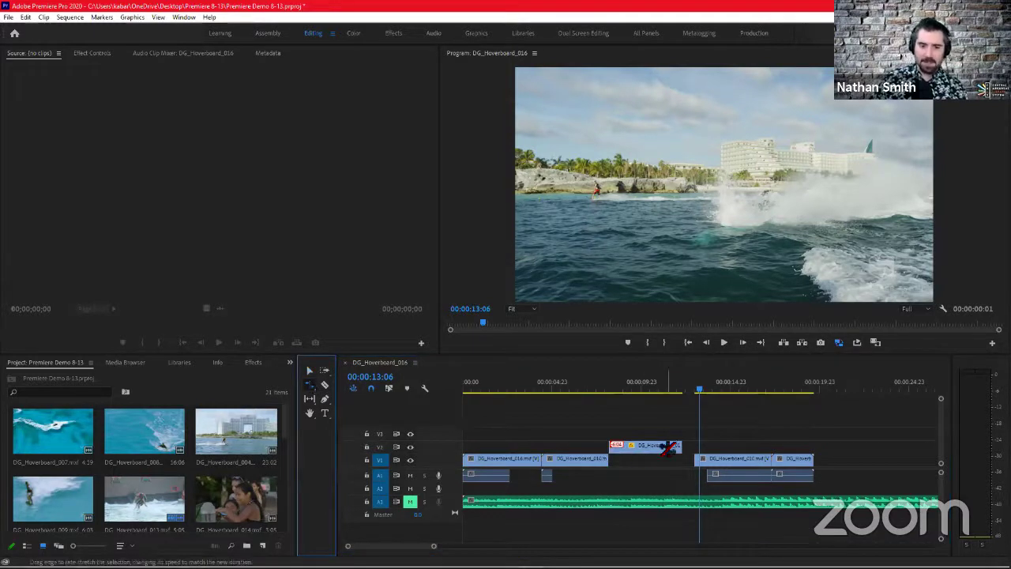
pyautogui.moveTo(678, 445); pyautogui.dragTo(658, 446)
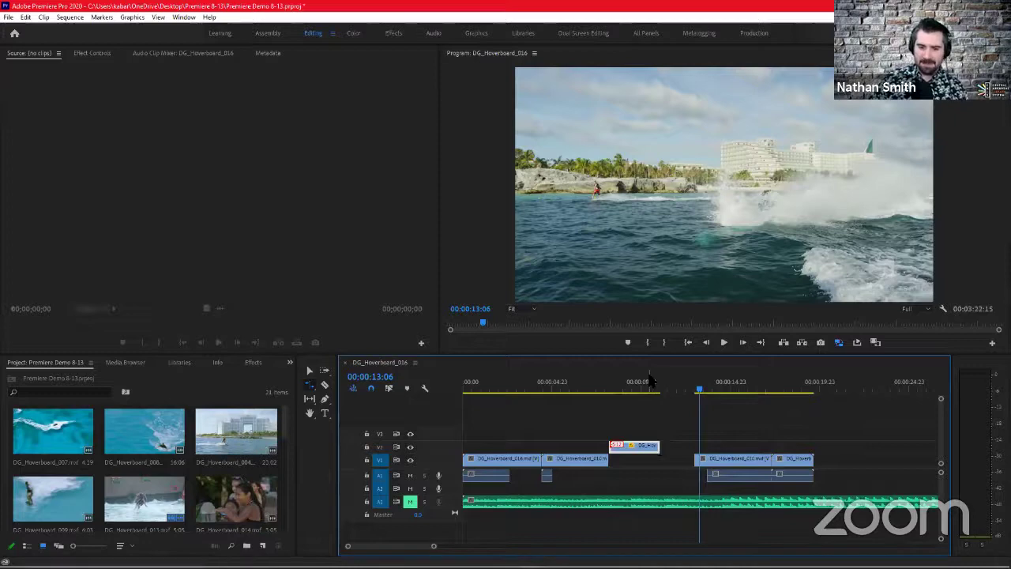
pyautogui.moveTo(650, 382); pyautogui.dragTo(602, 383)
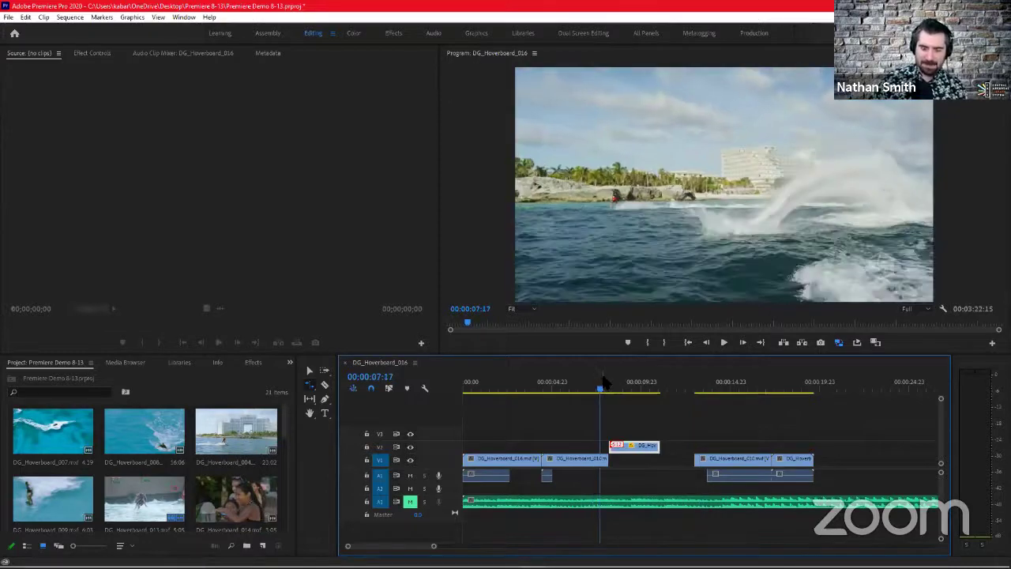
pyautogui.press('space')
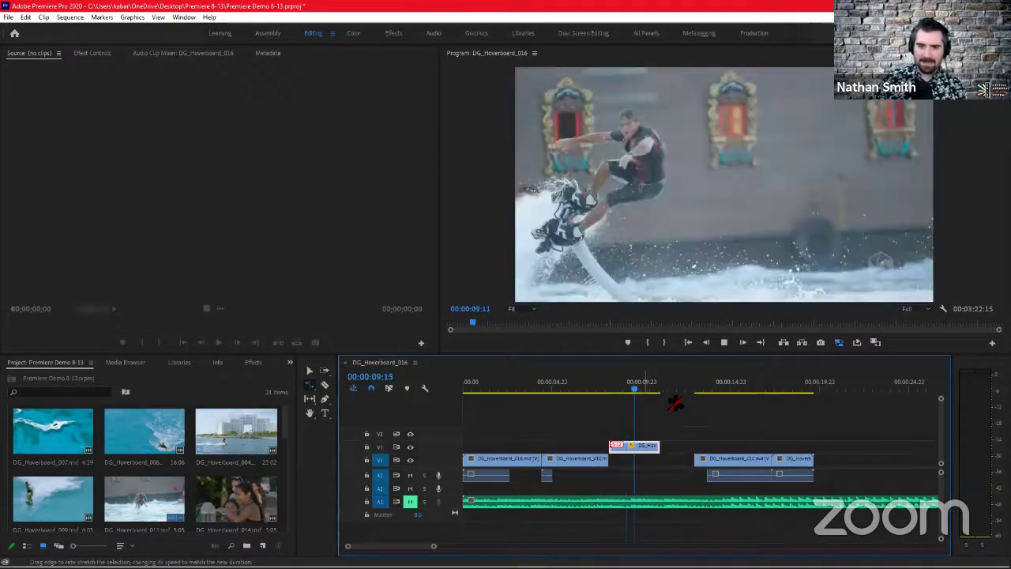
pyautogui.press('space')
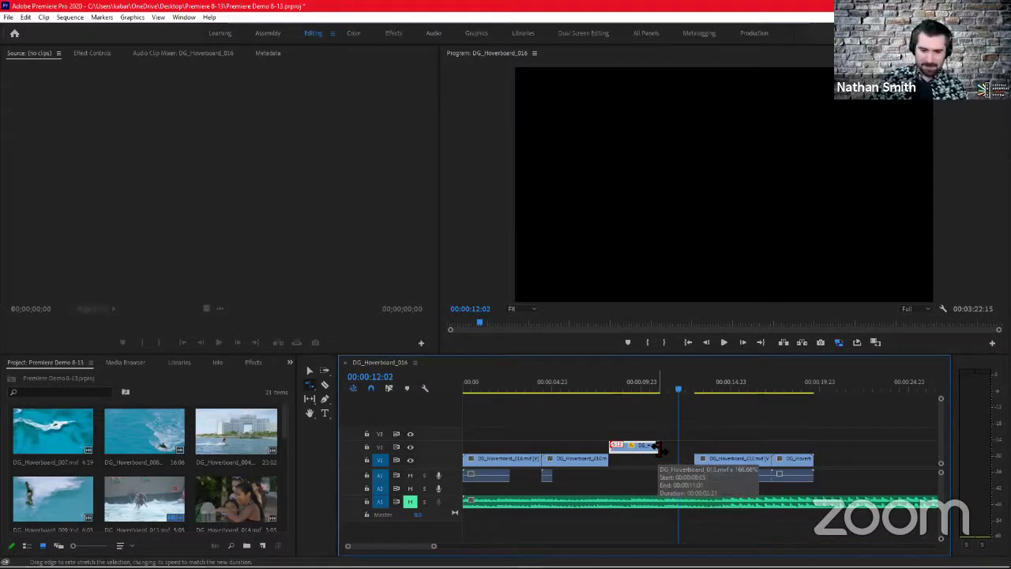
# - Lengthen the V2 clip to slow it, then rate-stretch it to 00:00:05:13
pyautogui.moveTo(659, 447); pyautogui.dragTo(757, 447)
pyautogui.moveTo(624, 386); pyautogui.dragTo(598, 389)
pyautogui.press('space')
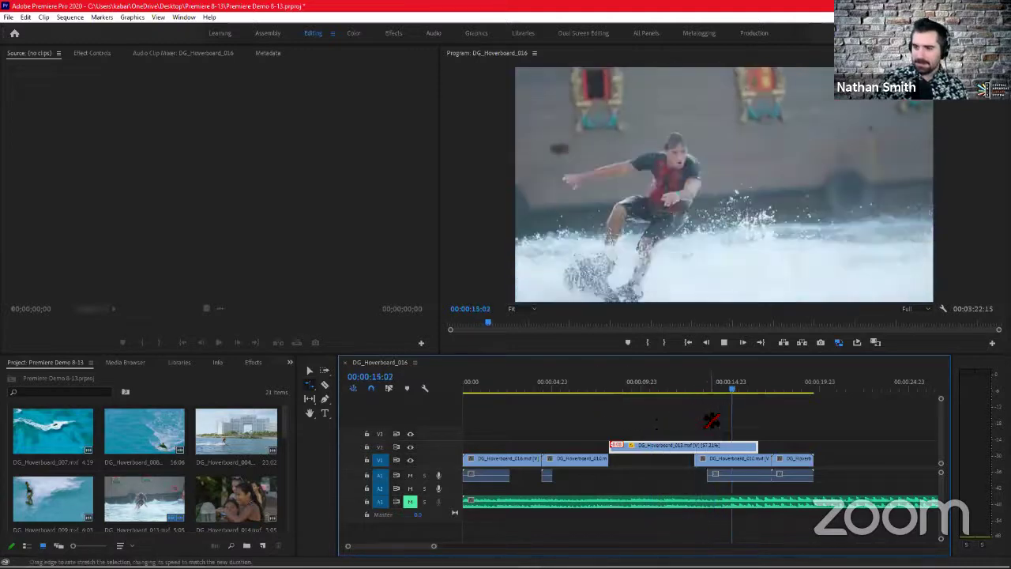
pyautogui.press('space')
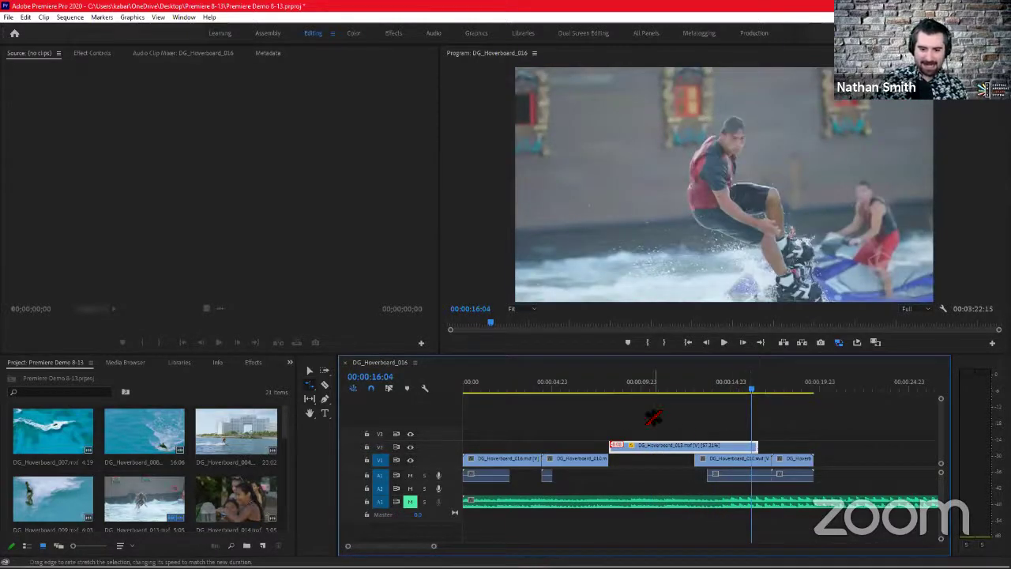
pyautogui.moveTo(754, 446); pyautogui.dragTo(694, 446)
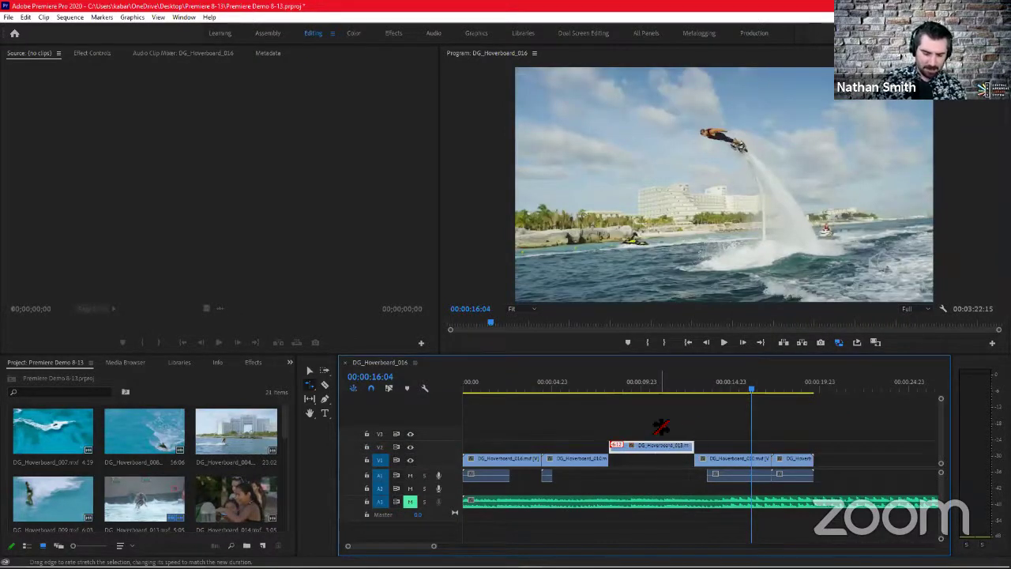
# - Move DG_Hoverboard_013 down into the V1 gap and choose another ripple-edit family tool
pyautogui.press('v')
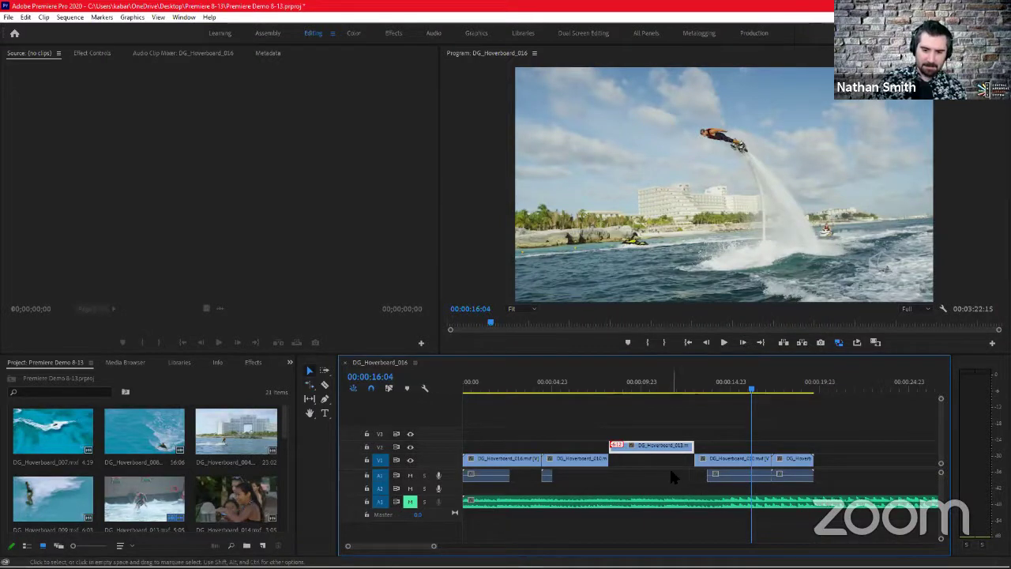
pyautogui.moveTo(669, 466); pyautogui.dragTo(698, 488)
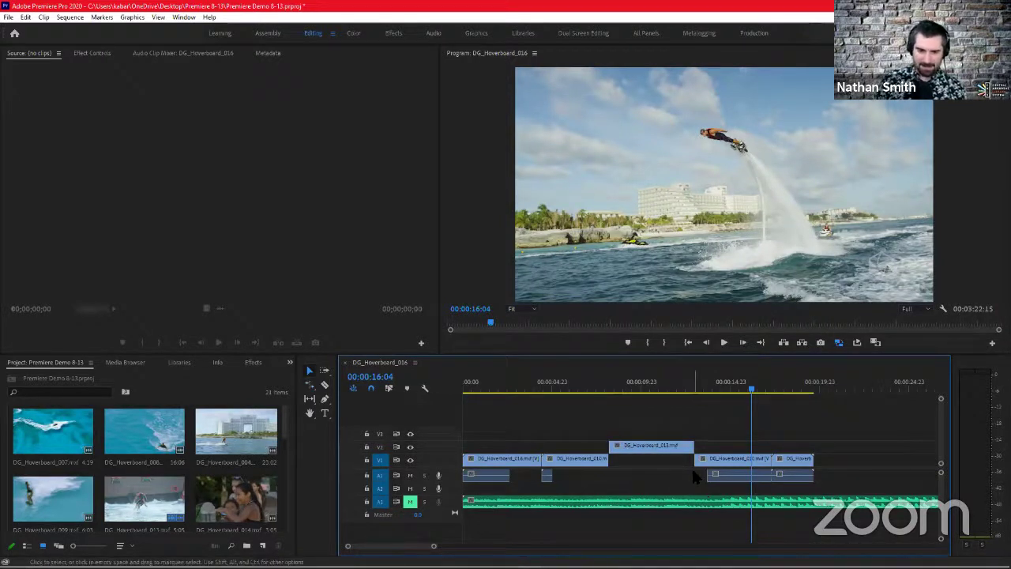
pyautogui.moveTo(634, 447); pyautogui.dragTo(634, 459)
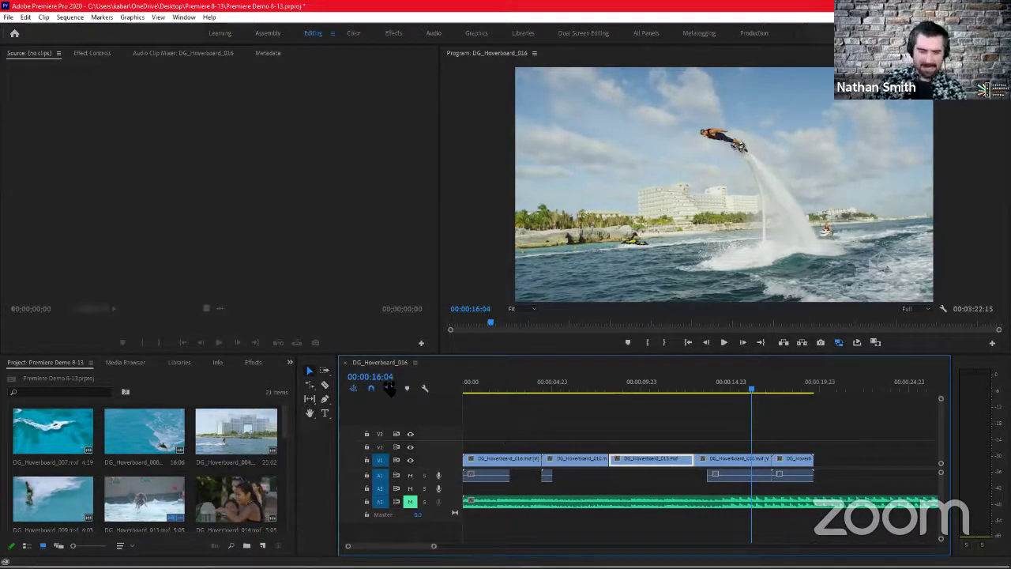
pyautogui.click(311, 385)
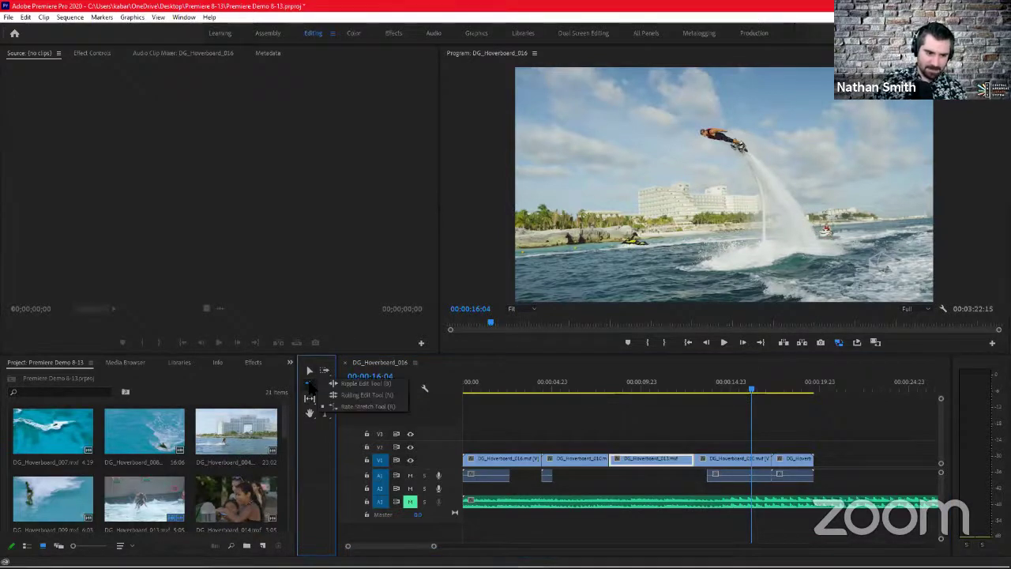
pyautogui.click(348, 388)
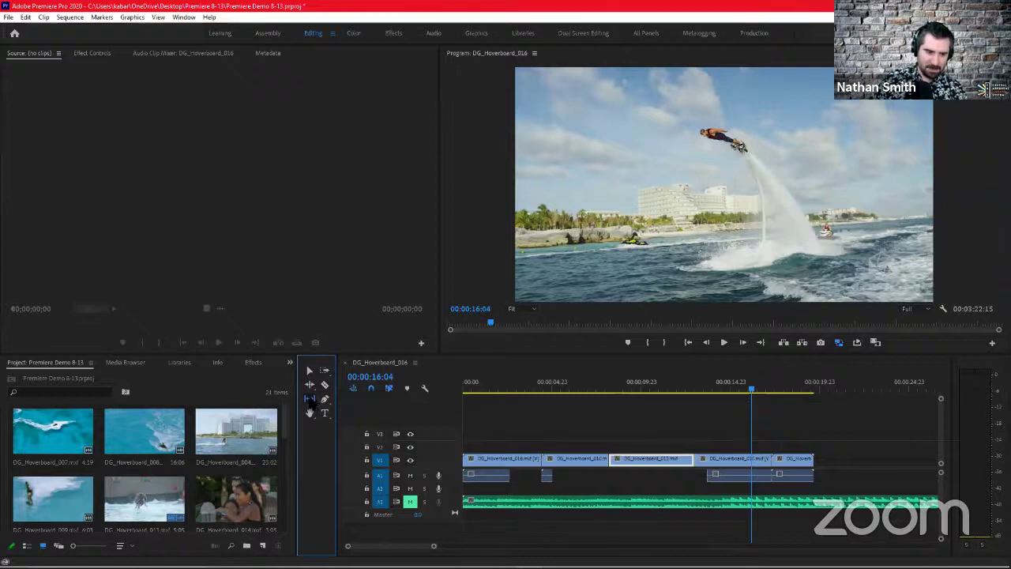
# - Select the Slip Tool (Y) and preview the middle clips, stopping at 00:00:15:04
pyautogui.click(310, 399)
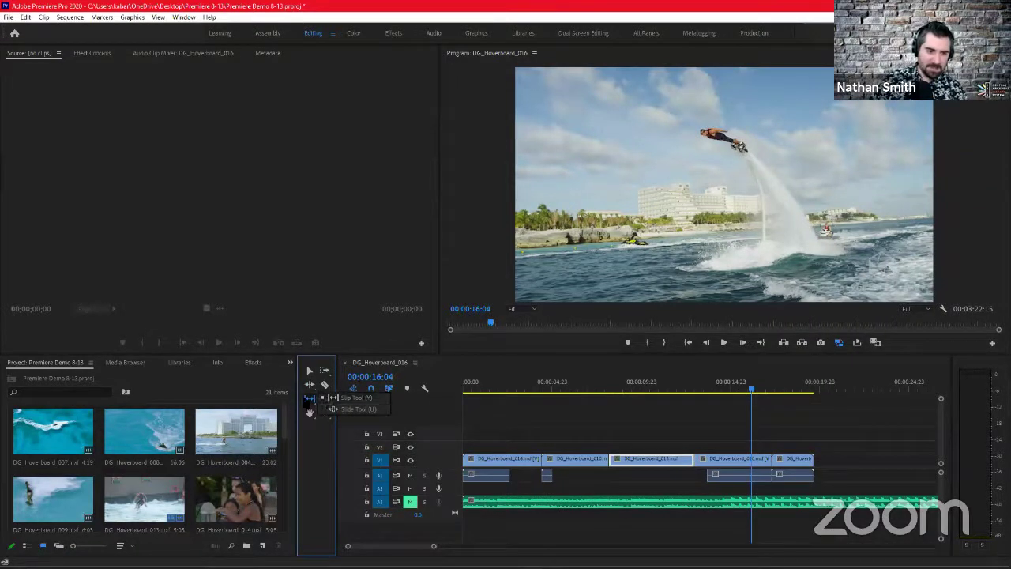
pyautogui.click(347, 397)
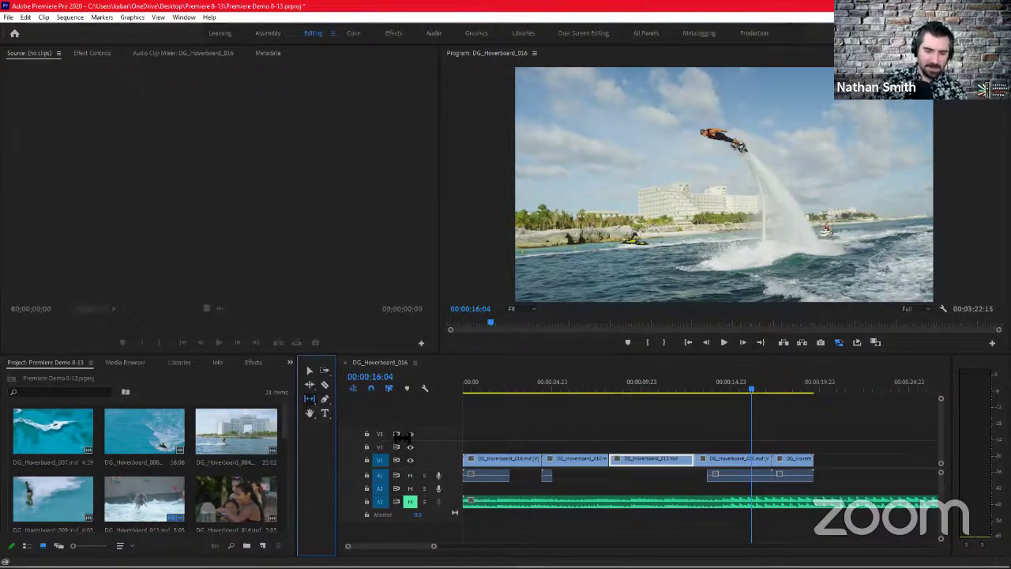
pyautogui.click(660, 386)
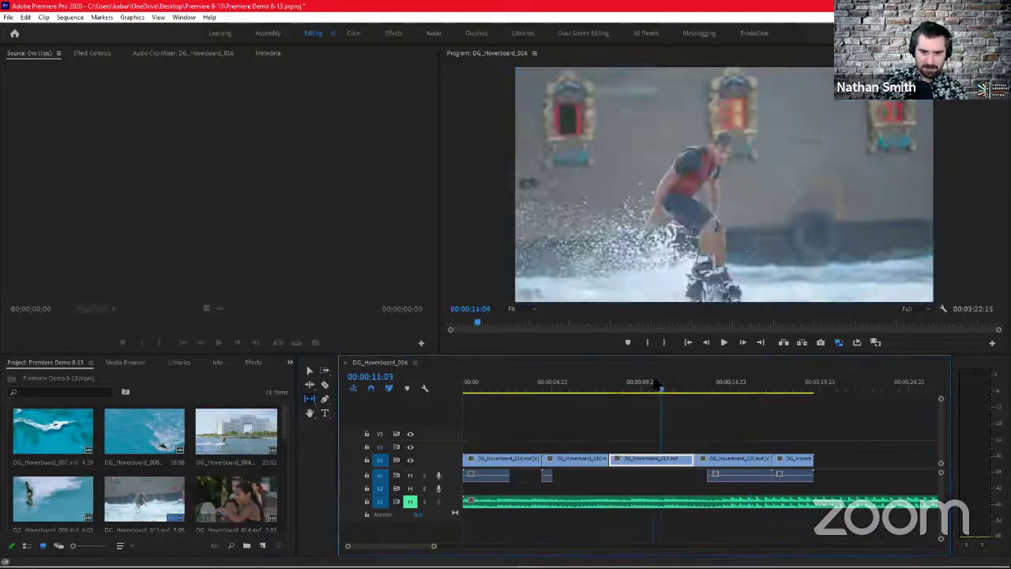
pyautogui.moveTo(685, 387); pyautogui.dragTo(737, 393)
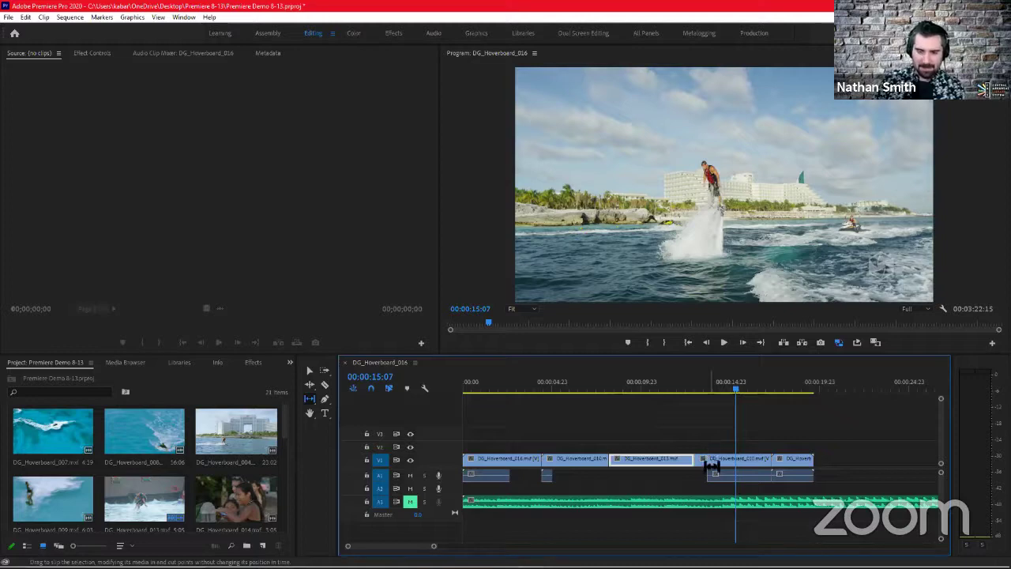
pyautogui.click(770, 389)
pyautogui.moveTo(774, 393); pyautogui.dragTo(751, 391)
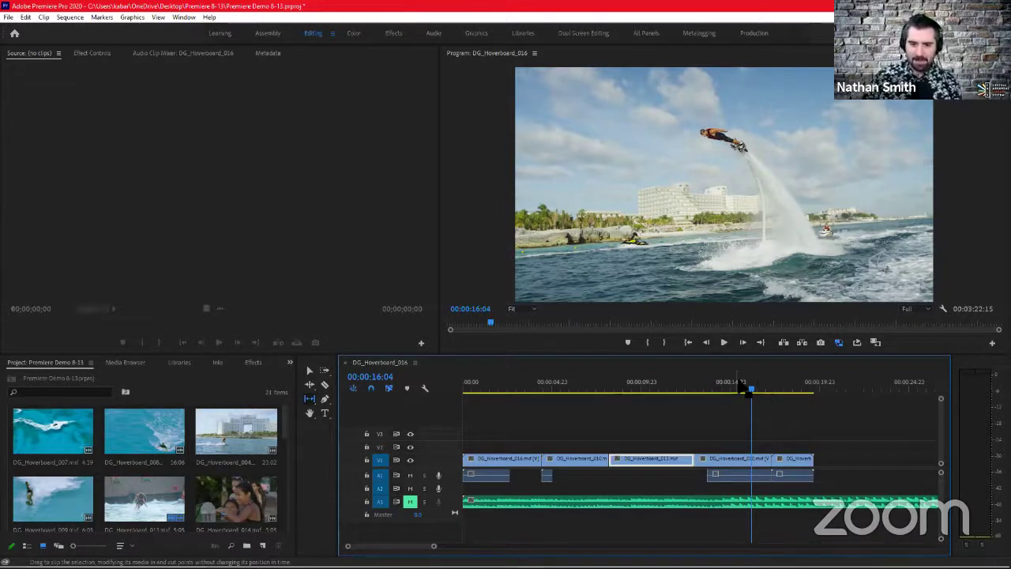
pyautogui.click(733, 390)
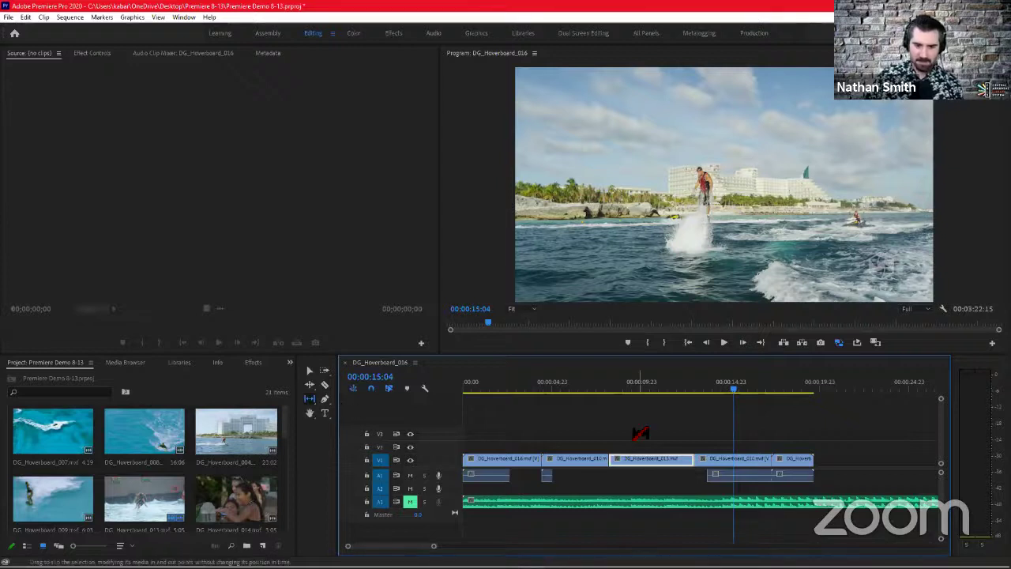
# - Slip DG_Hoverboard_010's footage earlier to about 02:01, then scrub back to review it
pyautogui.click(725, 462)
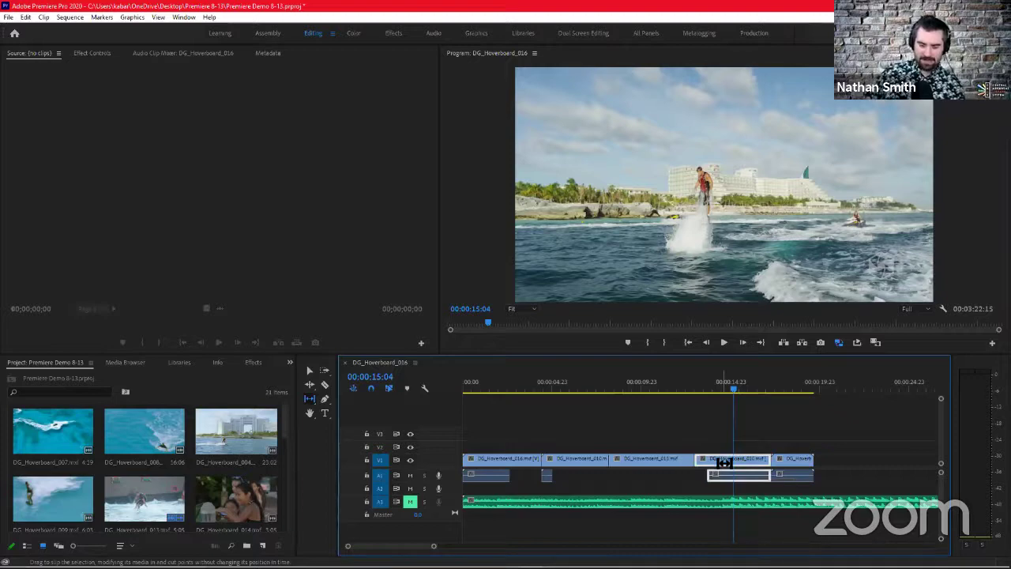
pyautogui.moveTo(724, 462)
pyautogui.mouseDown()
pyautogui.moveTo(748, 459)
pyautogui.moveTo(733, 461)
pyautogui.mouseUp()
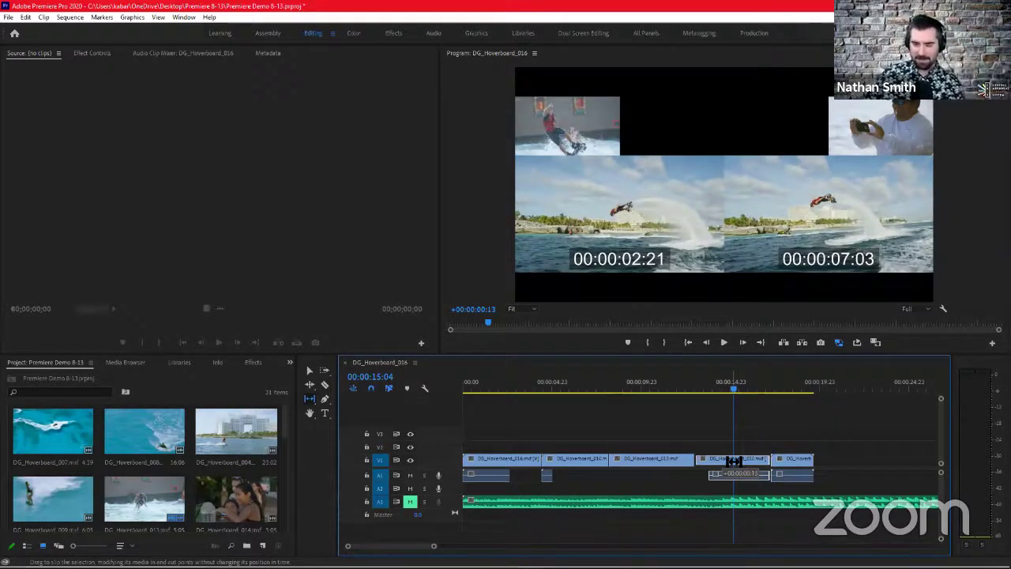
pyautogui.moveTo(733, 461); pyautogui.dragTo(733, 459)
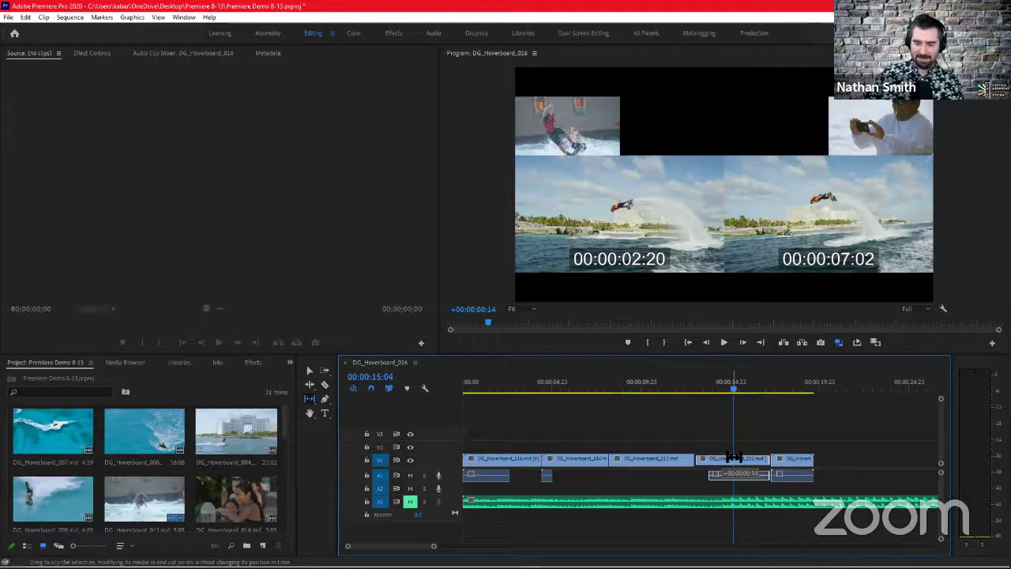
pyautogui.moveTo(734, 457)
pyautogui.mouseDown()
pyautogui.moveTo(744, 457)
pyautogui.moveTo(735, 457)
pyautogui.mouseUp()
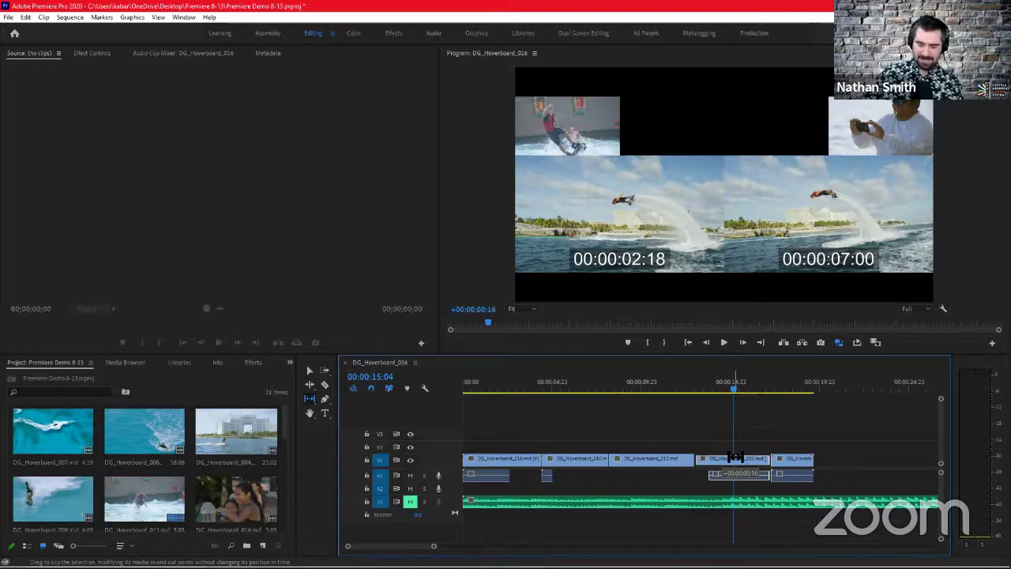
pyautogui.moveTo(737, 457); pyautogui.dragTo(553, 450)
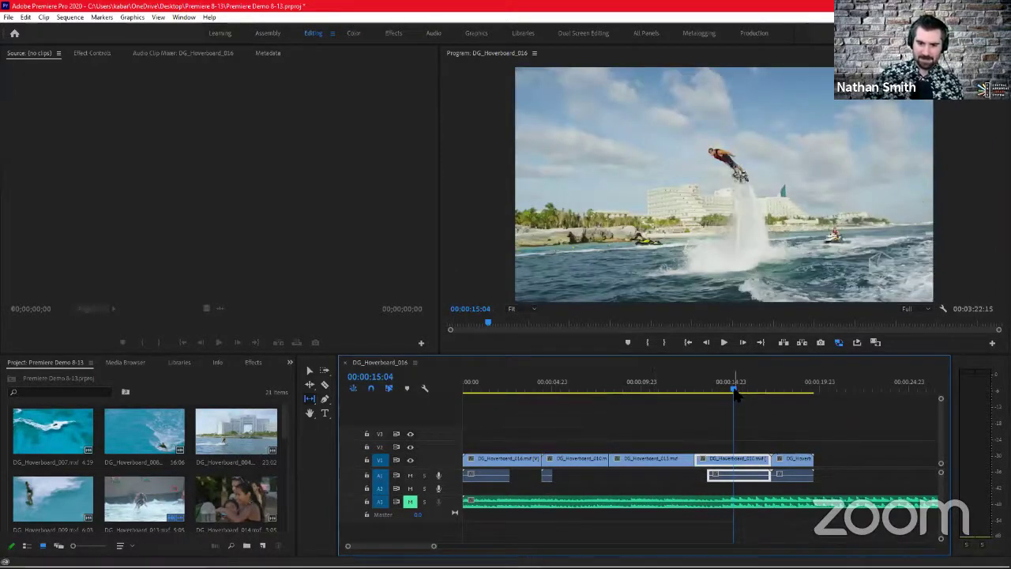
pyautogui.moveTo(734, 391); pyautogui.dragTo(707, 392)
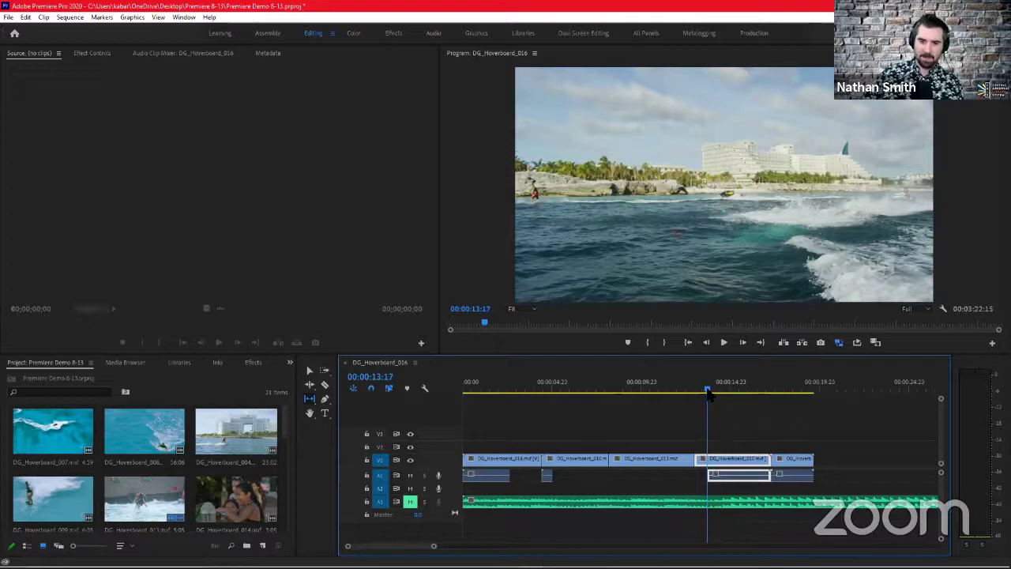
pyautogui.moveTo(708, 395)
pyautogui.mouseDown()
pyautogui.moveTo(680, 396)
pyautogui.moveTo(782, 397)
pyautogui.moveTo(727, 393)
pyautogui.mouseUp()
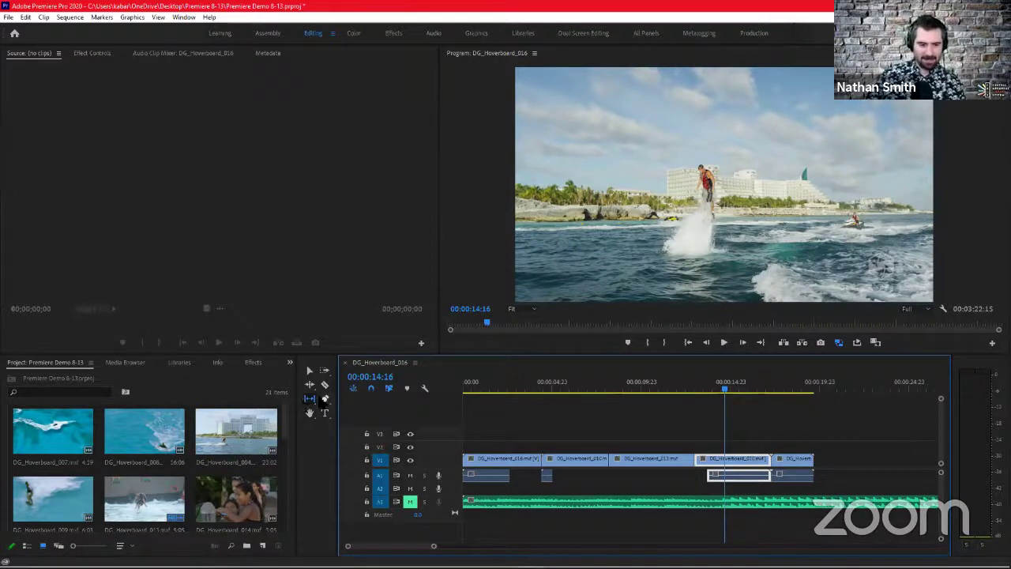
# - Choose the Slide Tool (U) from the Slip tool flyout
pyautogui.click(310, 398)
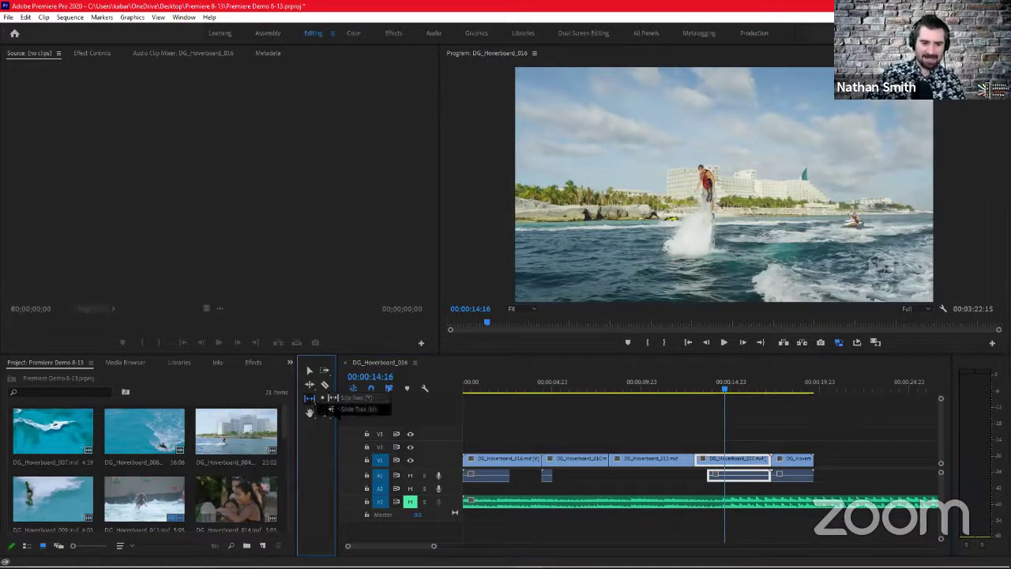
pyautogui.click(341, 408)
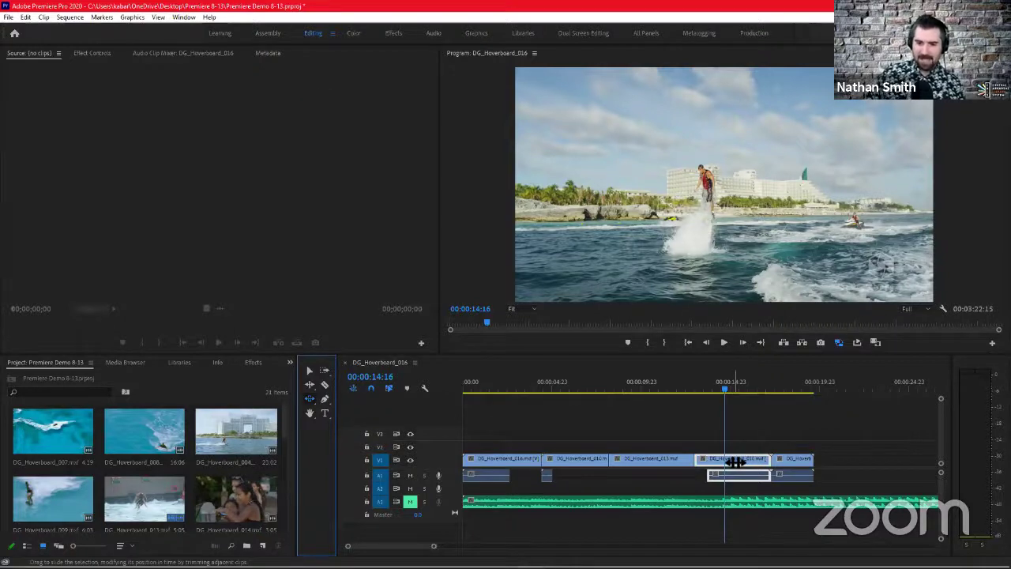
# - Slide DG_Hoverboard_010 slightly later along V1 and review it at 00:00:15:08
pyautogui.moveTo(734, 463); pyautogui.dragTo(701, 462)
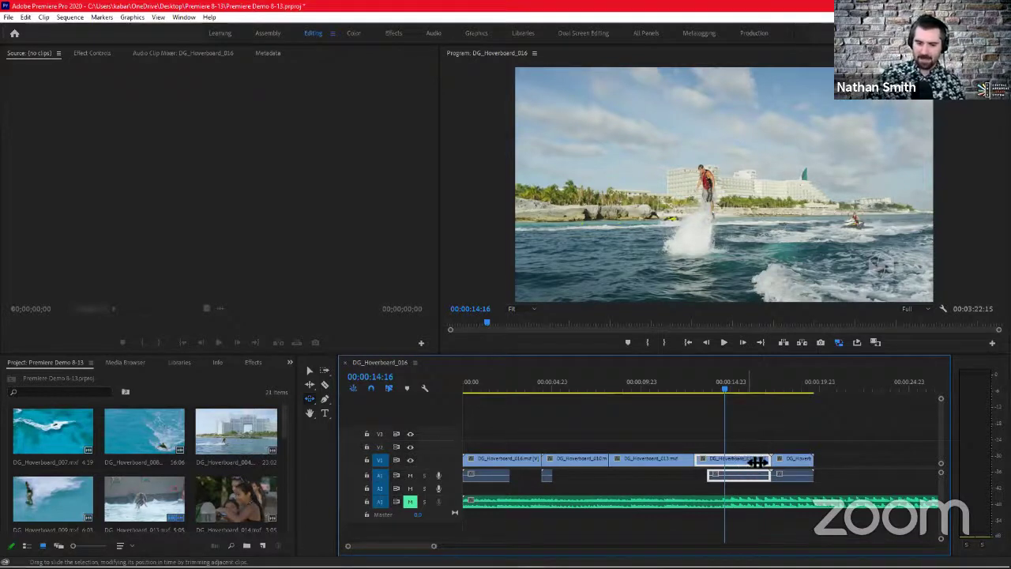
pyautogui.moveTo(749, 462); pyautogui.dragTo(761, 463)
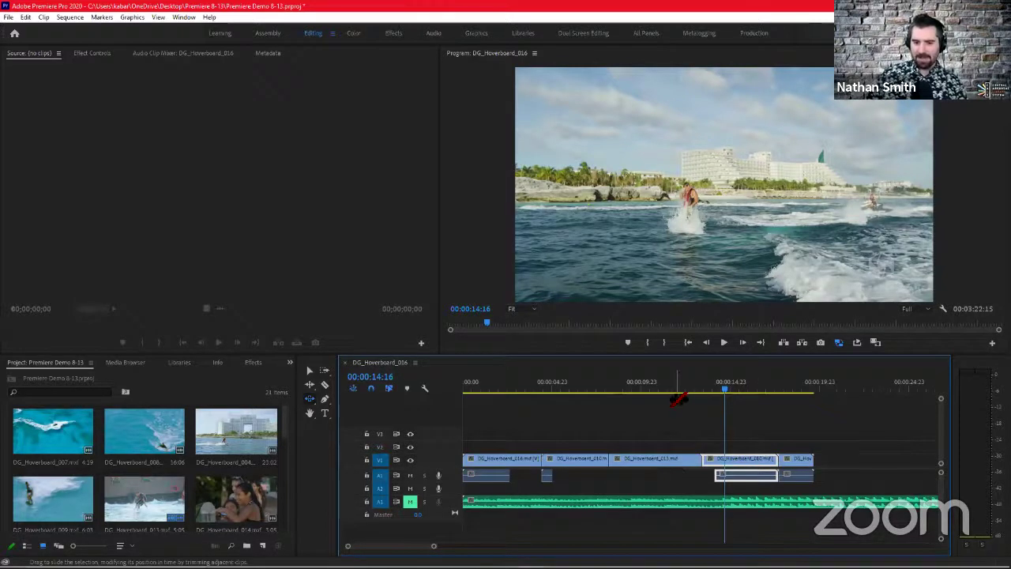
pyautogui.moveTo(678, 395); pyautogui.dragTo(793, 401)
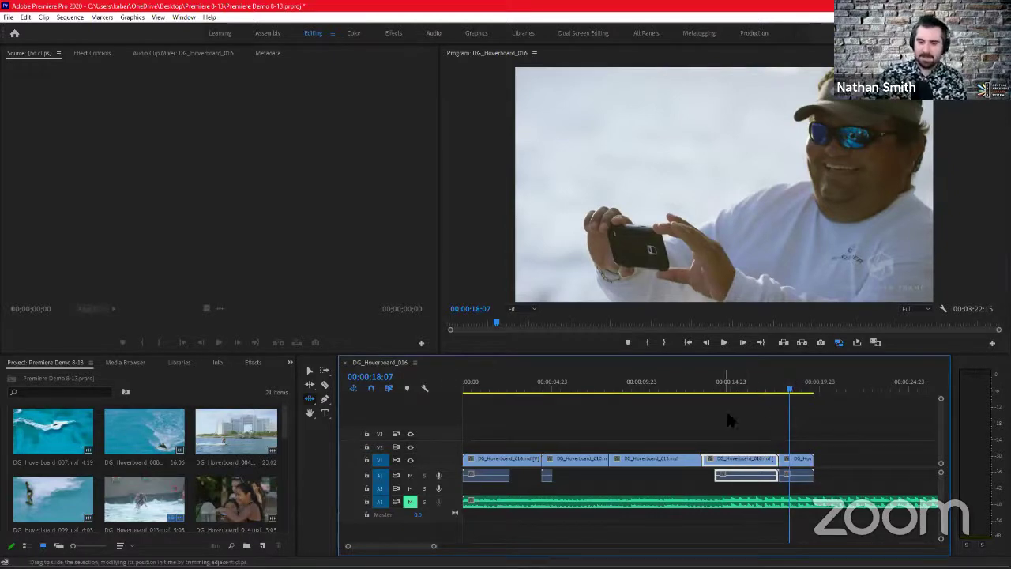
pyautogui.click(739, 389)
pyautogui.moveTo(740, 391)
pyautogui.mouseDown()
pyautogui.moveTo(727, 392)
pyautogui.moveTo(741, 396)
pyautogui.mouseUp()
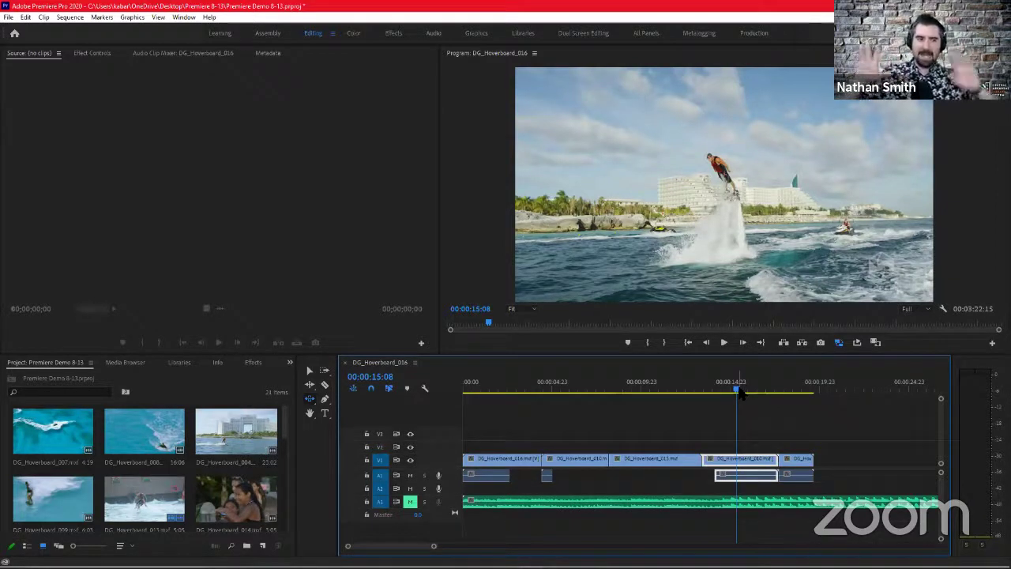
# - Return to the Selection tool and browse the pen/shape and pan/zoom tool options
pyautogui.click(309, 370)
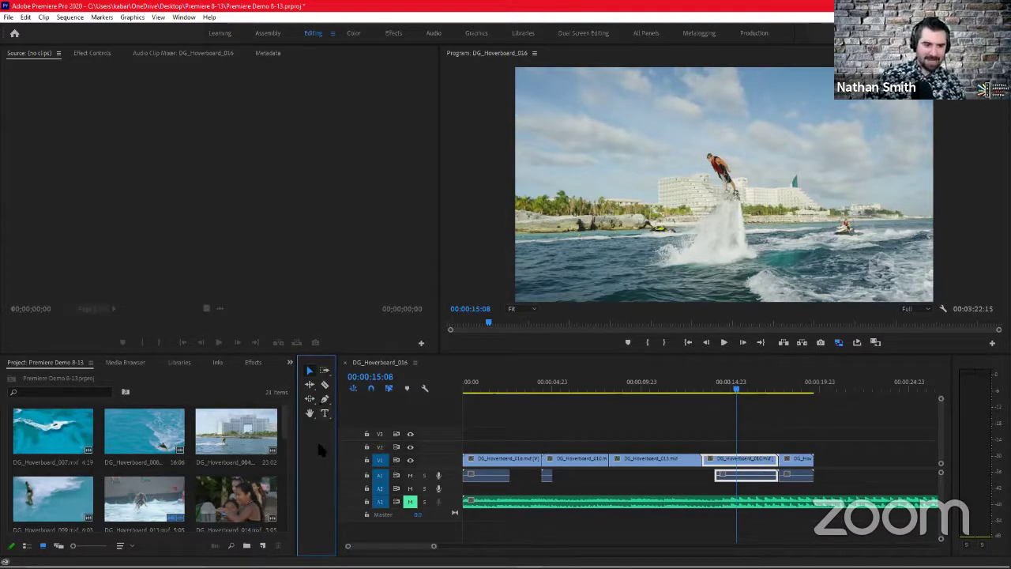
pyautogui.click(325, 400)
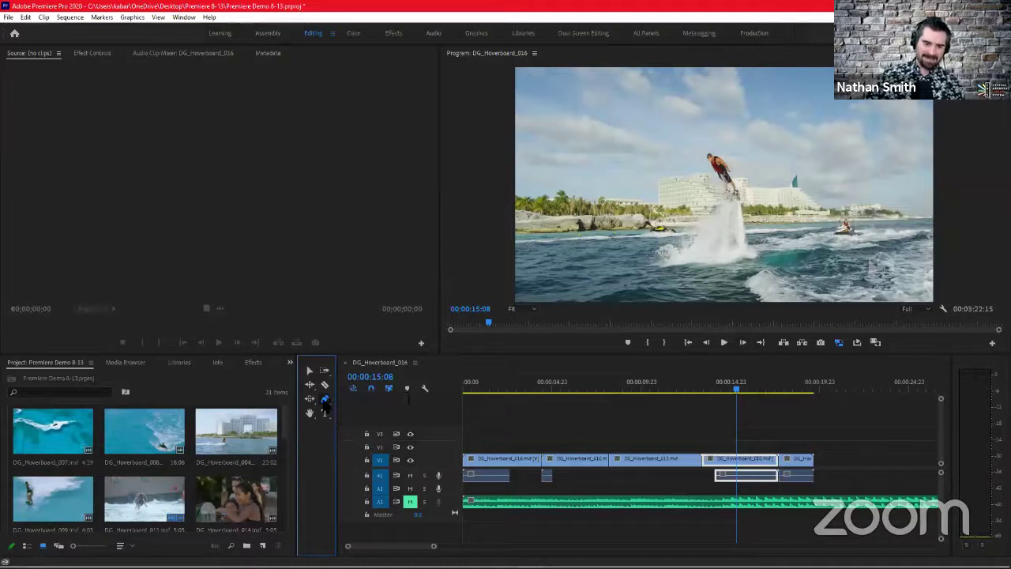
pyautogui.click(309, 413)
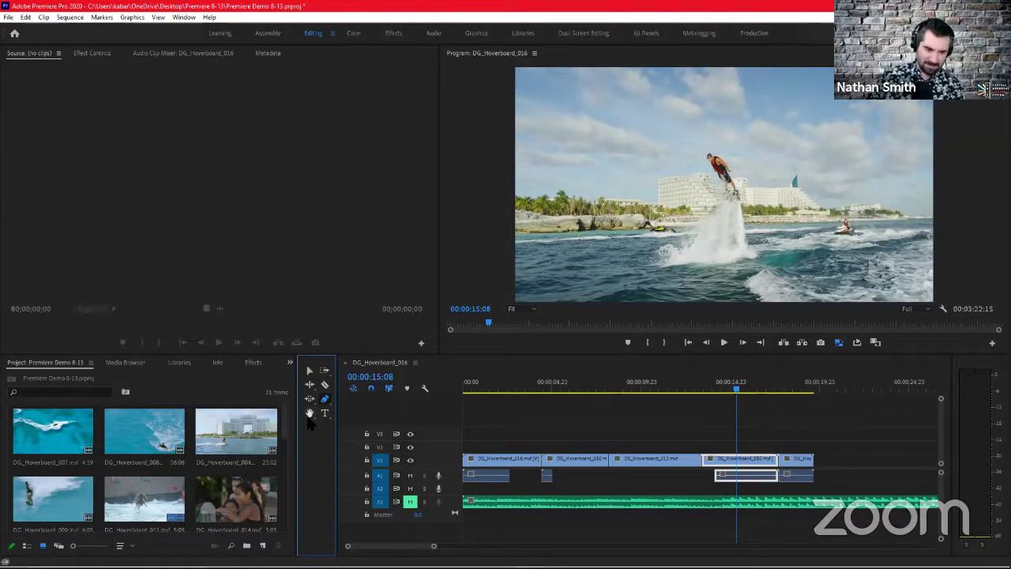
pyautogui.click(311, 413)
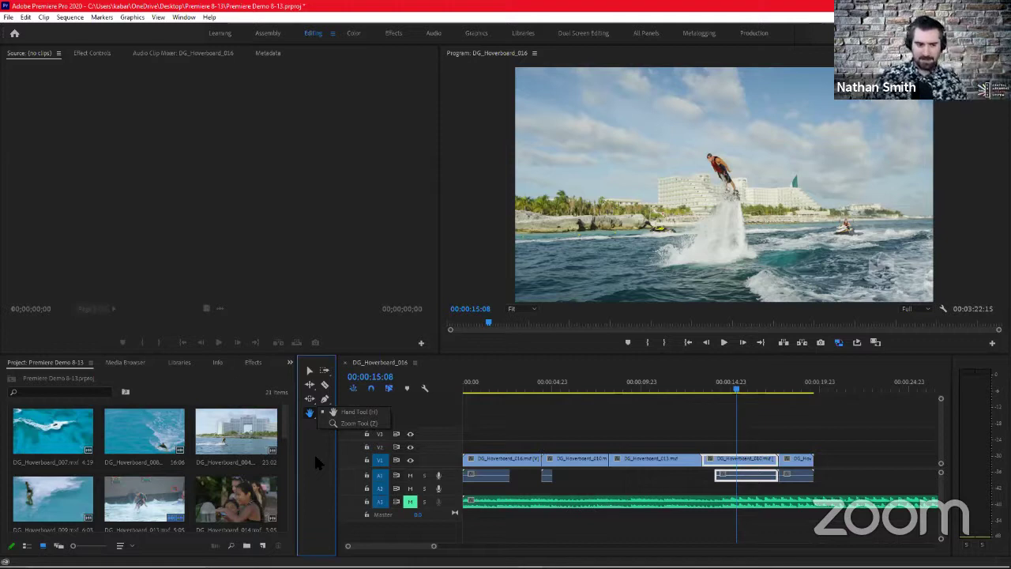
pyautogui.click(314, 452)
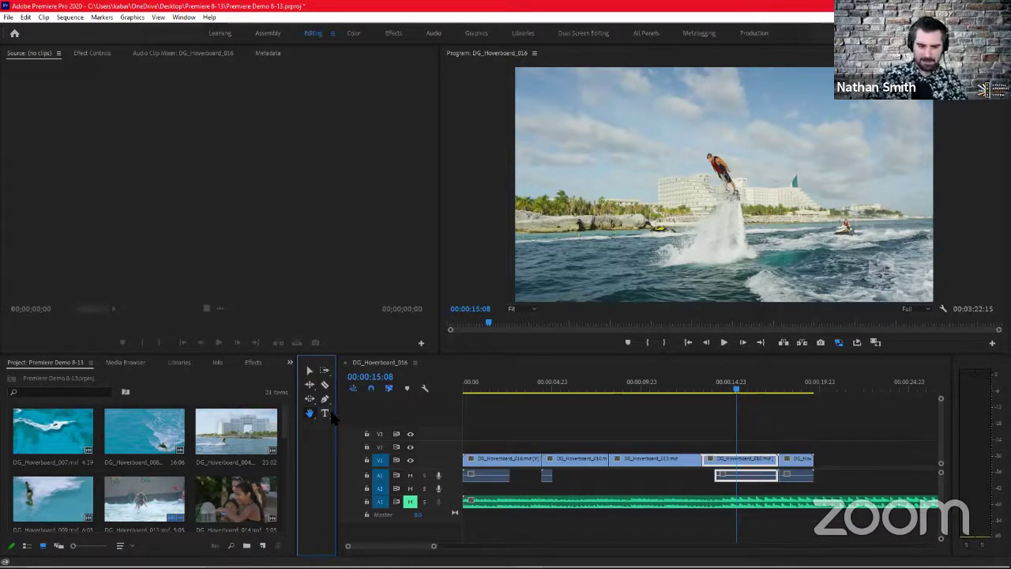
# - Preview the horizontal and vertical Type tool options, then dismiss them without switching tools
pyautogui.click(325, 414)
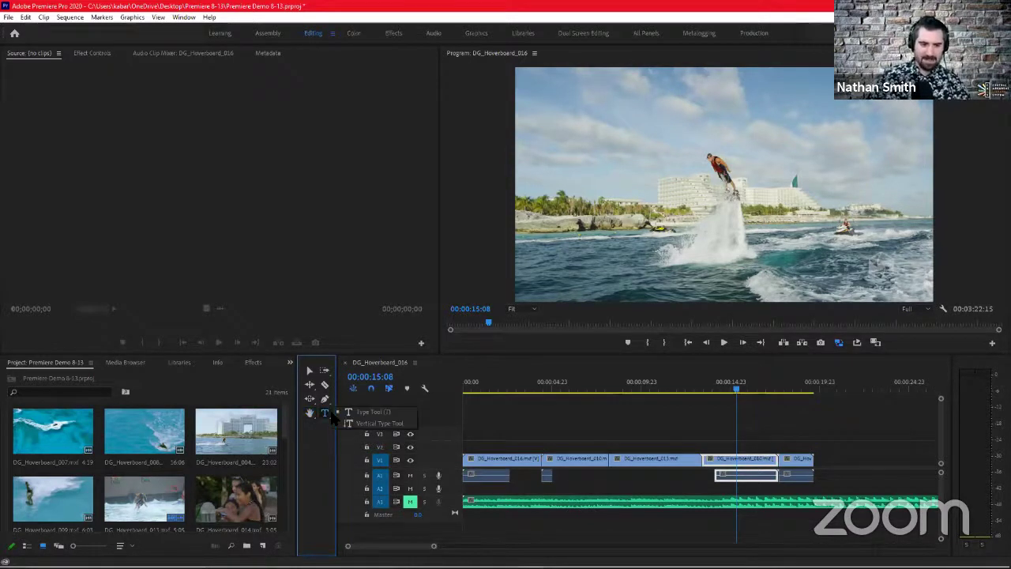
pyautogui.click(306, 451)
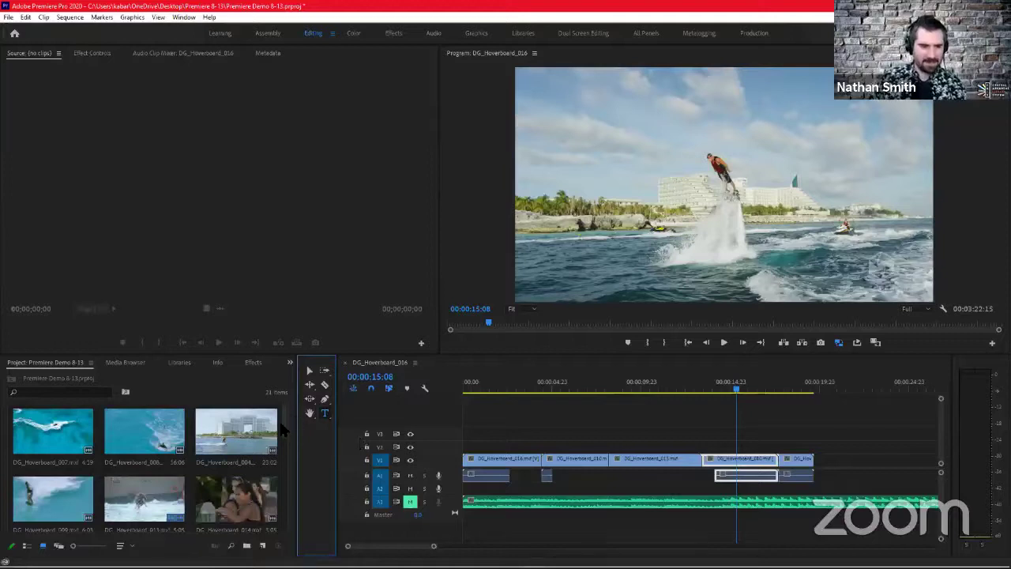
pyautogui.moveTo(285, 426)
pyautogui.mouseDown()
pyautogui.moveTo(288, 474)
pyautogui.moveTo(291, 419)
pyautogui.mouseUp()
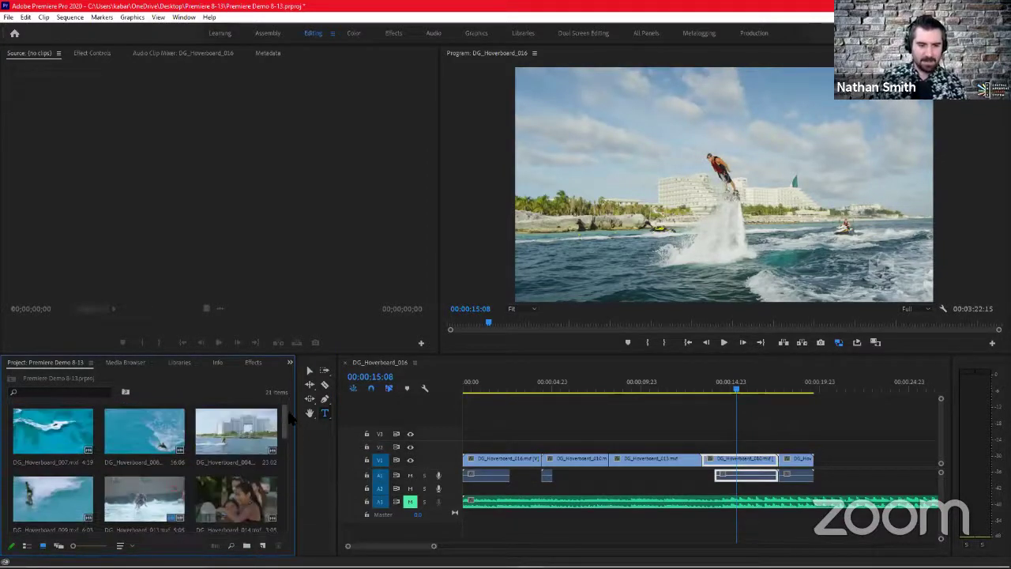
# - Park the playhead at 00:00:12:08, where the rider spreads his arms above the spray
pyautogui.click(687, 389)
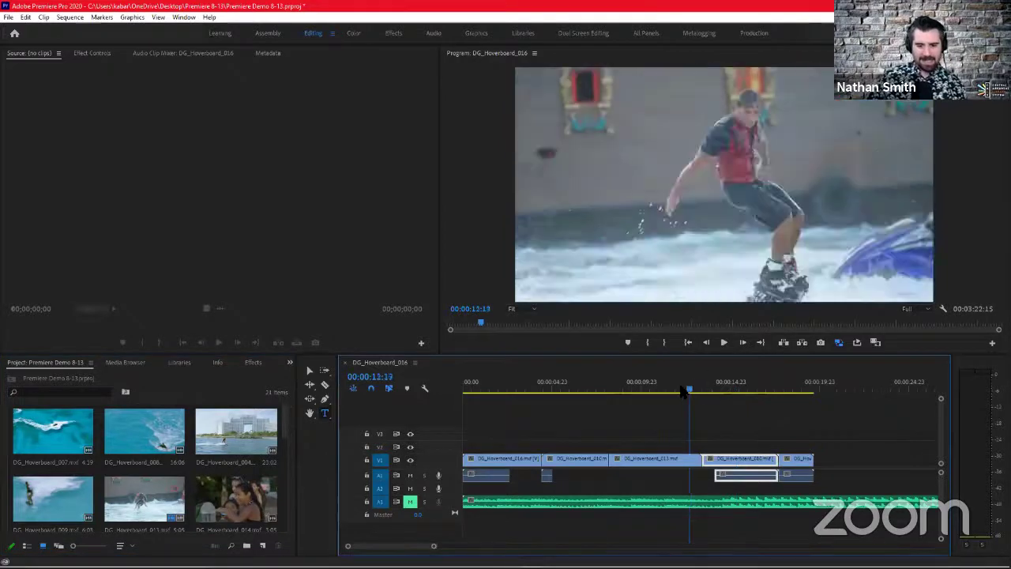
pyautogui.moveTo(687, 392); pyautogui.dragTo(682, 391)
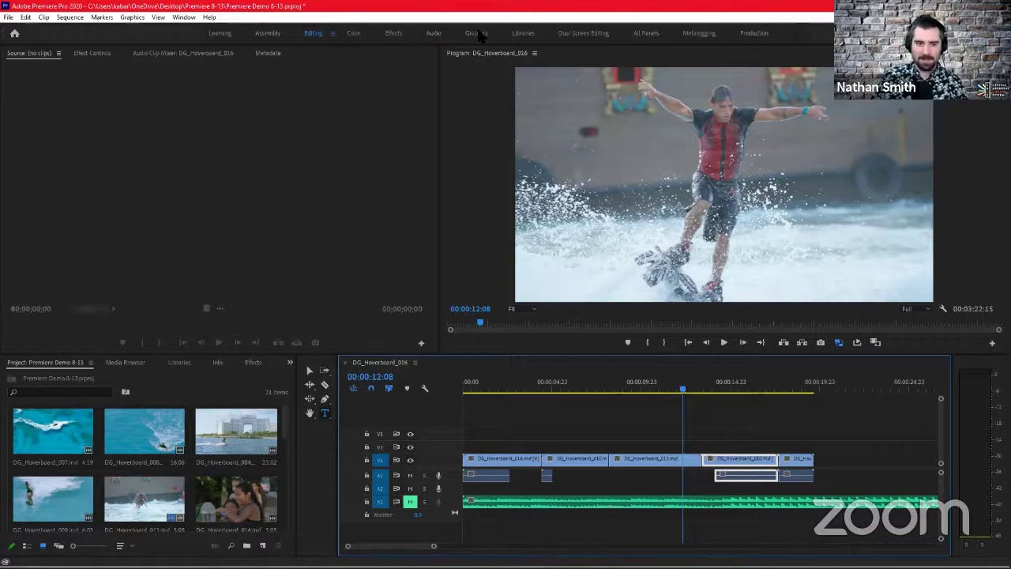
# - Switch to the Effects workspace and enlarge the timeline and project panels below the monitor
pyautogui.click(392, 35)
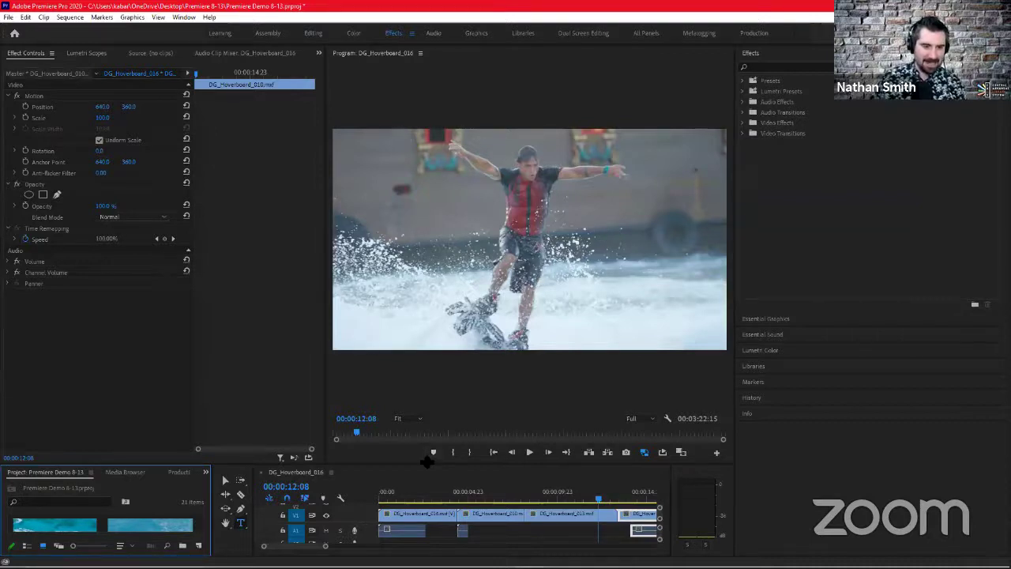
pyautogui.moveTo(427, 462); pyautogui.dragTo(439, 385)
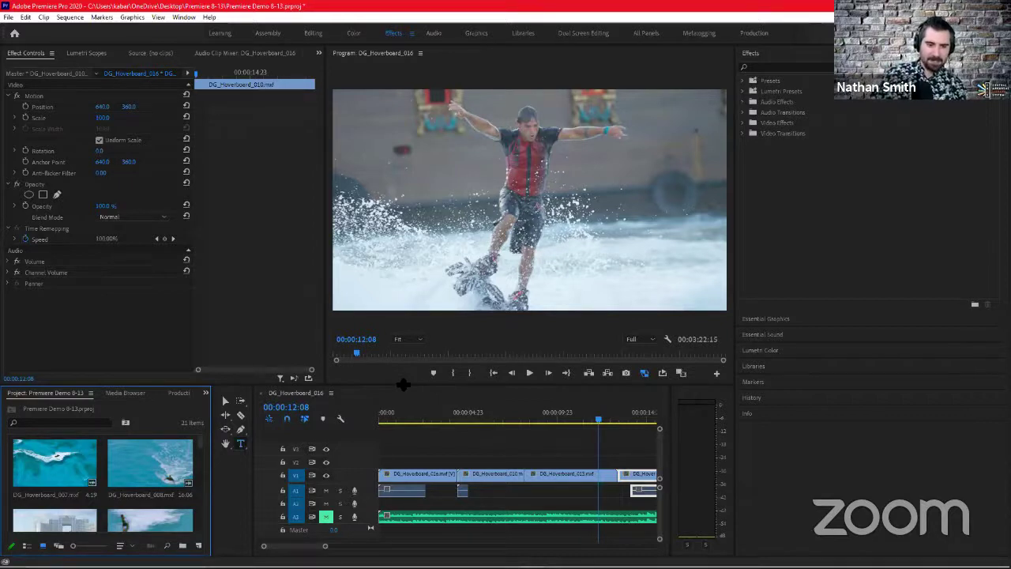
pyautogui.moveTo(403, 385); pyautogui.dragTo(403, 378)
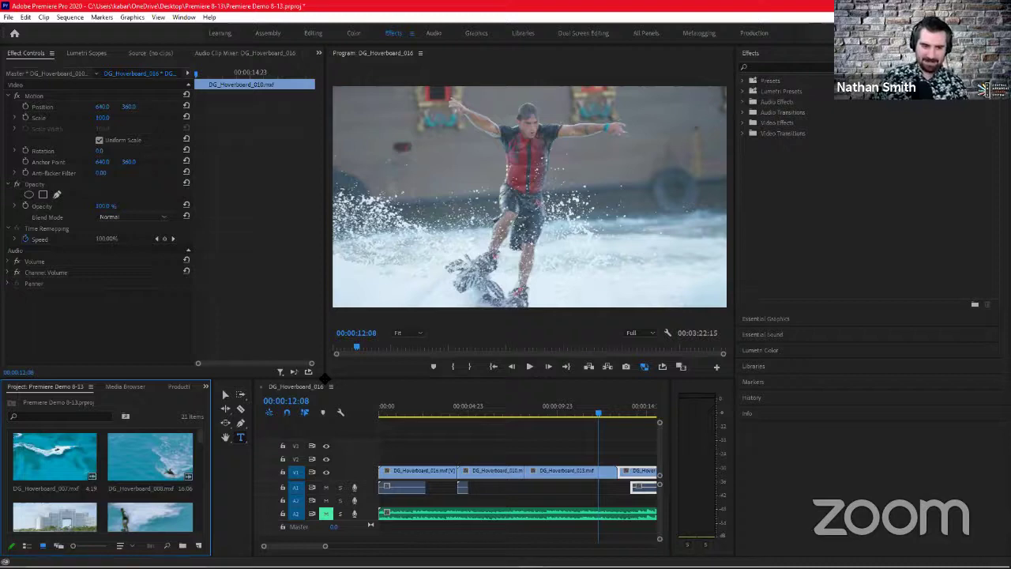
pyautogui.moveTo(324, 378); pyautogui.dragTo(309, 358)
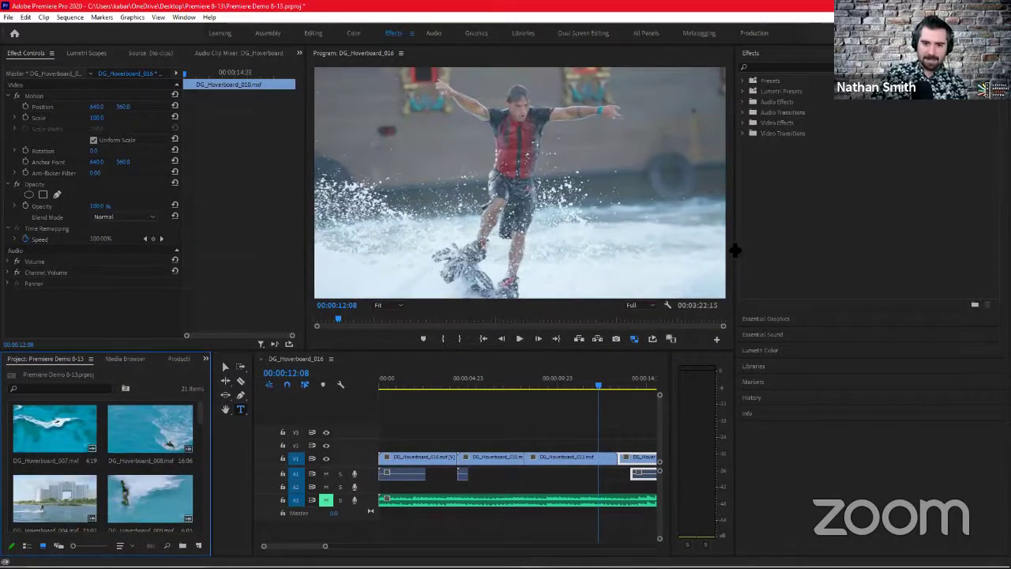
# - Widen the Program monitor and timeline, narrowing the Effects panel and audio meters
pyautogui.moveTo(734, 252); pyautogui.dragTo(831, 247)
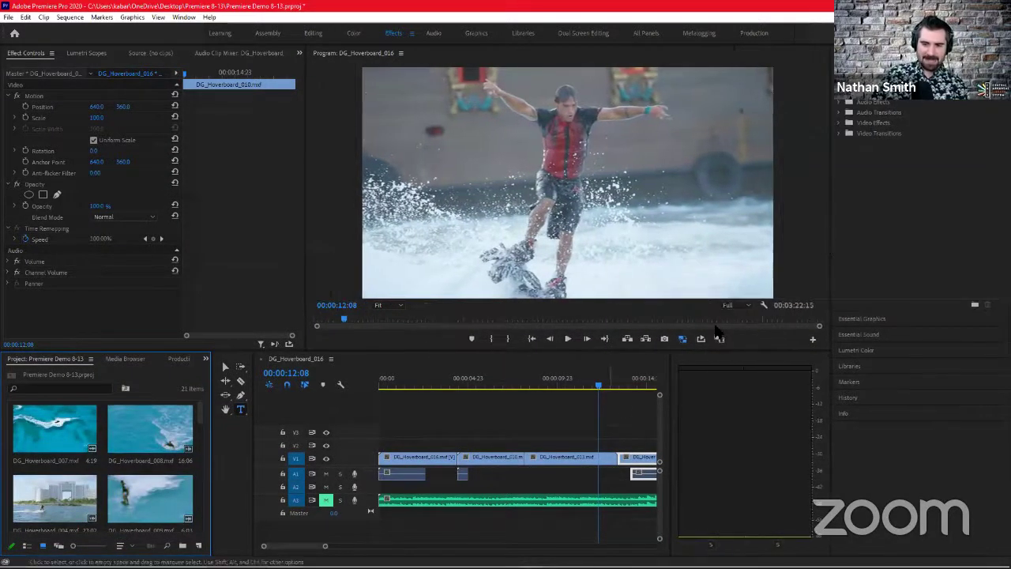
pyautogui.moveTo(668, 399); pyautogui.dragTo(788, 391)
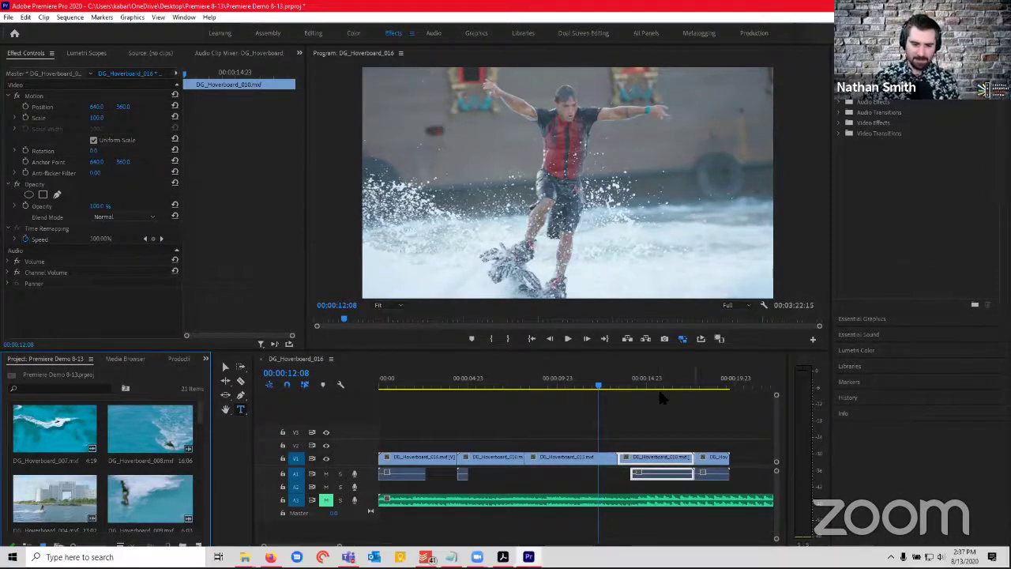
# - Return to 00:00:00:00, select the first clip DG_Hoverboard_016, and activate the Selection tool
pyautogui.click(410, 387)
pyautogui.moveTo(401, 389); pyautogui.dragTo(367, 395)
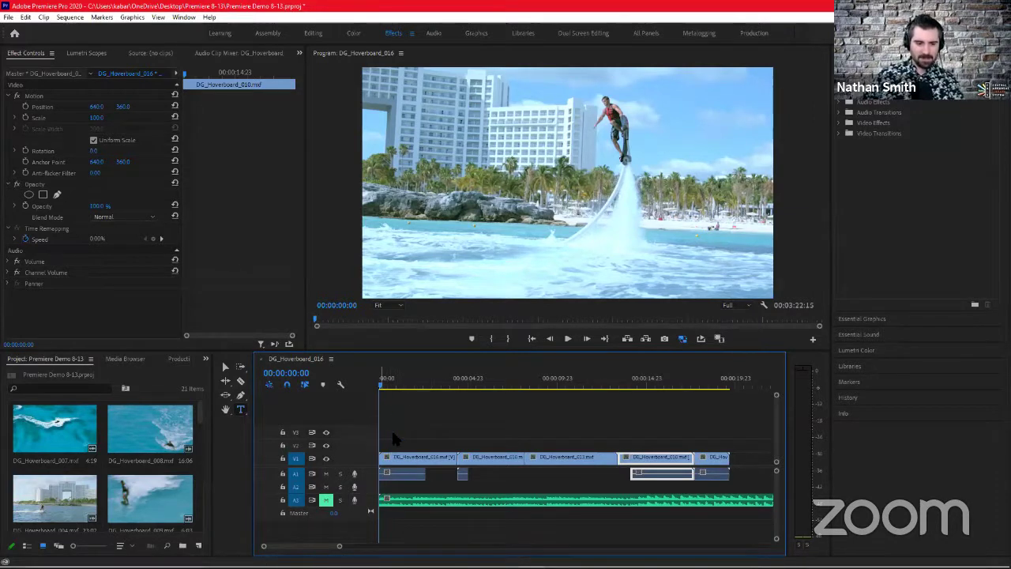
pyautogui.click(399, 460)
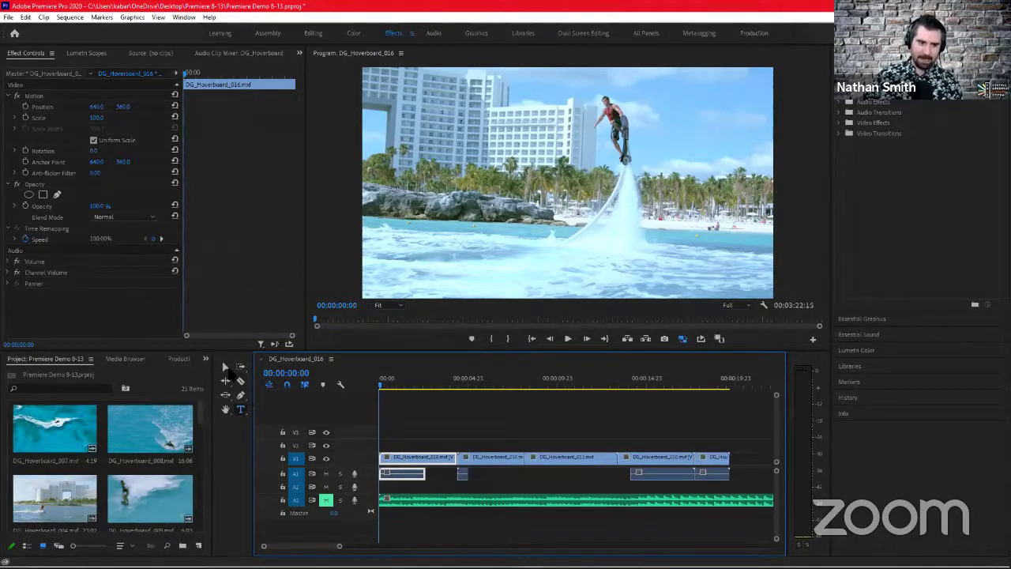
pyautogui.click(225, 366)
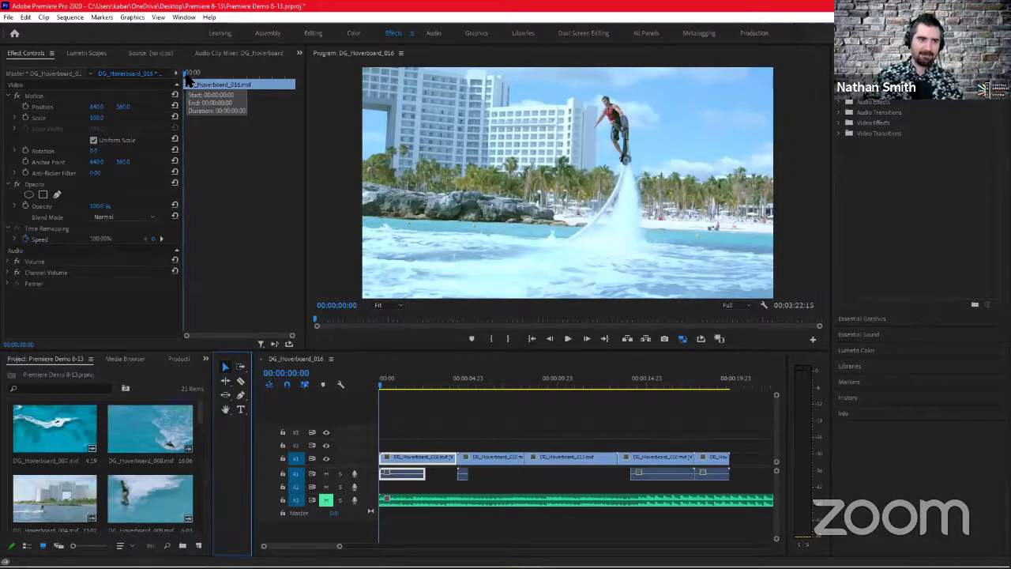
pyautogui.moveTo(189, 74)
pyautogui.mouseDown()
pyautogui.moveTo(224, 74)
pyautogui.moveTo(182, 79)
pyautogui.mouseUp()
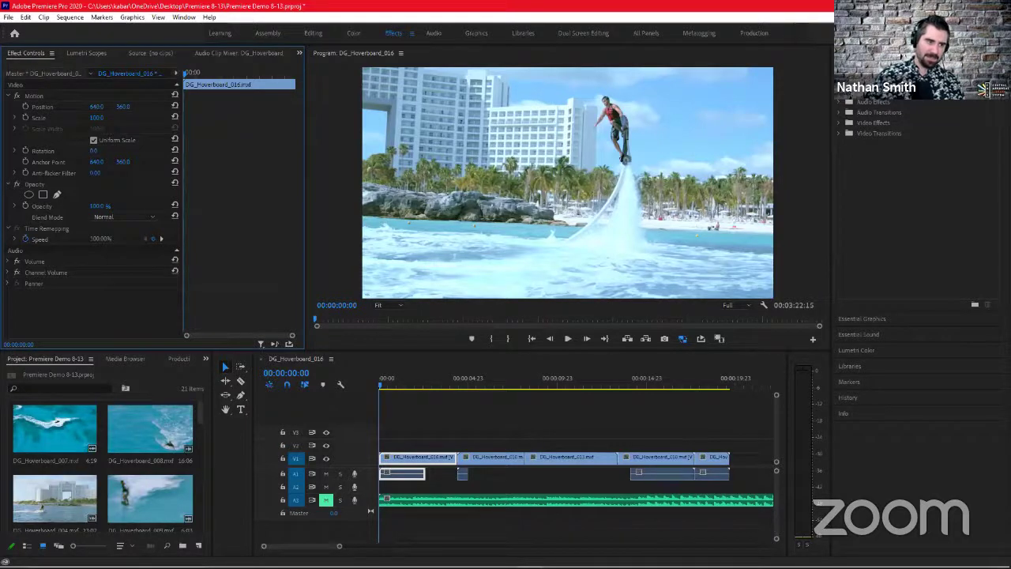
pyautogui.moveTo(96, 117)
pyautogui.mouseDown()
pyautogui.moveTo(61, 117)
pyautogui.moveTo(100, 117)
pyautogui.mouseUp()
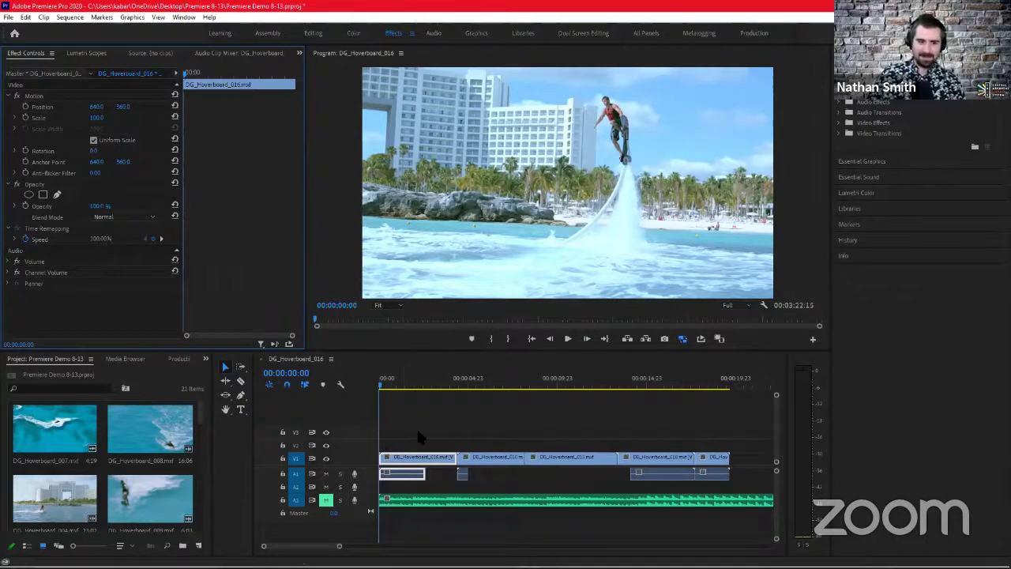
# - Try the first clip's Opacity at 0%, then raise it back up
pyautogui.click(96, 205)
pyautogui.write('0')
pyautogui.press('Return')
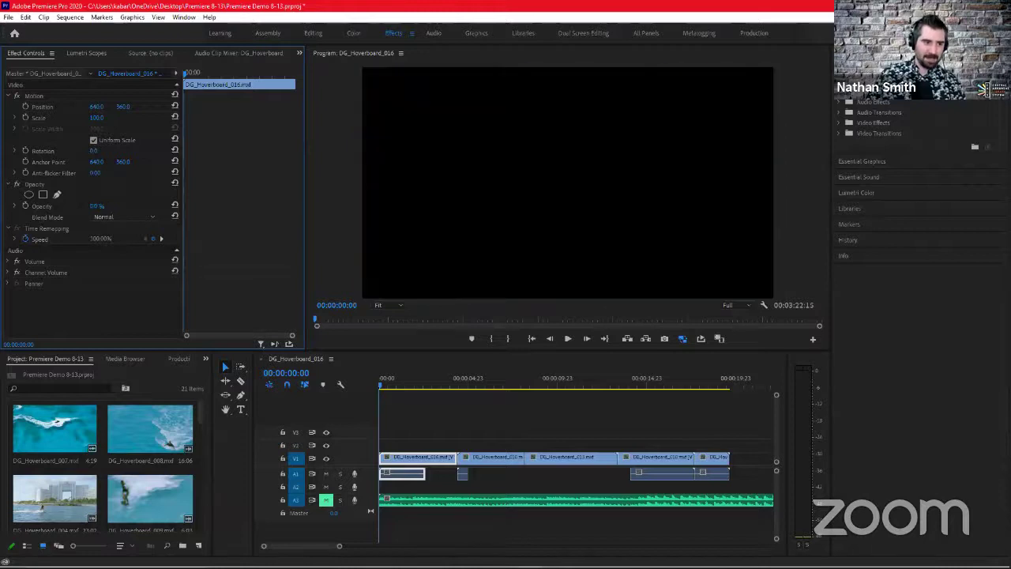
pyautogui.moveTo(96, 205); pyautogui.dragTo(182, 205)
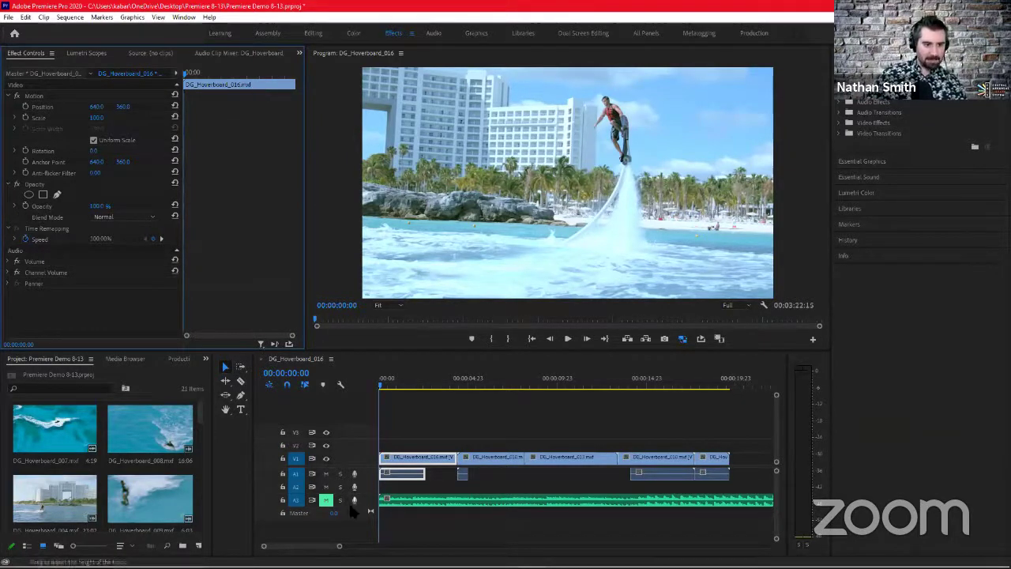
# - Enable Opacity keyframing for DG_Hoverboard_016 at 00:00:00:00 via the stopwatch
pyautogui.click(361, 379)
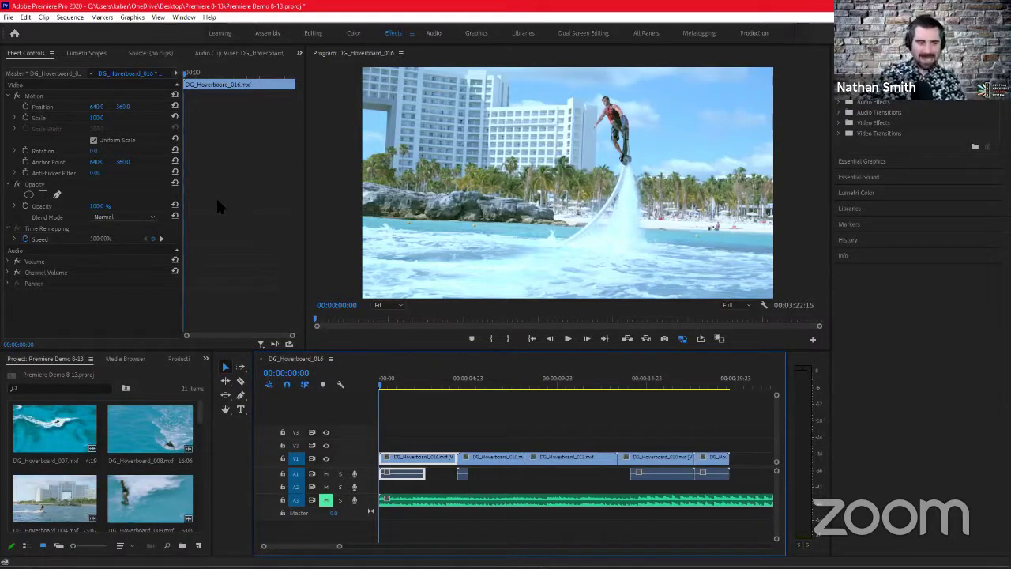
pyautogui.click(25, 206)
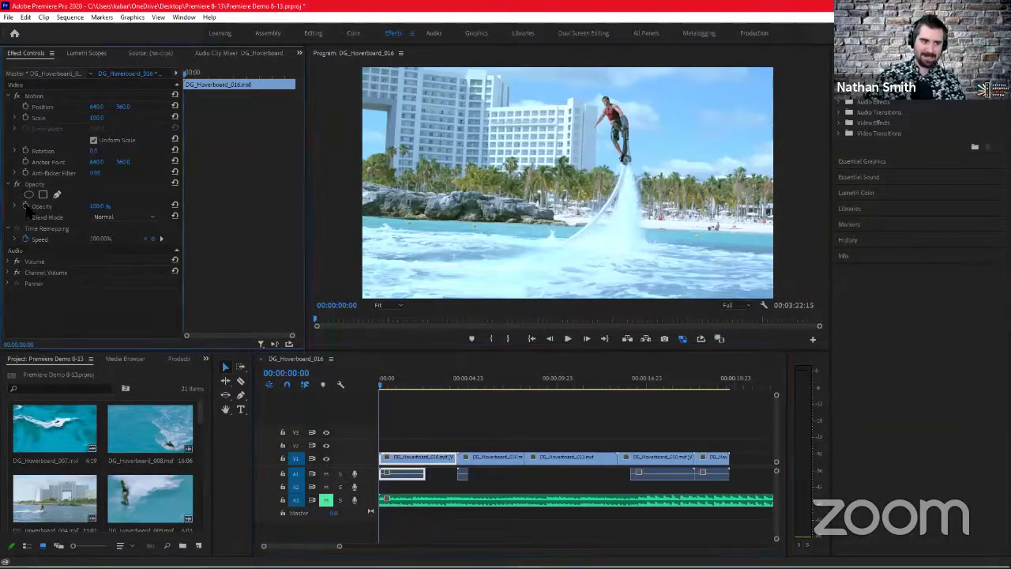
pyautogui.click(26, 205)
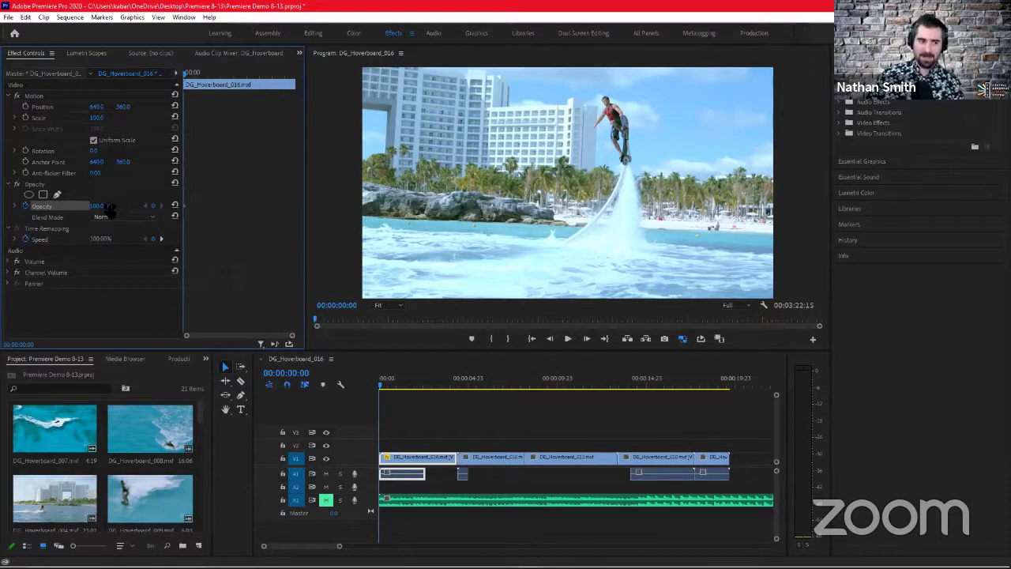
# - Set Opacity to 0% and add a second opacity keyframe at 00:00:00:12
pyautogui.moveTo(111, 210)
pyautogui.mouseDown()
pyautogui.moveTo(55, 209)
pyautogui.moveTo(107, 207)
pyautogui.mouseUp()
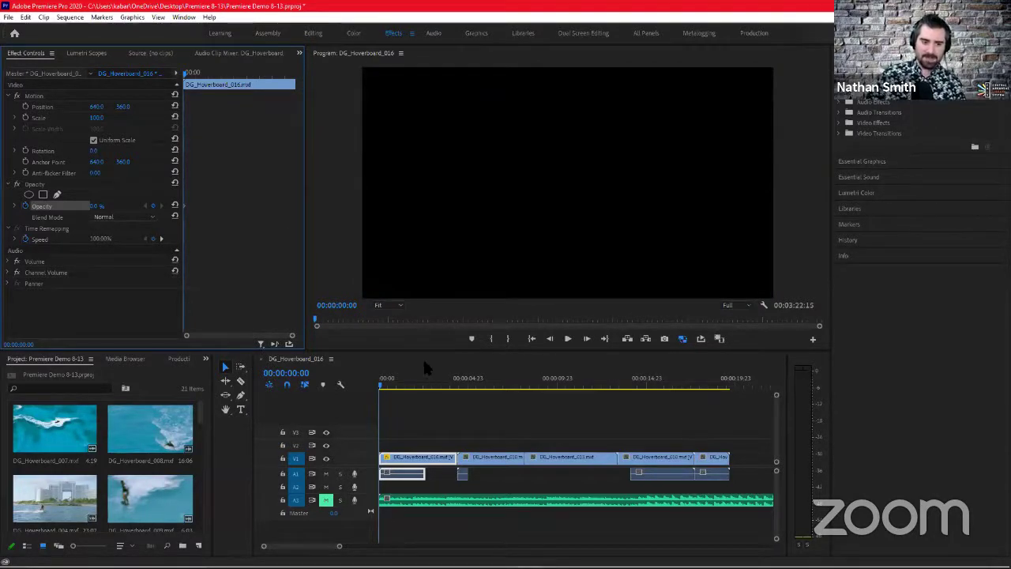
pyautogui.click(387, 387)
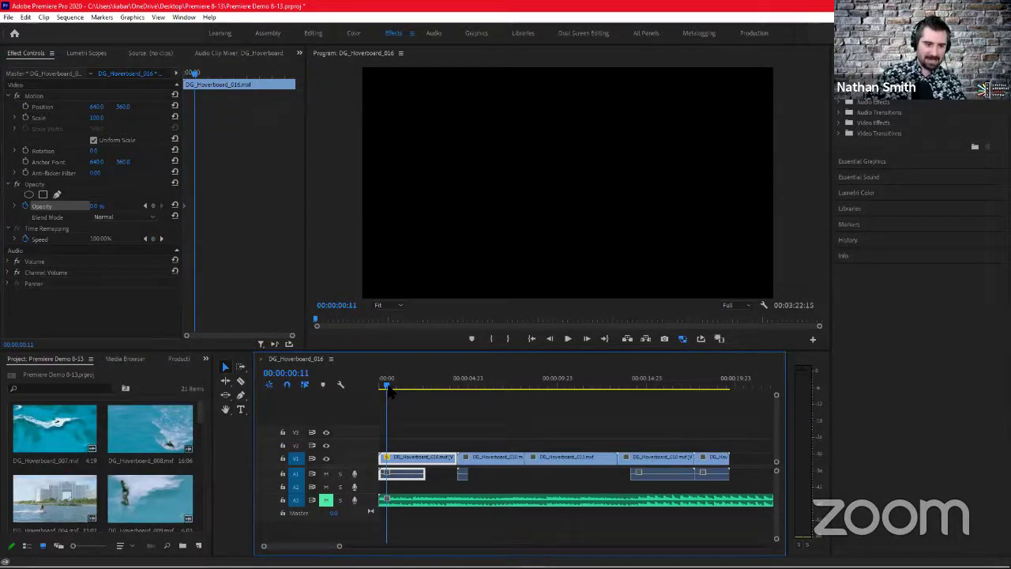
pyautogui.press('Left')
pyautogui.press('Left')
pyautogui.press('Left')
pyautogui.press('Right')
pyautogui.press('Right')
pyautogui.press('Right')
pyautogui.press('Right')
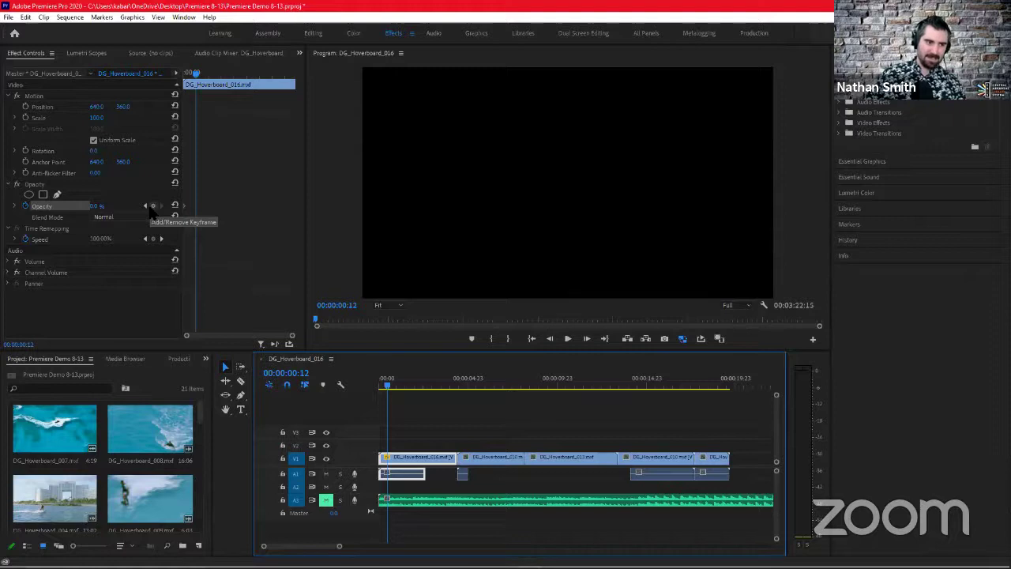
pyautogui.click(154, 206)
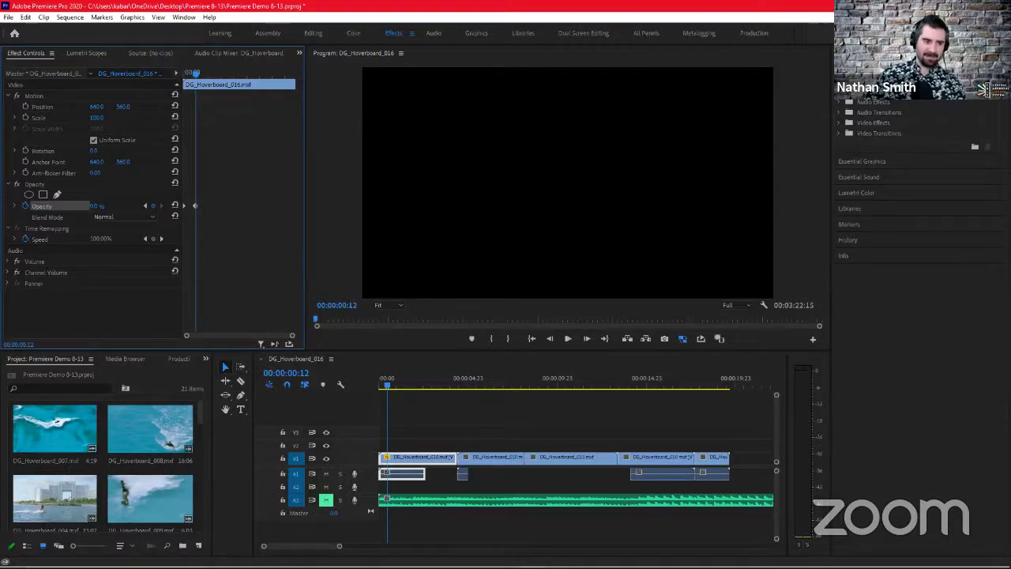
# - Set the Opacity keyframe at 00:00:00:12 to 100% to finish the fade-in
pyautogui.moveTo(96, 209); pyautogui.dragTo(130, 207)
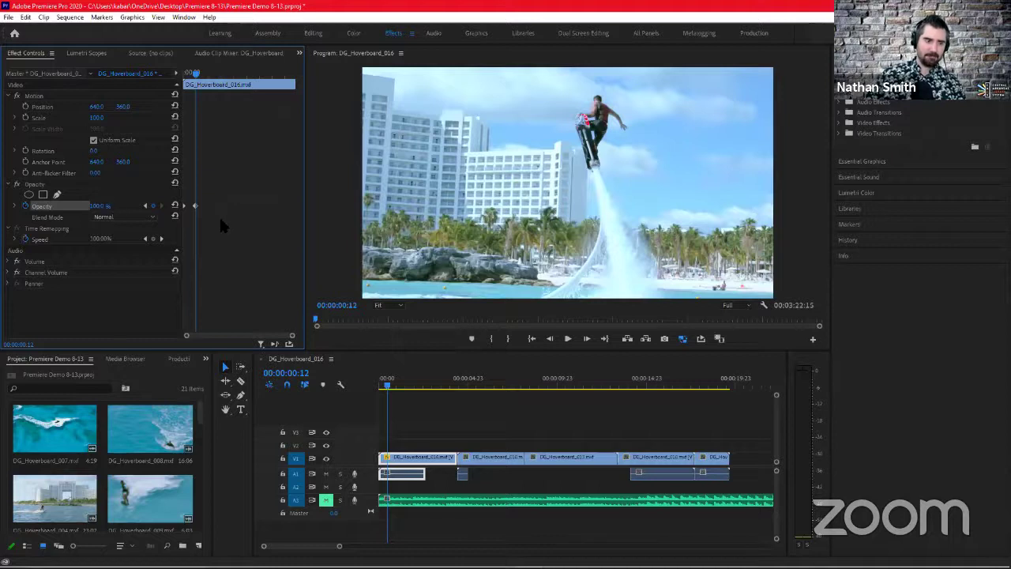
pyautogui.click(105, 207)
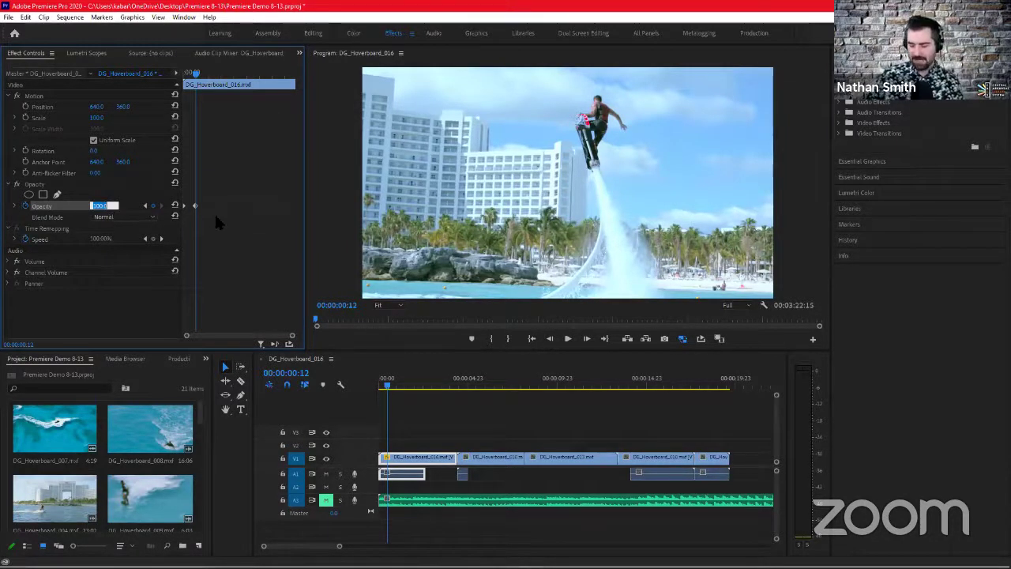
pyautogui.click(135, 204)
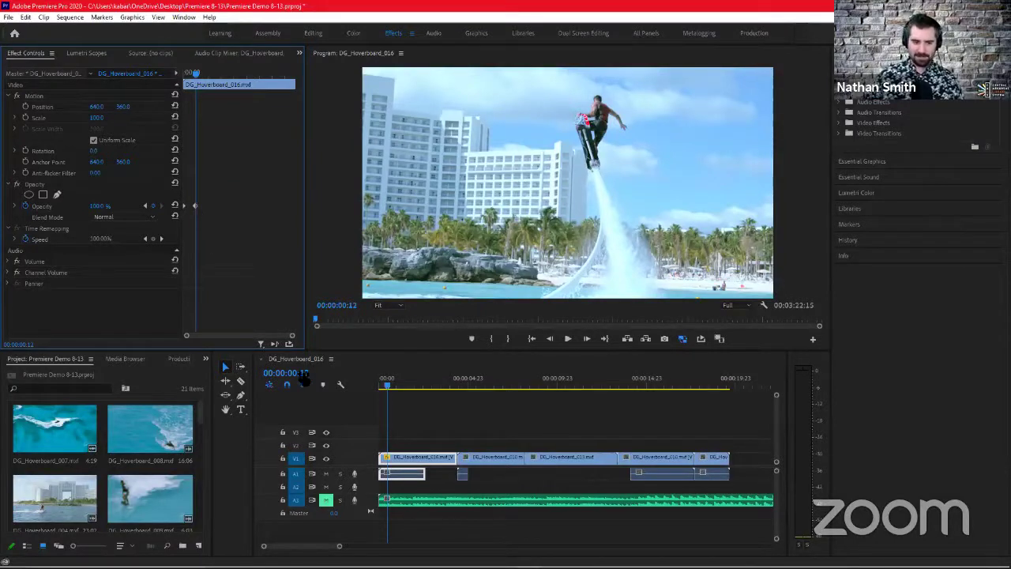
pyautogui.moveTo(385, 388); pyautogui.dragTo(363, 383)
pyautogui.press('space')
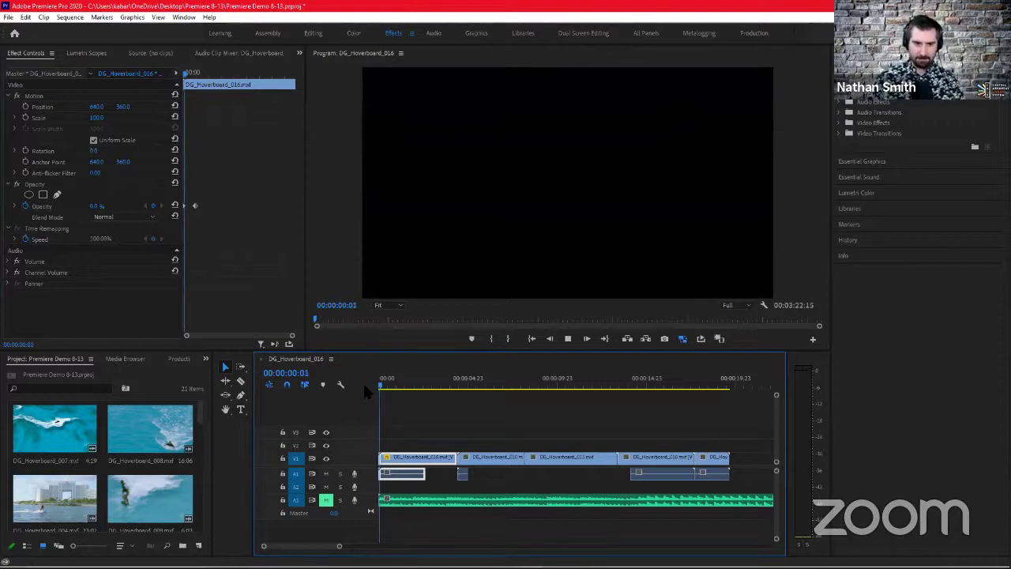
pyautogui.press('space')
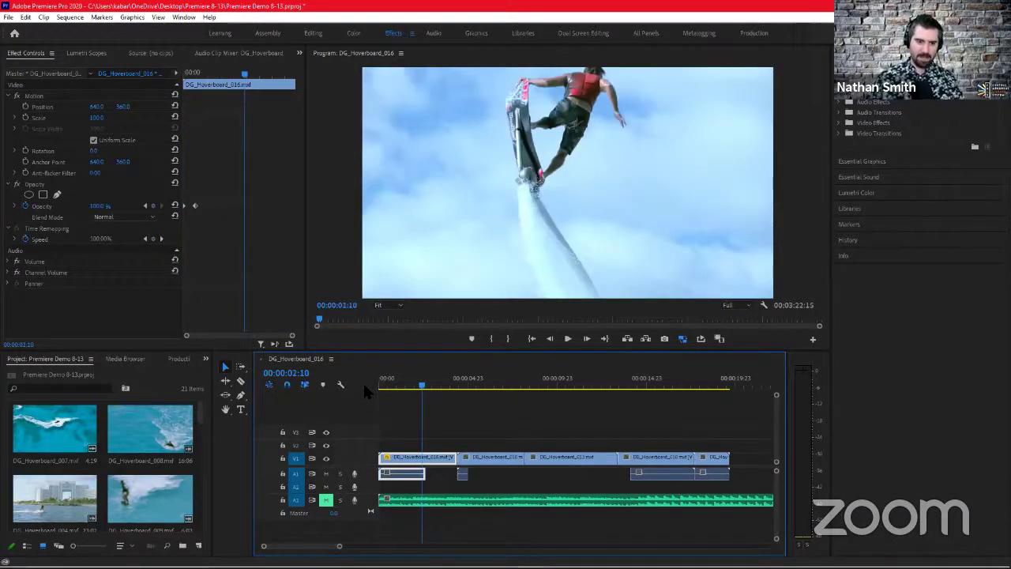
pyautogui.press('Home')
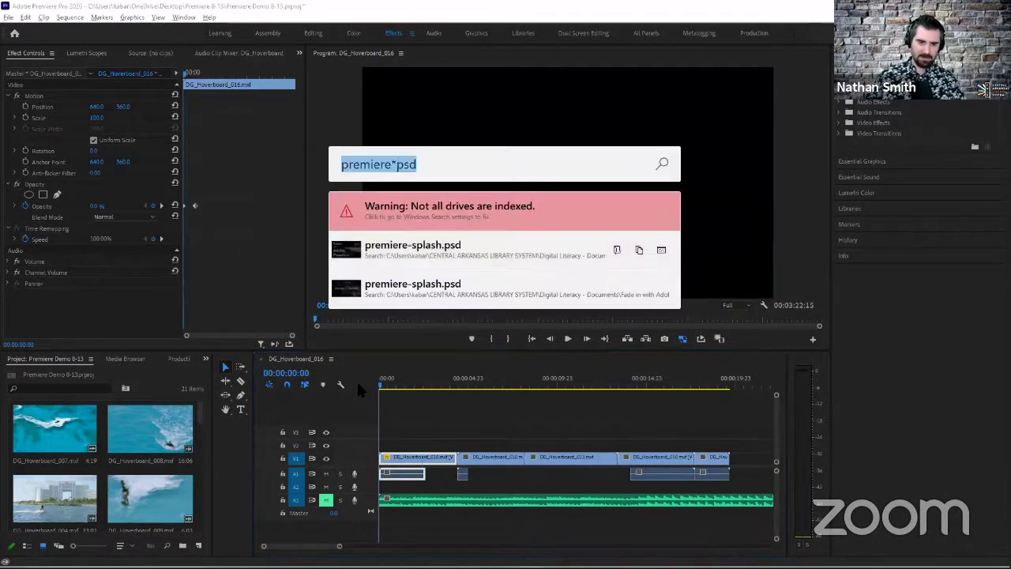
pyautogui.hotkey('alt', 'space')
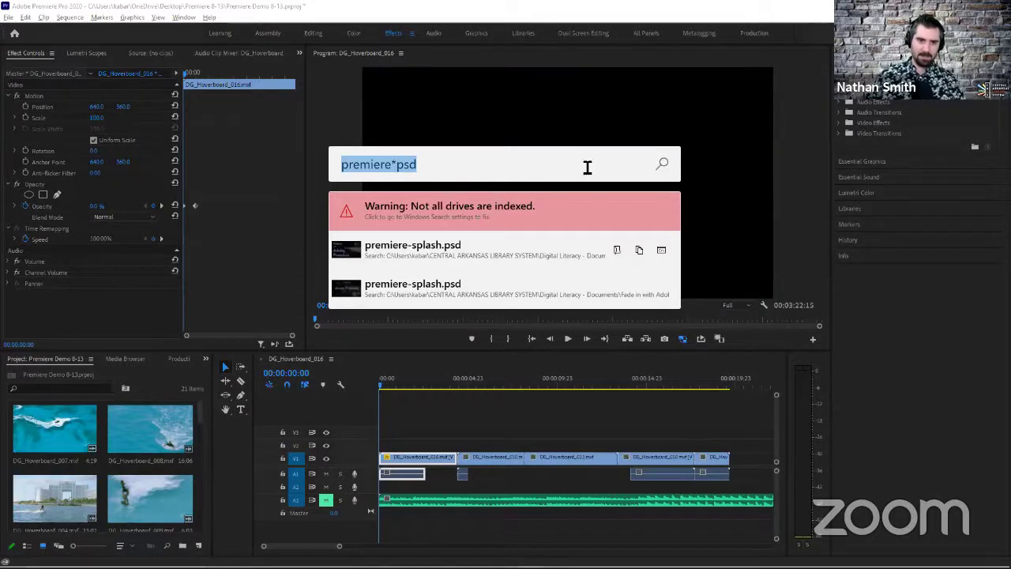
pyautogui.press('Escape')
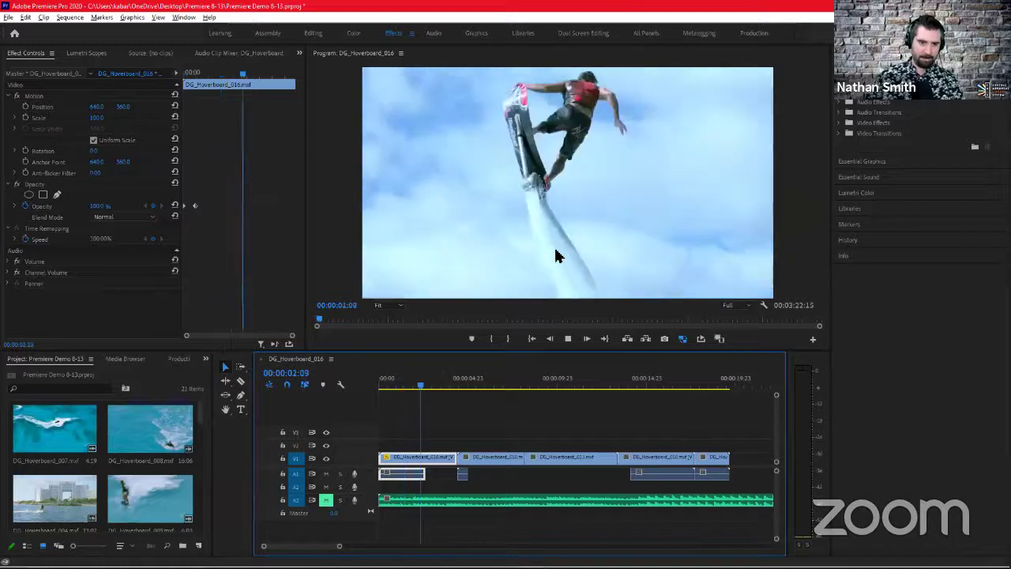
pyautogui.press('space')
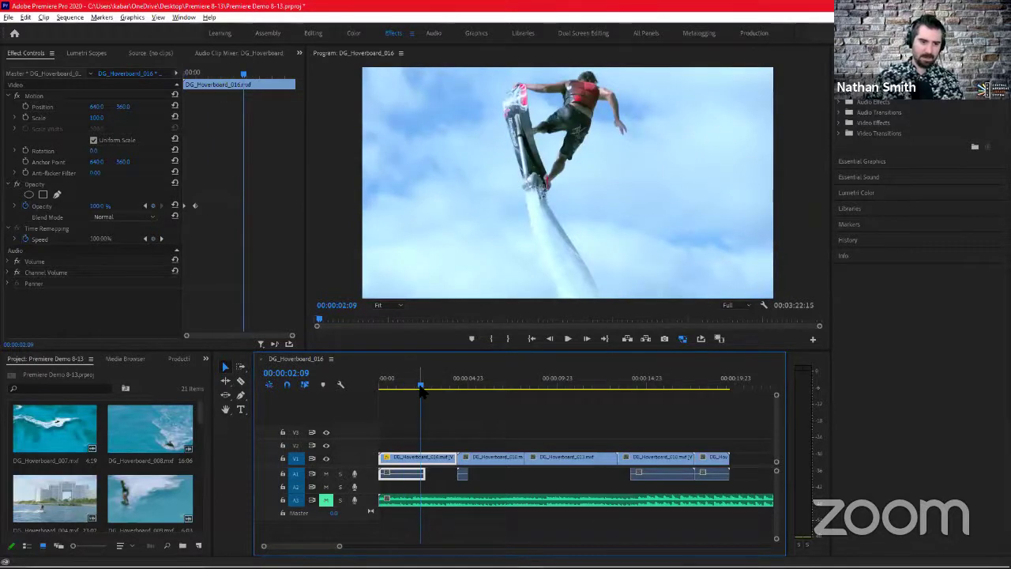
pyautogui.click(385, 389)
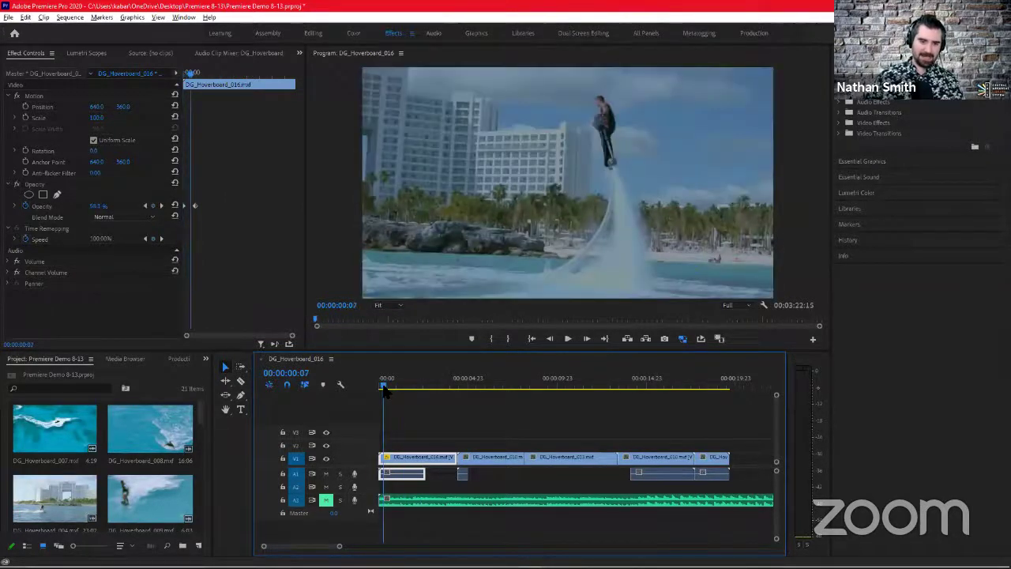
pyautogui.press('space')
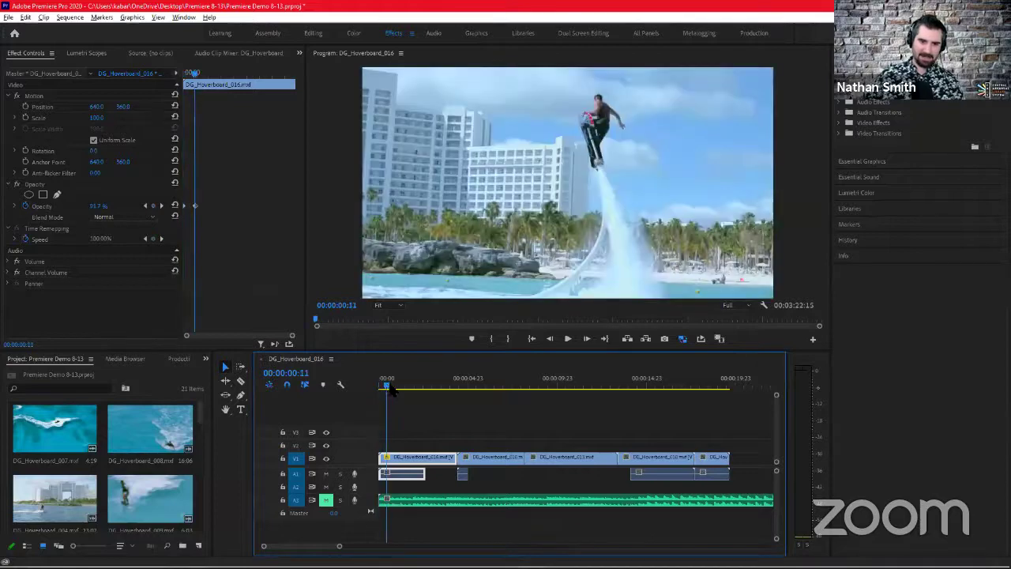
pyautogui.click(377, 387)
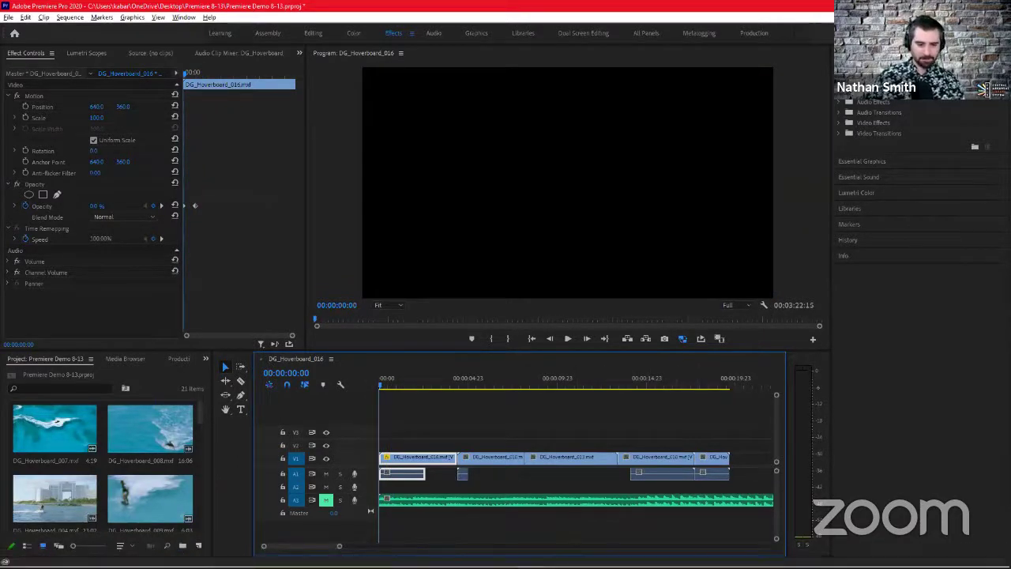
pyautogui.moveTo(528, 556)
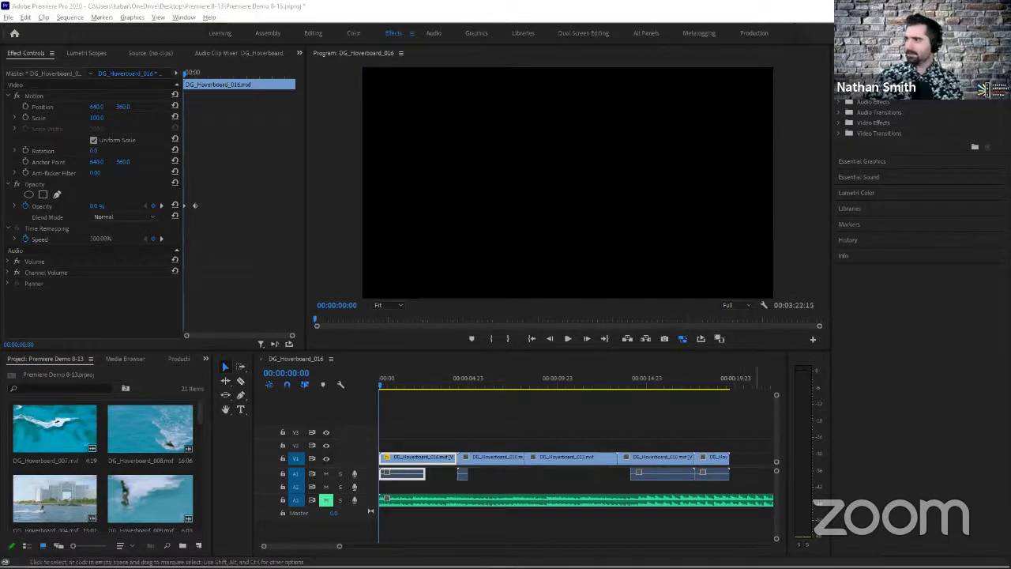
# - Replay the sequence opening several times to check the fade-in from black, then open the File menu
pyautogui.click(485, 10)
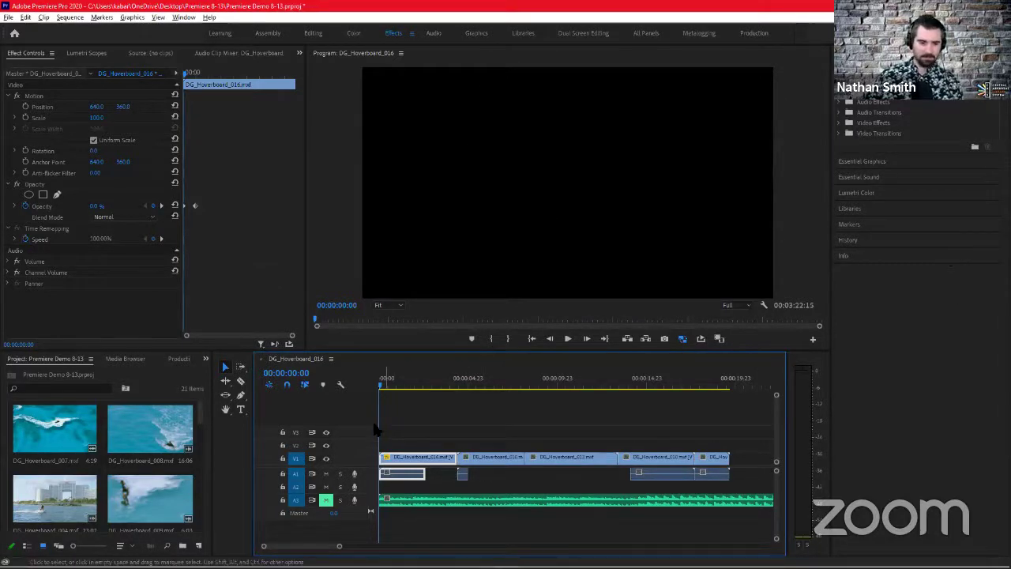
pyautogui.press('space')
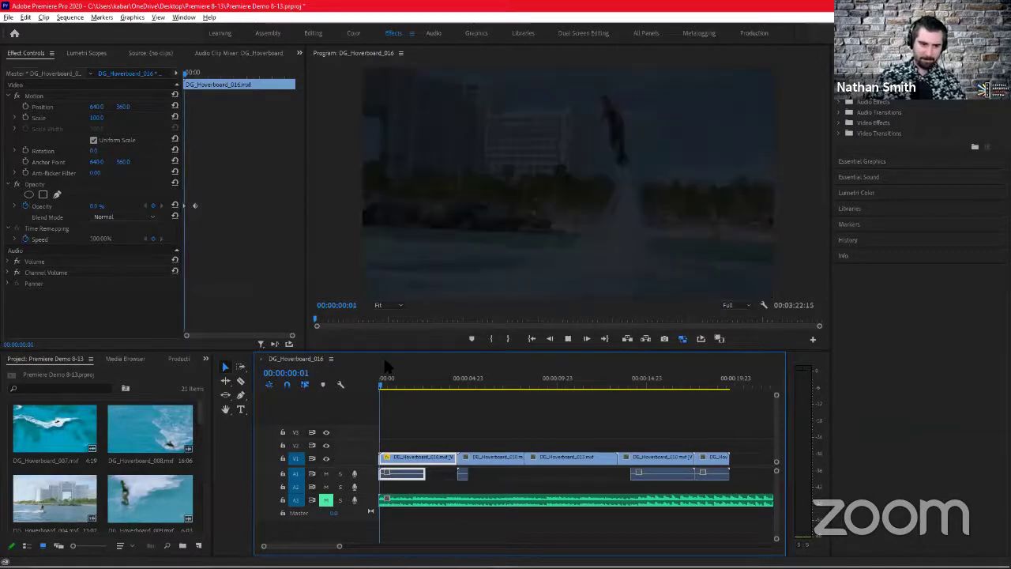
pyautogui.moveTo(408, 384); pyautogui.dragTo(379, 391)
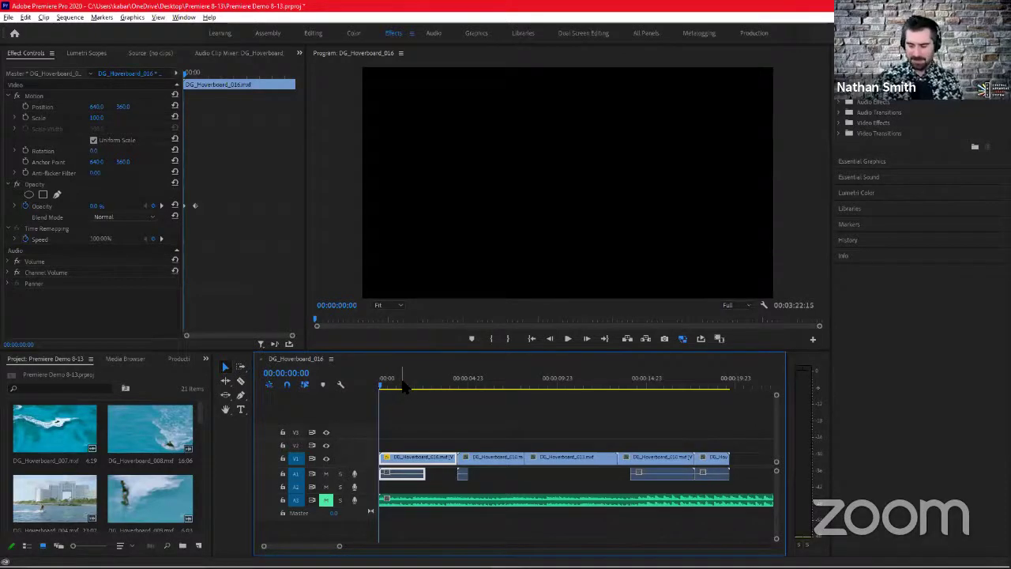
pyautogui.press('space')
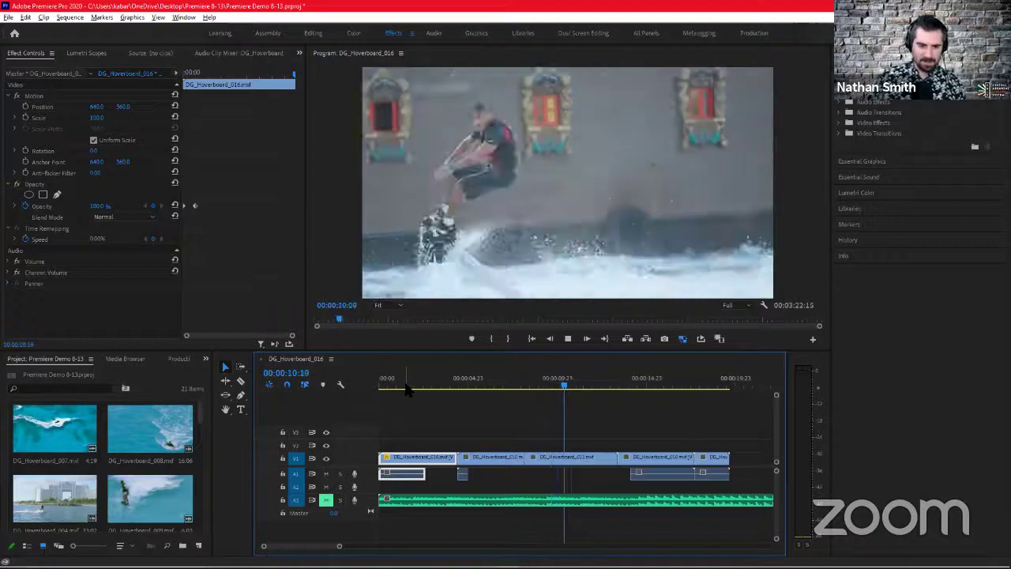
pyautogui.click(404, 385)
pyautogui.click(377, 387)
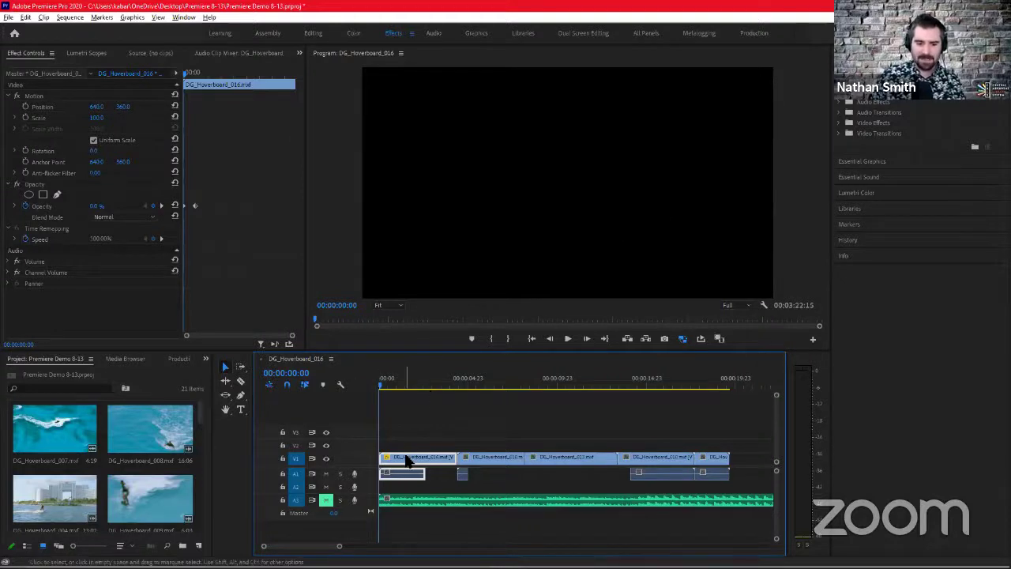
pyautogui.moveTo(426, 385); pyautogui.dragTo(358, 385)
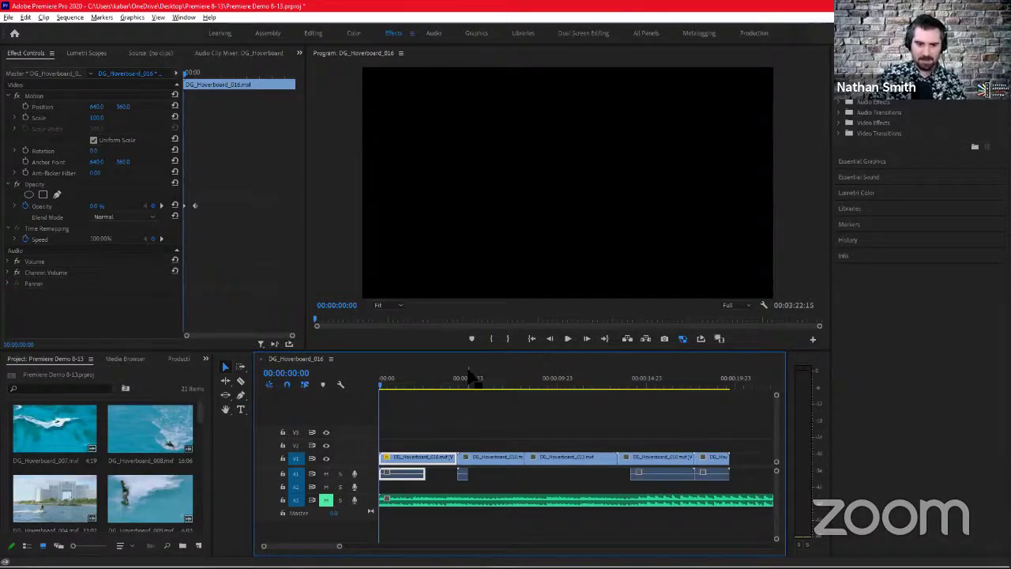
pyautogui.press('space')
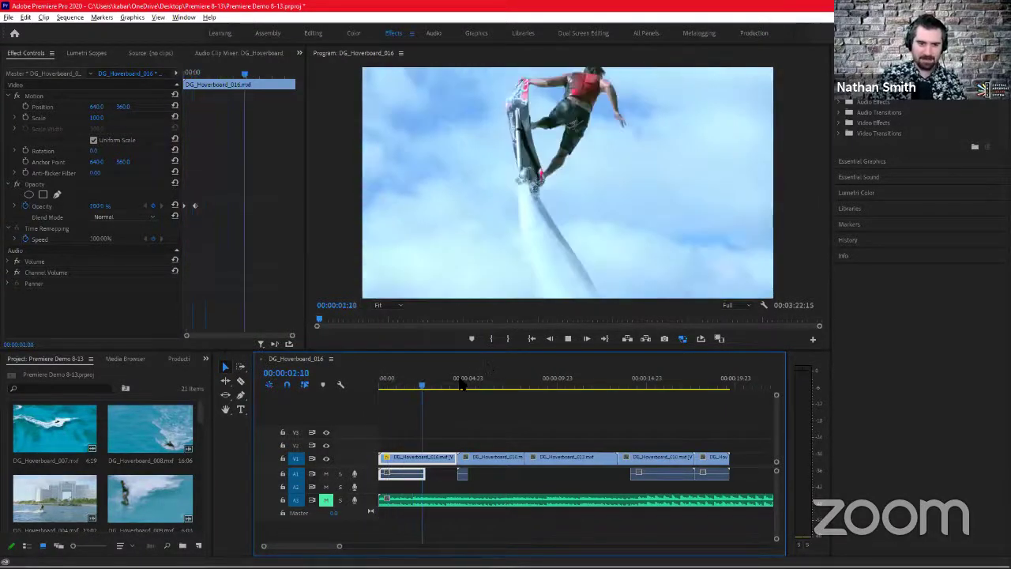
pyautogui.click(457, 387)
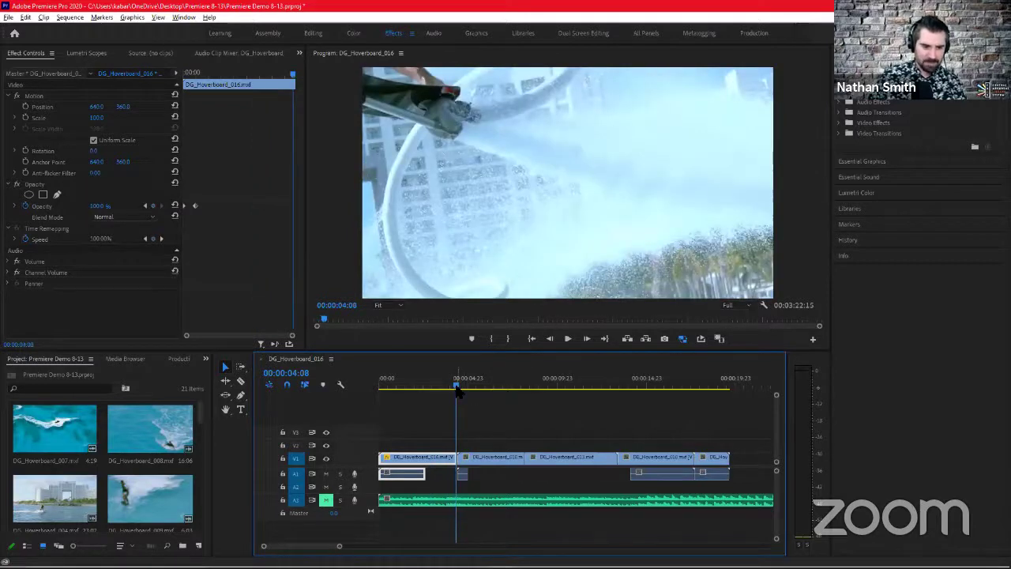
pyautogui.moveTo(459, 392); pyautogui.dragTo(355, 398)
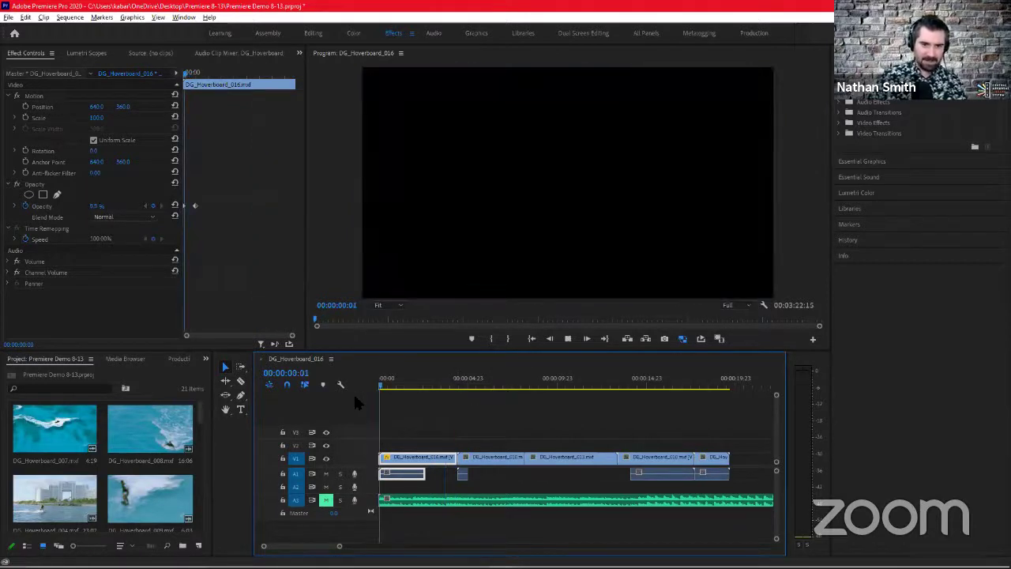
pyautogui.press('space')
pyautogui.press('space')
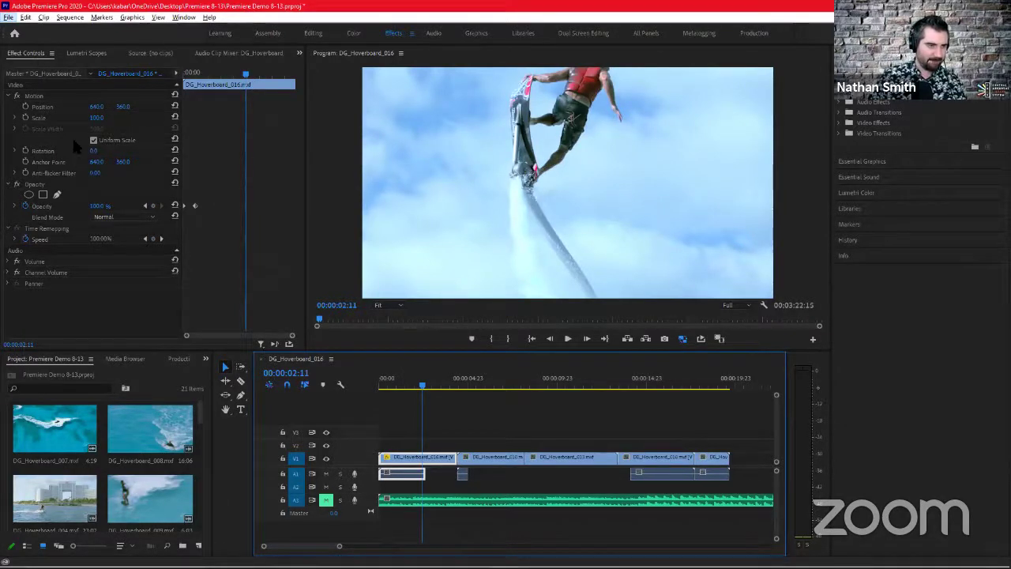
pyautogui.hotkey('alt', 'f')
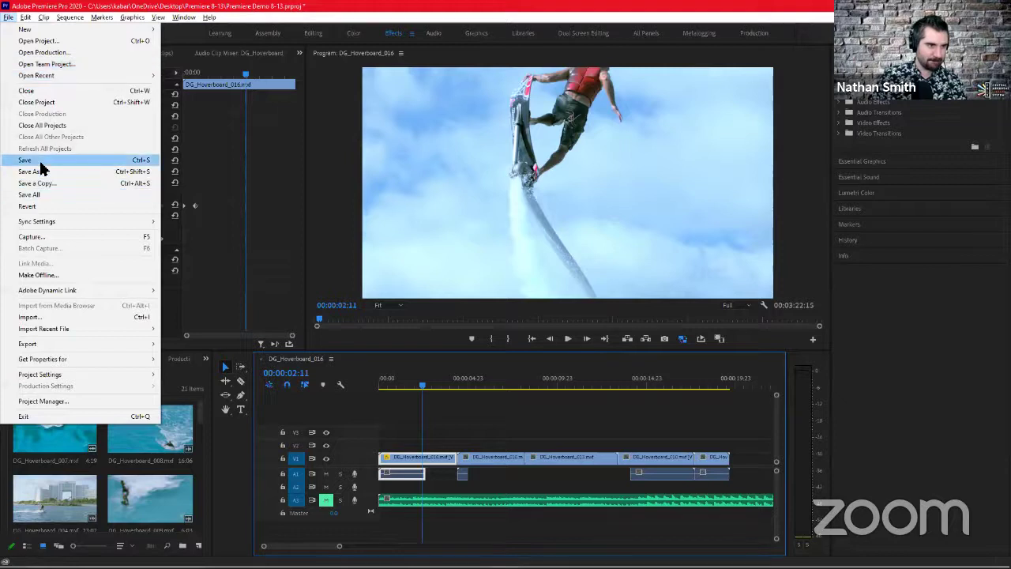
# - Save the project with the first clip's fade-in from black
pyautogui.click(37, 161)
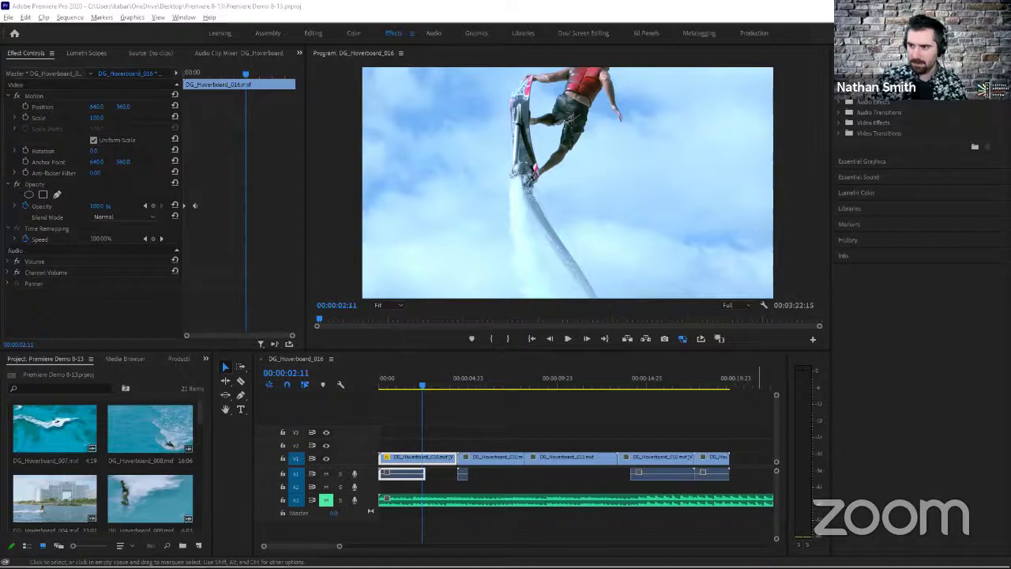
pyautogui.click(723, 7)
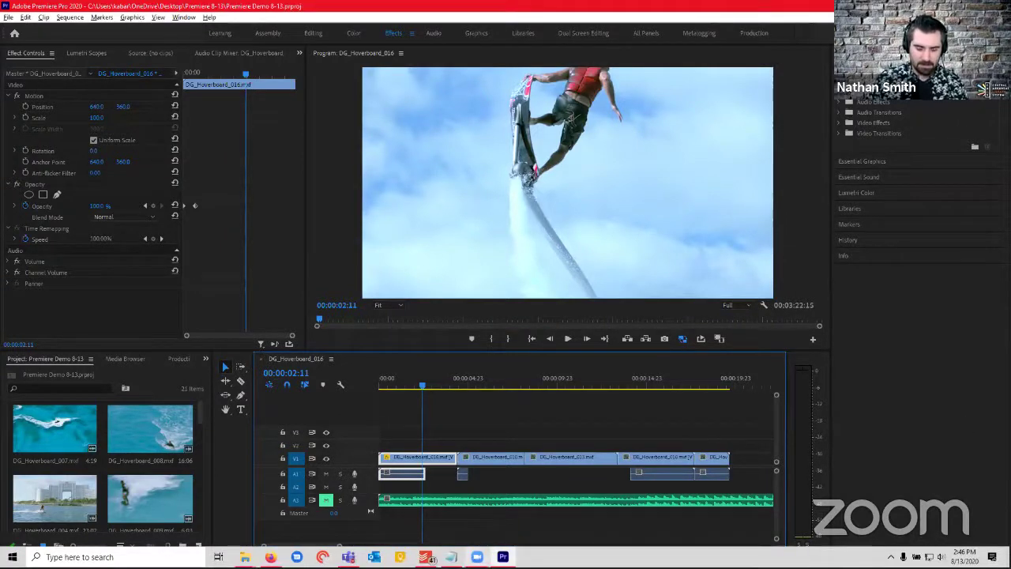
# - Preview the current fade-in from the sequence start a couple of times
pyautogui.moveTo(477, 557)
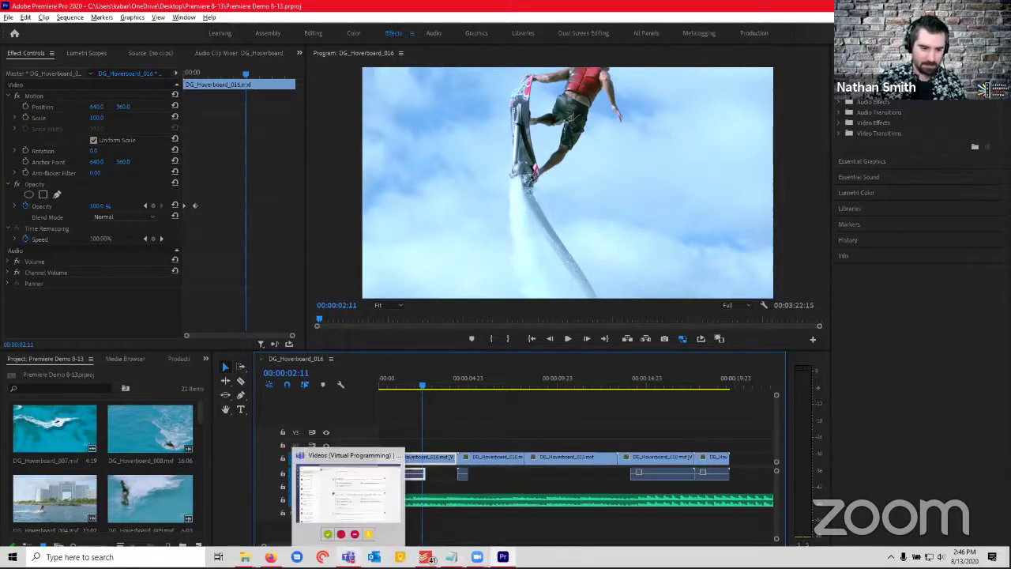
pyautogui.moveTo(245, 557)
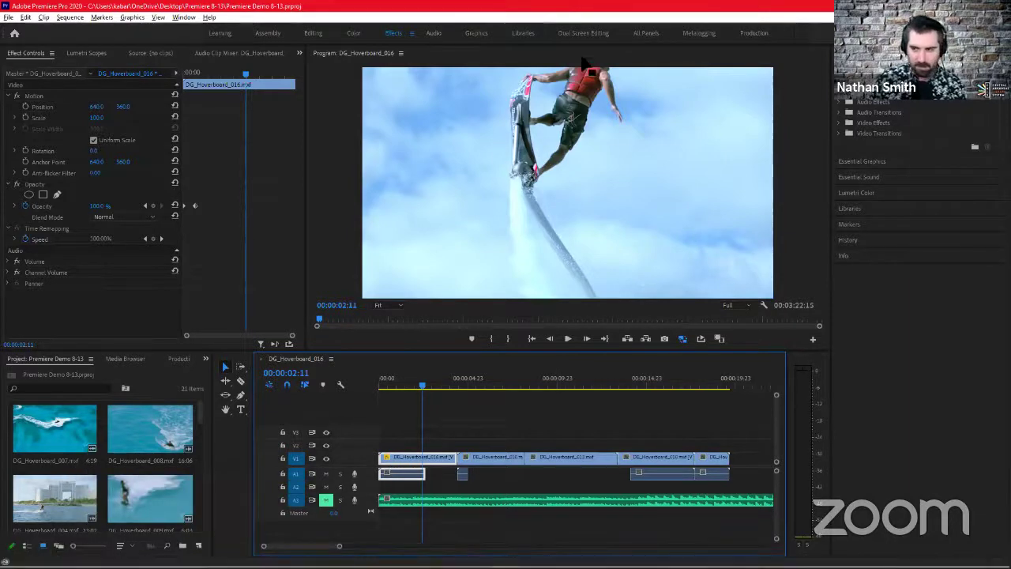
pyautogui.click(381, 386)
pyautogui.press('space')
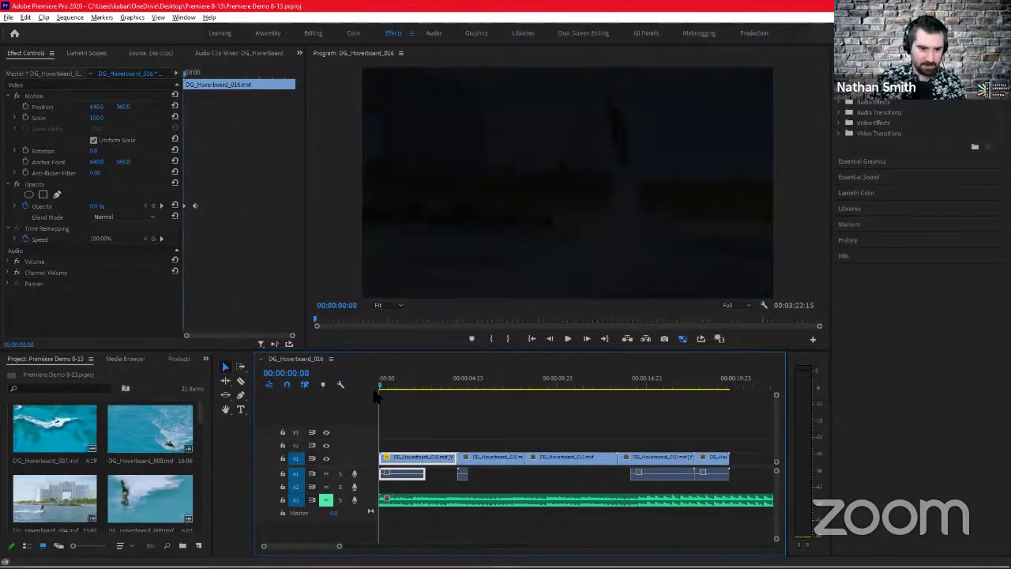
pyautogui.press('space')
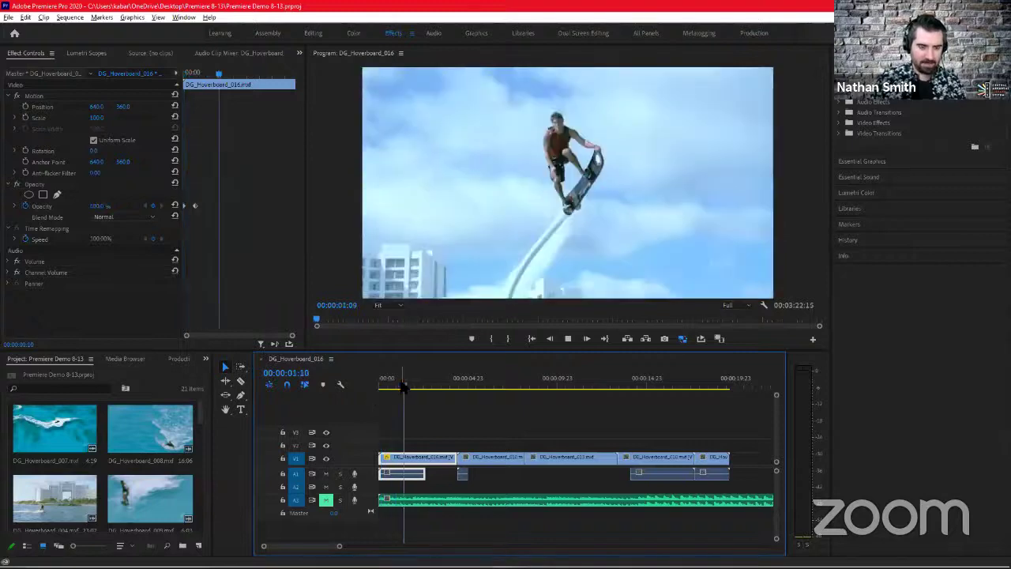
pyautogui.moveTo(409, 387); pyautogui.dragTo(350, 379)
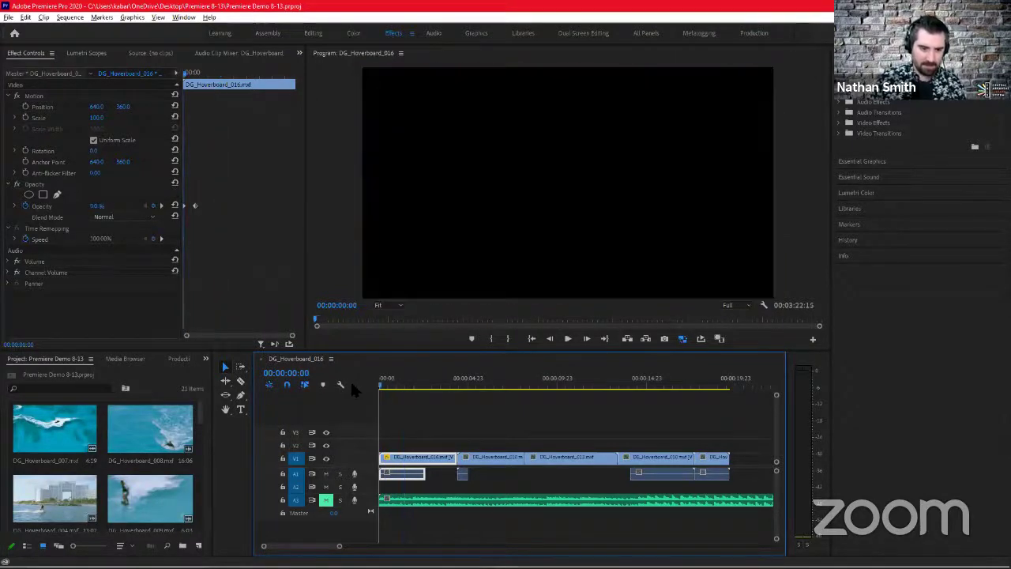
pyautogui.press('space')
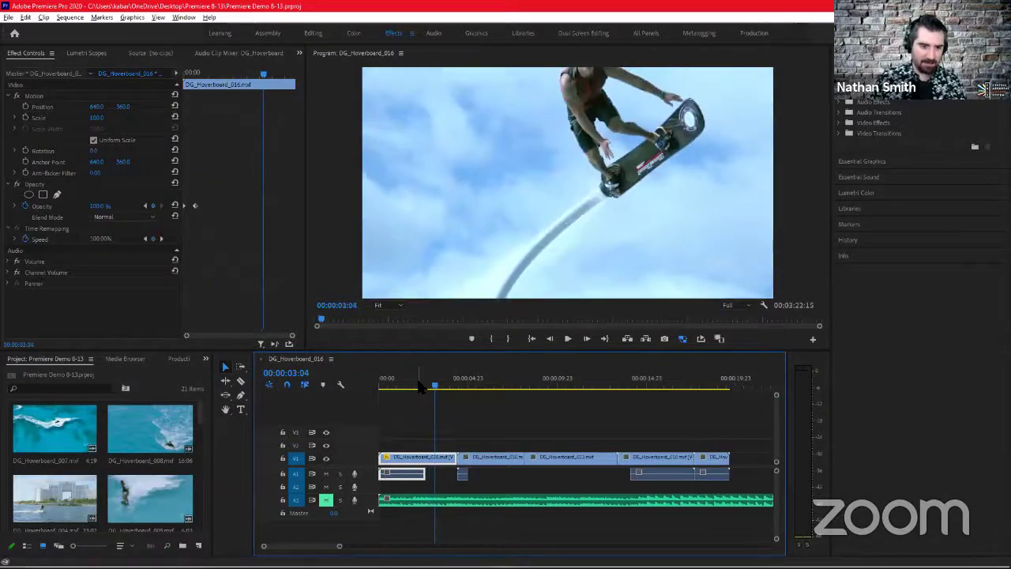
pyautogui.moveTo(429, 386); pyautogui.dragTo(372, 391)
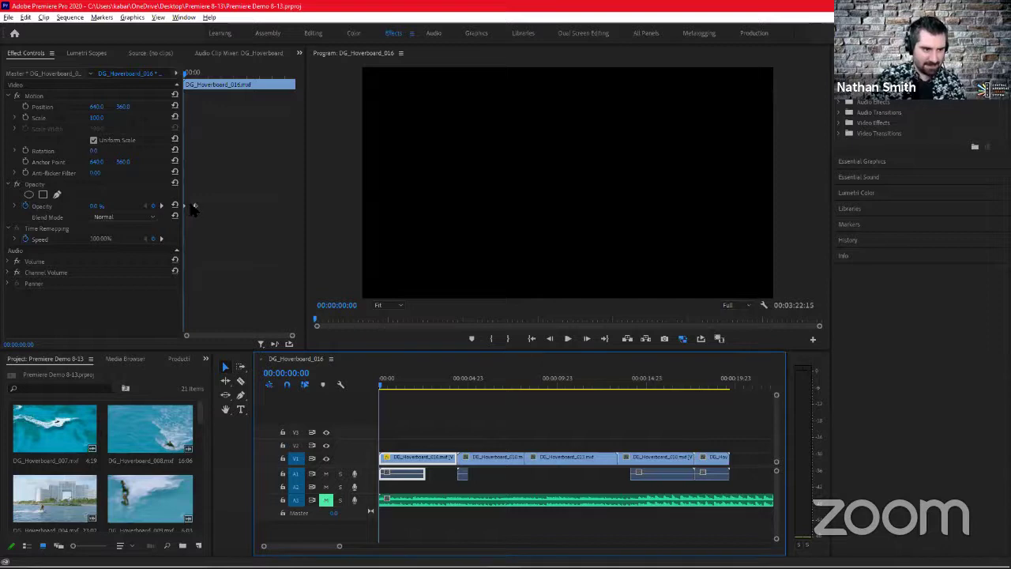
# - Move the 100% Opacity keyframe later, to about 00:00:00:19, and preview the longer fade
pyautogui.moveTo(195, 207); pyautogui.dragTo(205, 207)
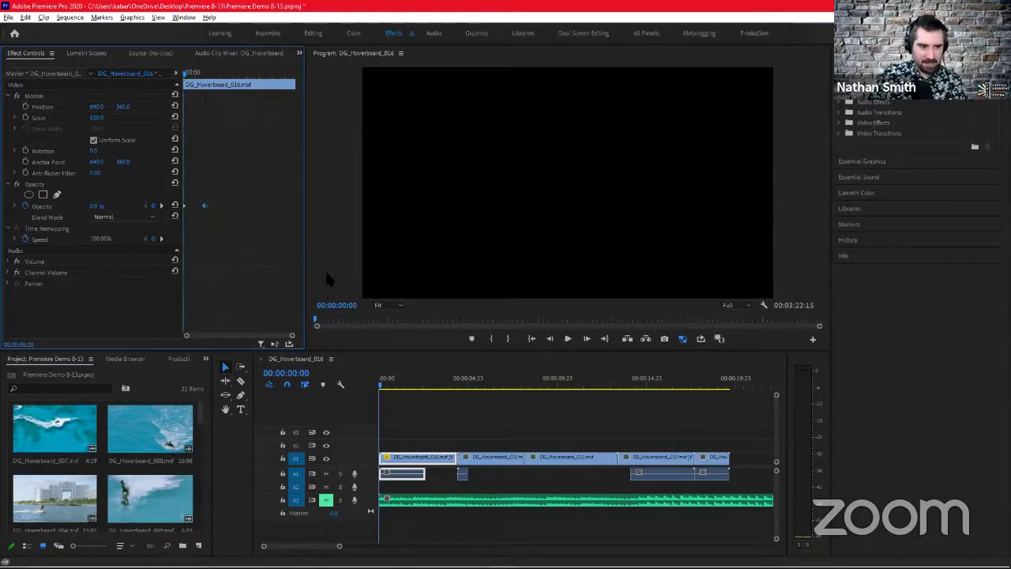
pyautogui.click(379, 388)
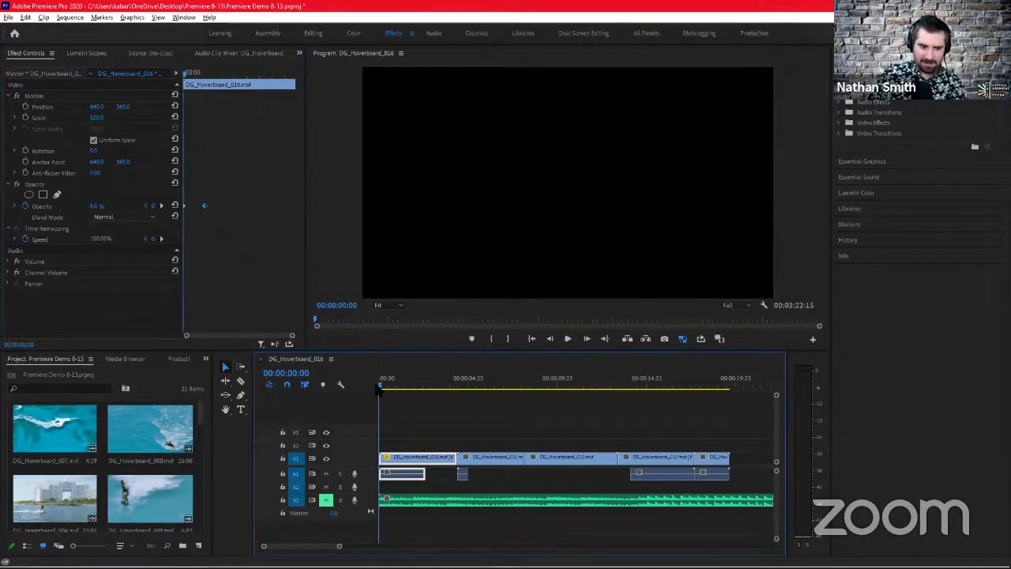
pyautogui.press('space')
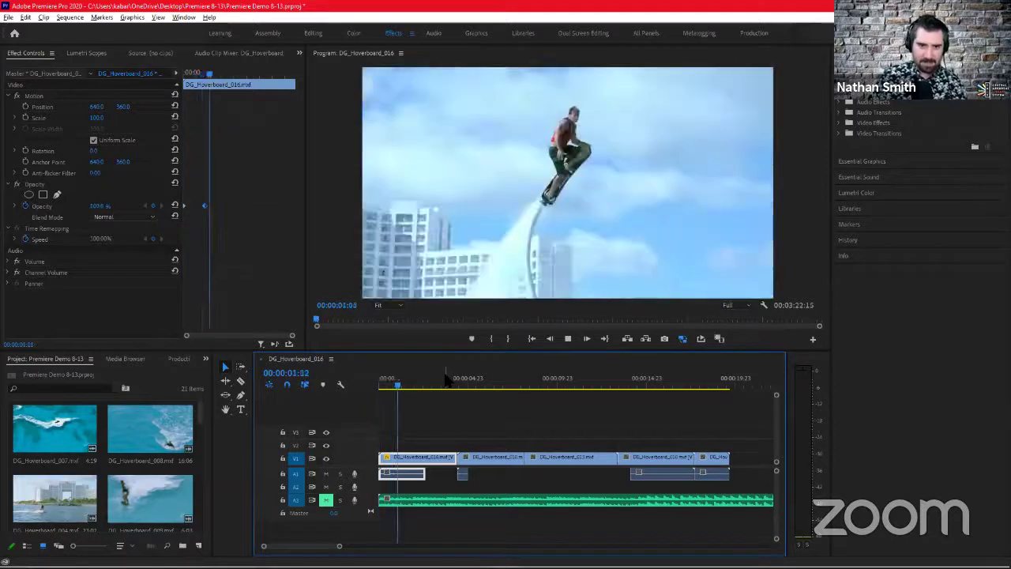
pyautogui.press('space')
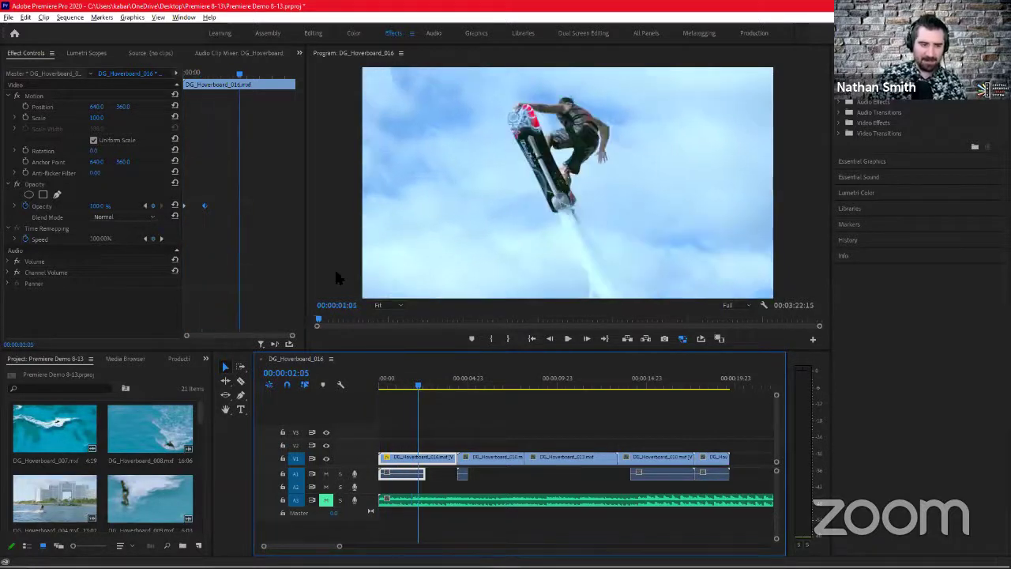
# - Add an Opacity keyframe at 00:00:00:13 set to 80%
pyautogui.click(195, 74)
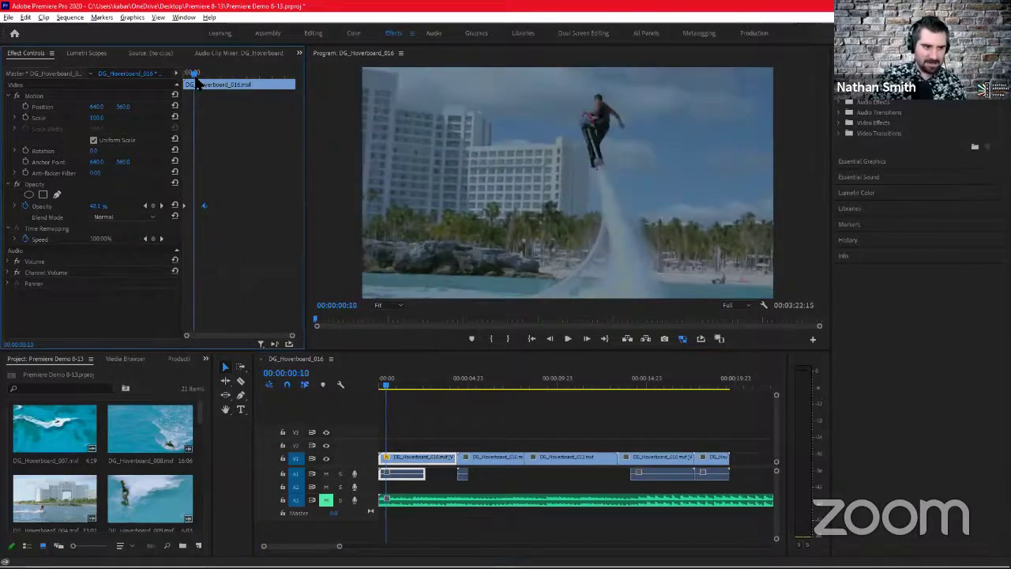
pyautogui.moveTo(197, 83); pyautogui.dragTo(200, 82)
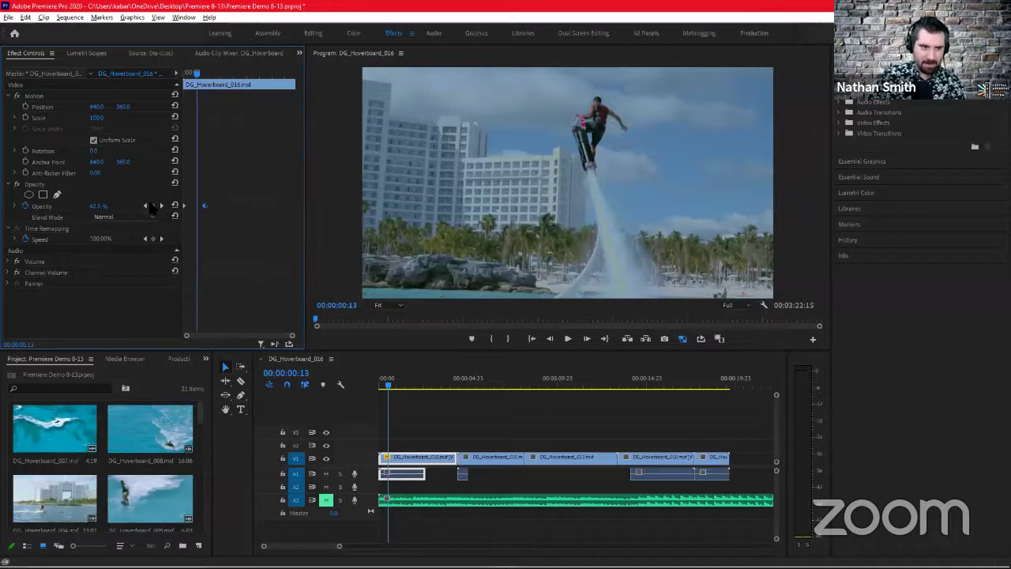
pyautogui.click(153, 205)
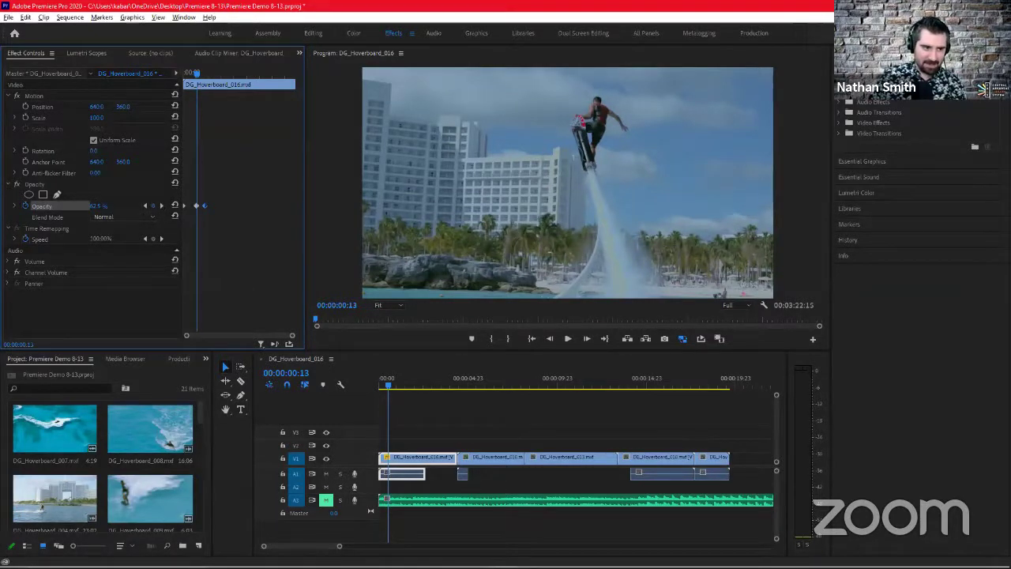
pyautogui.click(103, 205)
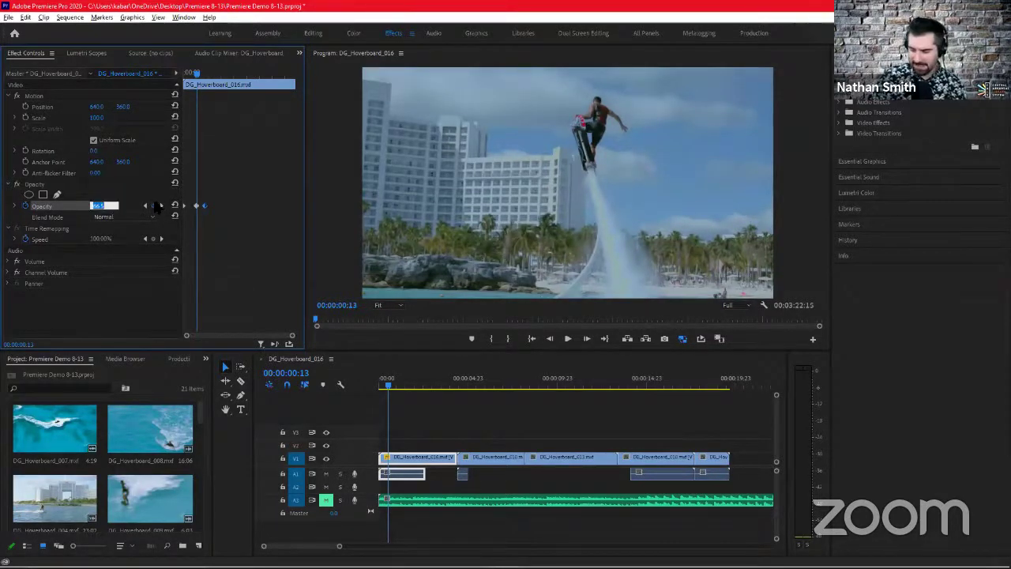
pyautogui.press('Return')
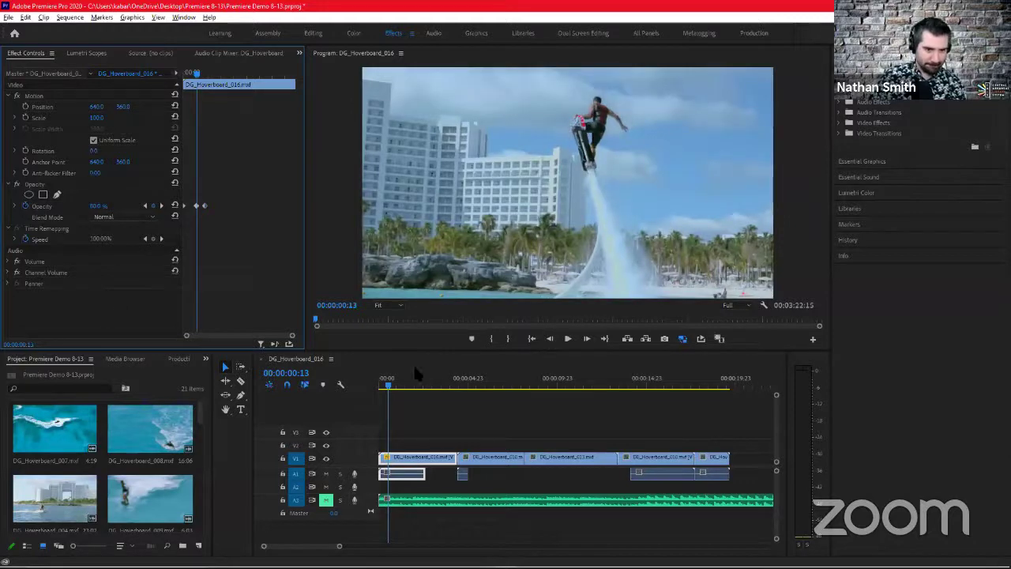
# - Preview the revised fade-in from the sequence start, then replay from 00:00:00:13 to 00:00:00:20
pyautogui.press('Home')
pyautogui.press('space')
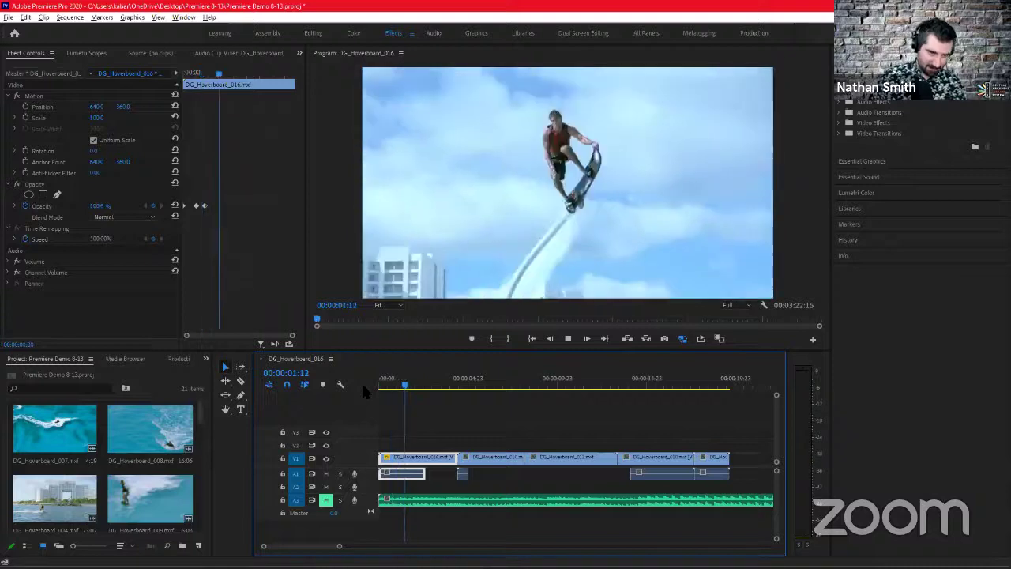
pyautogui.press('space')
pyautogui.click(199, 73)
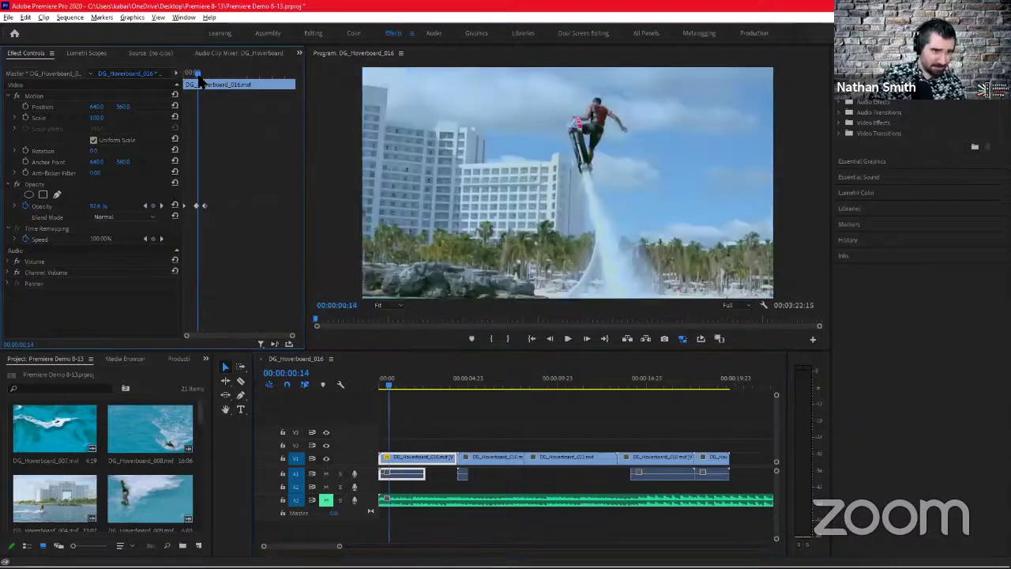
pyautogui.moveTo(204, 82); pyautogui.dragTo(203, 83)
pyautogui.press('space')
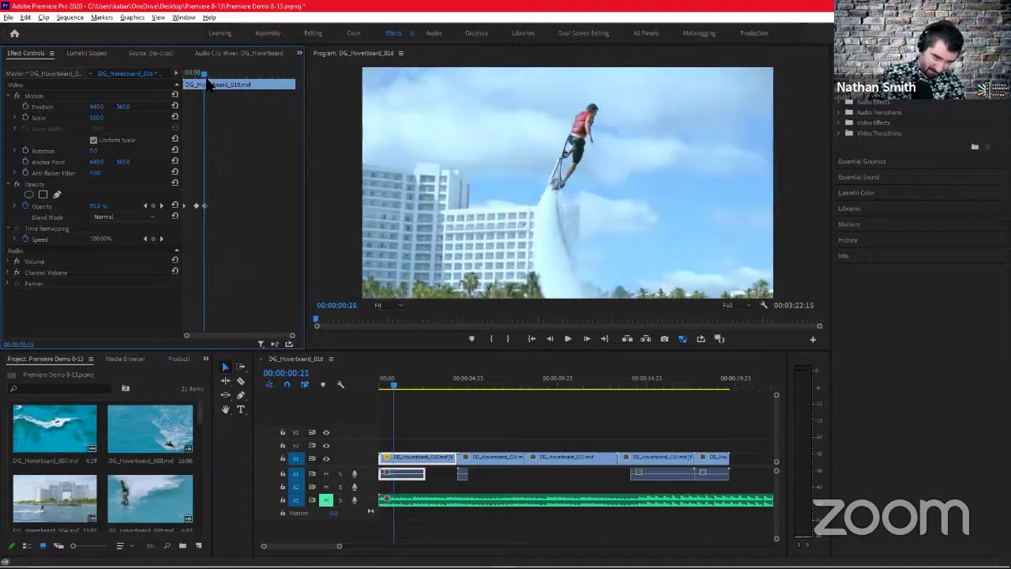
pyautogui.click(204, 83)
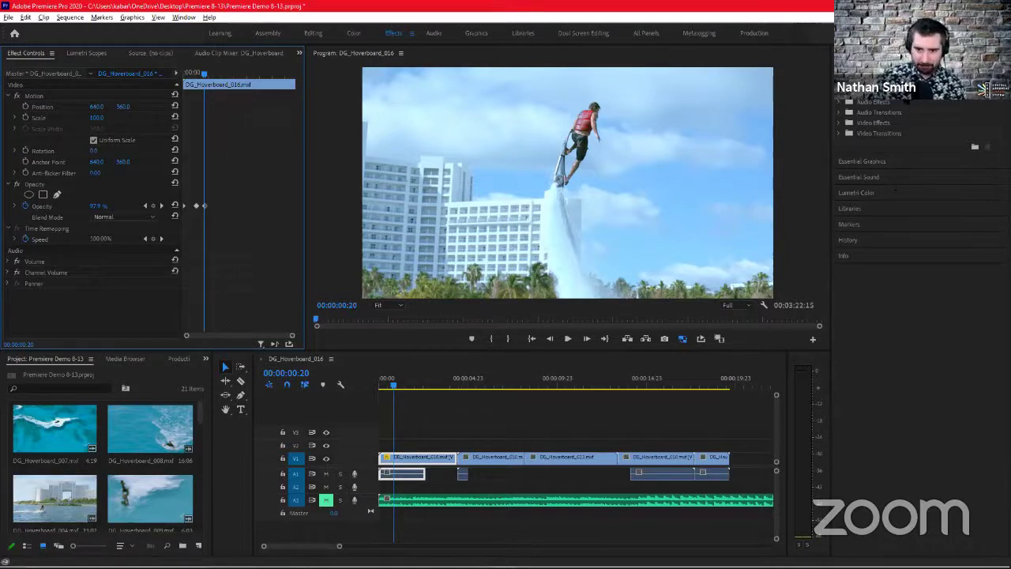
pyautogui.moveTo(445, 392); pyautogui.dragTo(531, 408)
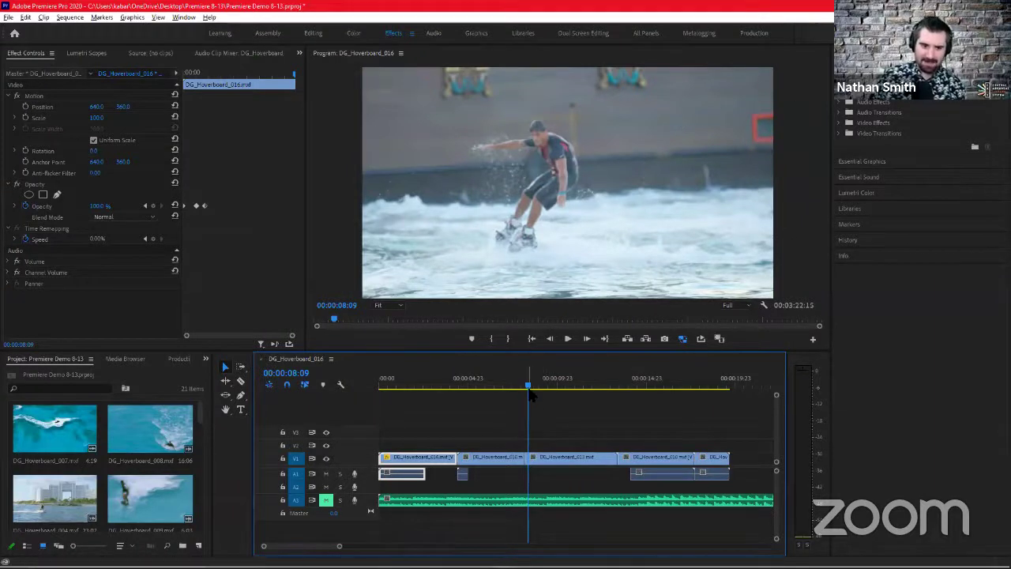
pyautogui.moveTo(529, 387)
pyautogui.mouseDown()
pyautogui.moveTo(605, 387)
pyautogui.moveTo(538, 387)
pyautogui.mouseUp()
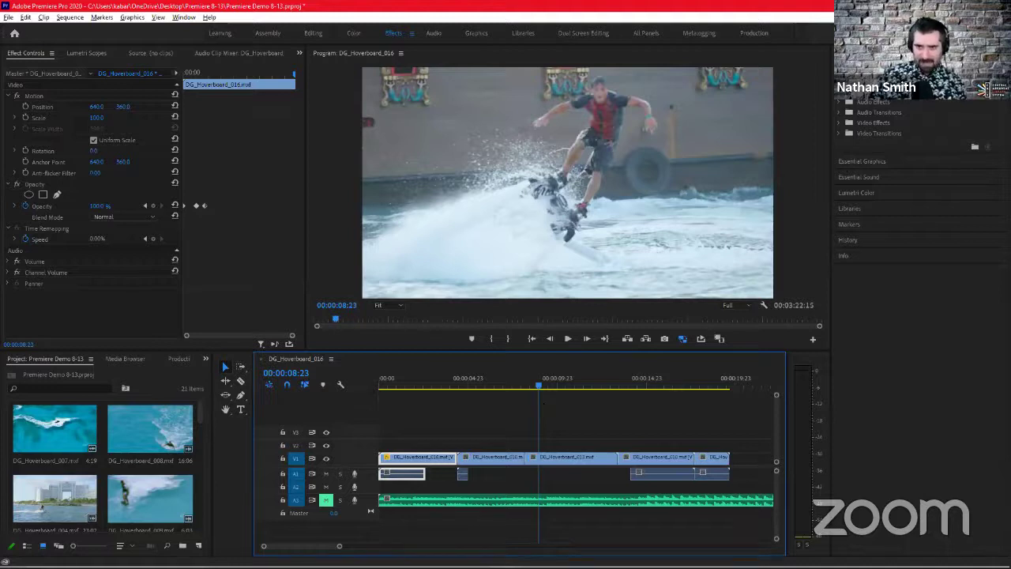
pyautogui.hotkey('shift', '7')
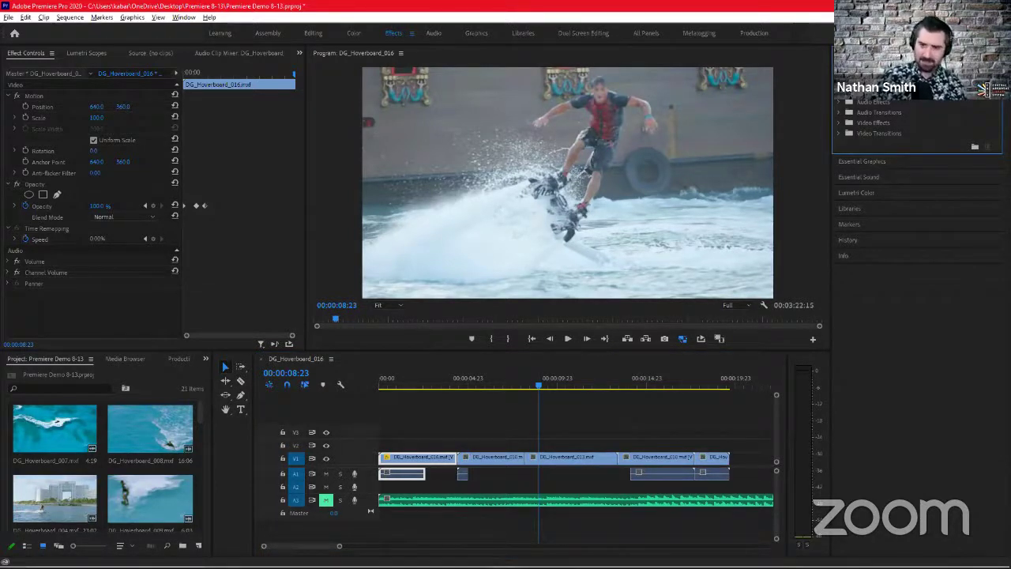
# - Expand Video Transitions > Dissolve in the Effects panel and select Cross Dissolve
pyautogui.click(840, 134)
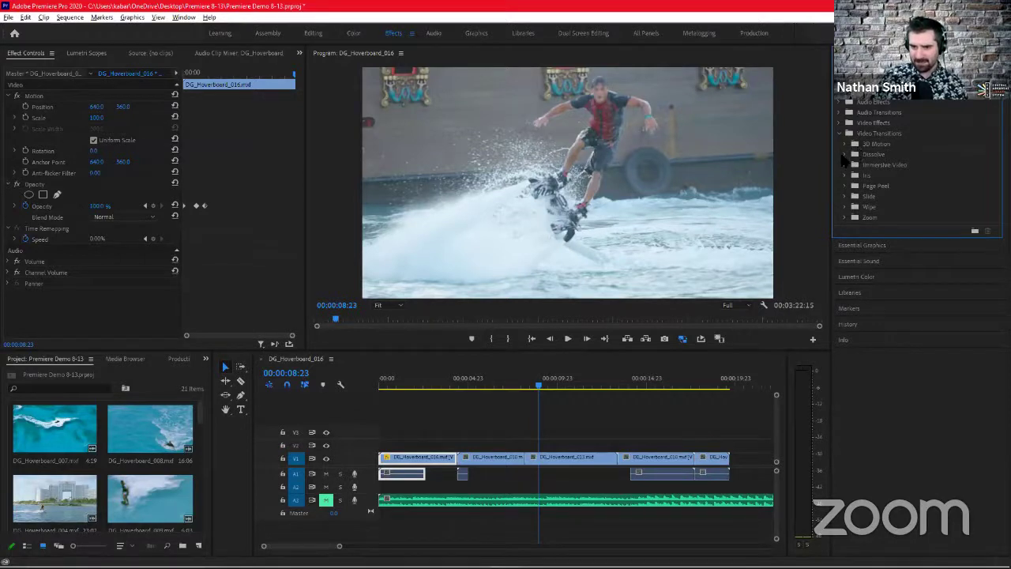
pyautogui.click(843, 155)
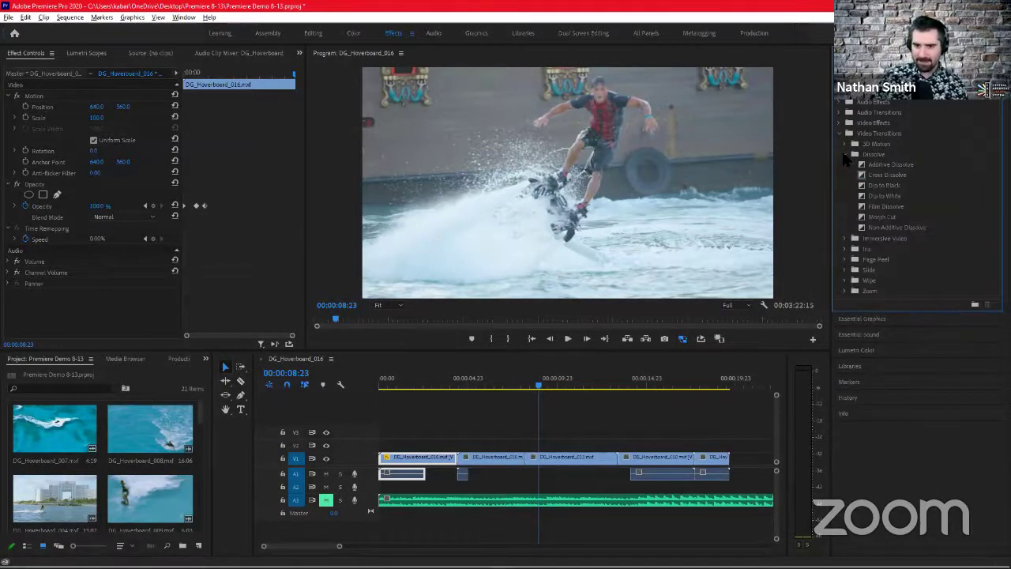
pyautogui.click(886, 176)
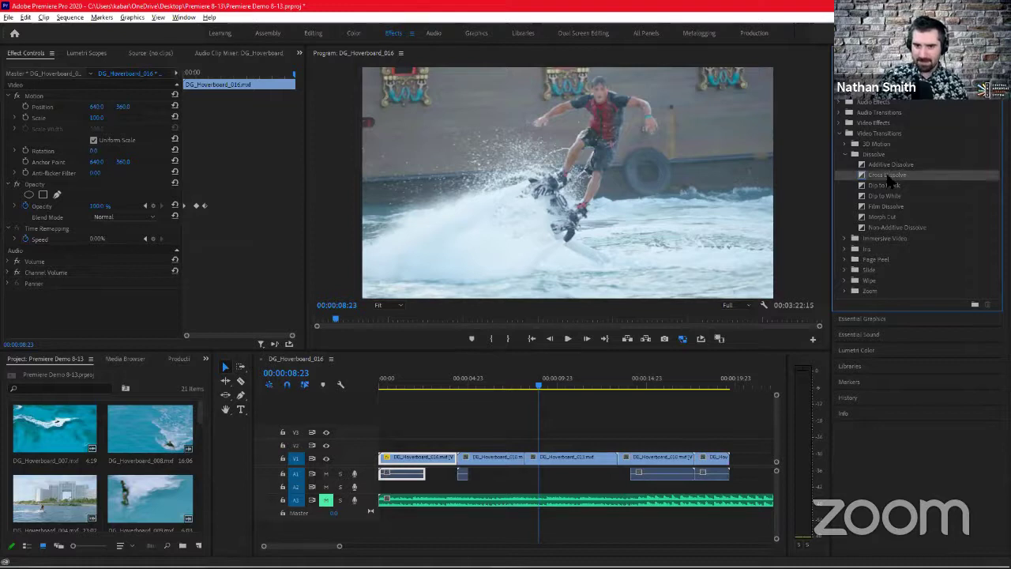
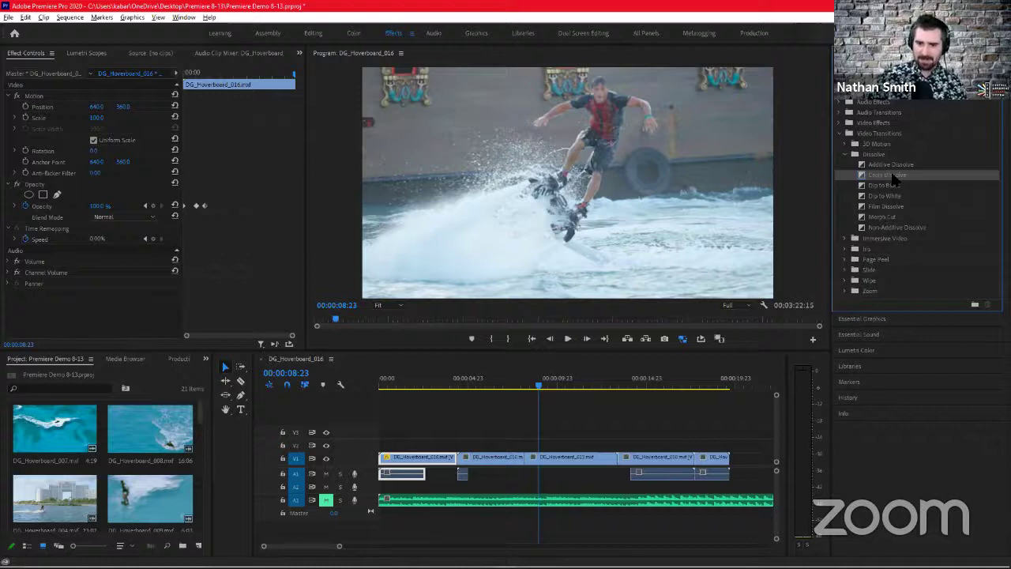
# - Place a Cross Dissolve at the V1 cut between DG_Hoverboard_010 and DG_Hoverboard_013 and play it back twice
pyautogui.moveTo(906, 181); pyautogui.dragTo(528, 466)
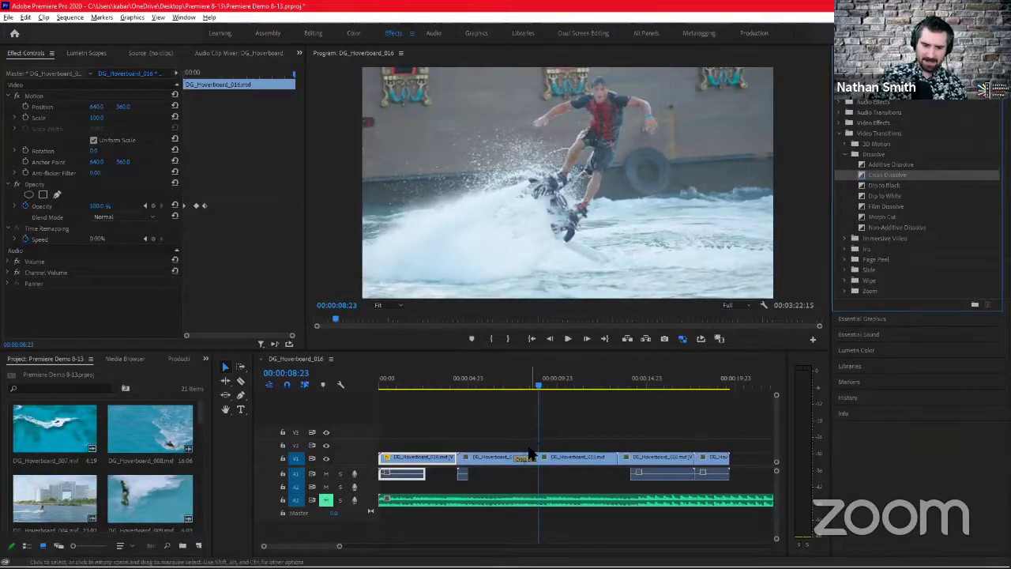
pyautogui.click(507, 380)
pyautogui.press('space')
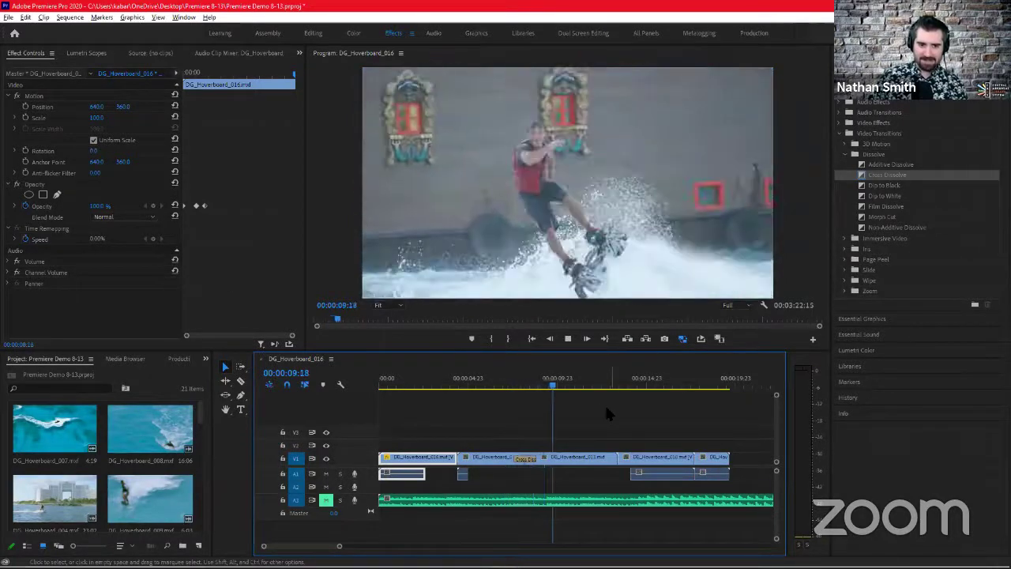
pyautogui.press('space')
pyautogui.moveTo(547, 385); pyautogui.dragTo(502, 391)
pyautogui.press('space')
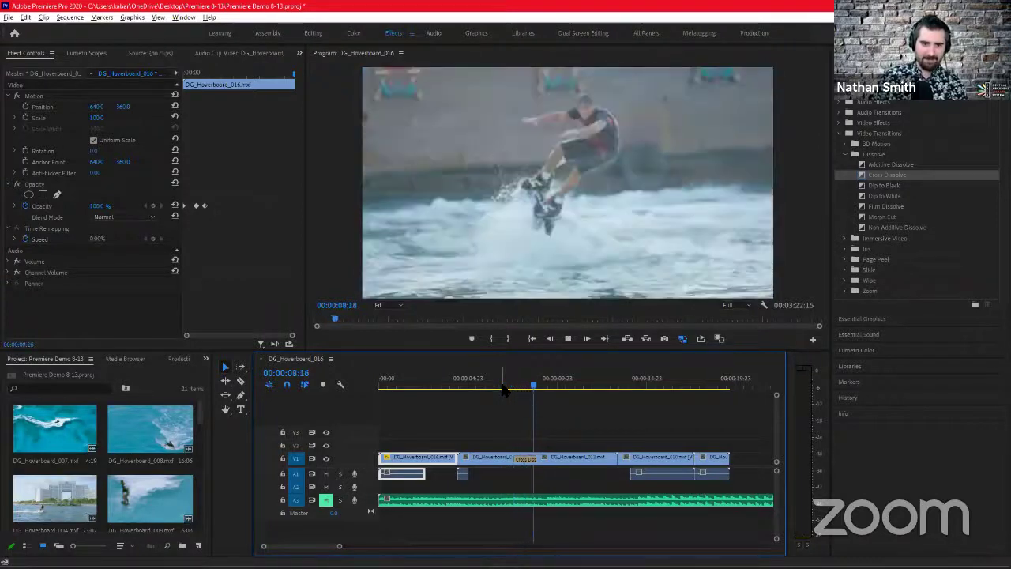
pyautogui.press('space')
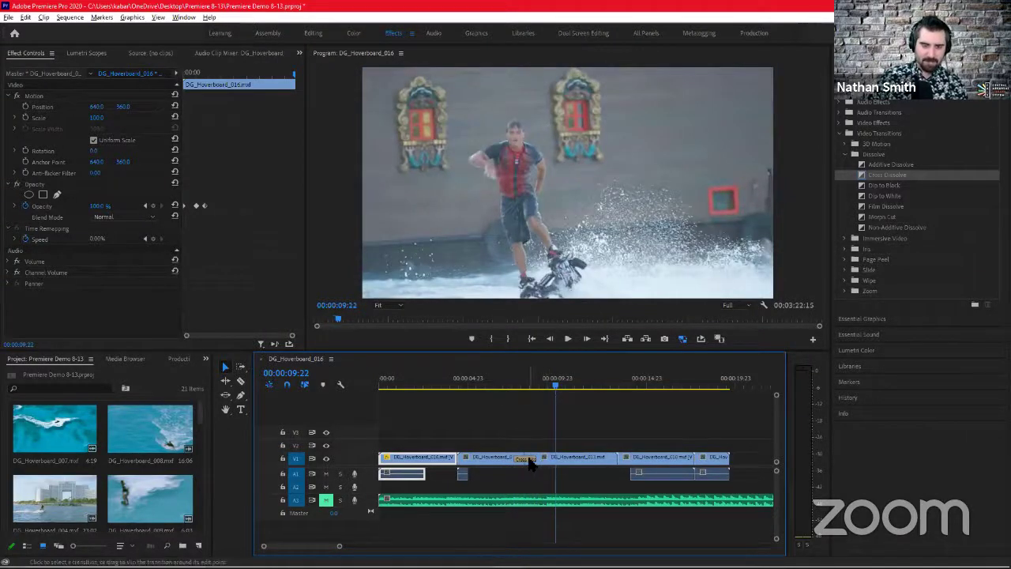
# - Shift the 00:00:01:06 Cross Dissolve left to End at Cut and preview the blend
pyautogui.click(529, 461)
pyautogui.moveTo(530, 463); pyautogui.dragTo(515, 464)
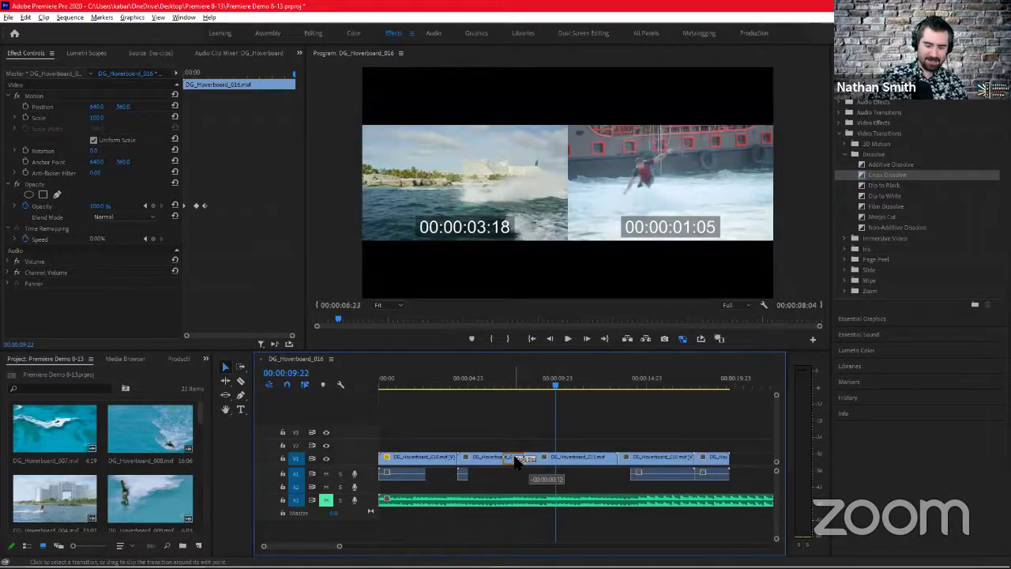
pyautogui.click(502, 382)
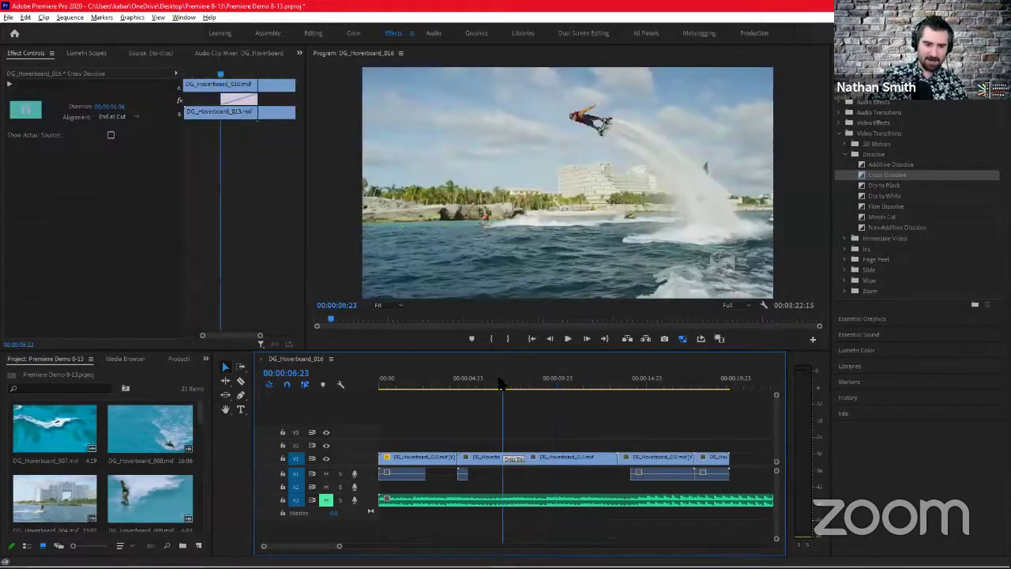
pyautogui.hotkey('shift', 'k')
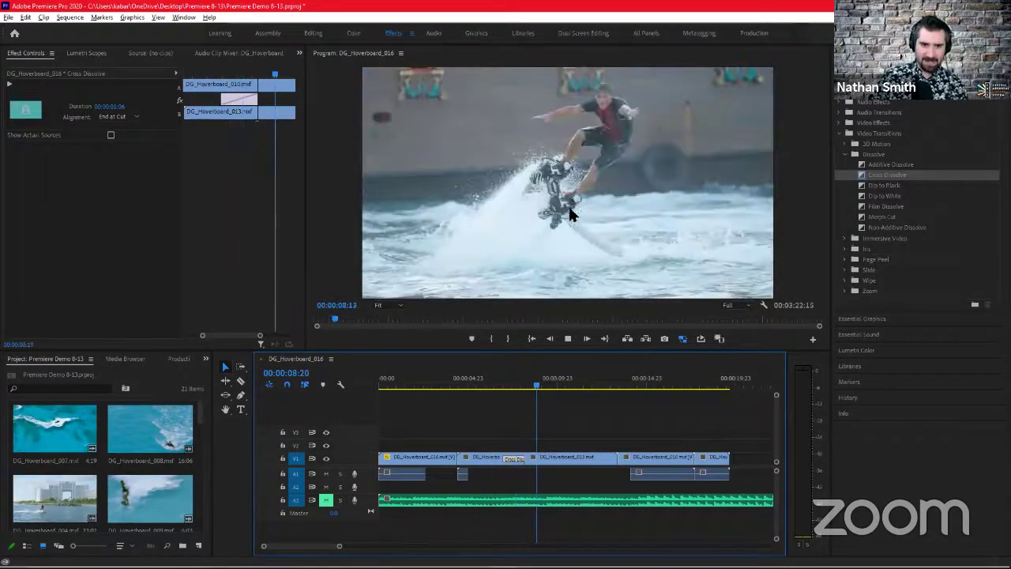
pyautogui.press('space')
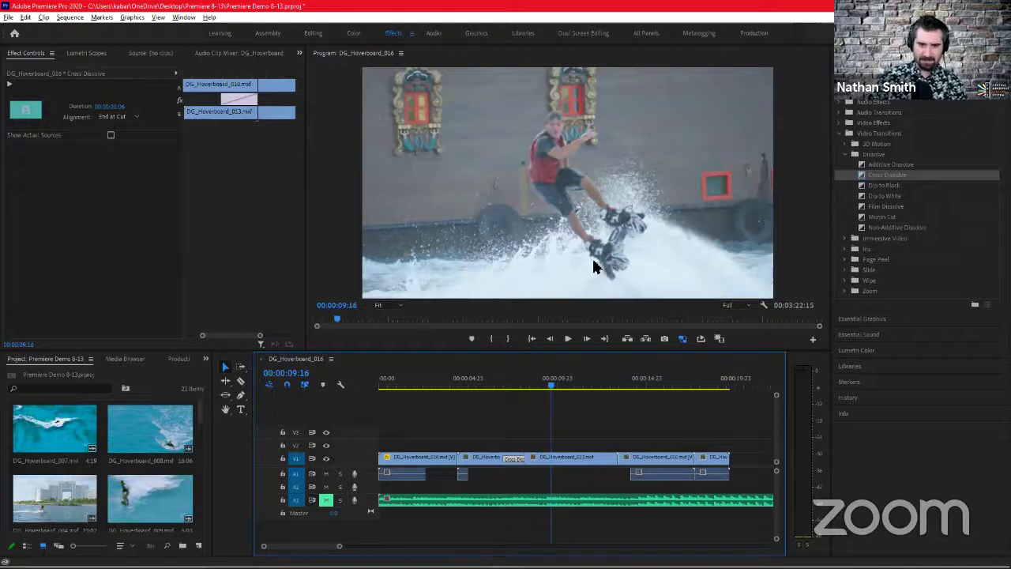
pyautogui.click(532, 385)
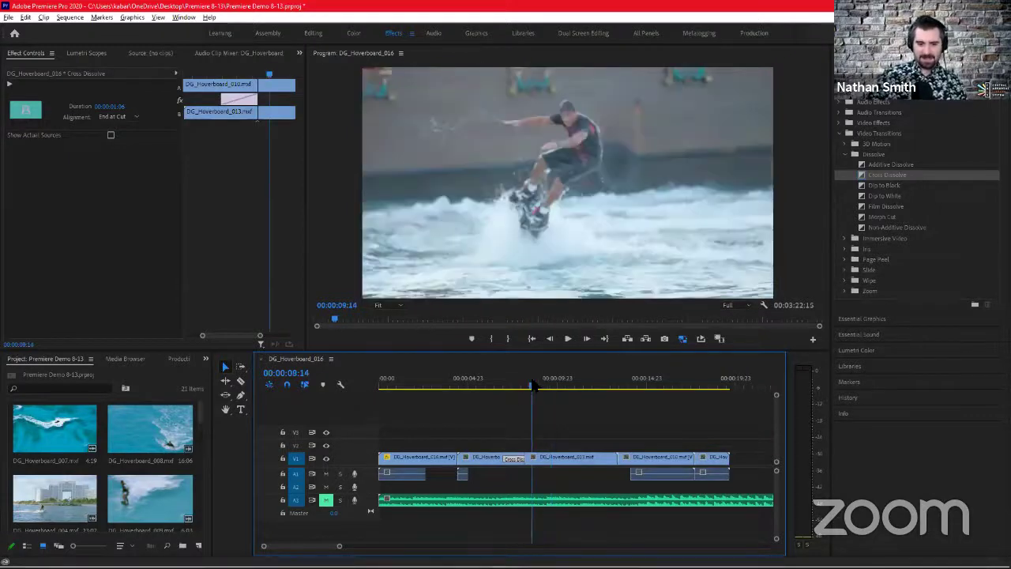
pyautogui.moveTo(532, 385); pyautogui.dragTo(478, 400)
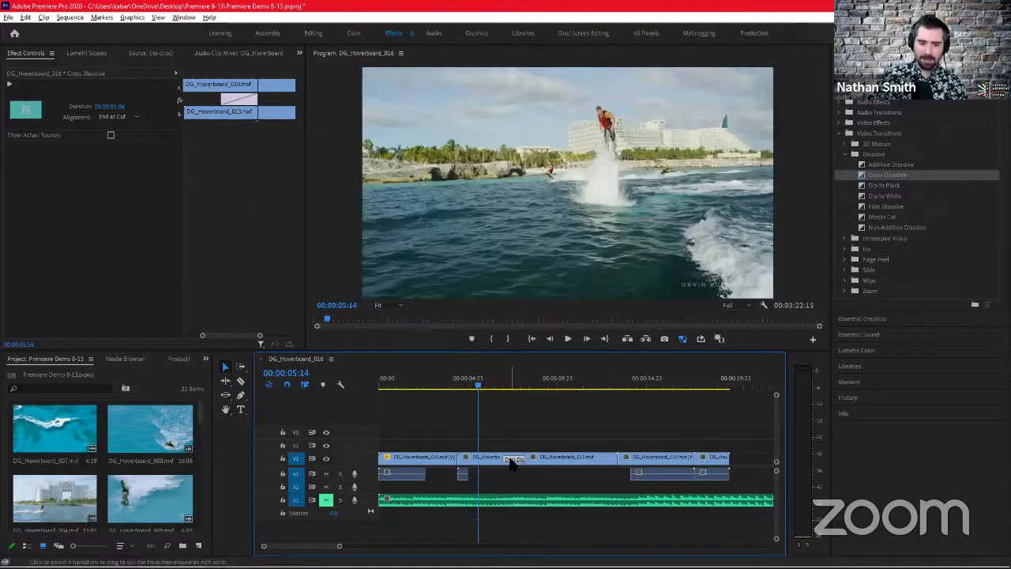
# - Move the Cross Dissolve right to Start at Cut, scrub through the blend, then deselect it
pyautogui.moveTo(510, 466); pyautogui.dragTo(551, 466)
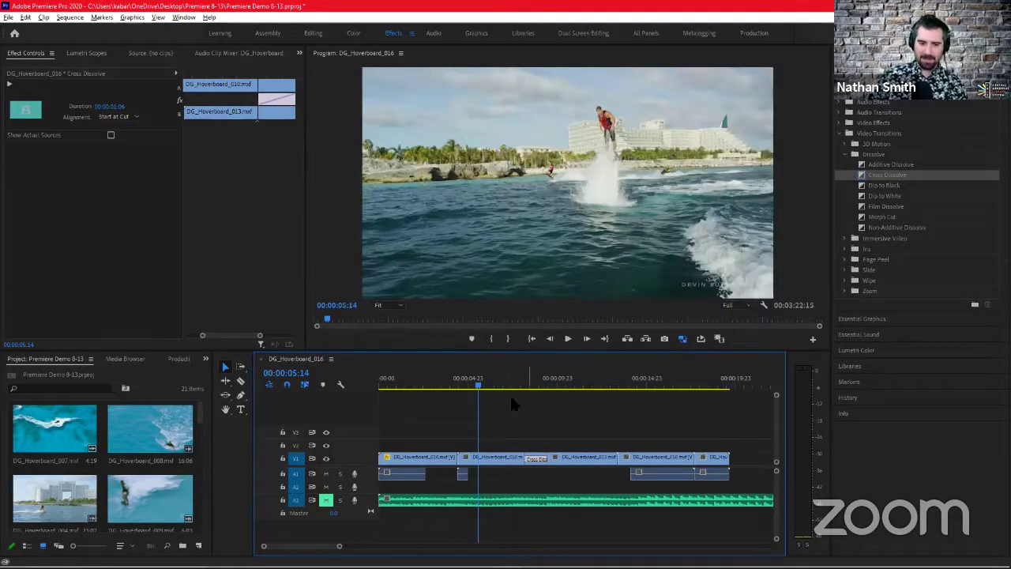
pyautogui.click(510, 387)
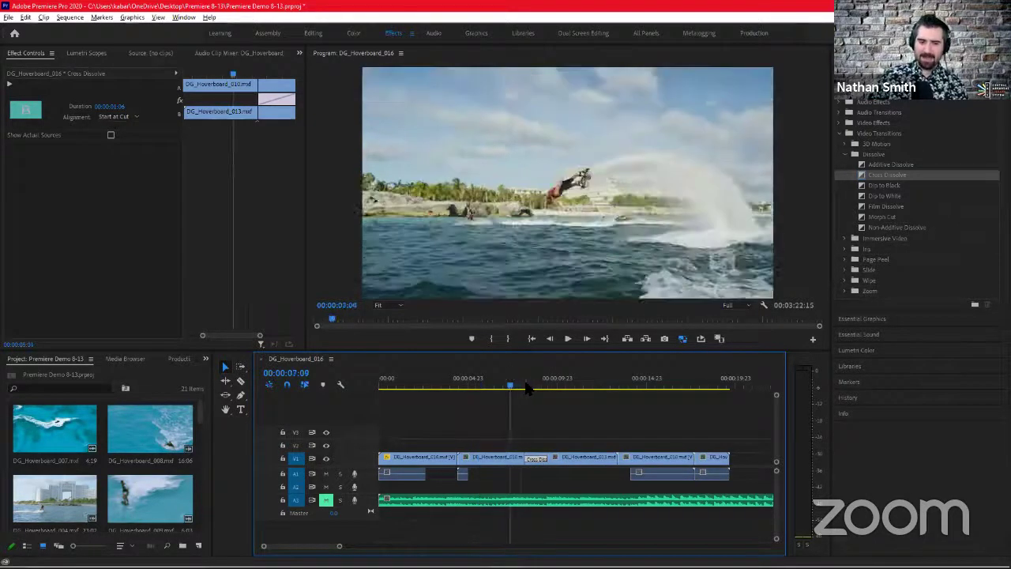
pyautogui.moveTo(525, 383); pyautogui.dragTo(500, 391)
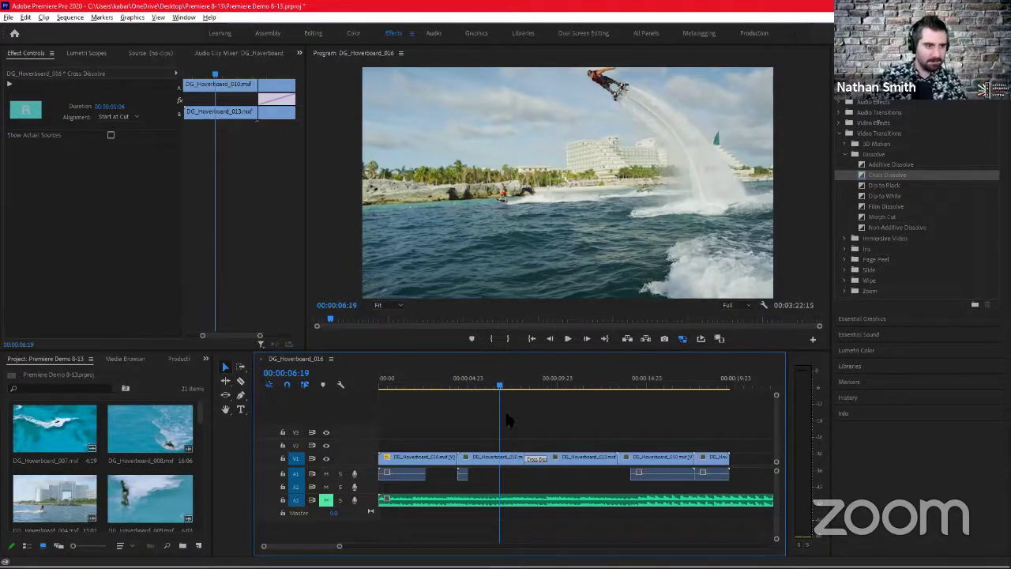
pyautogui.click(545, 431)
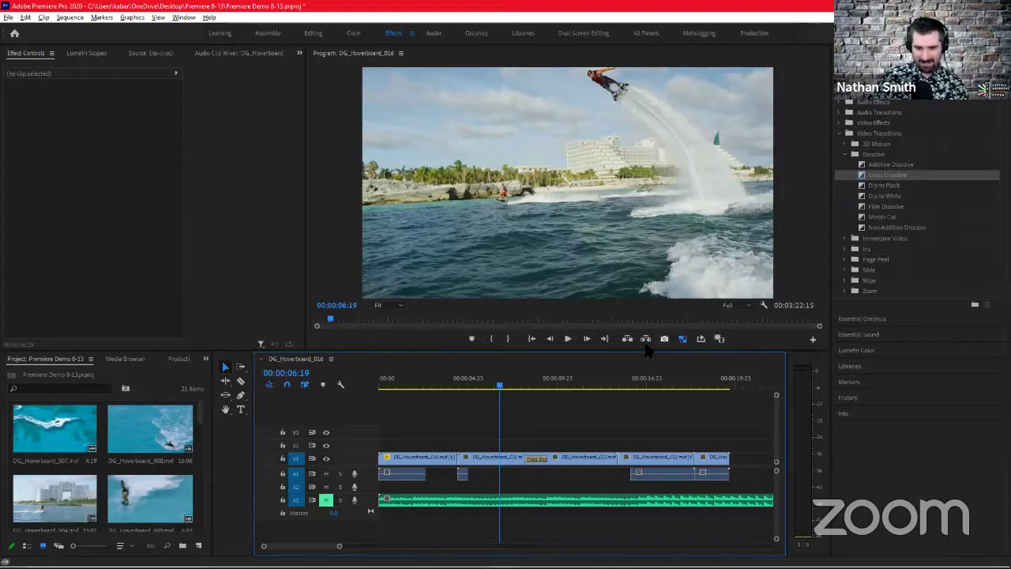
pyautogui.moveTo(580, 387)
pyautogui.mouseDown()
pyautogui.moveTo(433, 391)
pyautogui.moveTo(604, 393)
pyautogui.moveTo(569, 391)
pyautogui.mouseUp()
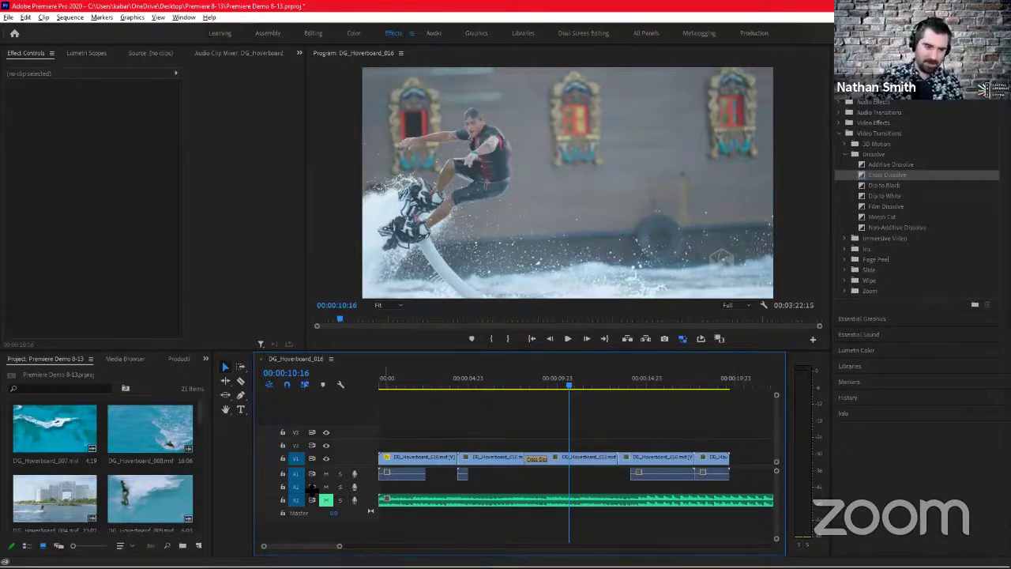
pyautogui.moveTo(466, 392); pyautogui.dragTo(458, 393)
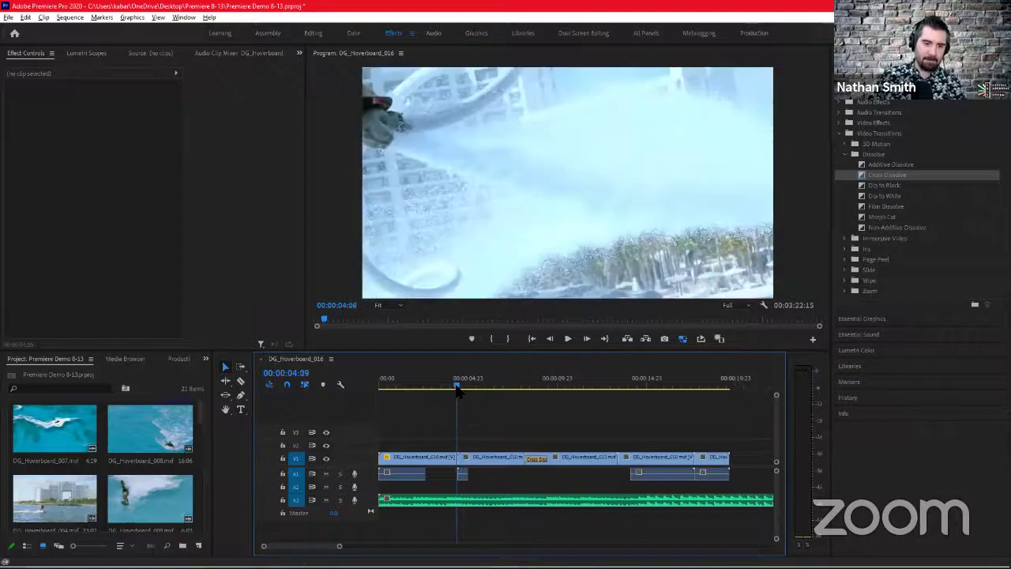
pyautogui.press('space')
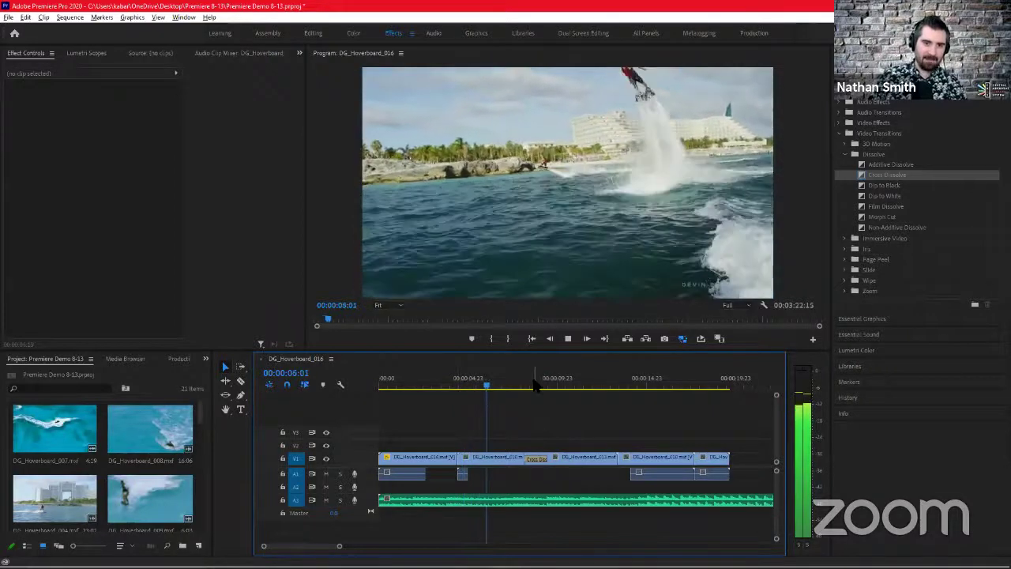
pyautogui.press('space')
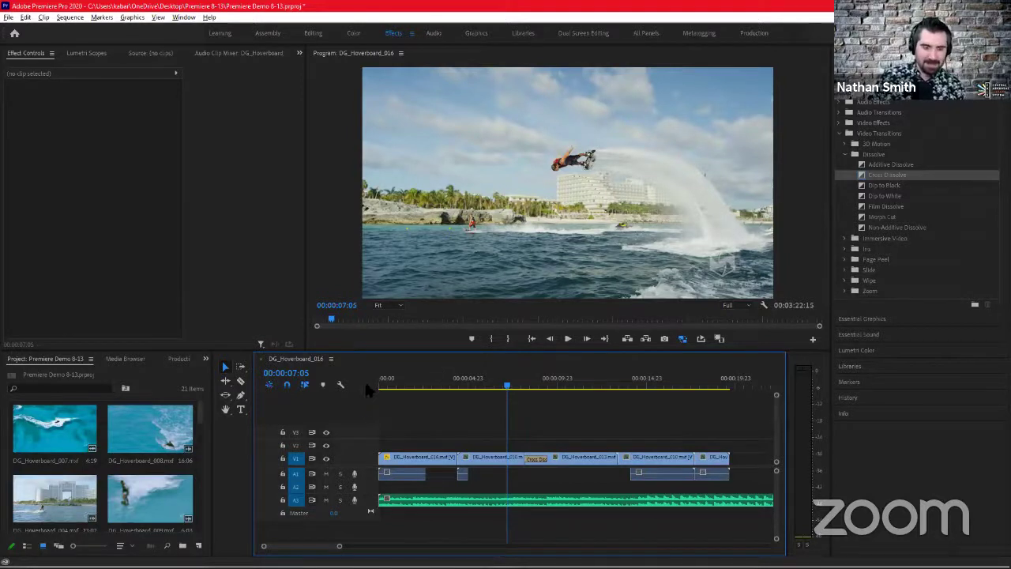
pyautogui.click(8, 17)
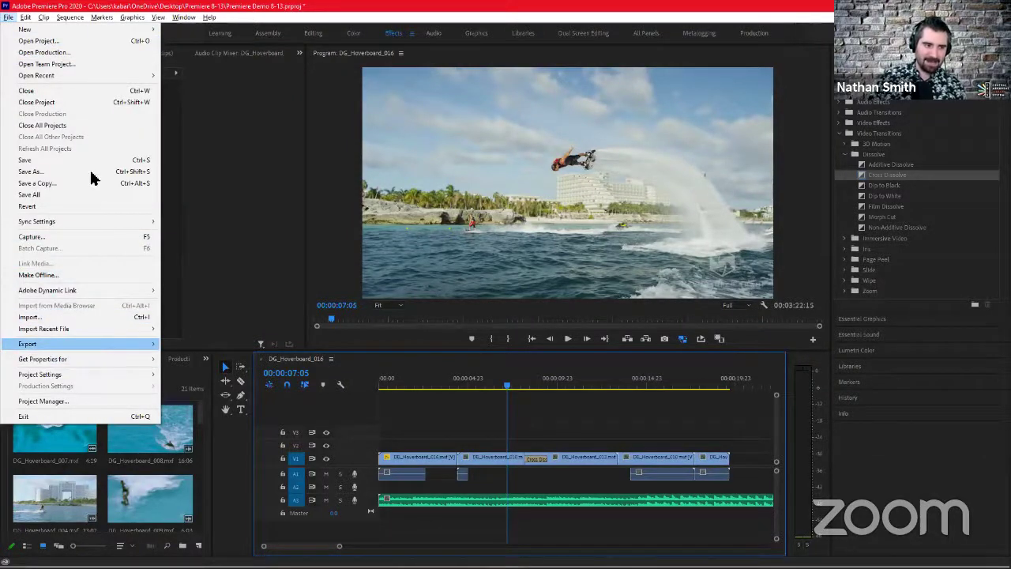
pyautogui.click(123, 7)
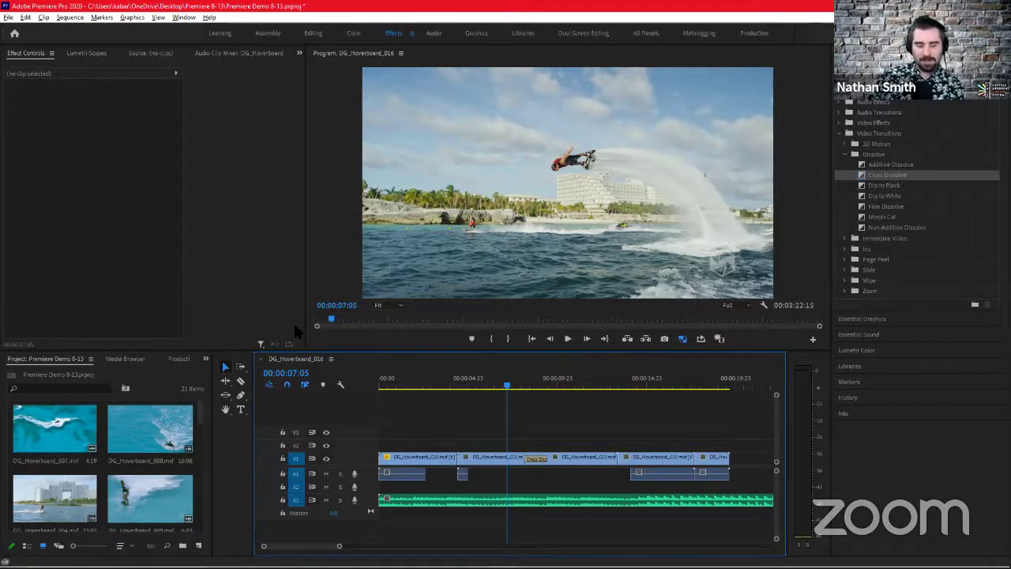
pyautogui.click(348, 235)
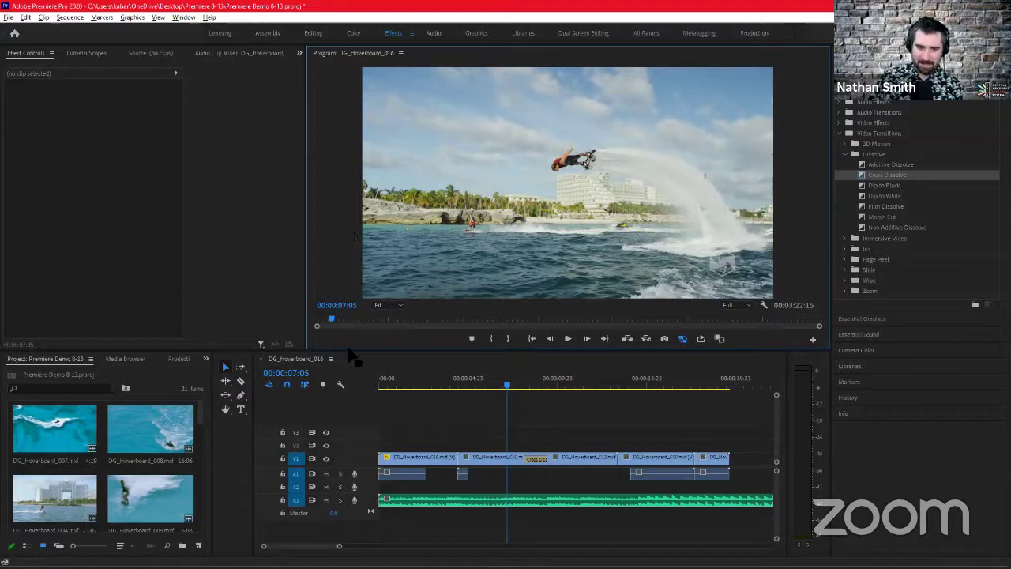
pyautogui.click(395, 368)
pyautogui.click(357, 280)
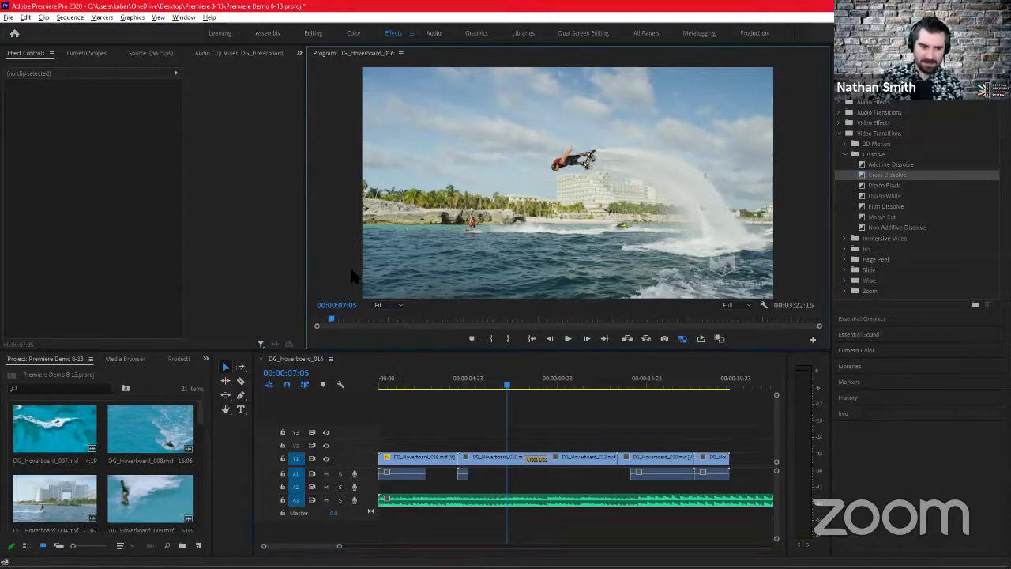
pyautogui.click(407, 371)
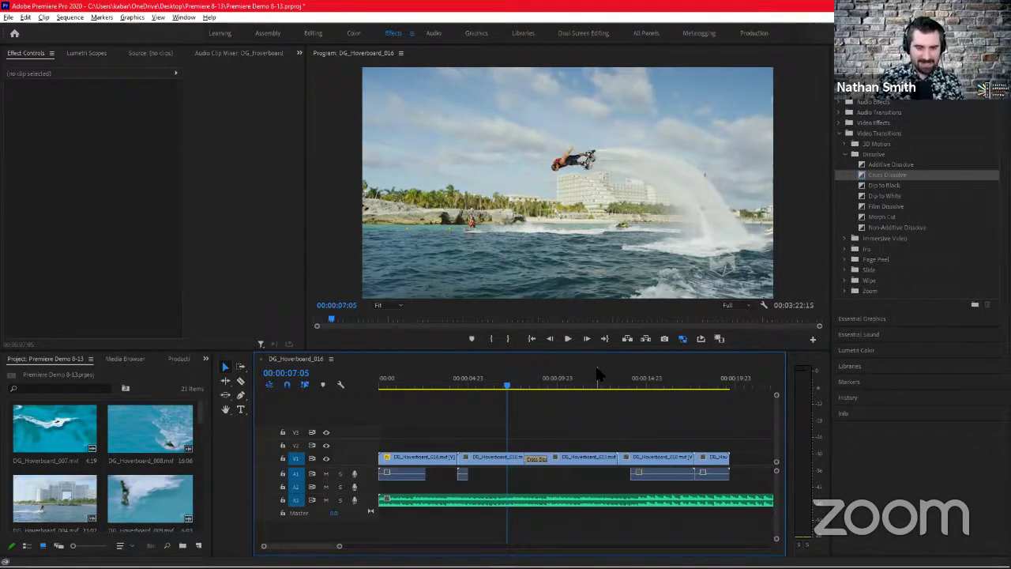
# - Toggle the Timeline full-screen and back, then maximize the Program monitor at 00:00:07:05
pyautogui.press('`')
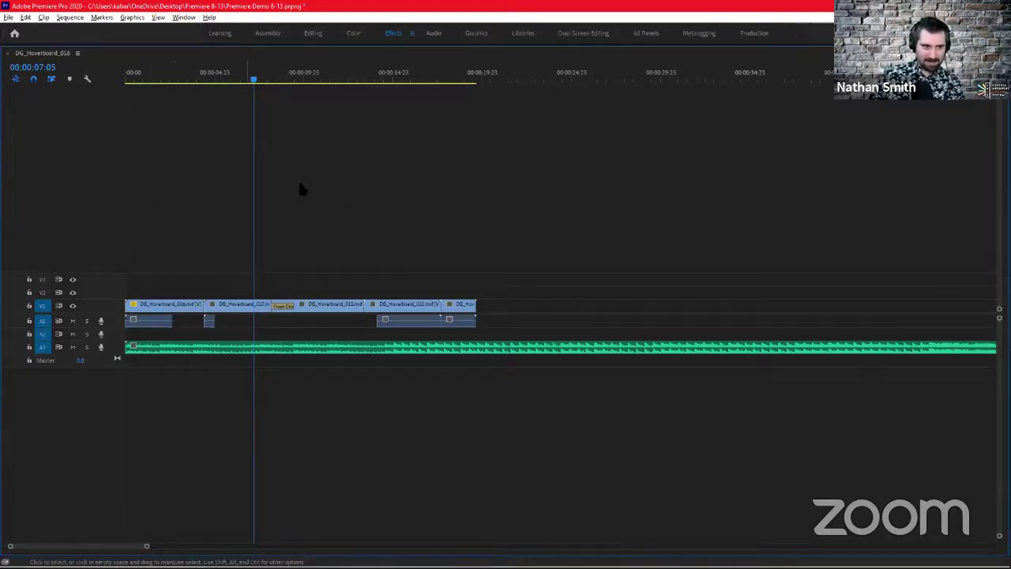
pyautogui.press('`')
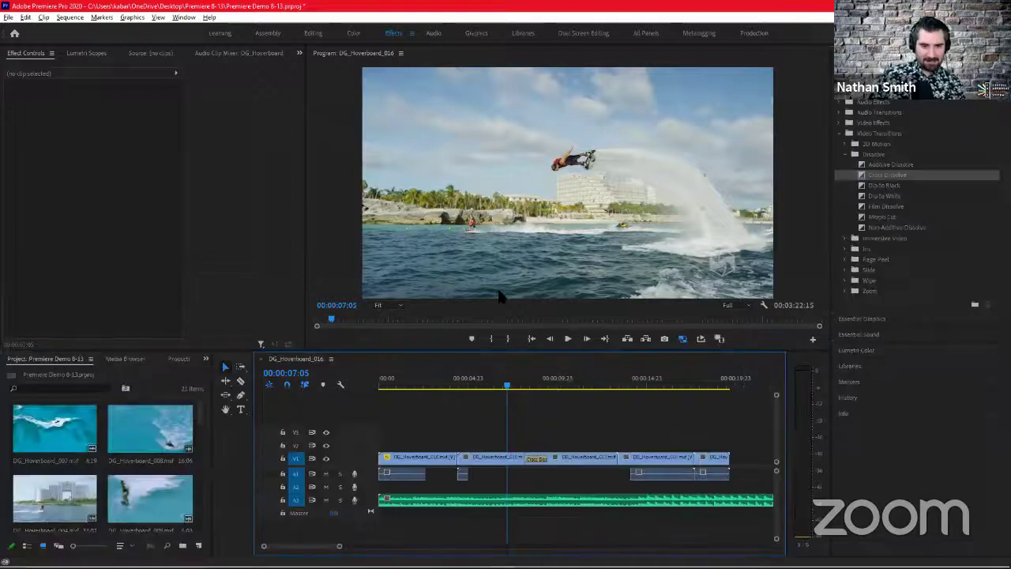
pyautogui.click(334, 188)
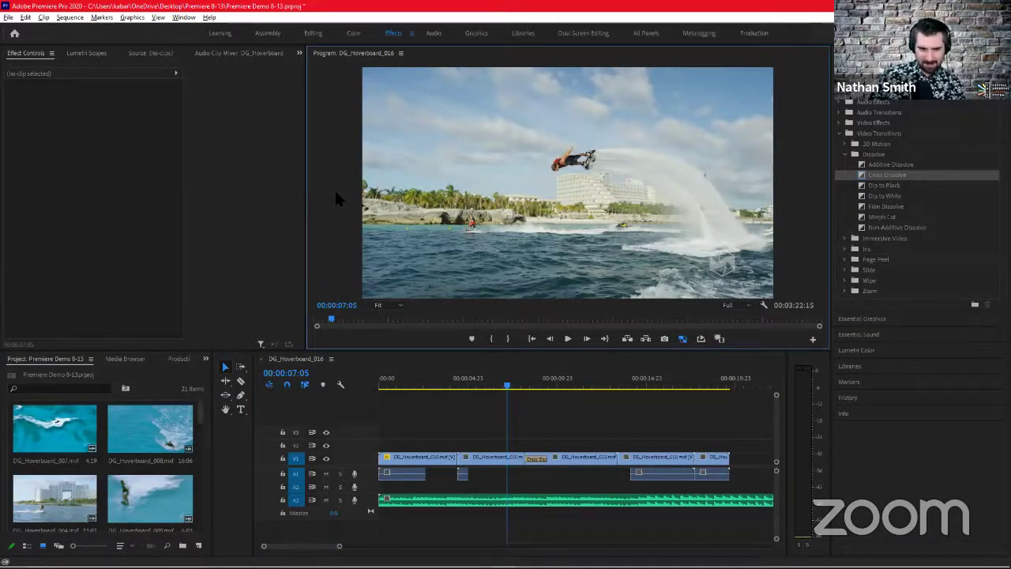
pyautogui.press('`')
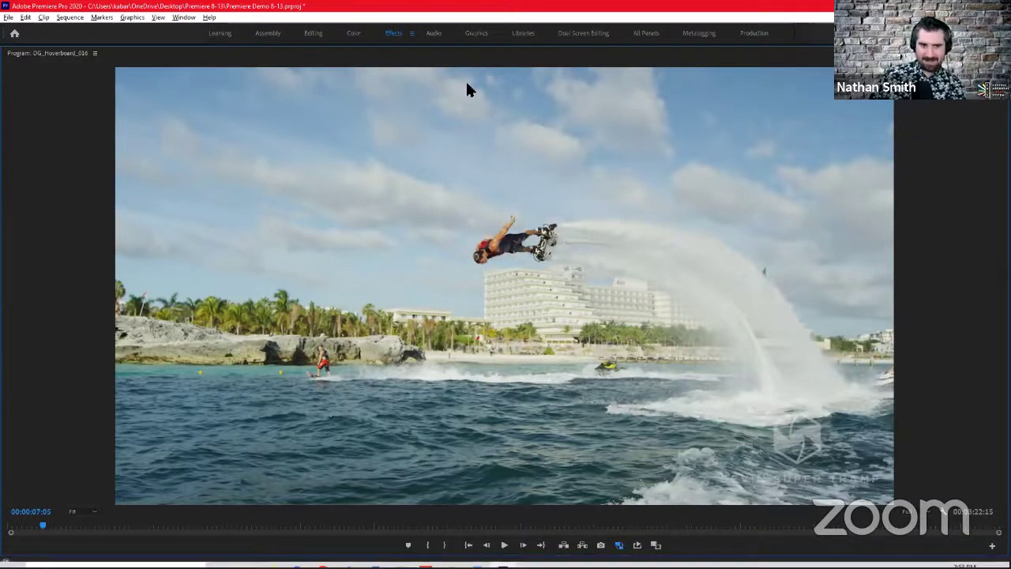
# - Play the hoverboard sequence to 00:00:12:19, then restore the full panel layout
pyautogui.press('space')
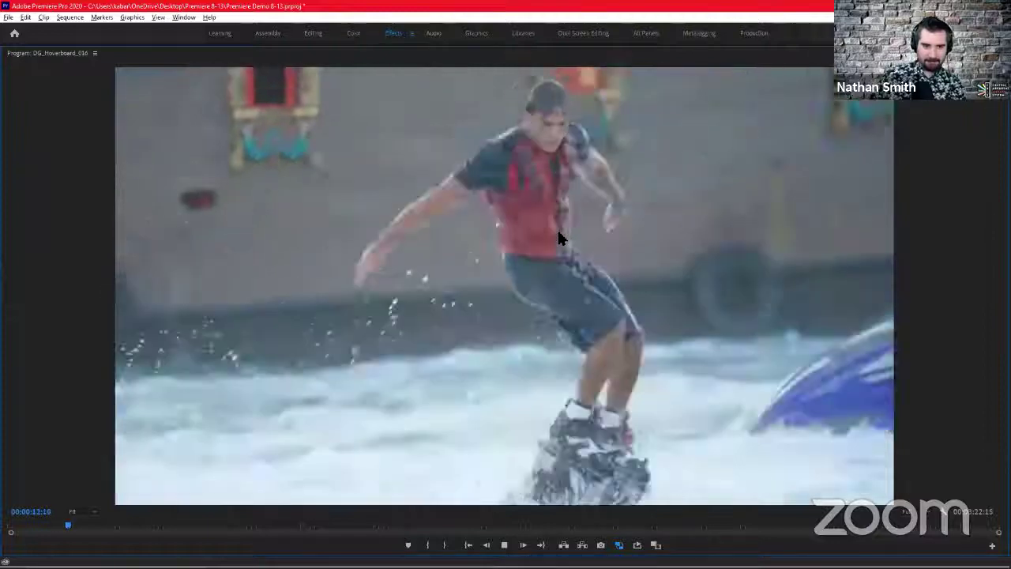
pyautogui.press('space')
pyautogui.press('`')
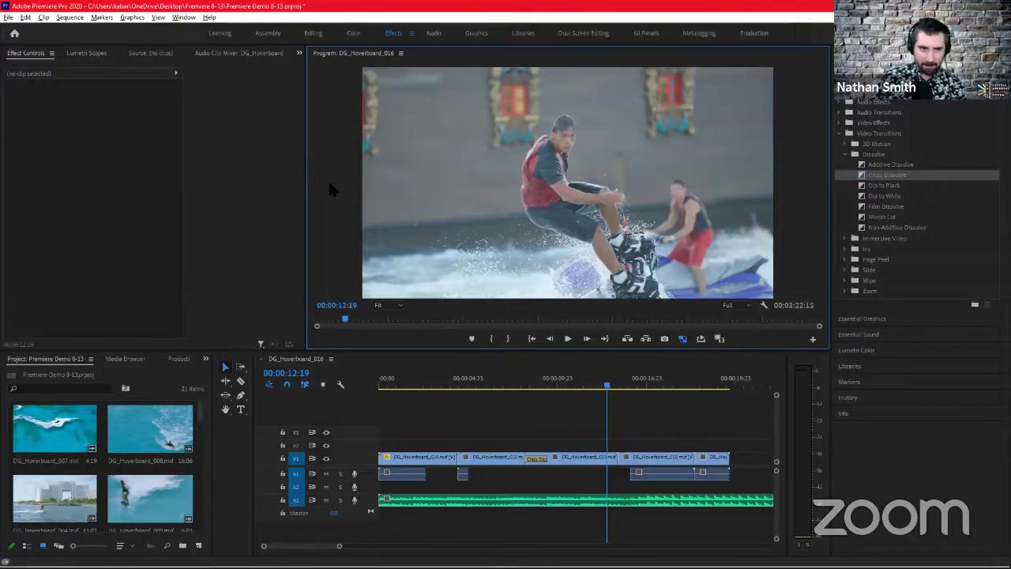
# - Open File > Export > Media for the HEVC (H.265) export of DG_Hoverboard_016.mp4
pyautogui.click(9, 17)
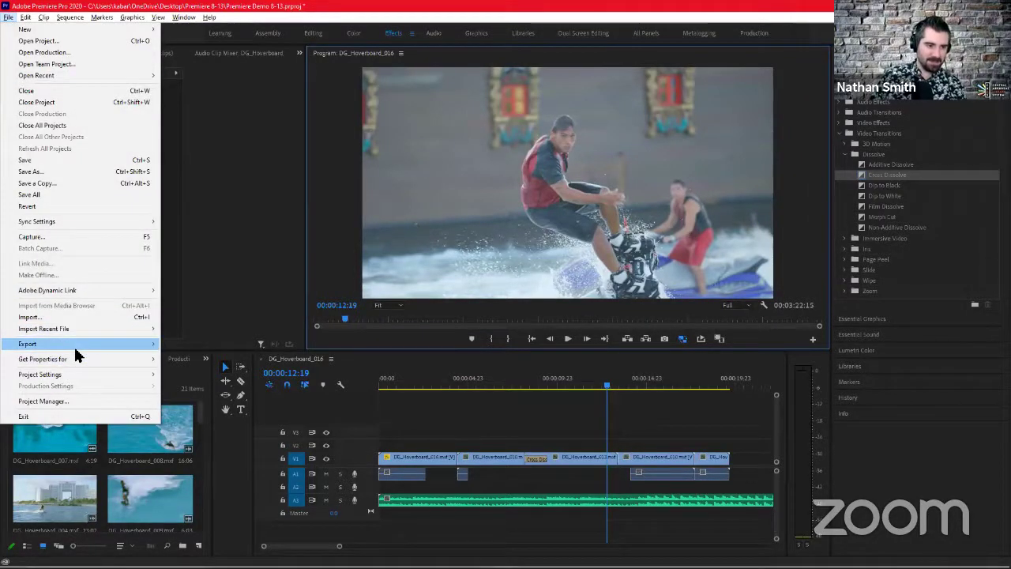
pyautogui.moveTo(156, 345)
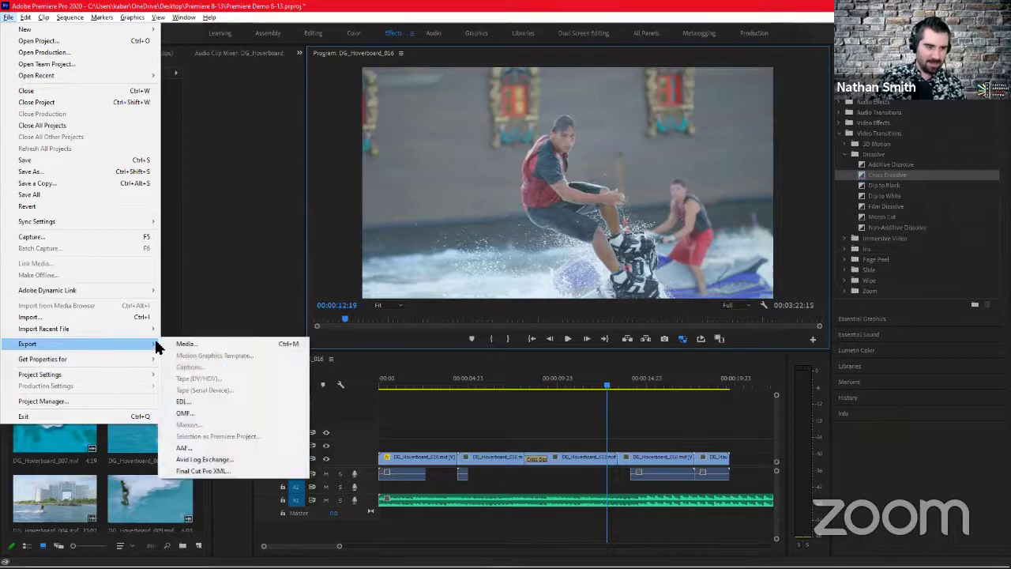
pyautogui.click(198, 345)
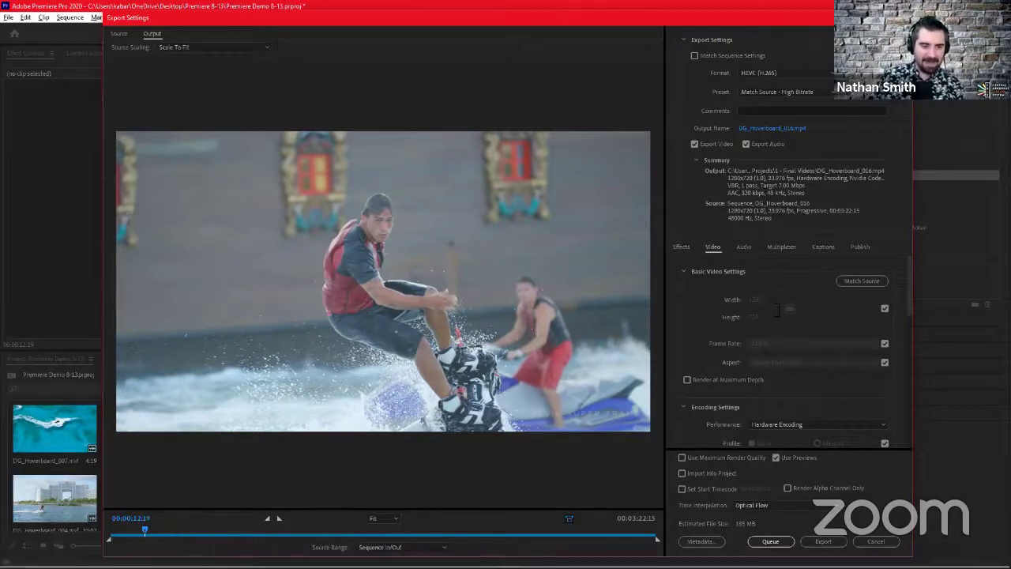
# - Scrub the export preview, then pull the out point in for a custom 00:00:19:11 range, 17 MB
pyautogui.moveTo(262, 537); pyautogui.dragTo(156, 543)
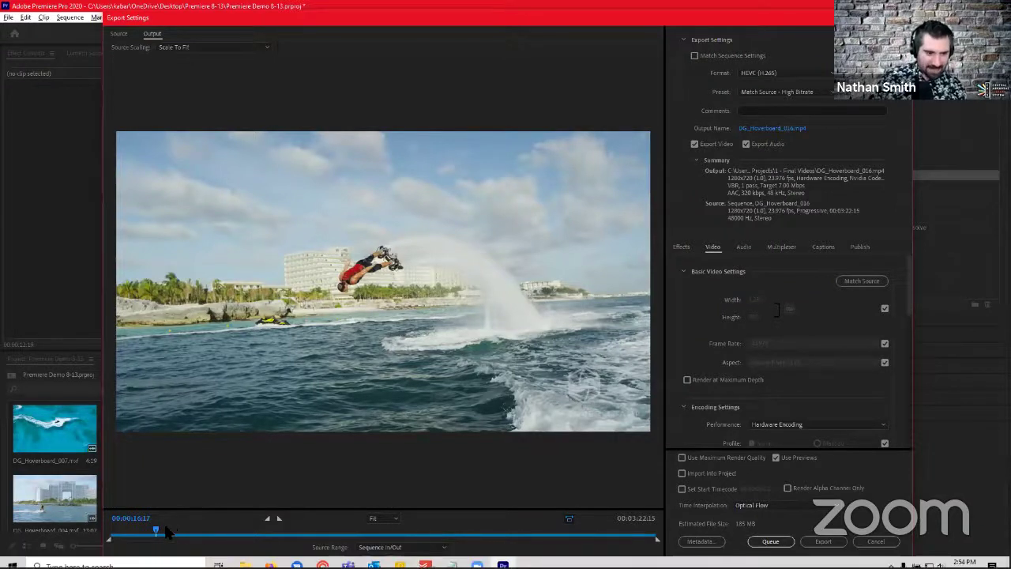
pyautogui.moveTo(166, 533); pyautogui.dragTo(164, 535)
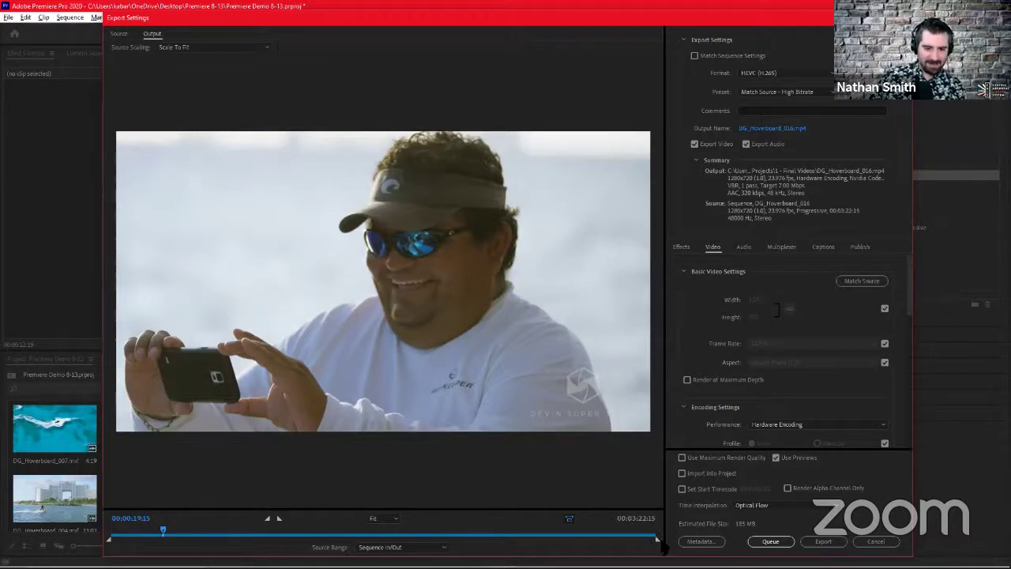
pyautogui.moveTo(657, 542); pyautogui.dragTo(330, 540)
pyautogui.moveTo(218, 541); pyautogui.dragTo(164, 540)
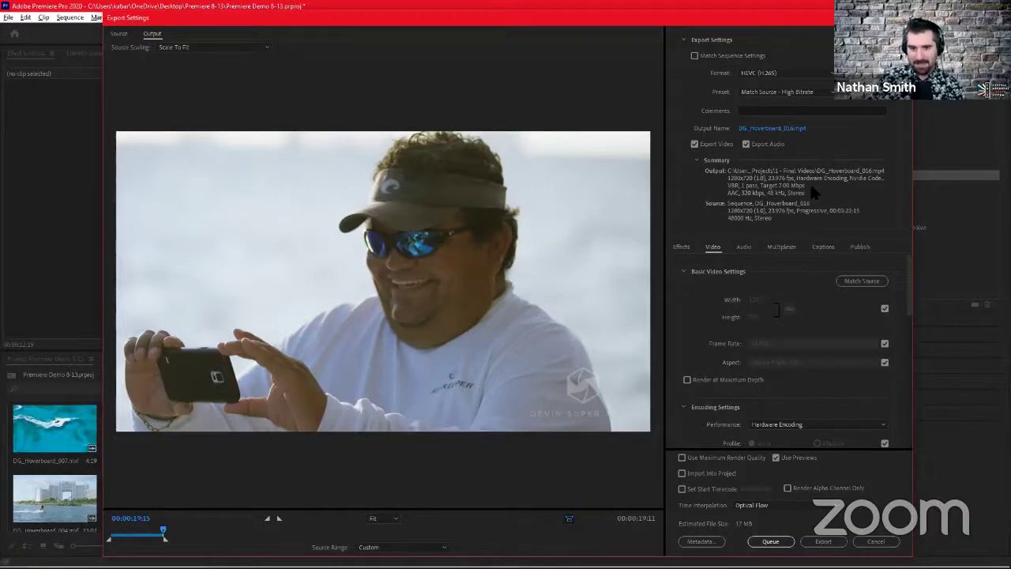
pyautogui.click(796, 71)
pyautogui.click(796, 72)
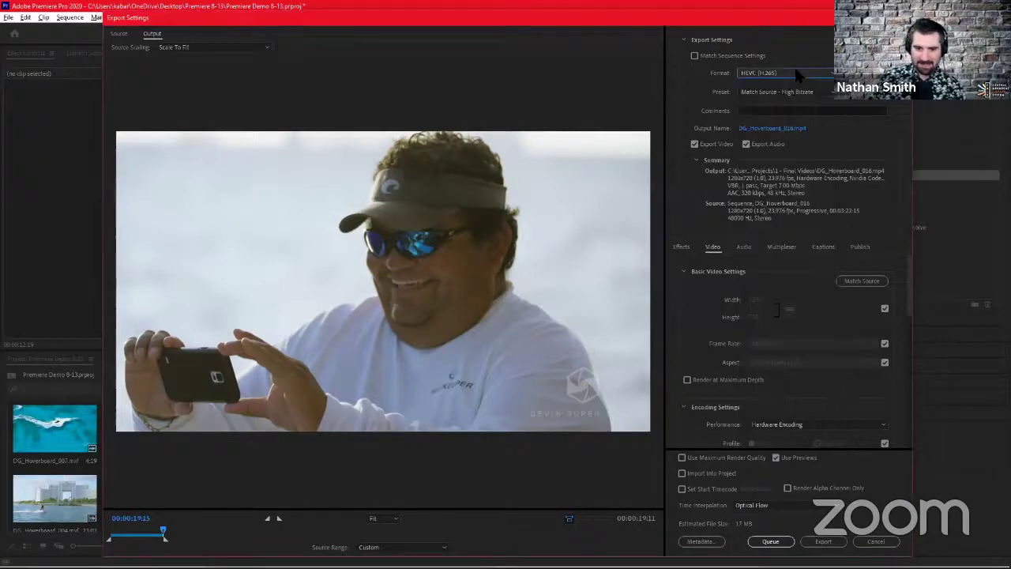
pyautogui.click(796, 71)
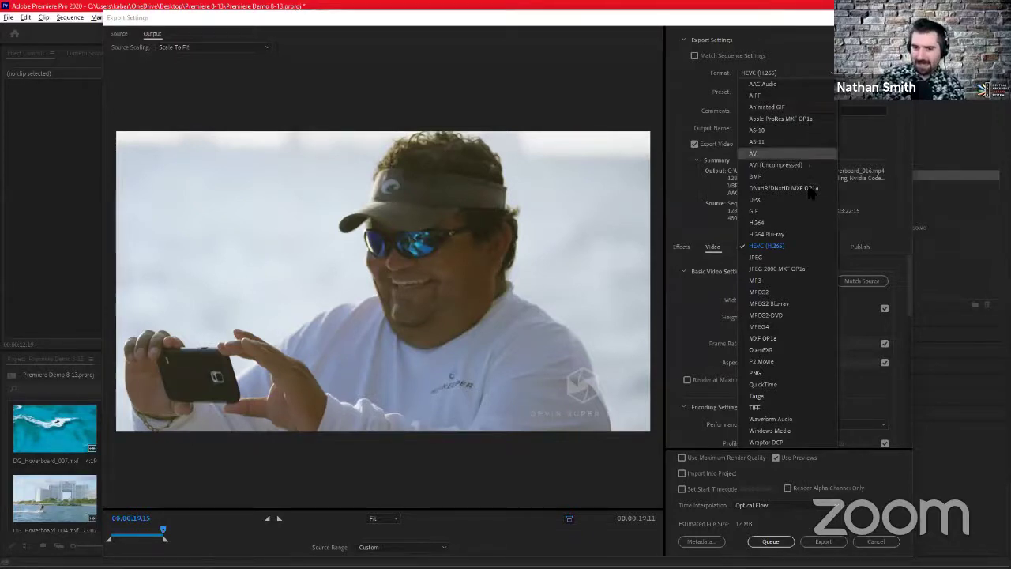
pyautogui.click(805, 47)
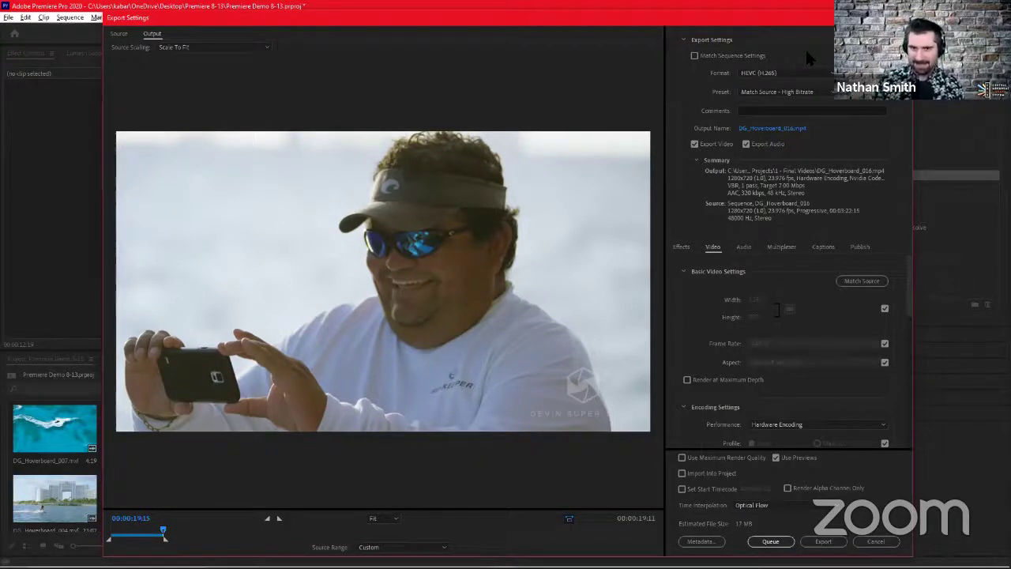
pyautogui.click(800, 75)
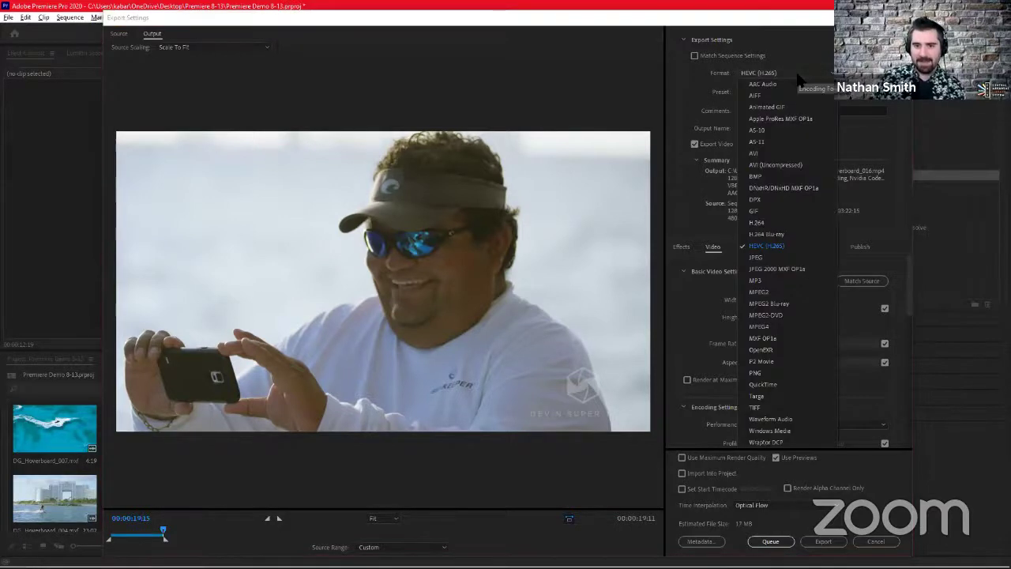
pyautogui.click(789, 79)
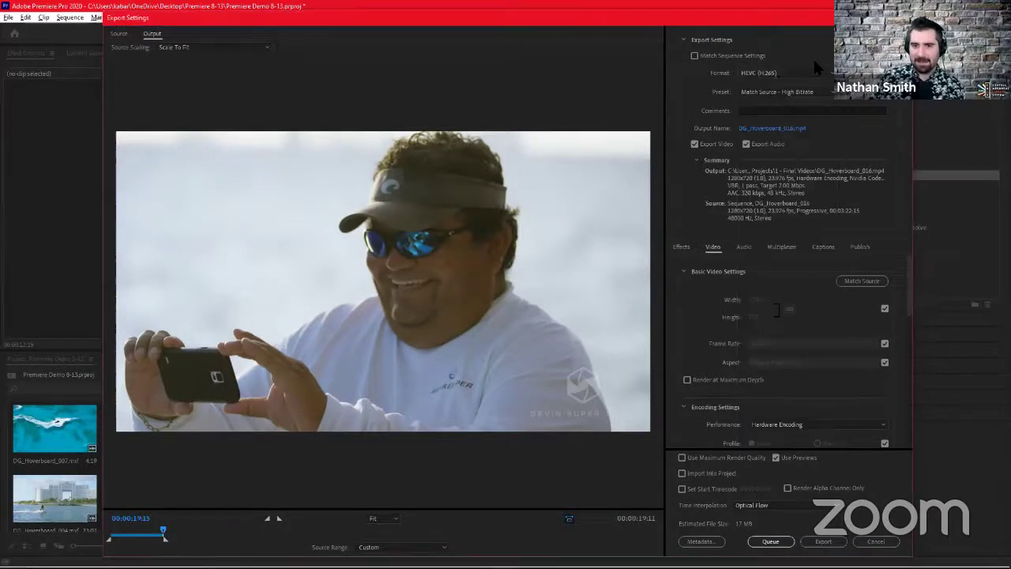
pyautogui.click(764, 76)
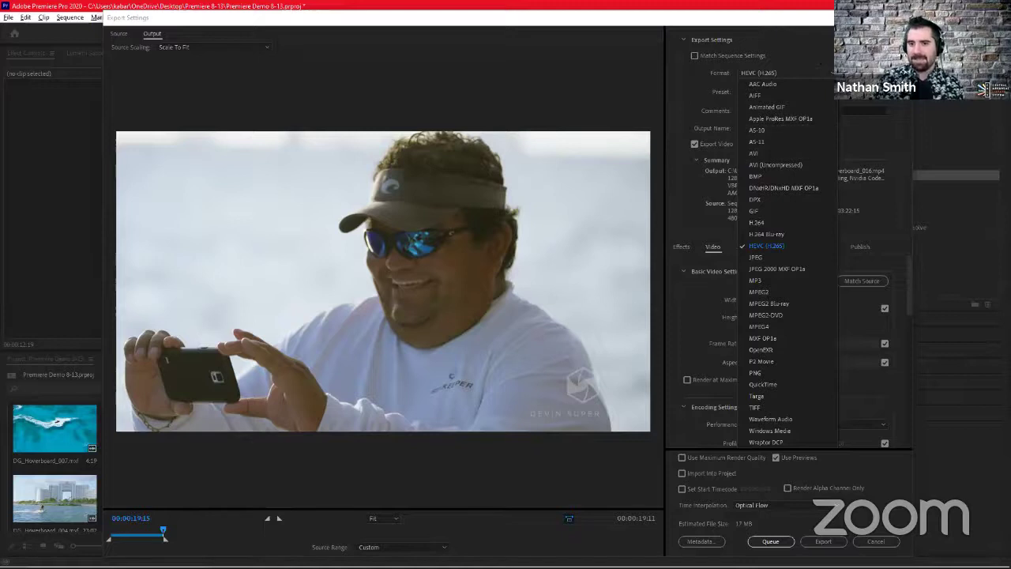
pyautogui.press('Escape')
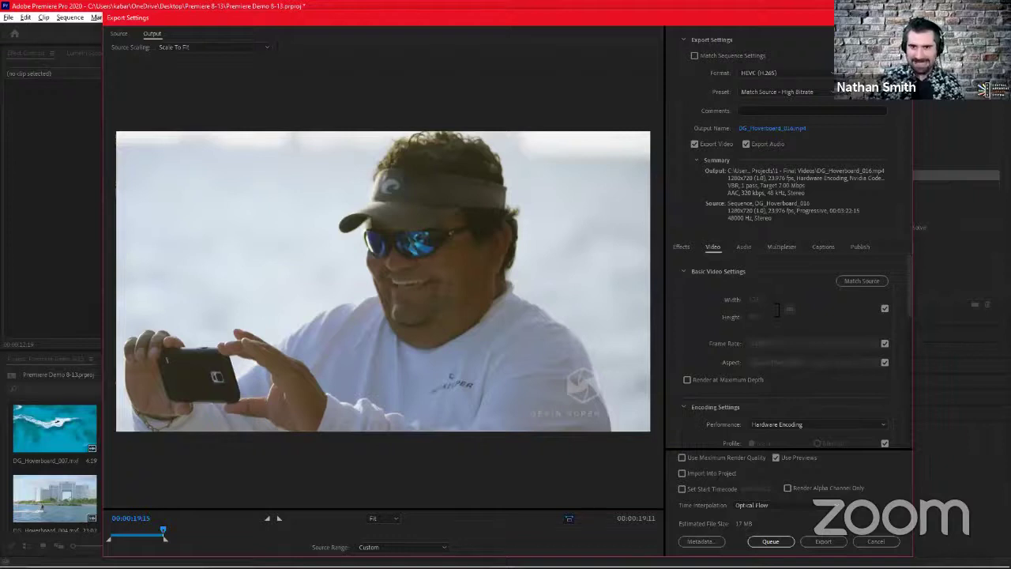
pyautogui.click(816, 72)
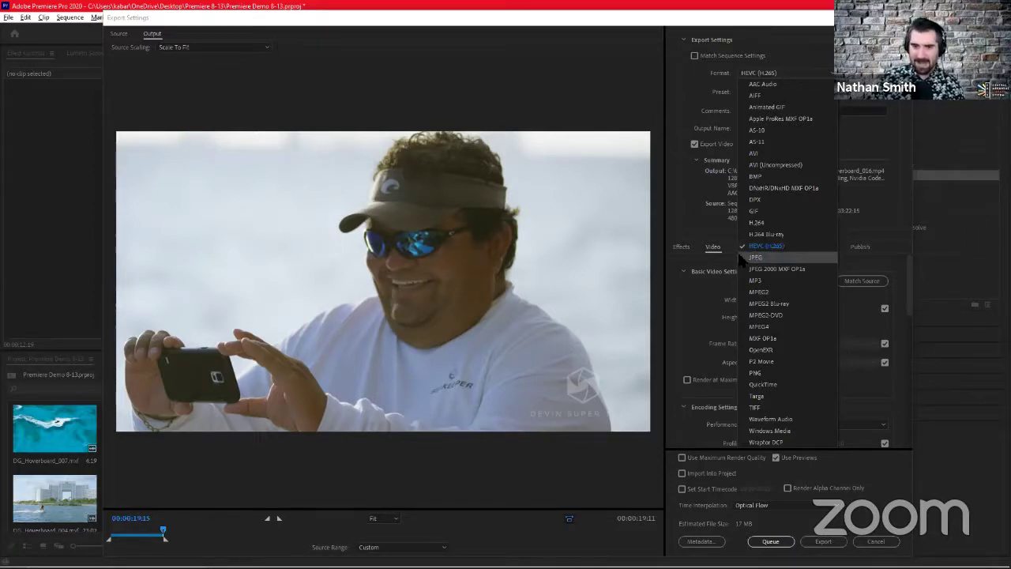
pyautogui.click(797, 248)
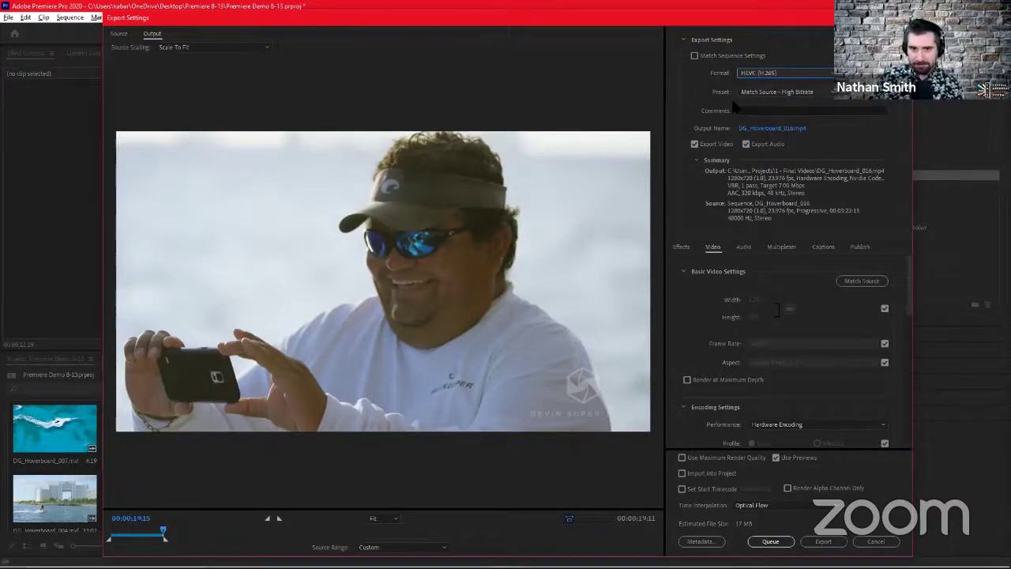
pyautogui.click(764, 95)
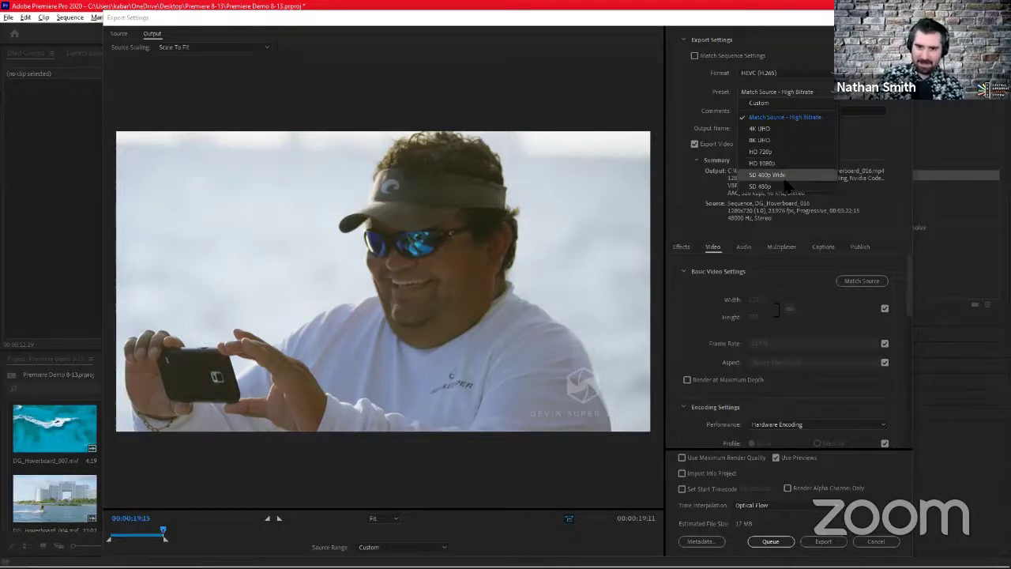
pyautogui.click(886, 134)
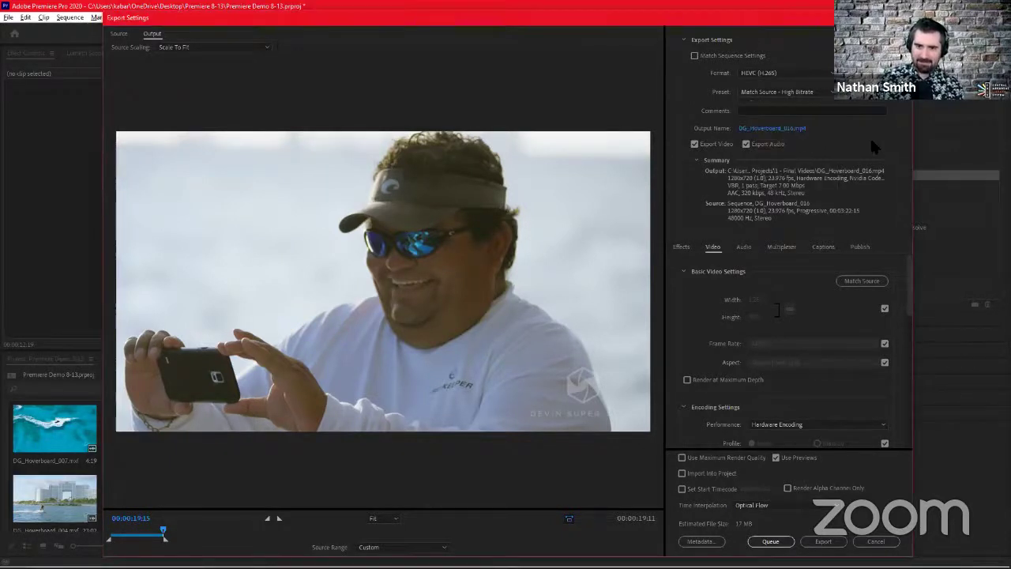
# - Show the export Preset list, with Match Source - High Bitrate as the current preset
pyautogui.click(814, 92)
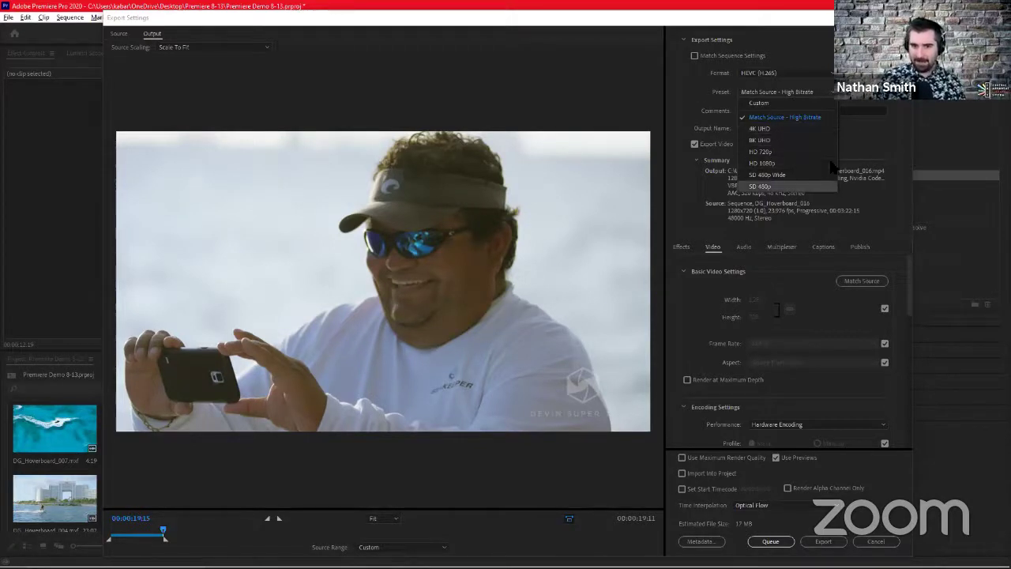
# - Dismiss the preset list, keeping the Match Source - High Bitrate HEVC preset
pyautogui.click(908, 136)
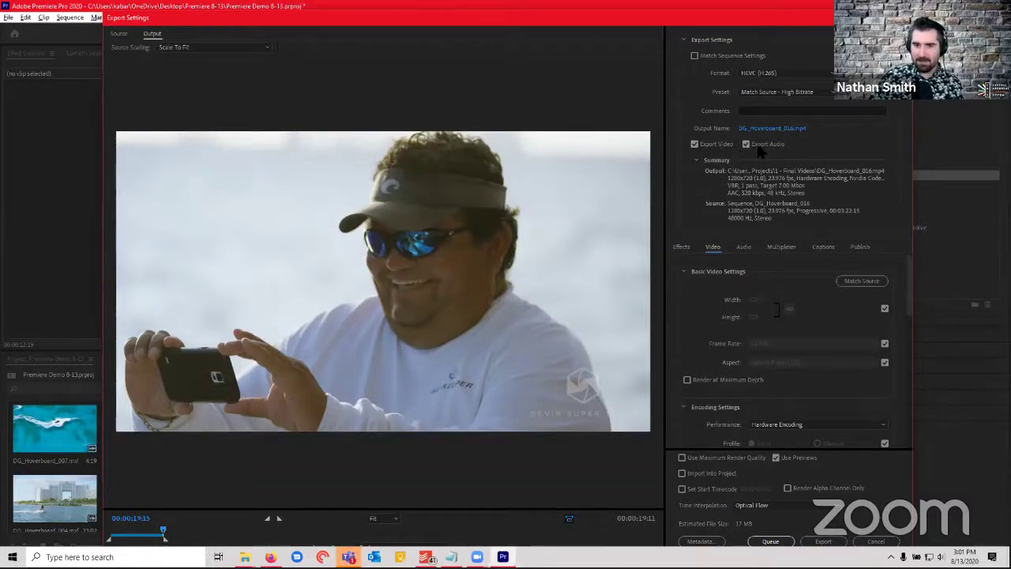
# - Browse the Effects export options: Lumetri Look / LUT, SDR Conform, Image Overlay and Timecode Overlay
pyautogui.click(678, 247)
pyautogui.click(711, 248)
pyautogui.click(682, 247)
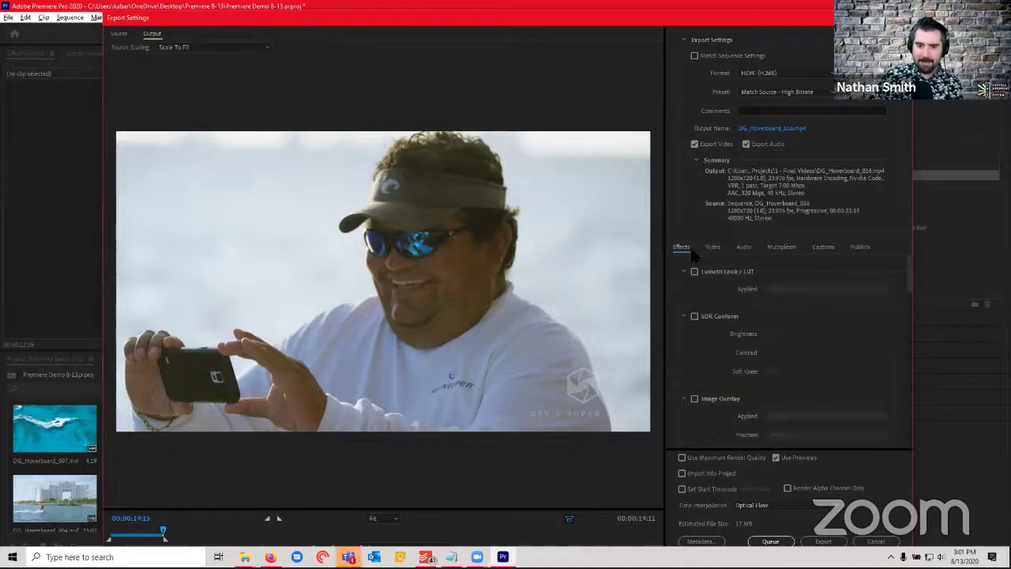
pyautogui.scroll(-6, 780, 331)
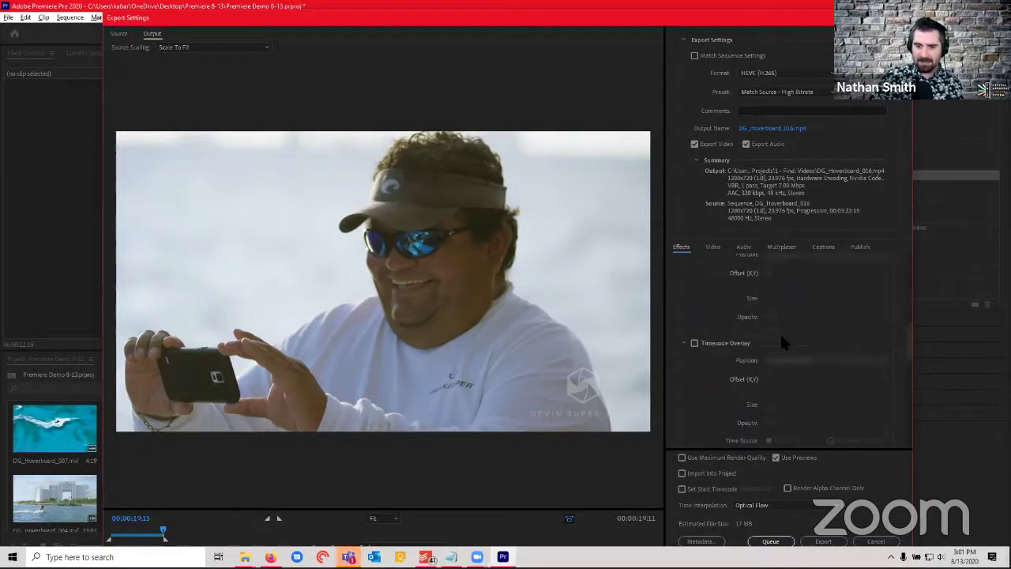
pyautogui.scroll(-3, 802, 362)
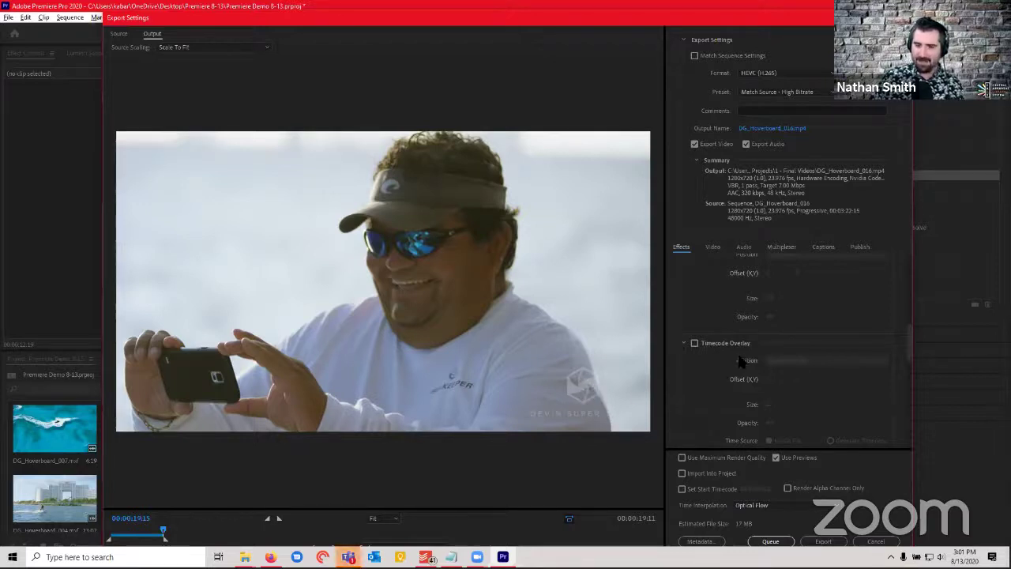
pyautogui.scroll(-3, 799, 332)
pyautogui.scroll(-4, 799, 332)
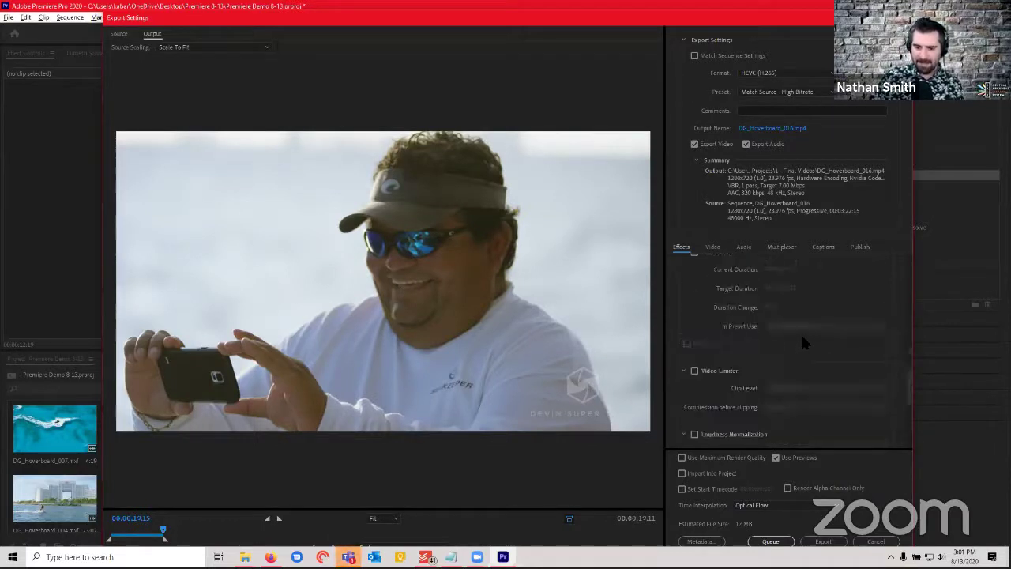
pyautogui.scroll(12, 802, 340)
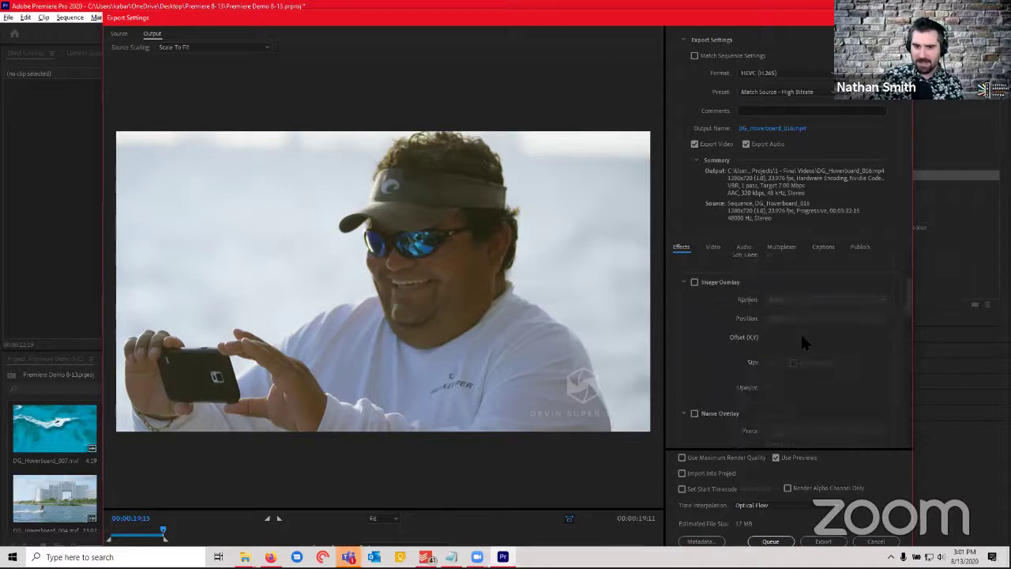
# - Return to the Video tab and review Basic Video Settings and the Hardware Encoding, VBR 1-pass bitrate options
pyautogui.click(714, 247)
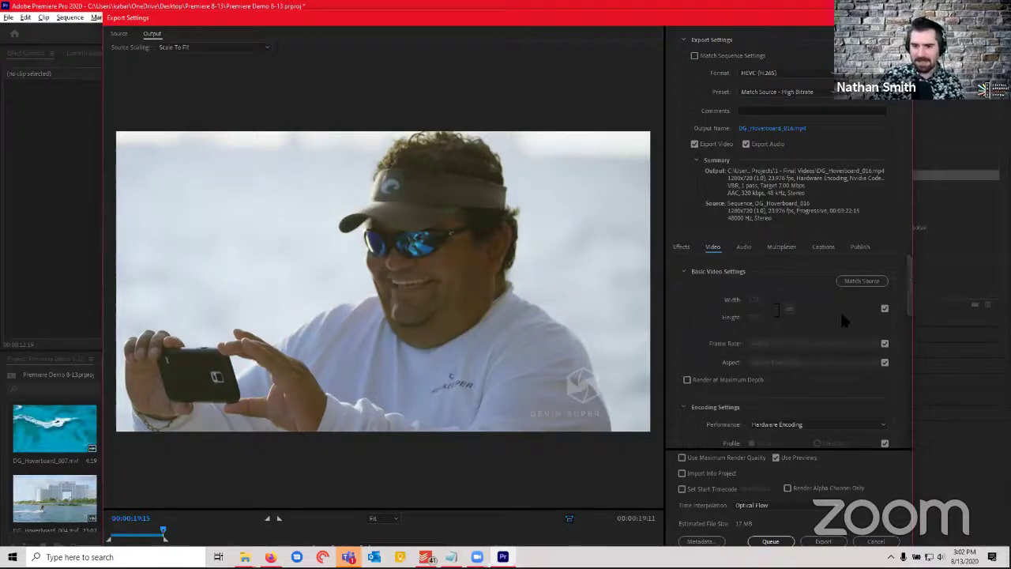
pyautogui.scroll(-3, 910, 303)
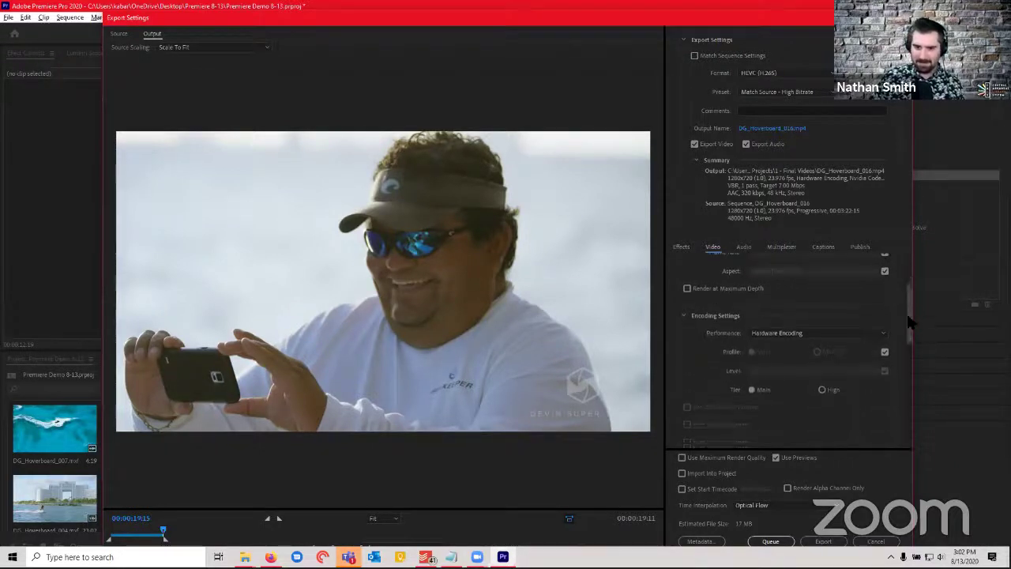
pyautogui.moveTo(910, 305); pyautogui.dragTo(909, 276)
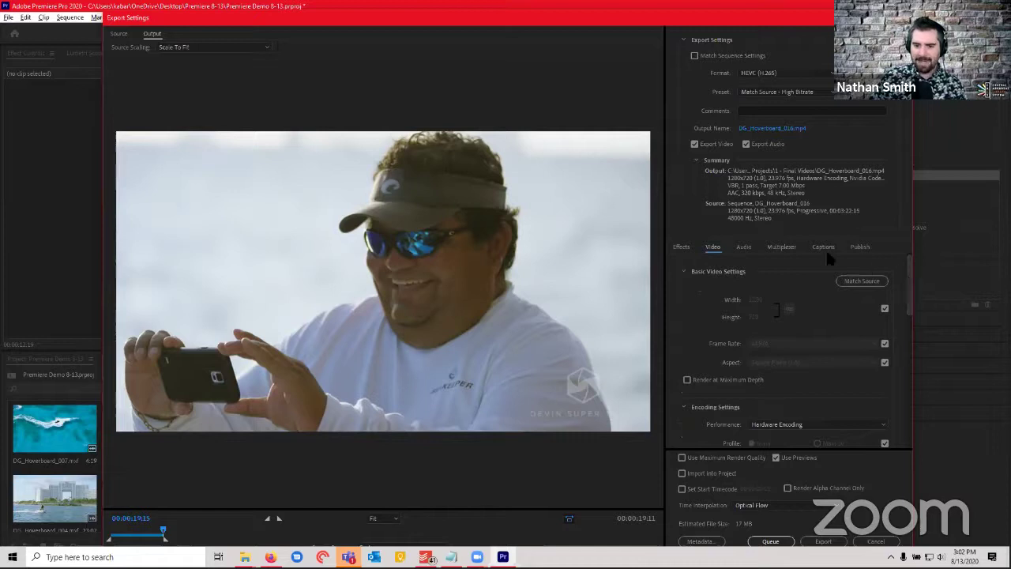
# - Browse the Audio, Multiplexer (MP4), Captions and Publish export settings, ending on Captions
pyautogui.click(743, 247)
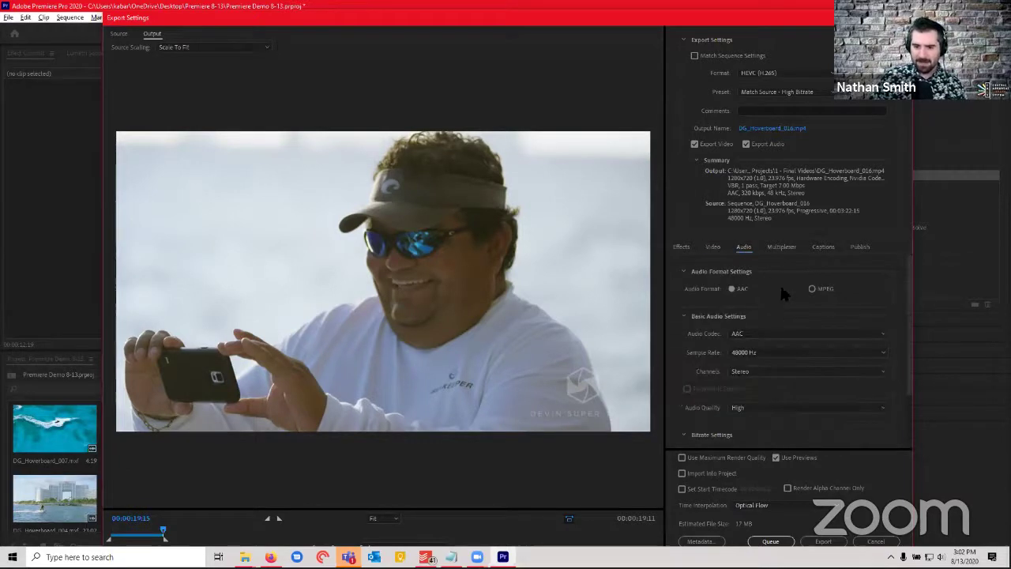
pyautogui.click(782, 247)
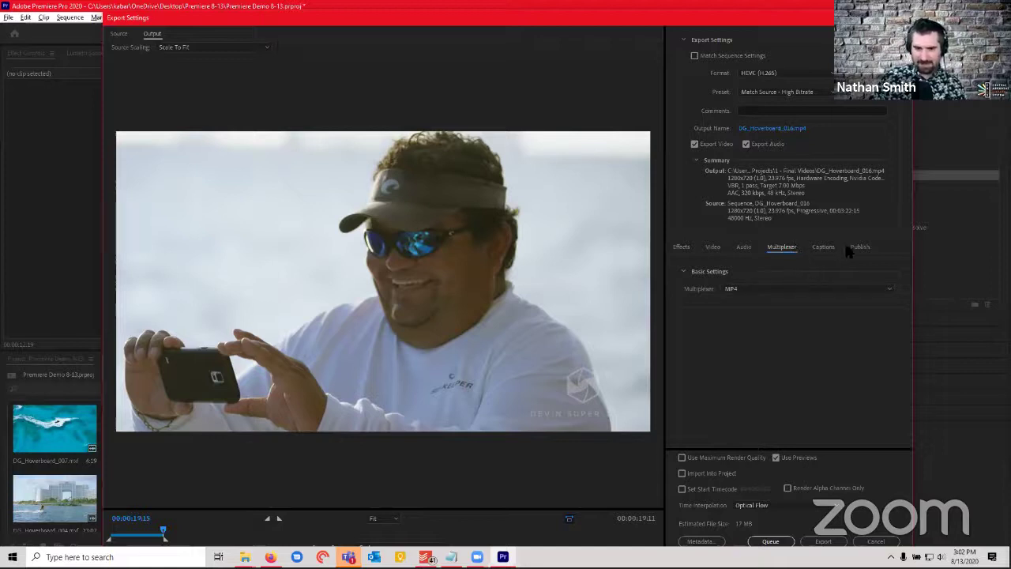
pyautogui.click(833, 250)
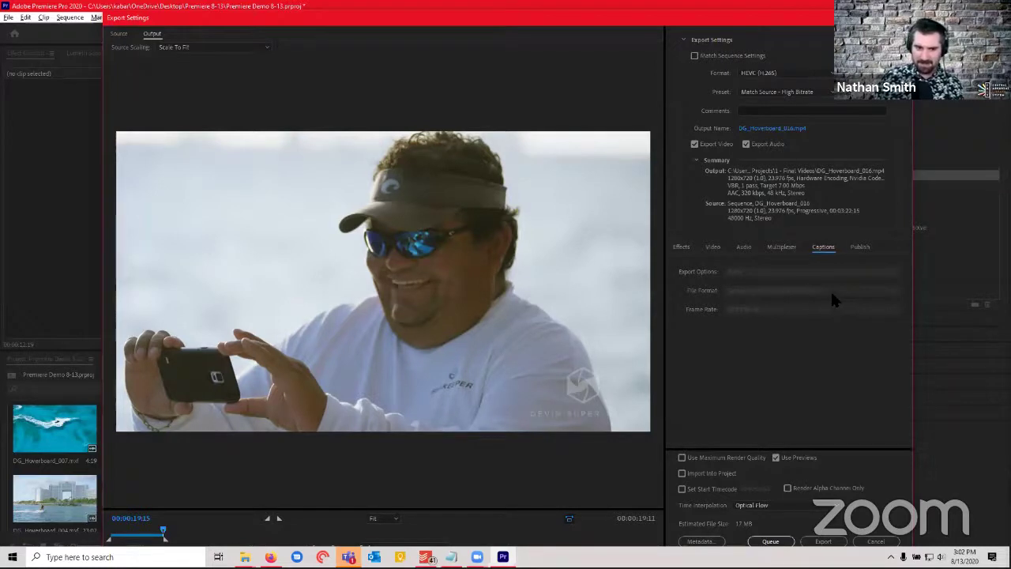
pyautogui.click(859, 247)
pyautogui.click(830, 248)
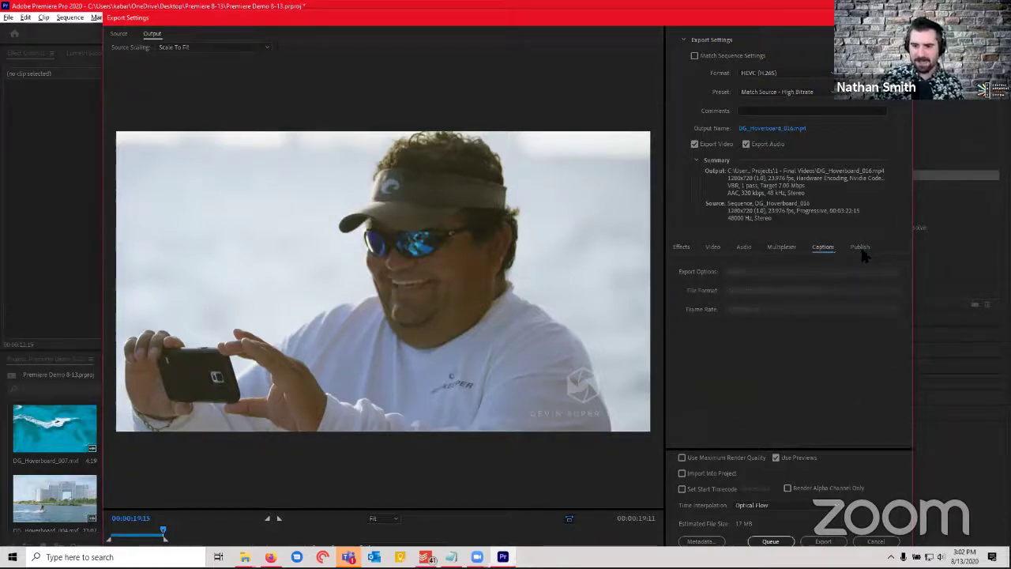
# - Review the Publish destinations, leaving Adobe Creative Cloud, Adobe Stock and Behance unchecked
pyautogui.click(861, 249)
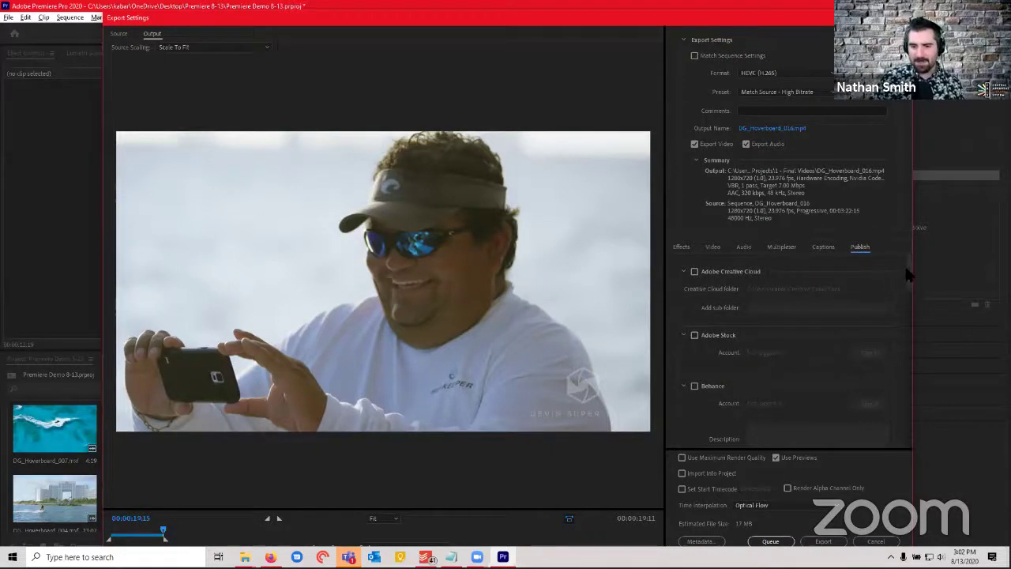
pyautogui.moveTo(907, 264)
pyautogui.mouseDown()
pyautogui.moveTo(905, 427)
pyautogui.moveTo(922, 332)
pyautogui.moveTo(949, 330)
pyautogui.moveTo(958, 296)
pyautogui.moveTo(943, 281)
pyautogui.moveTo(944, 251)
pyautogui.moveTo(906, 276)
pyautogui.moveTo(913, 338)
pyautogui.moveTo(894, 369)
pyautogui.moveTo(899, 444)
pyautogui.moveTo(909, 262)
pyautogui.mouseUp()
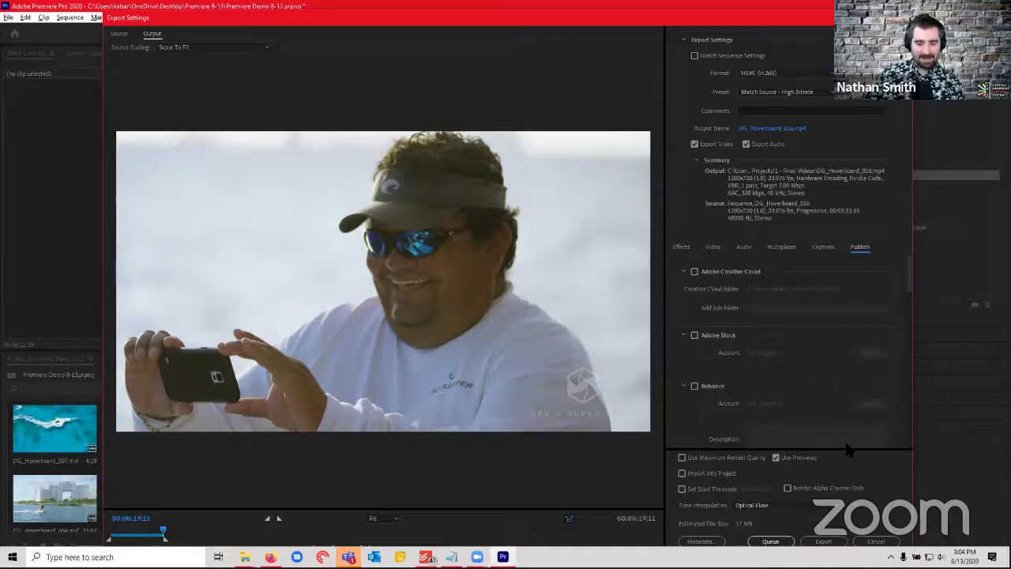
# - Cancel the Export Settings without exporting, returning to the DG_Hoverboard_016 timeline
pyautogui.click(876, 542)
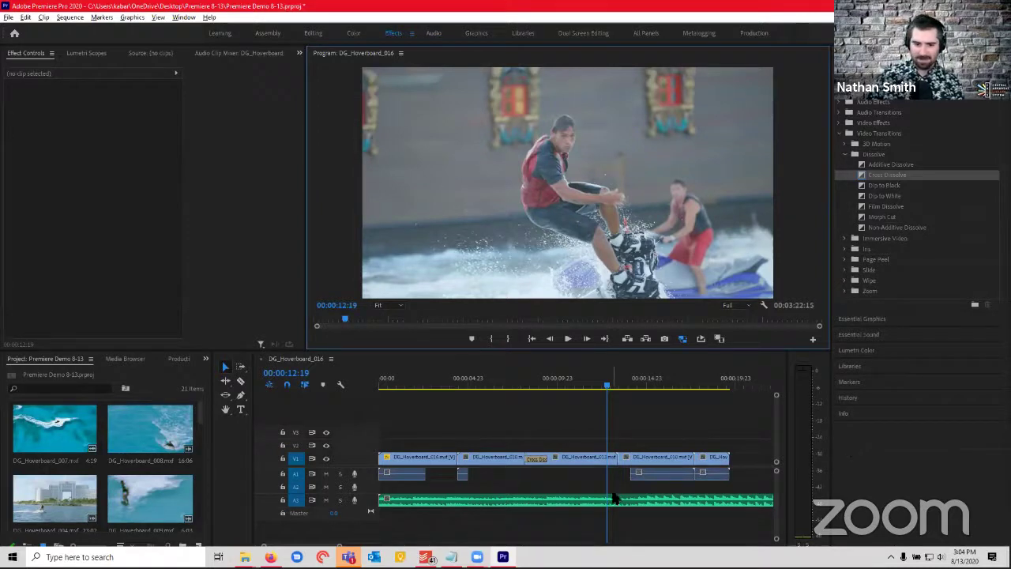
pyautogui.moveTo(348, 557)
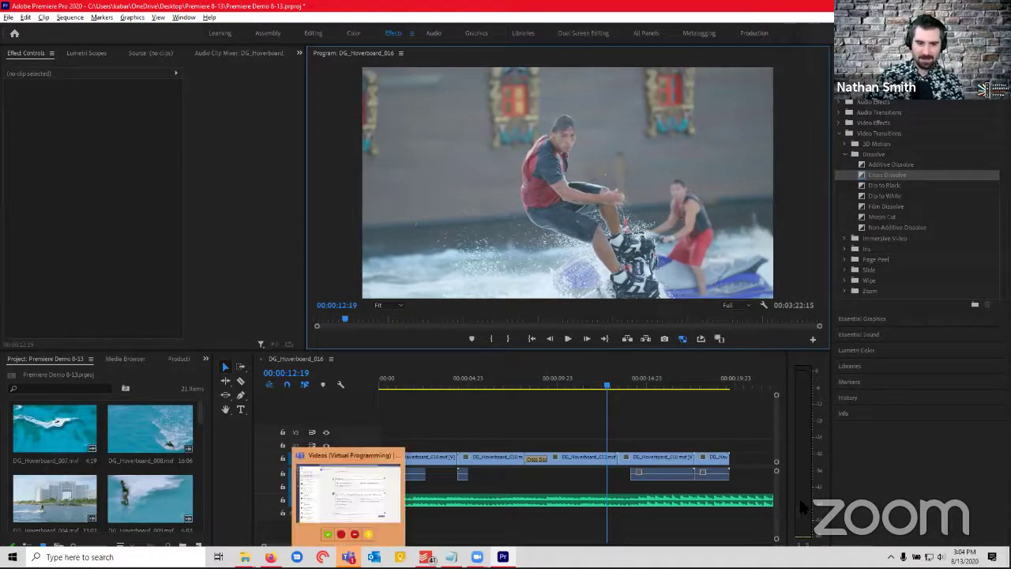